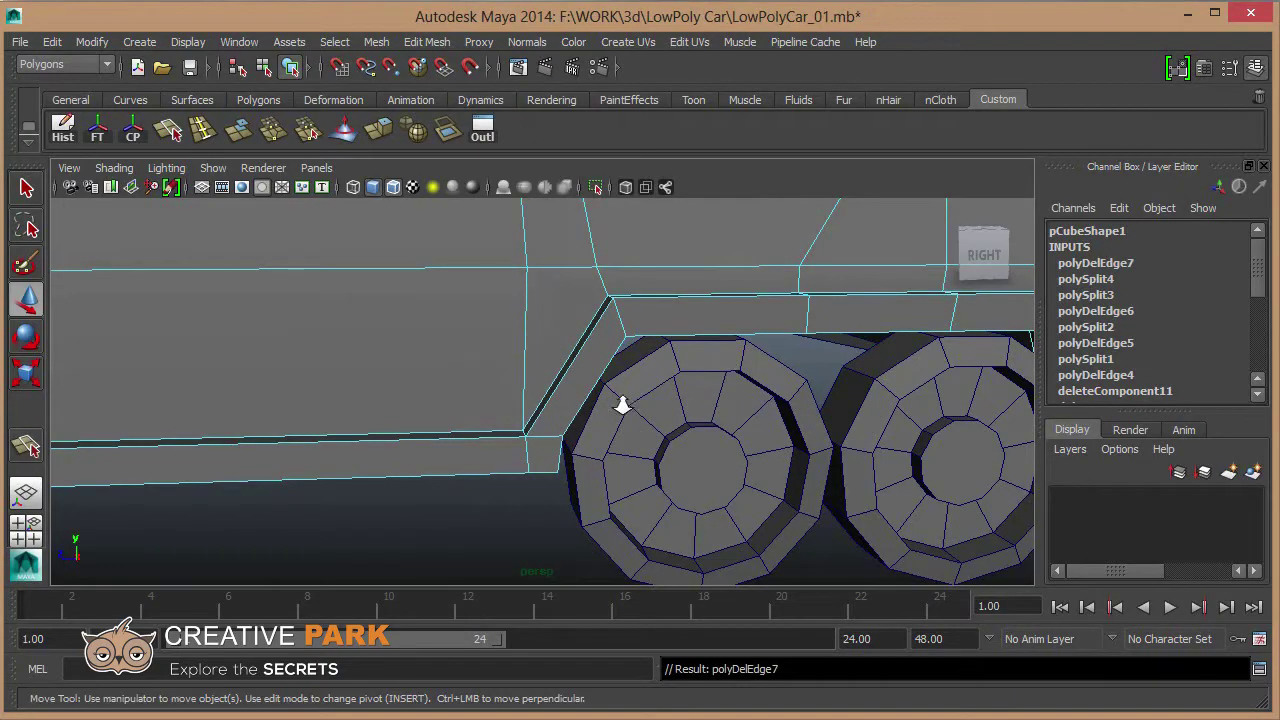
Split a new edge across the lower body just ahead of the rear wheels.
middle_click_drag(622, 404, 523, 443, "alt")
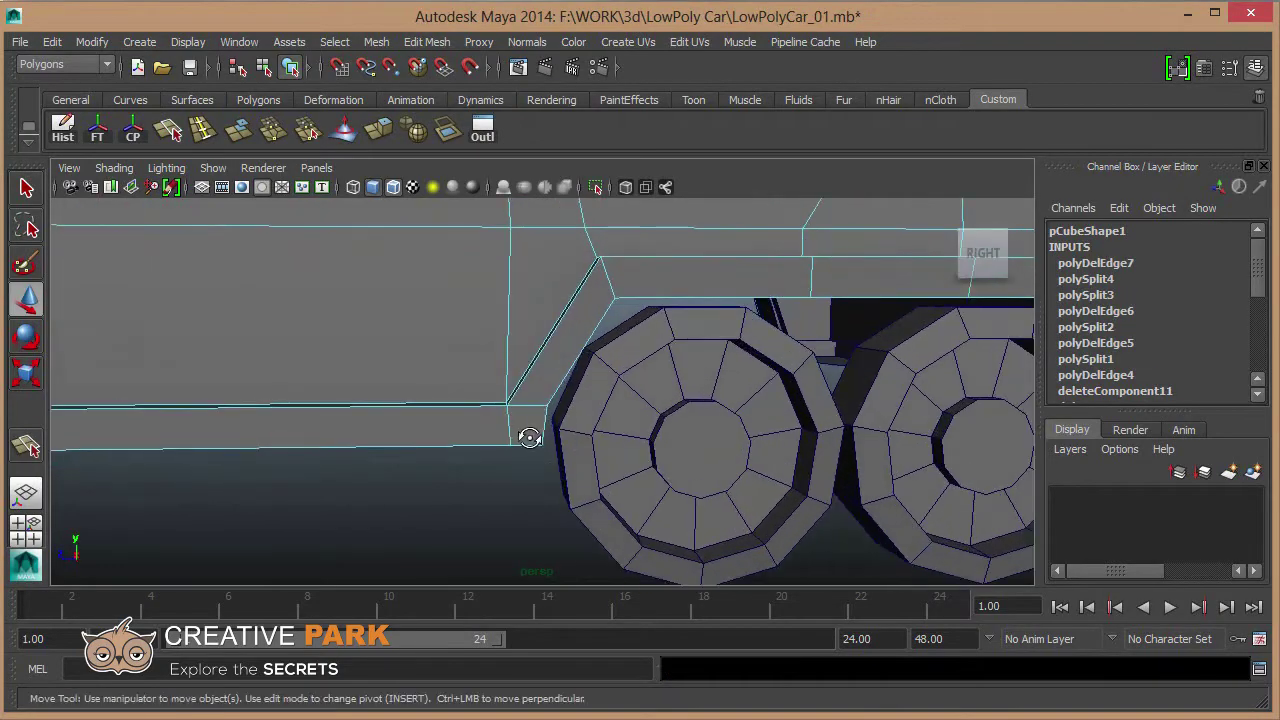
left_click(548, 430)
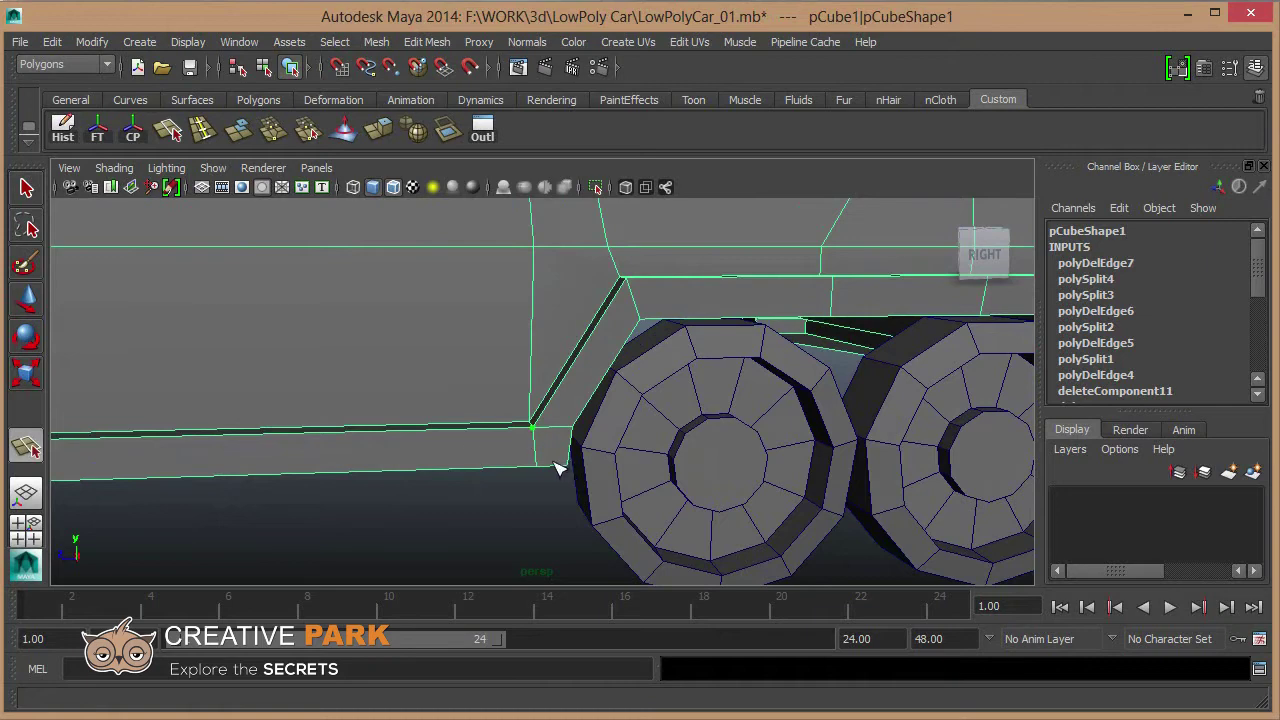
left_click(566, 464)
key("Return")
key("w")
Delete the unwanted edge loop by the wheel arch and slide the arch corner vertex along the sill.
left_click(565, 428)
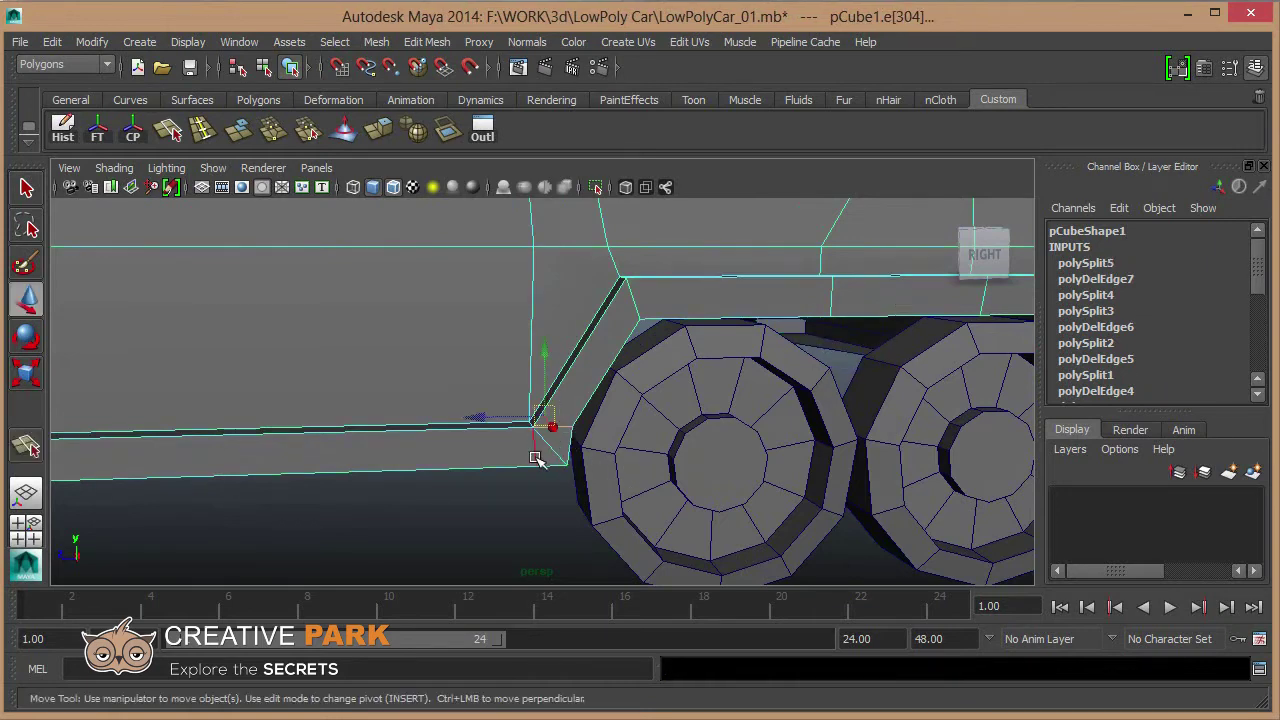
mouse_move(536, 458)
right_mouse_down("ctrl")
mouse_move(700, 460)
mouse_move(558, 413)
mouse_move(526, 420)
right_mouse_up("ctrl")
left_click(519, 417)
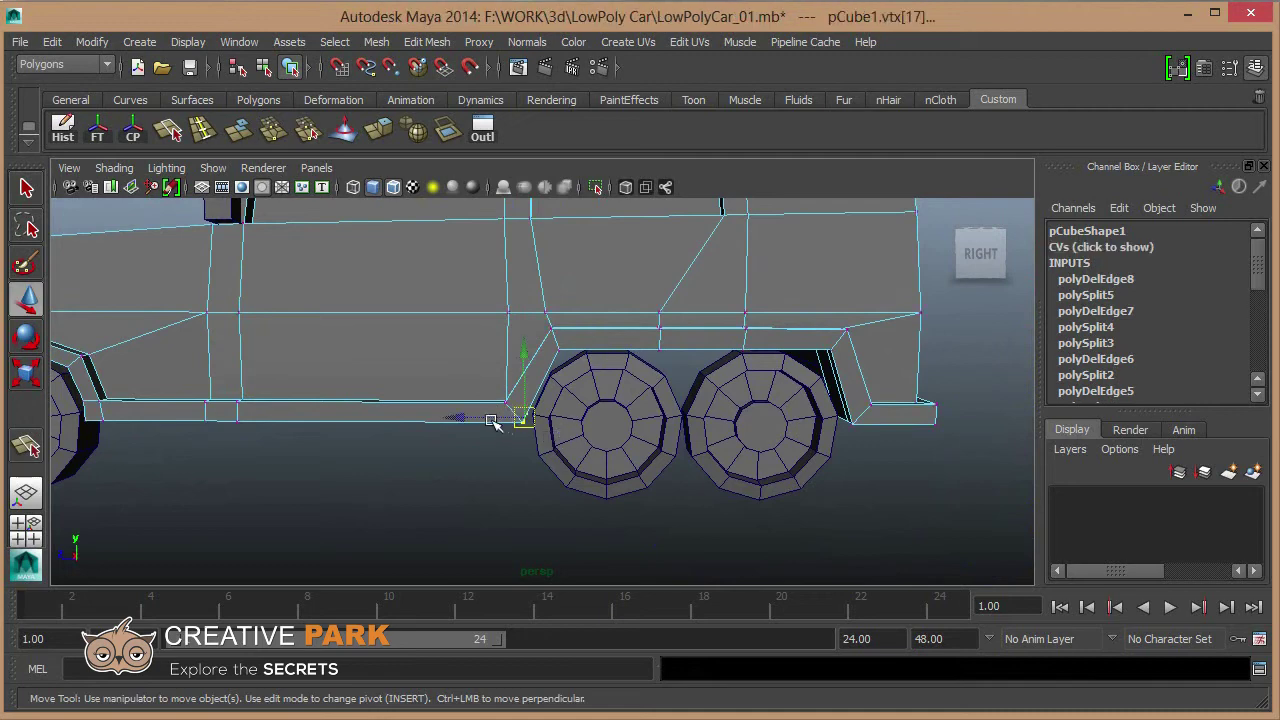
left_click_drag(490, 419, 481, 418)
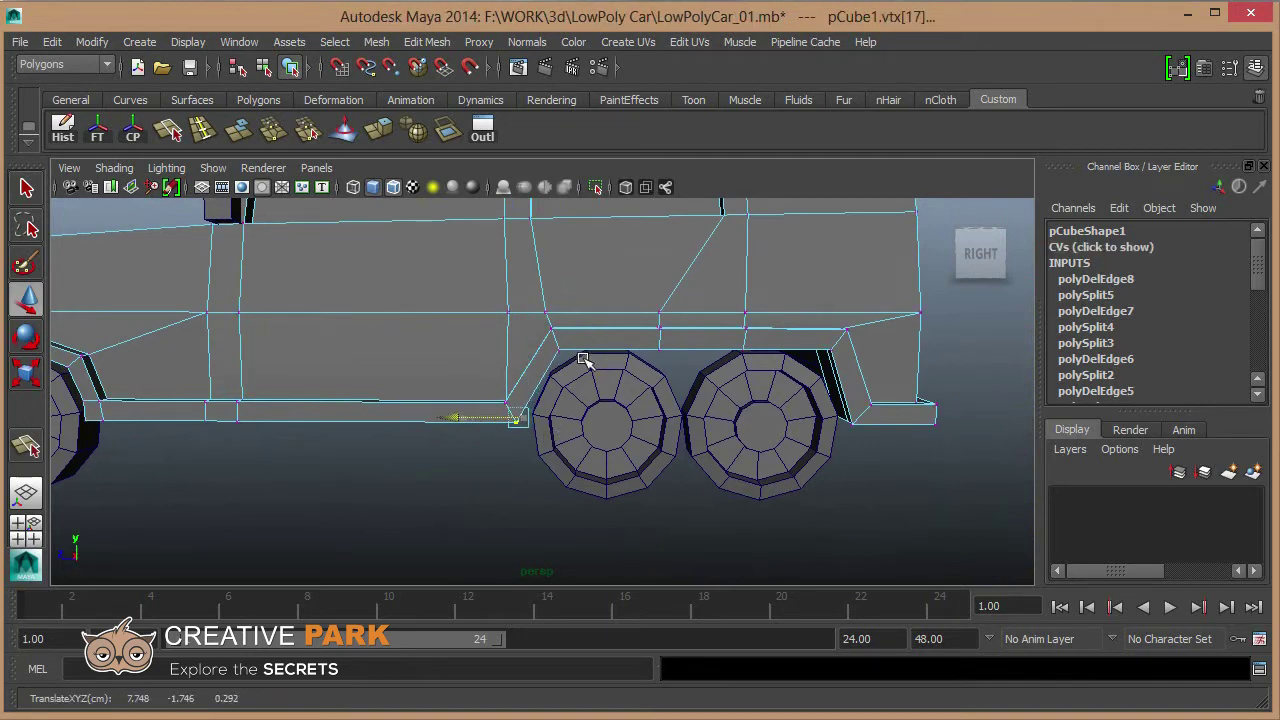
Merge the two vertices of the short edge at the arch corner into one.
left_click_drag(672, 367, 603, 420, "alt")
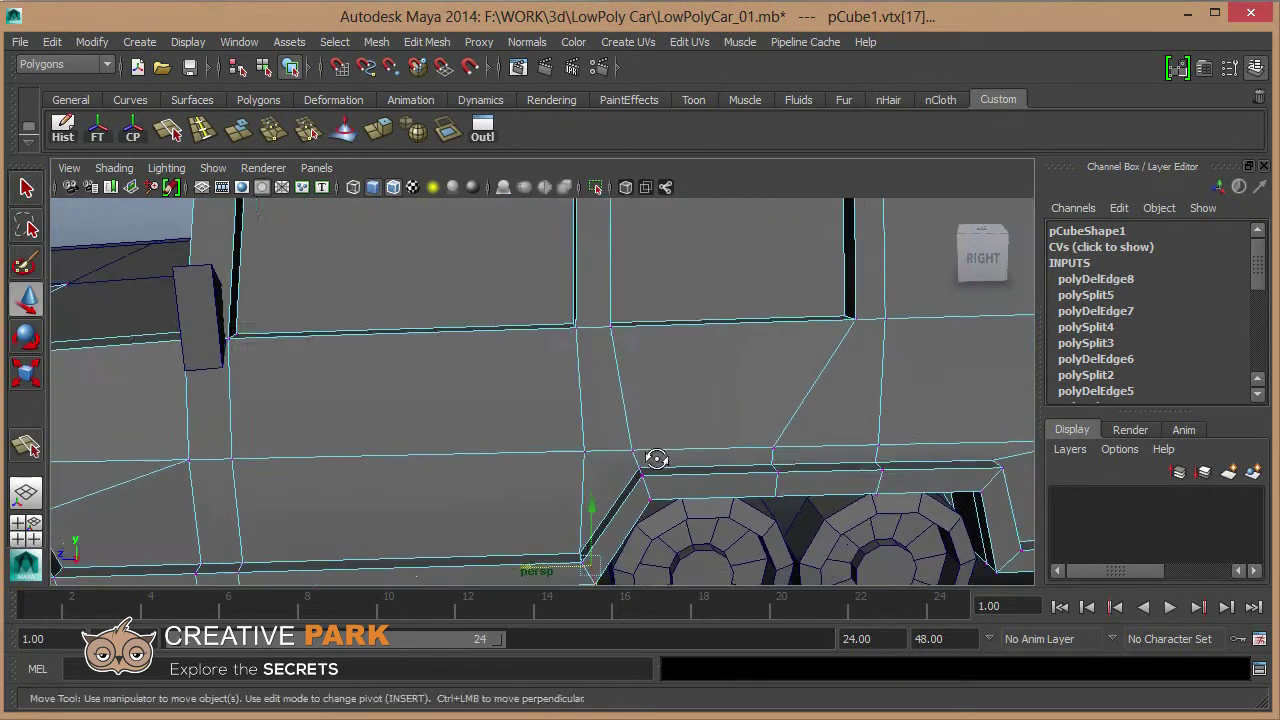
key("bracketleft")
left_click(611, 457)
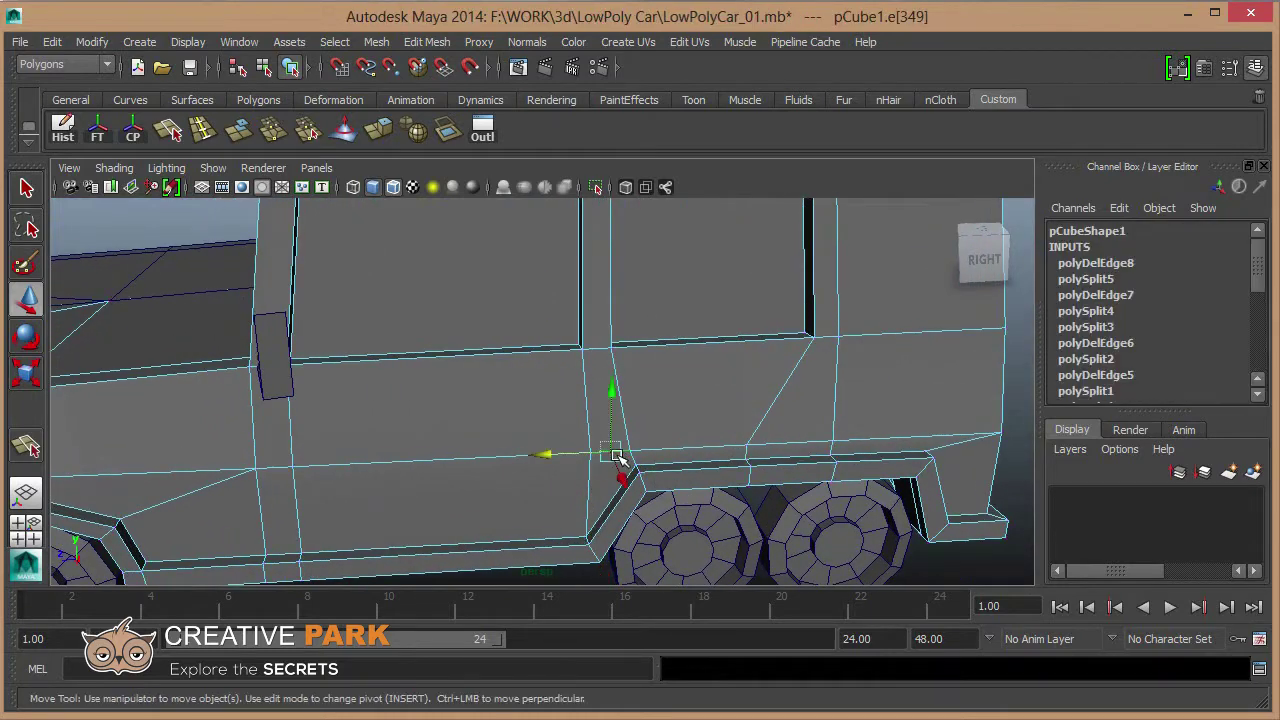
right_click_drag(643, 459, 551, 459, "ctrl")
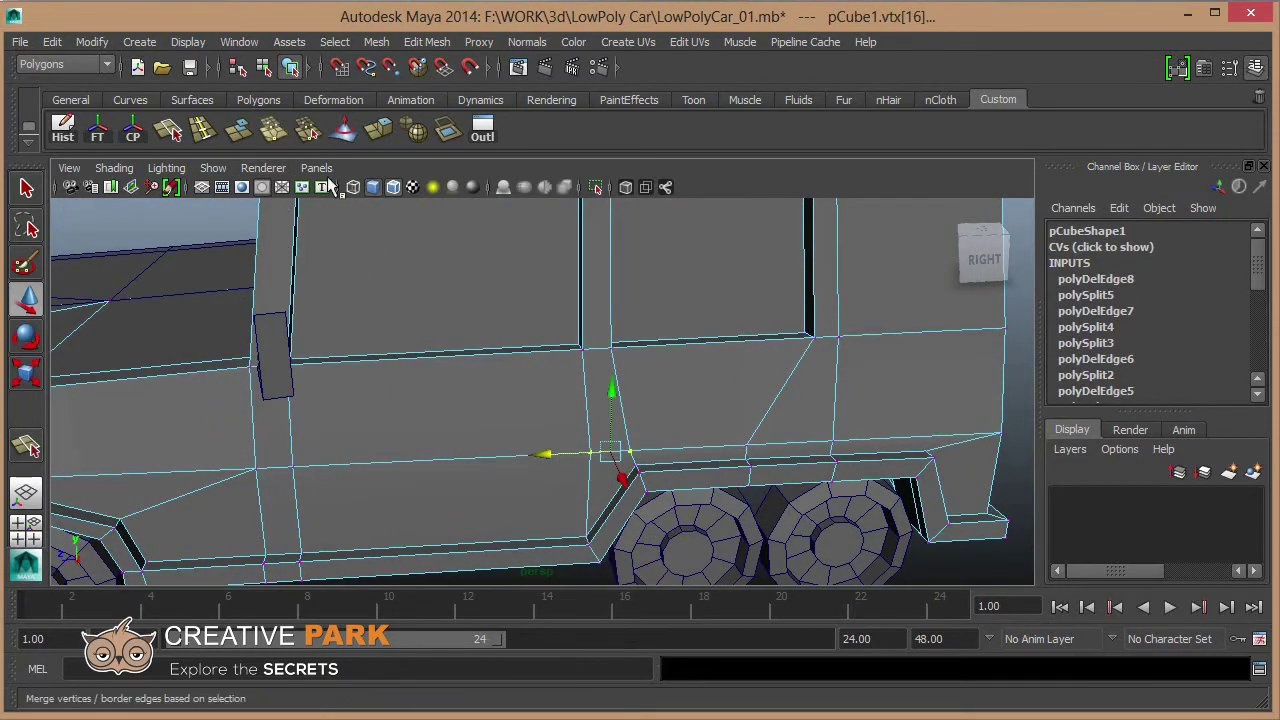
left_click(273, 128)
scroll(560, 362, "up", 1)
scroll(560, 362, "up", 1)
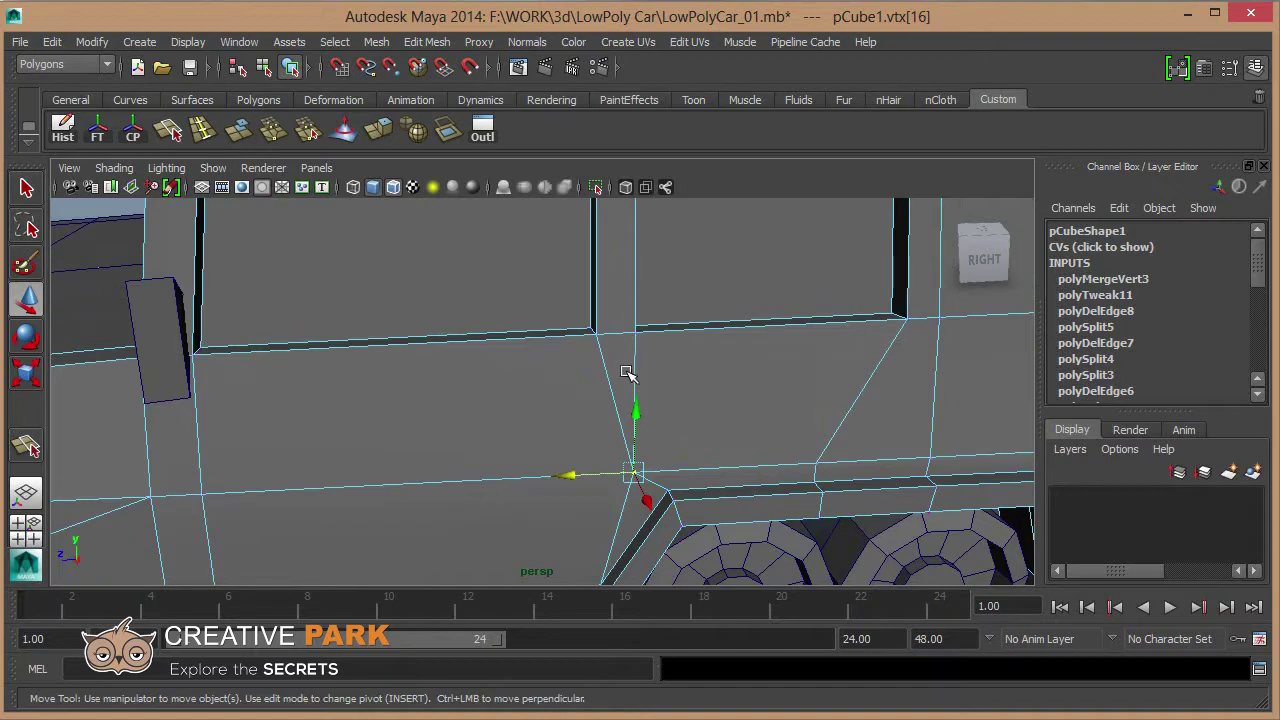
scroll(778, 415, "down", 3)
scroll(760, 425, "up", 1)
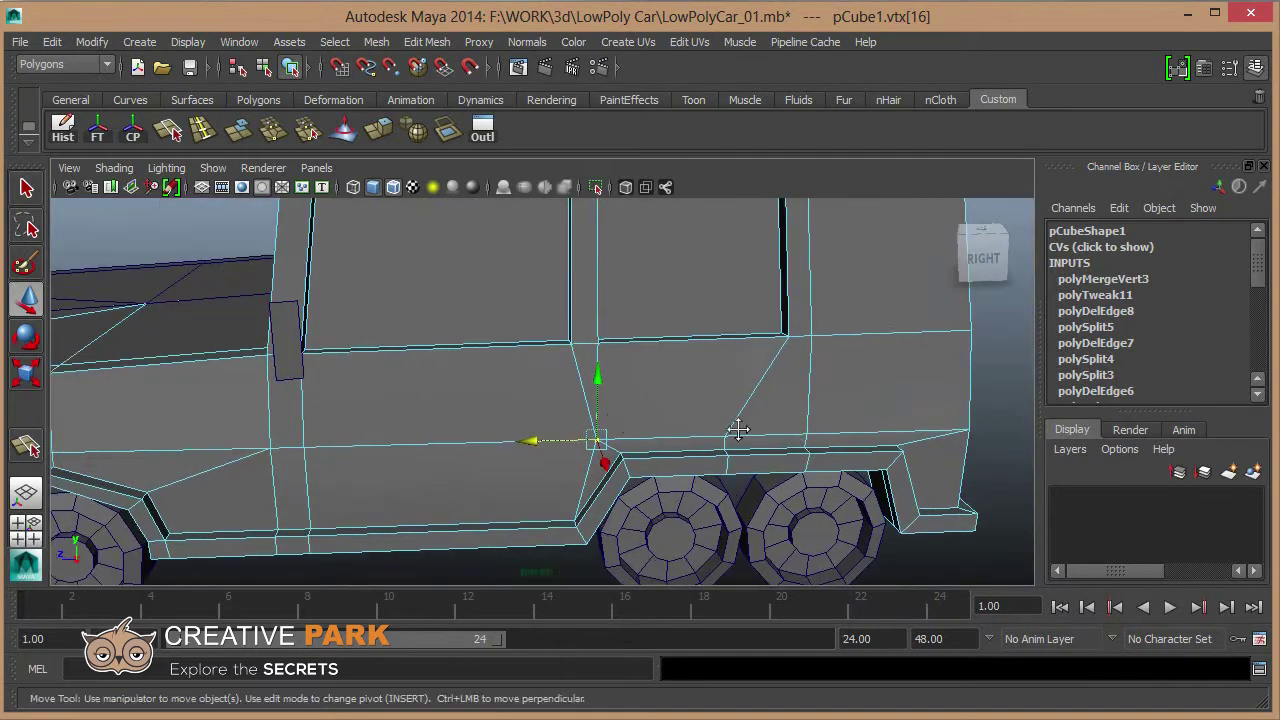
scroll(680, 425, "up", 1)
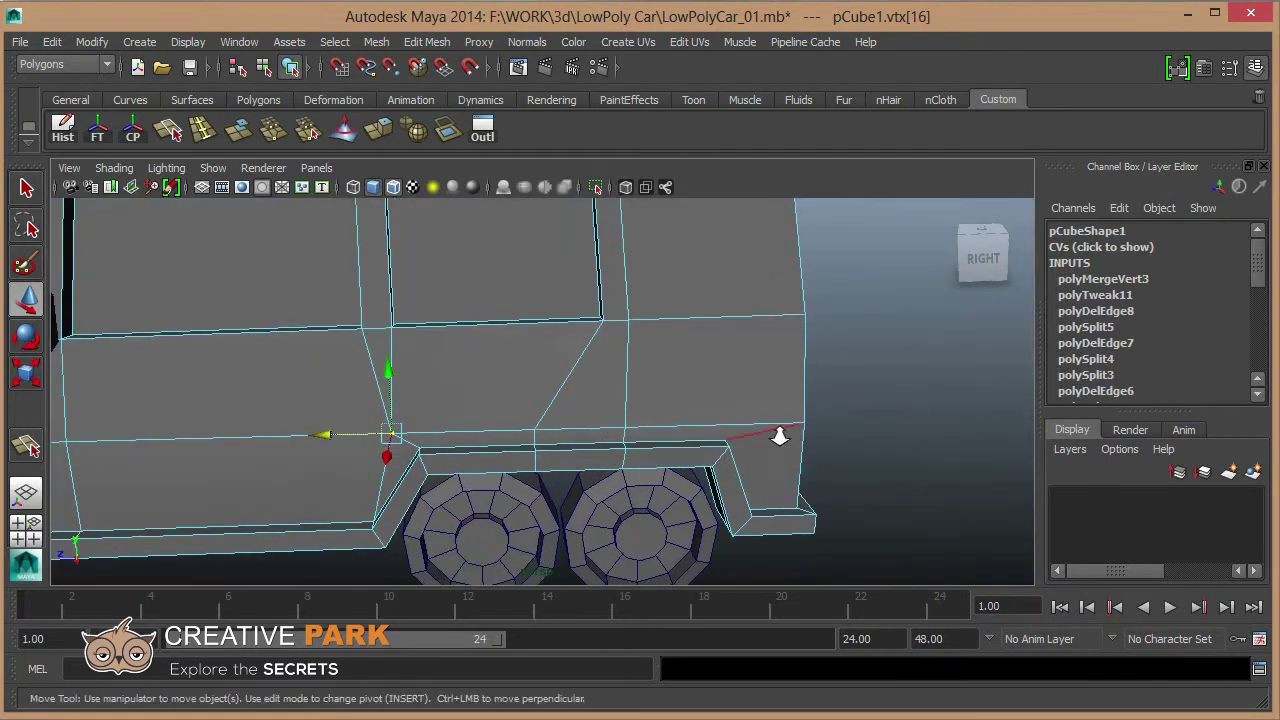
Add two more split edges on the side panel, including a diagonal from upper to lower edge.
mouse_move(779, 435)
left_mouse_down("alt")
mouse_move(612, 418)
mouse_move(600, 390)
left_mouse_up("alt")
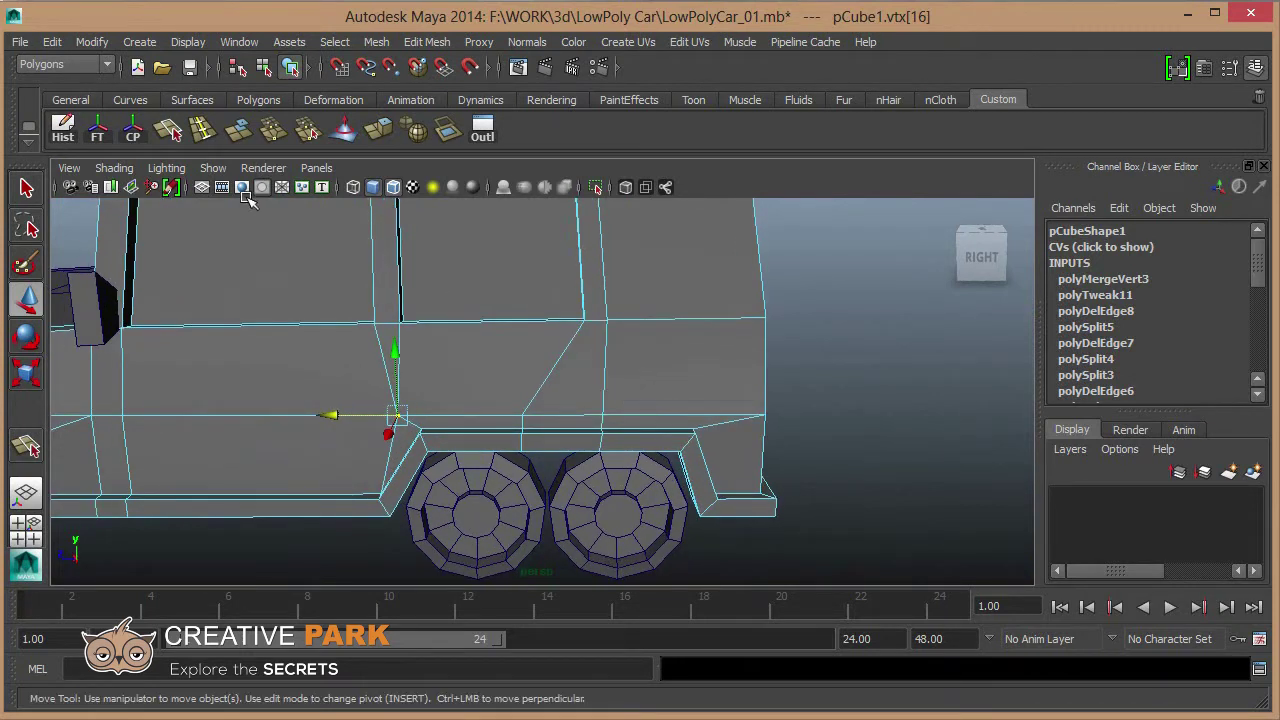
left_click(168, 130)
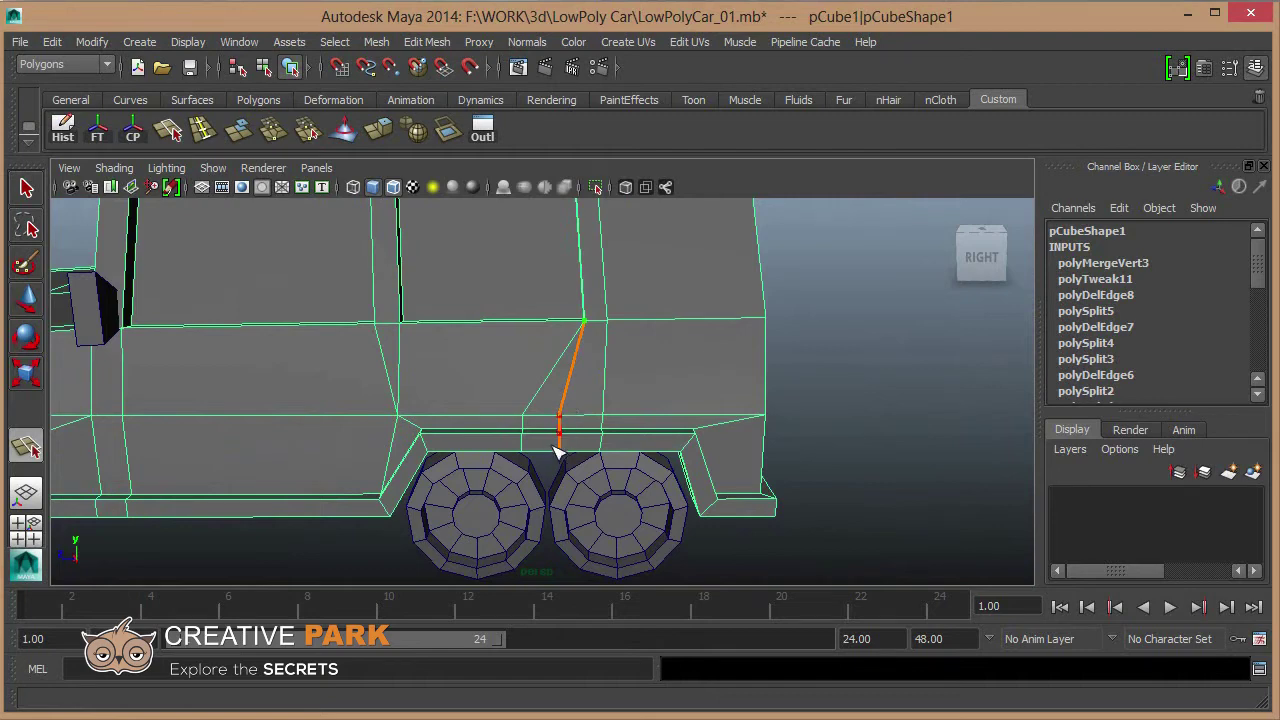
left_click_drag(557, 452, 566, 336, "alt")
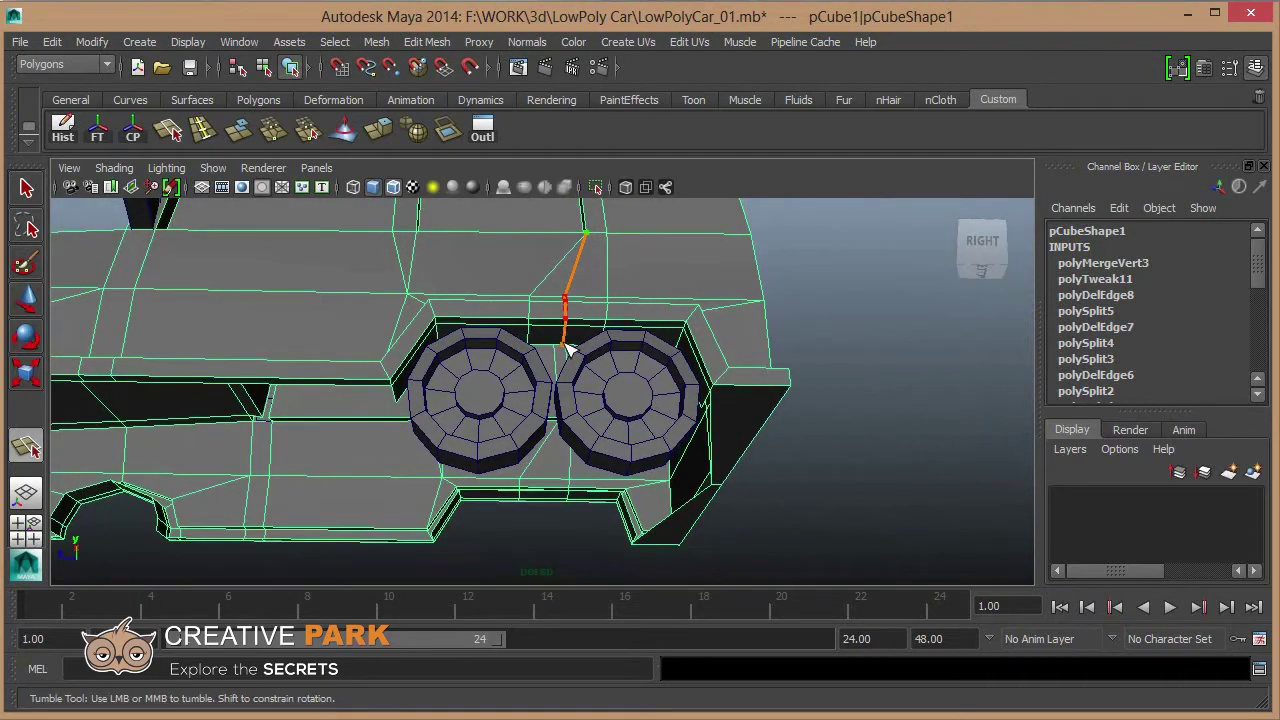
key("Return")
key("w")
left_click_drag(607, 265, 603, 363, "alt")
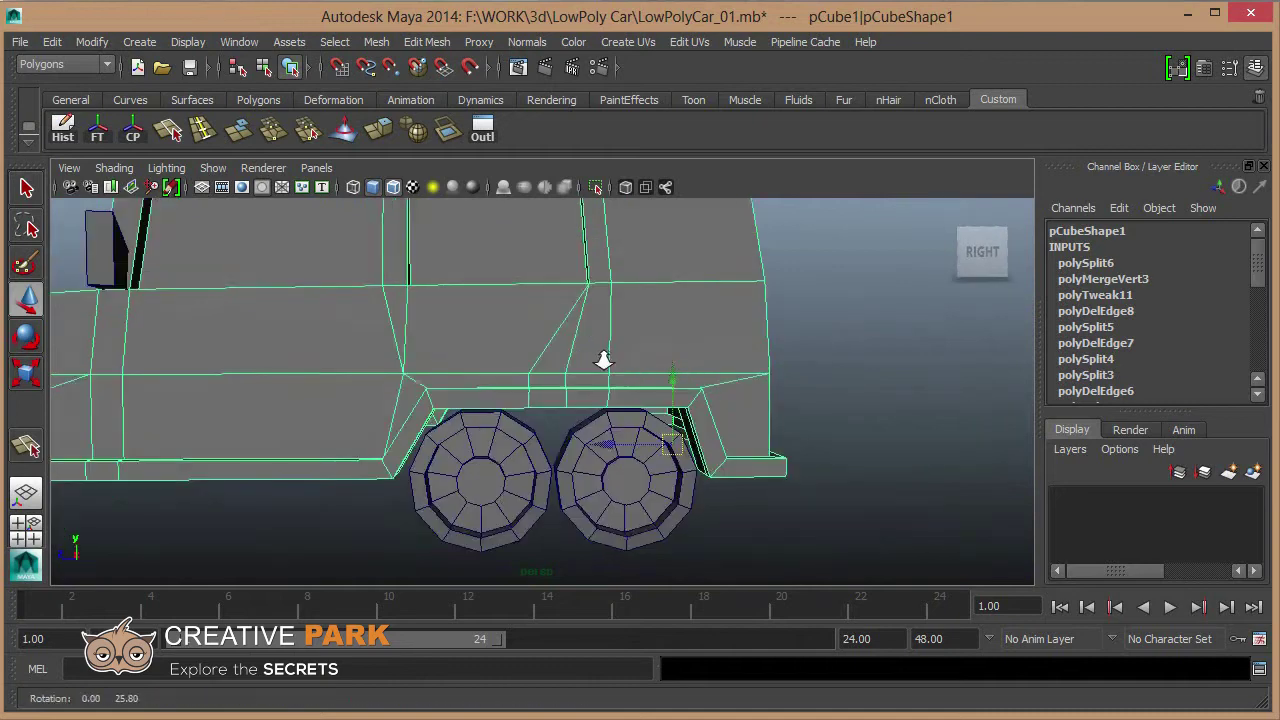
key("g")
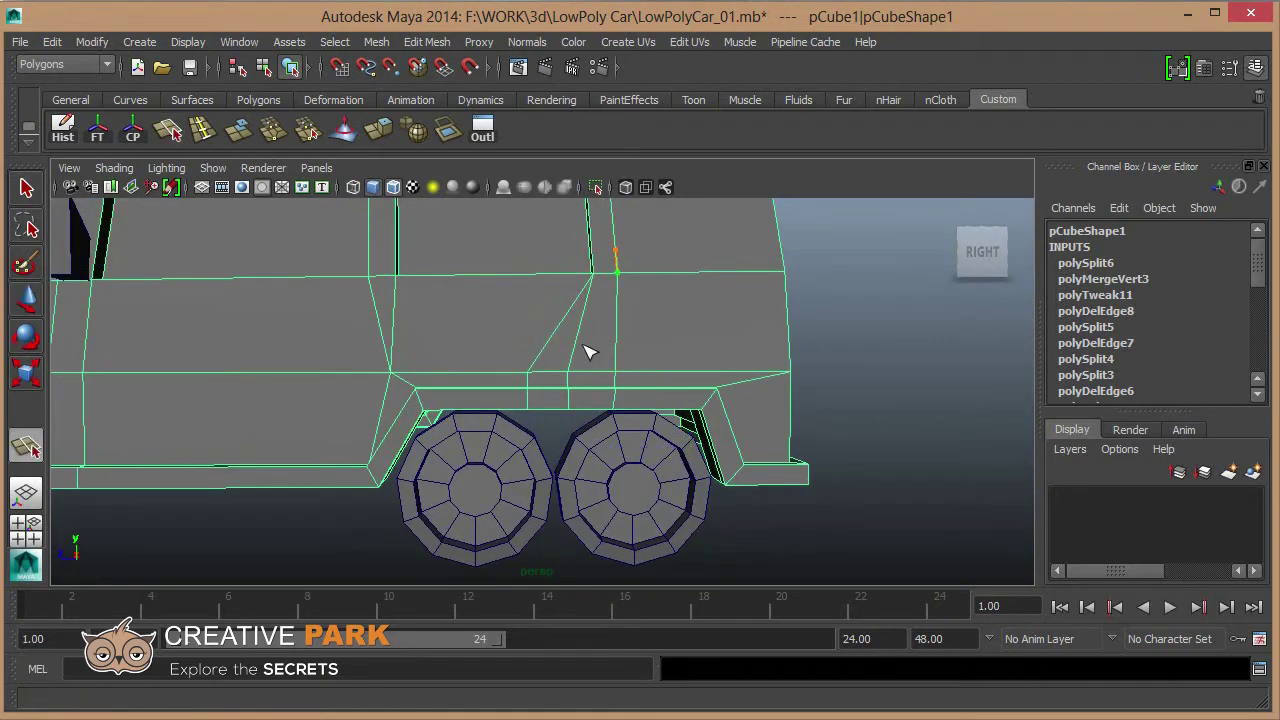
left_click(617, 272)
left_click(567, 372)
key("Return")
Delete the horizontal edge loop above the rear wheels.
key("w")
left_click(591, 325)
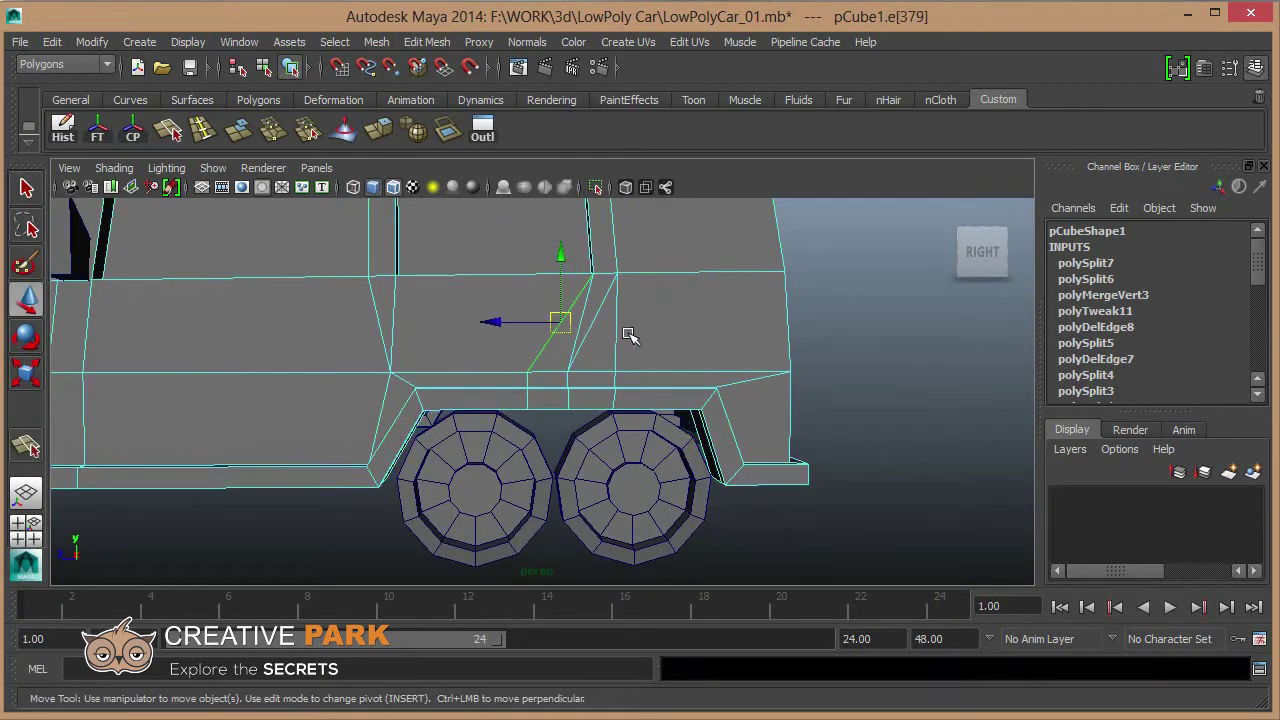
left_click(616, 326, "shift")
mouse_move(651, 357)
right_mouse_down("ctrl")
mouse_move(706, 390)
mouse_move(770, 368)
right_mouse_up("ctrl")
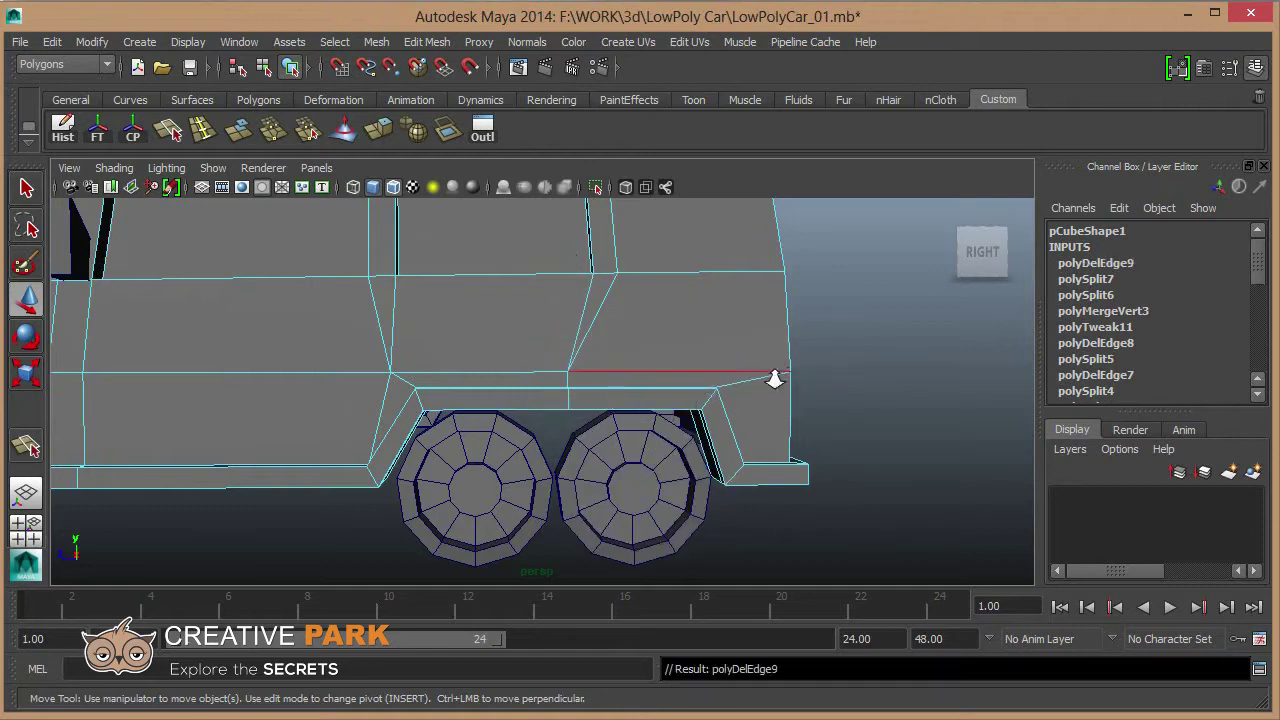
mouse_move(771, 374)
left_mouse_down("alt")
mouse_move(703, 425)
mouse_move(638, 403)
mouse_move(714, 405)
mouse_move(543, 405)
mouse_move(556, 437)
mouse_move(571, 420)
mouse_move(457, 400)
mouse_move(503, 309)
left_mouse_up("alt")
Select the car body and add two split edges at the roof's rear corner.
left_click(531, 287)
scroll(543, 323, "up", 5)
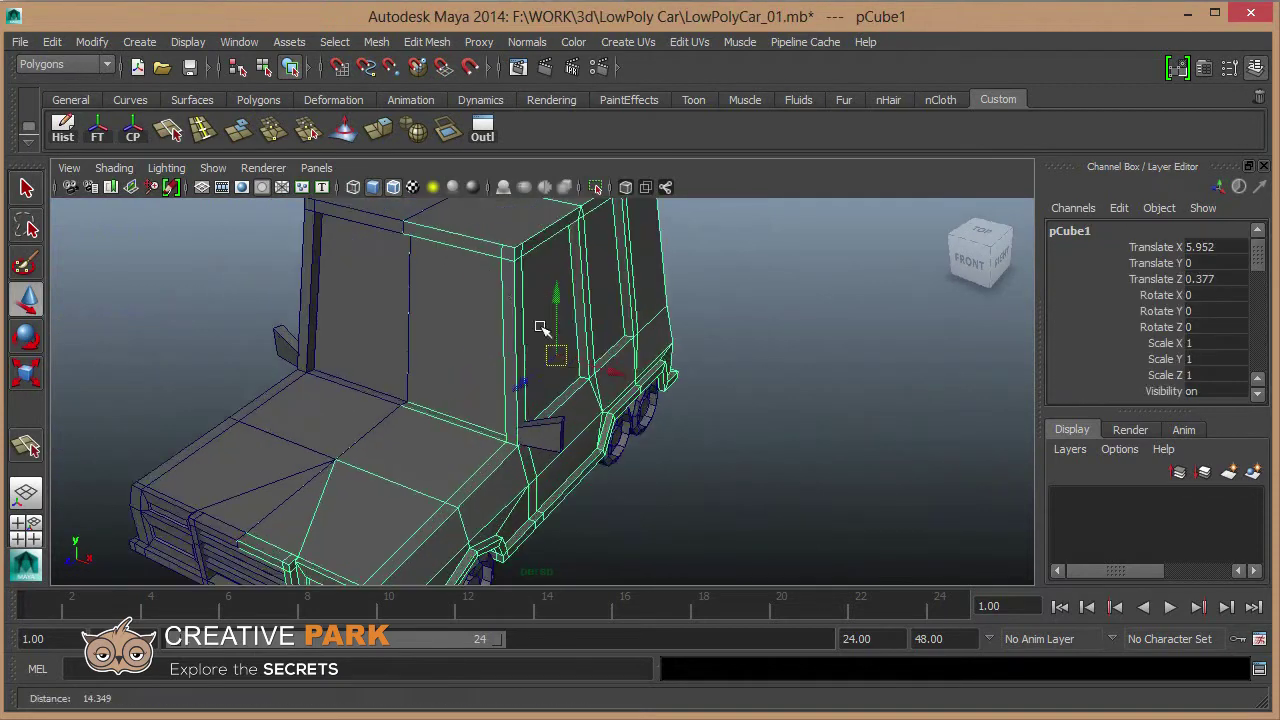
scroll(590, 460, "up", 5)
left_click(558, 385)
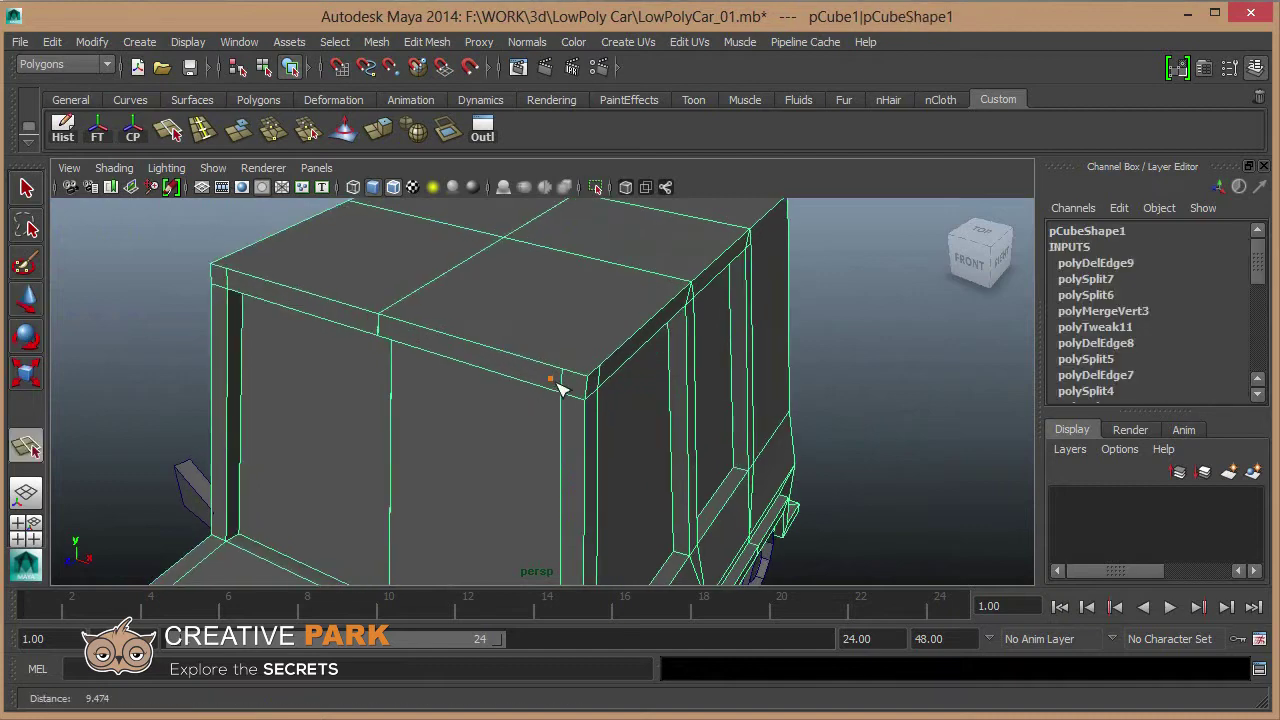
key("Return")
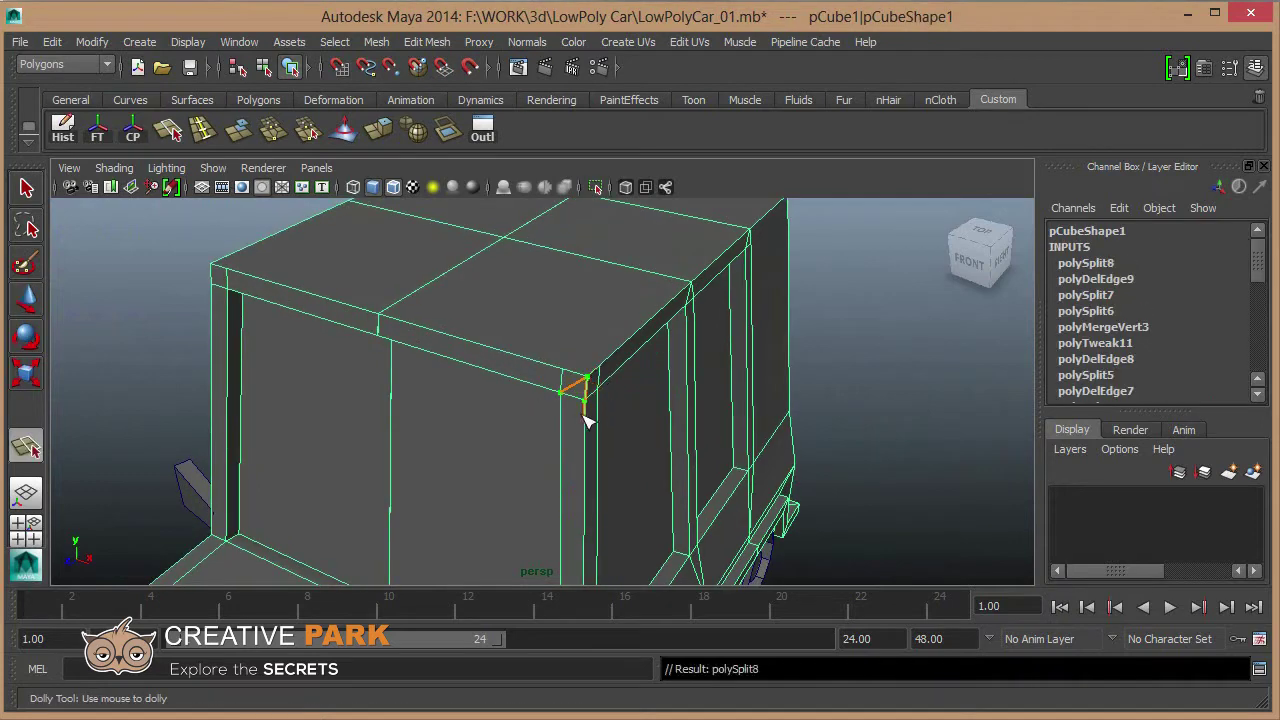
scroll(580, 418, "up", 2)
scroll(566, 409, "up", 2)
key("Return")
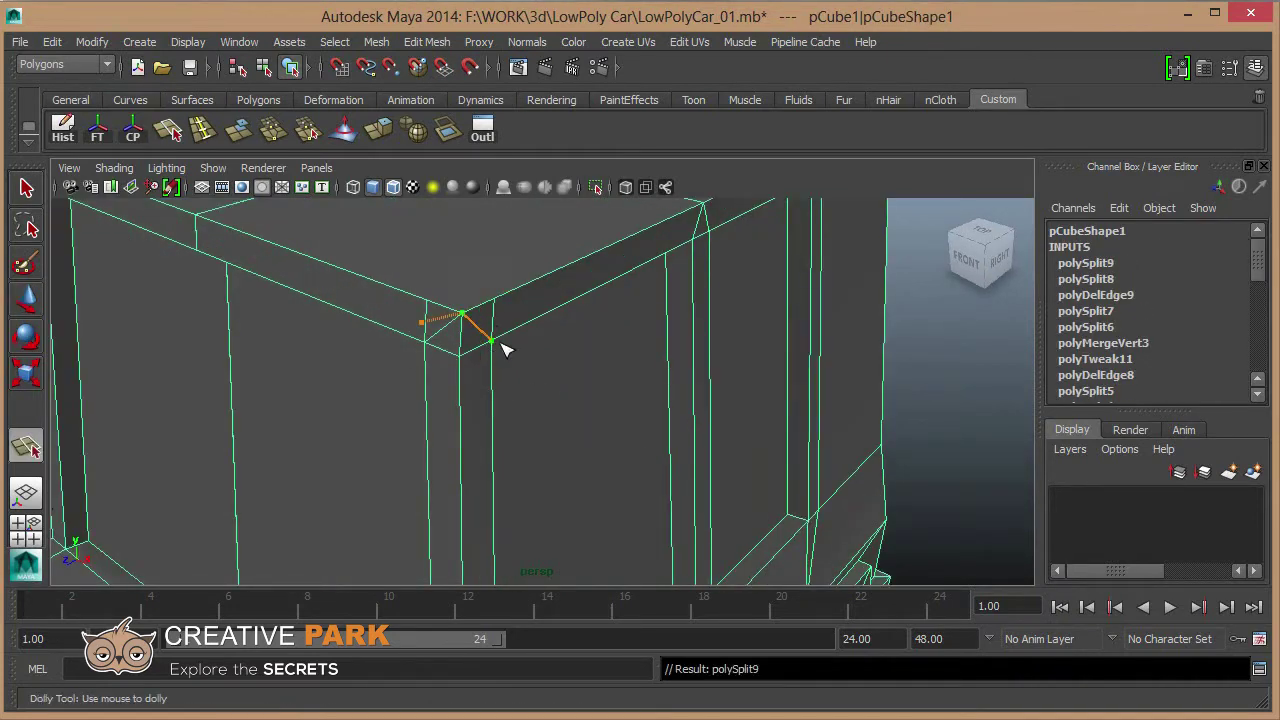
Delete the leftover edge loop at the rear corner.
key("w")
key("F10")
left_click(488, 318)
mouse_move(480, 334)
right_mouse_down("shift")
mouse_move(555, 376)
mouse_move(646, 320)
right_mouse_up("shift")
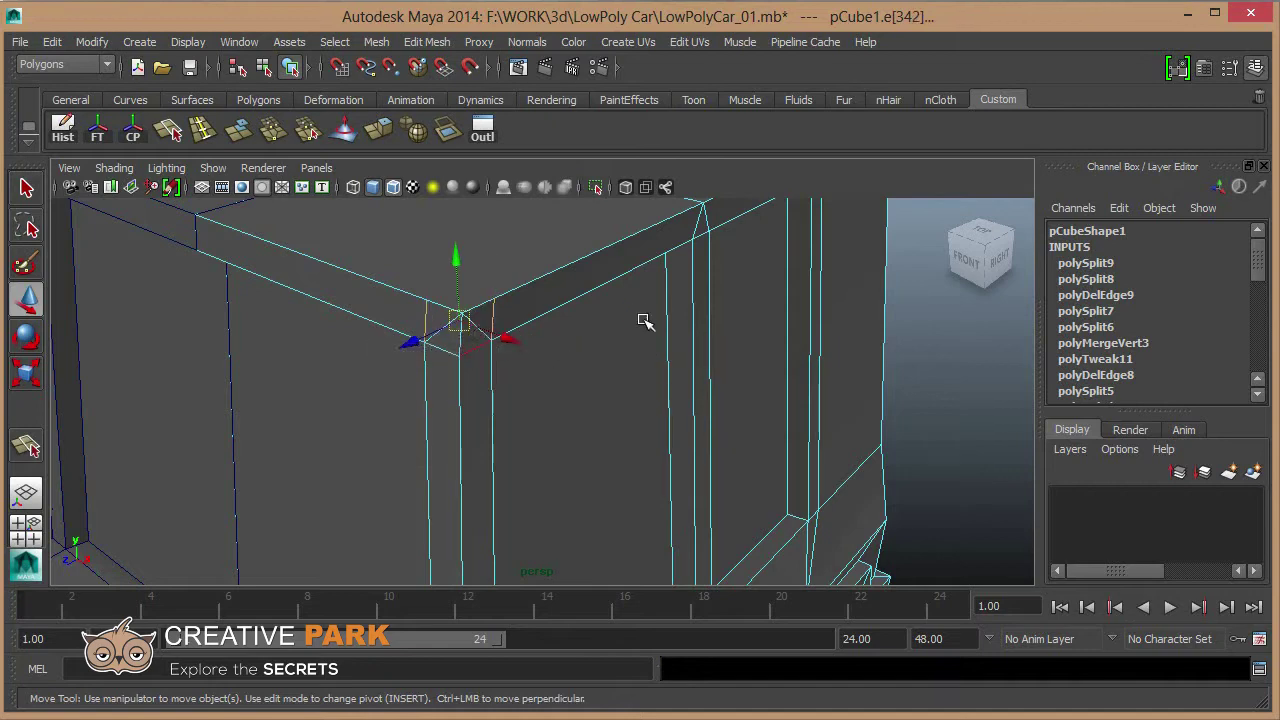
mouse_move(646, 320)
left_mouse_down("alt")
mouse_move(405, 357)
mouse_move(466, 349)
mouse_move(466, 320)
left_mouse_up("alt")
Split a new edge near the rear top corner, then zoom out to the whole car.
left_click(470, 240)
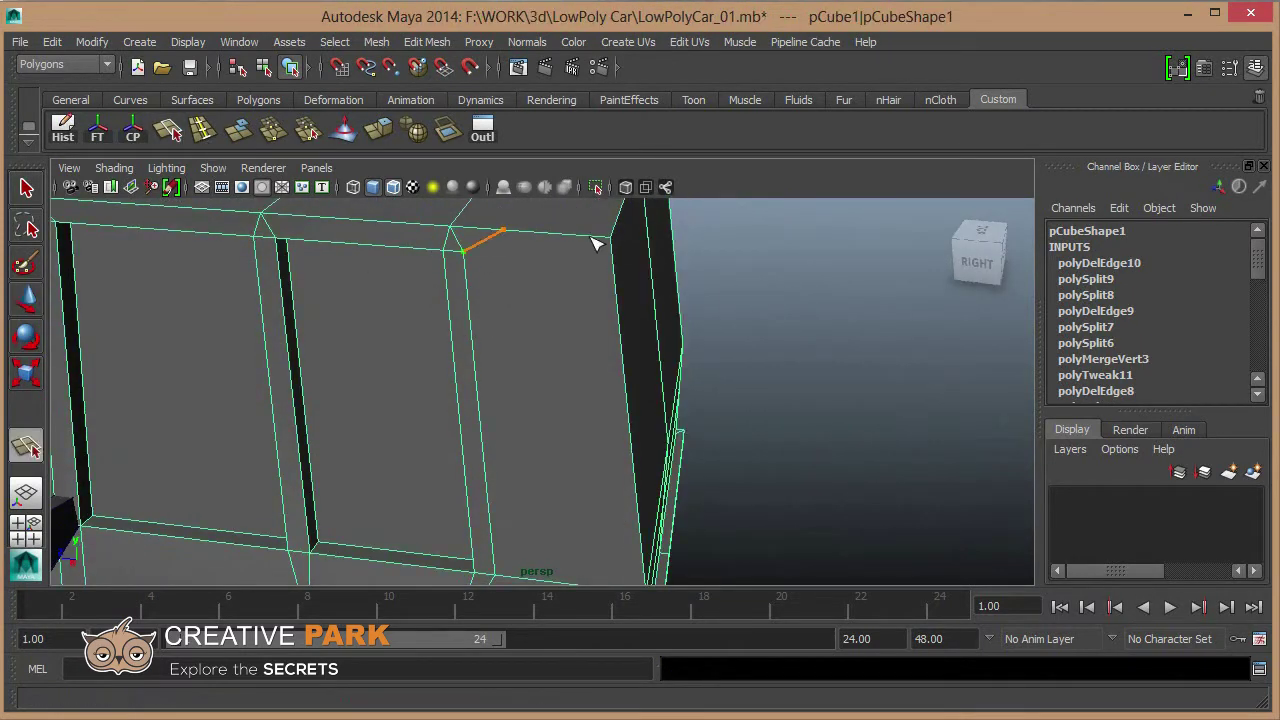
left_click(605, 232)
key("Return")
mouse_move(720, 291)
right_mouse_down("alt")
mouse_move(534, 280)
mouse_move(513, 295)
right_mouse_up("alt")
left_click_drag(513, 295, 513, 356, "alt")
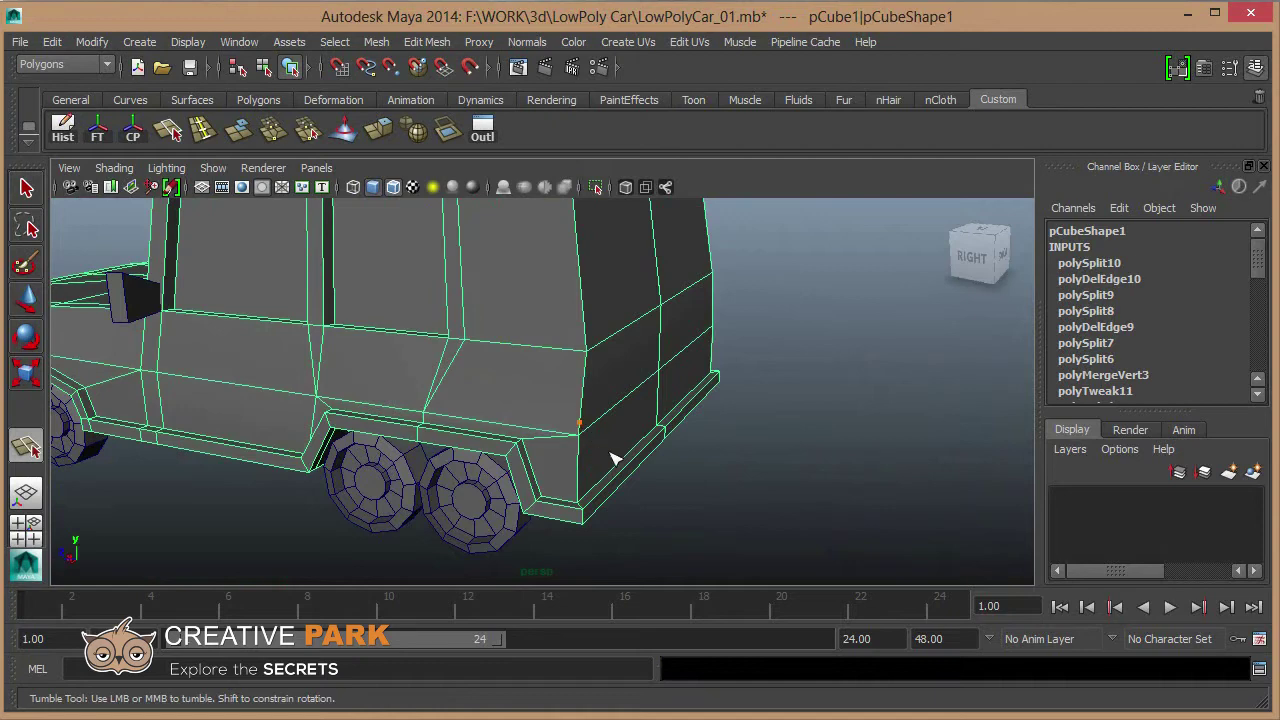
right_click_drag(530, 433, 517, 400, "alt")
mouse_move(517, 400)
left_mouse_down("alt")
mouse_move(563, 397)
mouse_move(531, 303)
left_mouse_up("alt")
Orbit to a closer side view and reselect the car body.
key("w")
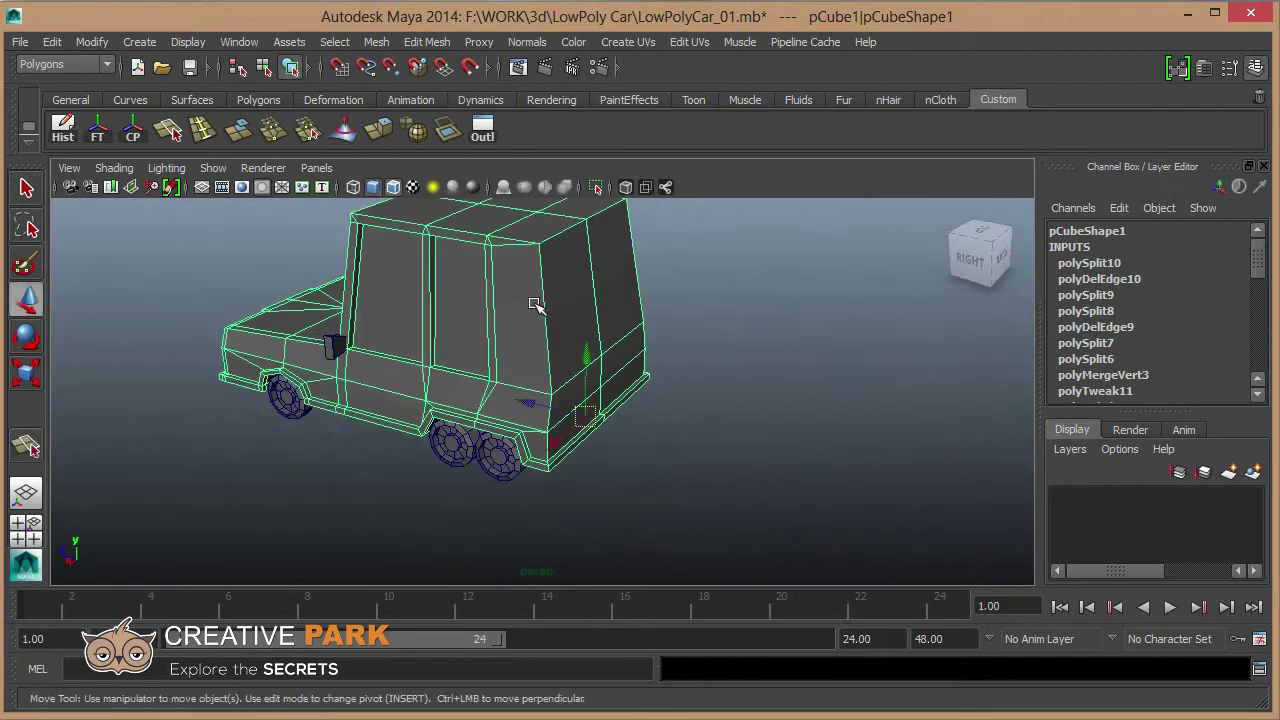
left_click(738, 382)
left_click_drag(738, 382, 517, 363, "alt")
left_click(509, 372)
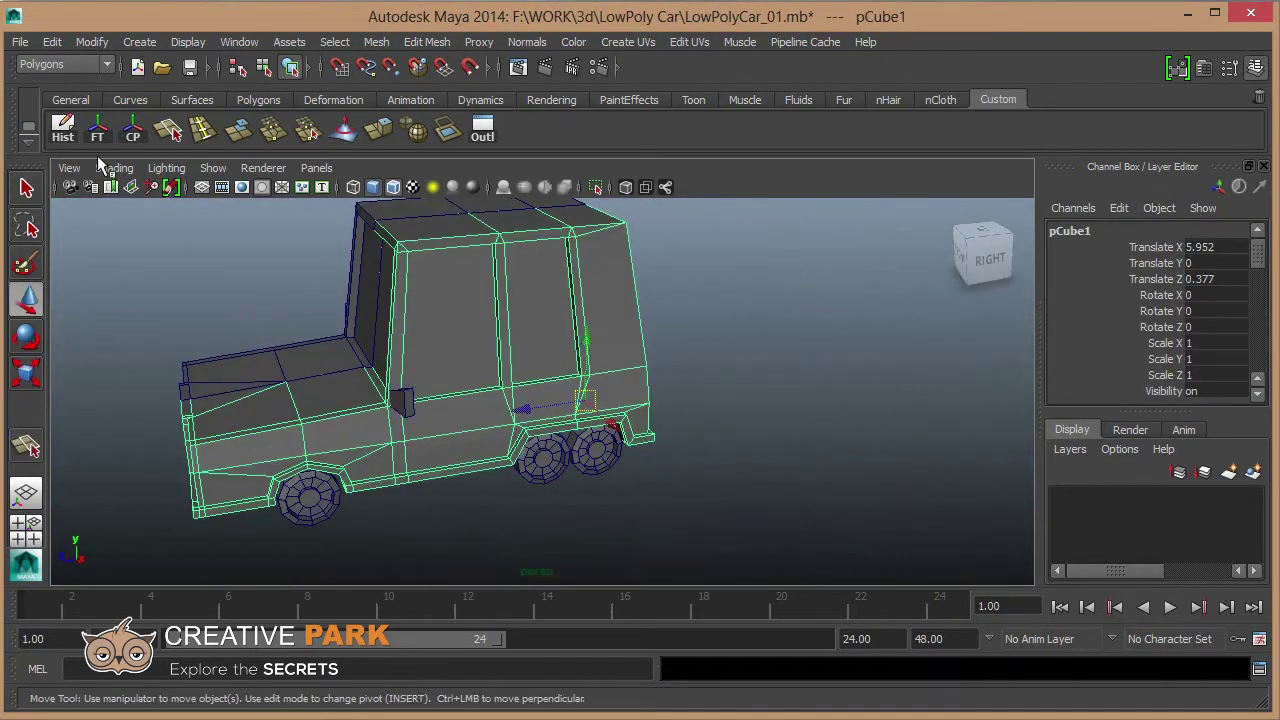
Create a new polygon box behind the car.
left_click(255, 99)
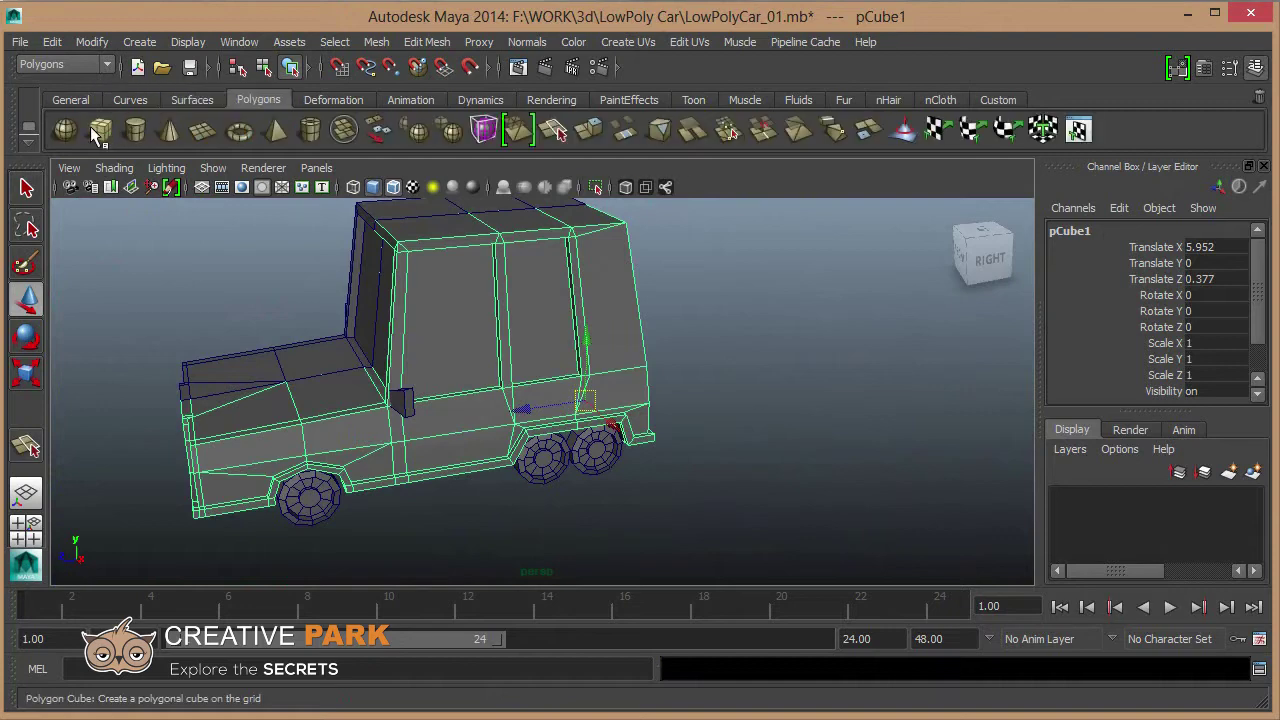
left_click(98, 128)
mouse_move(574, 380)
left_mouse_down("alt")
mouse_move(517, 489)
mouse_move(549, 500)
mouse_move(554, 476)
left_mouse_up("alt")
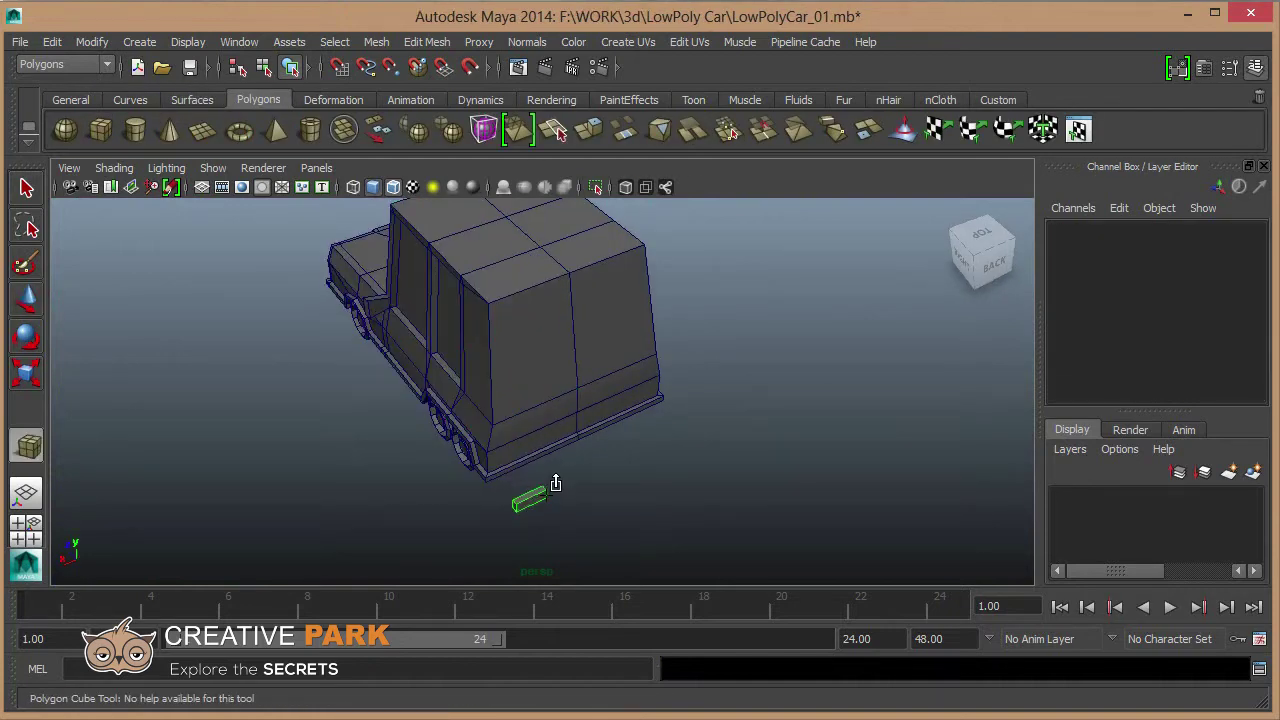
key("w")
key("f")
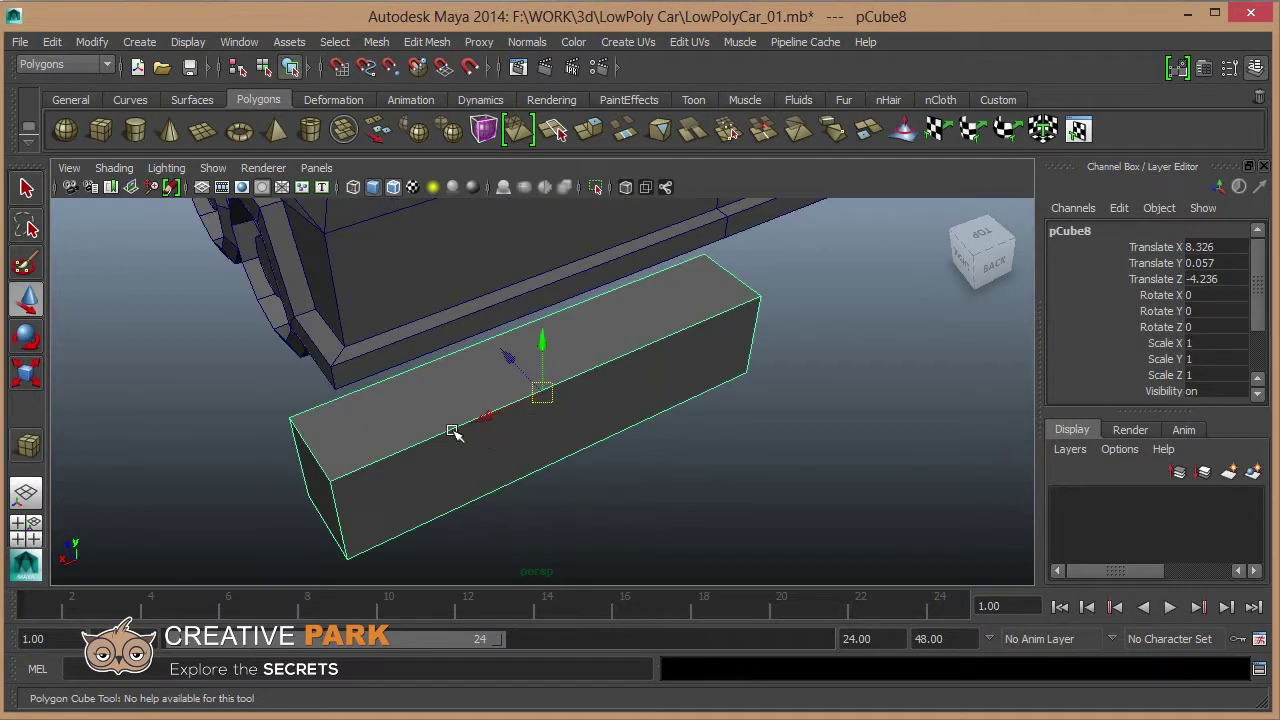
Move the bar low onto the truck's rear edge.
mouse_move(457, 434)
left_mouse_down("alt")
mouse_move(480, 380)
mouse_move(115, 361)
left_mouse_up("alt")
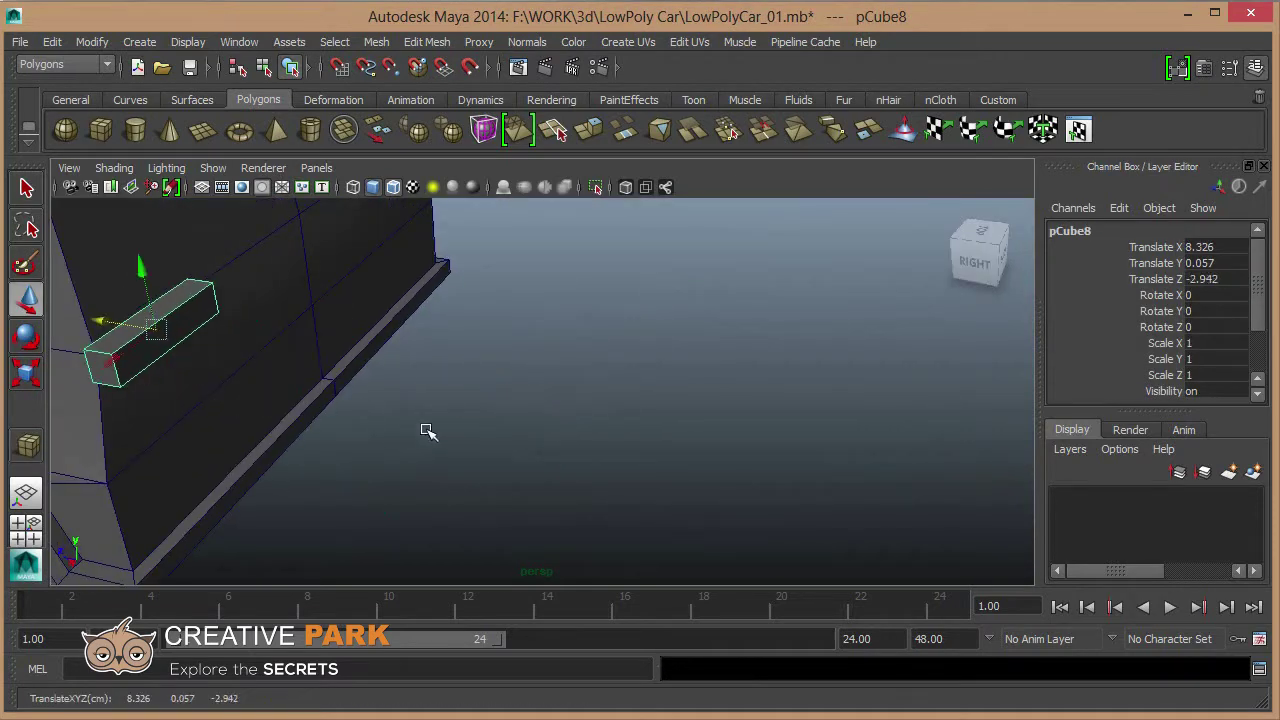
key("f")
right_click_drag(149, 406, 52, 395, "alt")
left_click_drag(52, 395, 80, 398, "alt")
mouse_move(542, 392)
left_mouse_down()
mouse_move(450, 450)
mouse_move(543, 491)
mouse_move(615, 490)
mouse_move(668, 470)
left_mouse_up()
key("f")
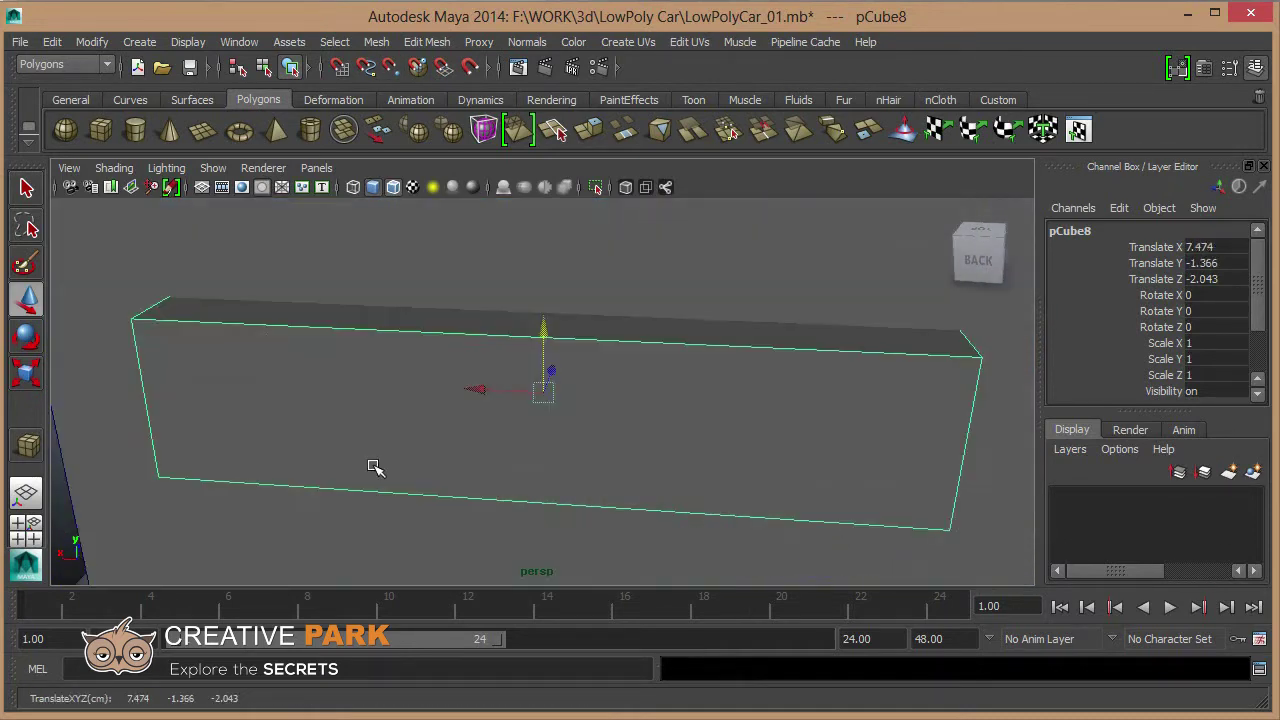
left_click_drag(371, 466, 407, 217, "alt")
Isolate the bar to check its faces, then show the whole truck again.
left_click(595, 188)
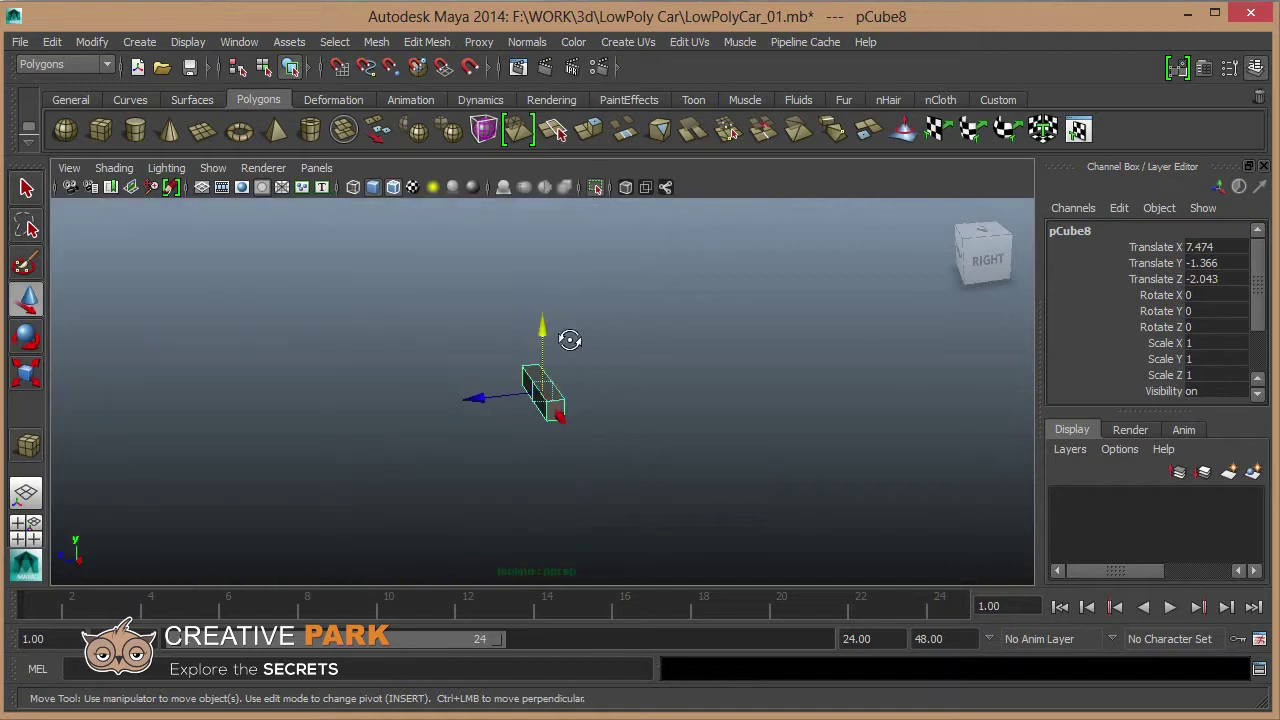
key("F11")
left_click(548, 418)
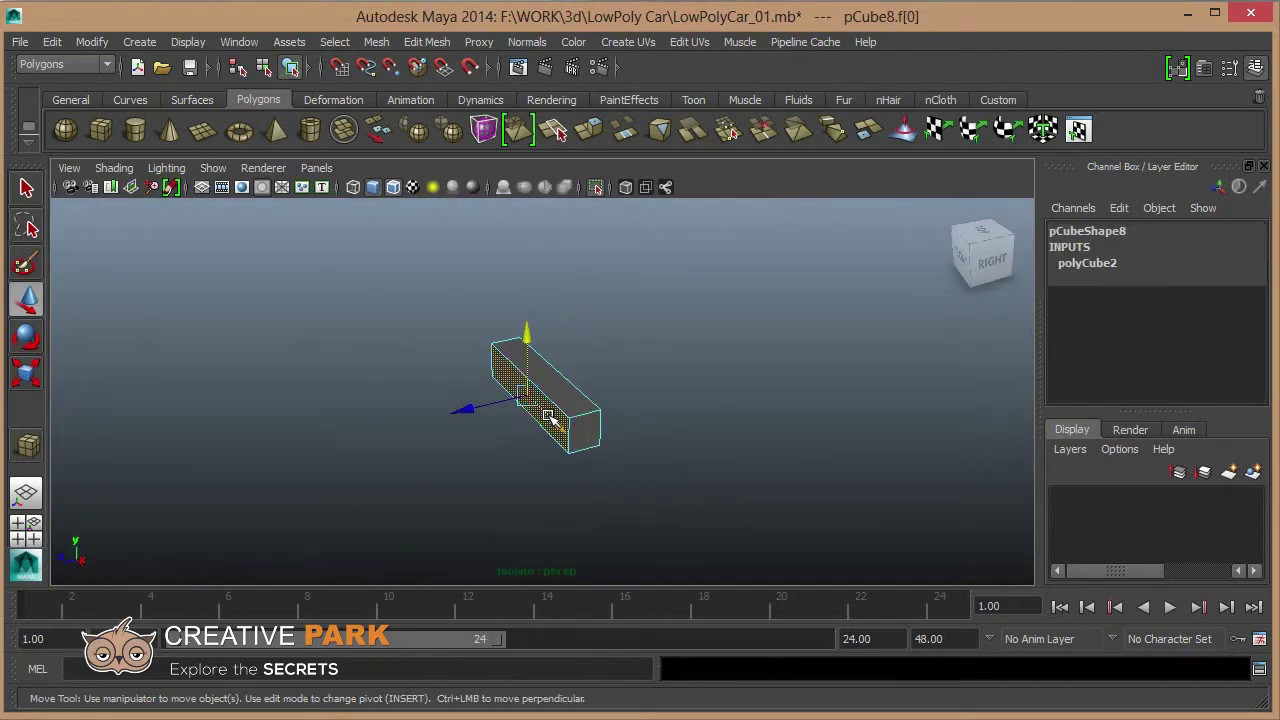
left_click(548, 418, "ctrl")
key("F8")
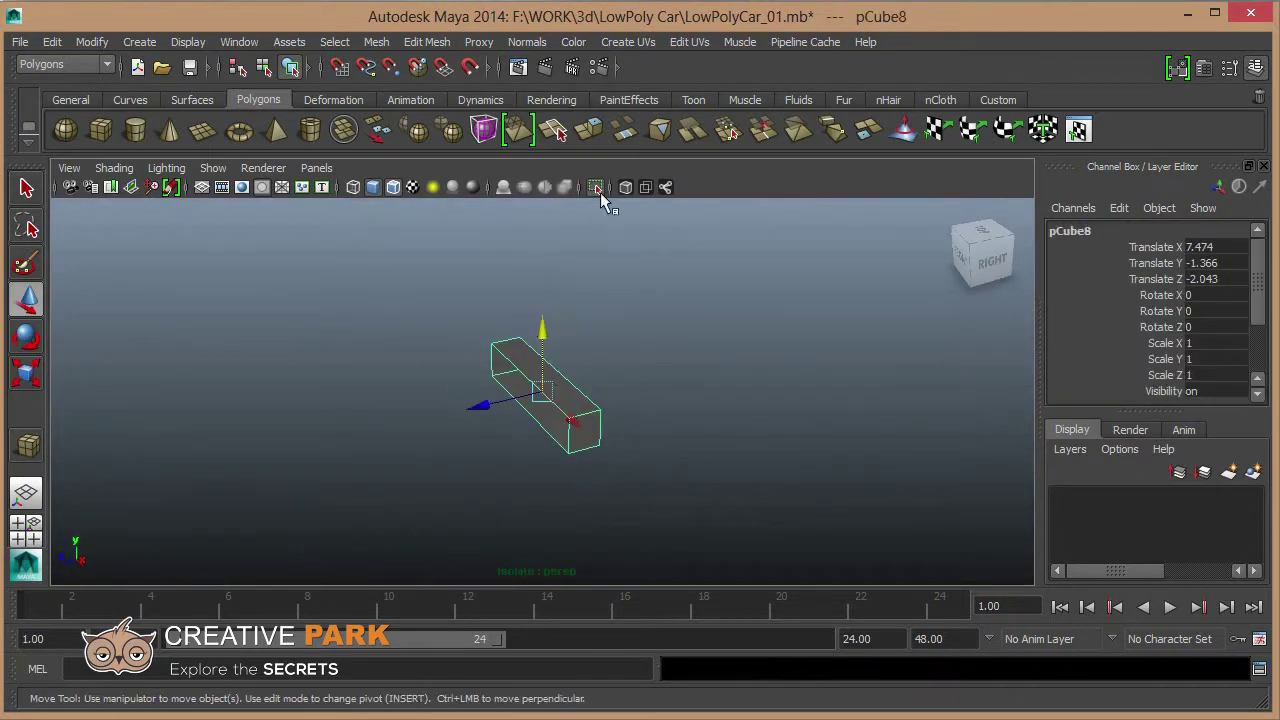
left_click(595, 188)
mouse_move(751, 406)
left_mouse_down("alt")
mouse_move(597, 411)
mouse_move(574, 380)
mouse_move(538, 408)
mouse_move(781, 400)
left_mouse_up("alt")
Duplicate the bar to pCube9 and place it beside pCube8 on the rear panel.
key("ctrl+d")
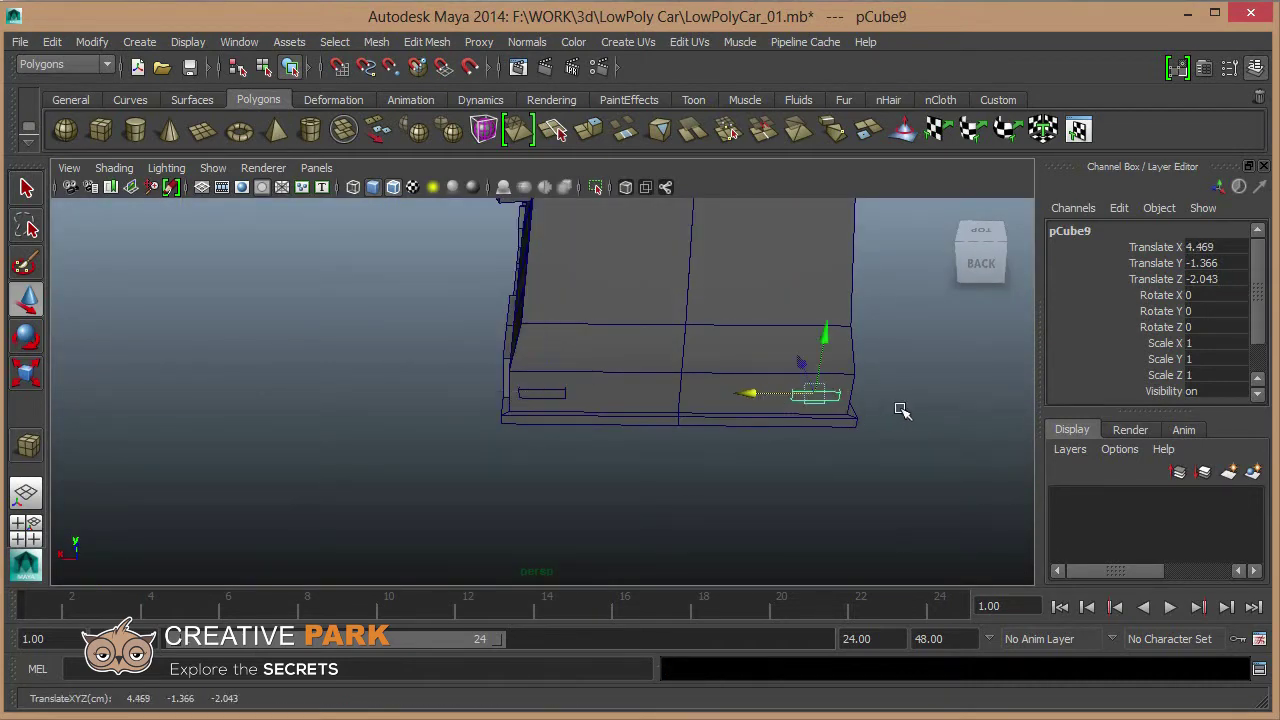
left_click(902, 410)
mouse_move(620, 406)
left_mouse_down("alt")
mouse_move(500, 386)
mouse_move(551, 430)
mouse_move(510, 462)
left_mouse_up("alt")
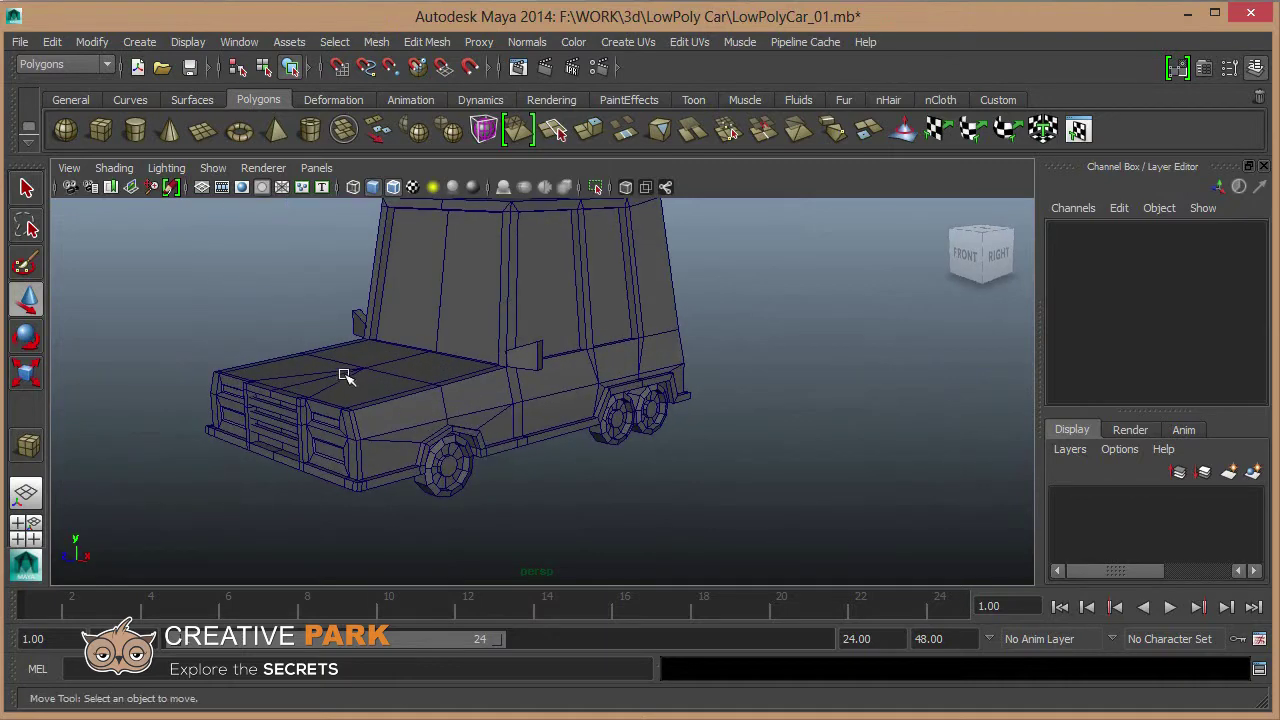
mouse_move(316, 311)
left_mouse_down("alt")
mouse_move(491, 483)
mouse_move(437, 552)
left_mouse_up("alt")
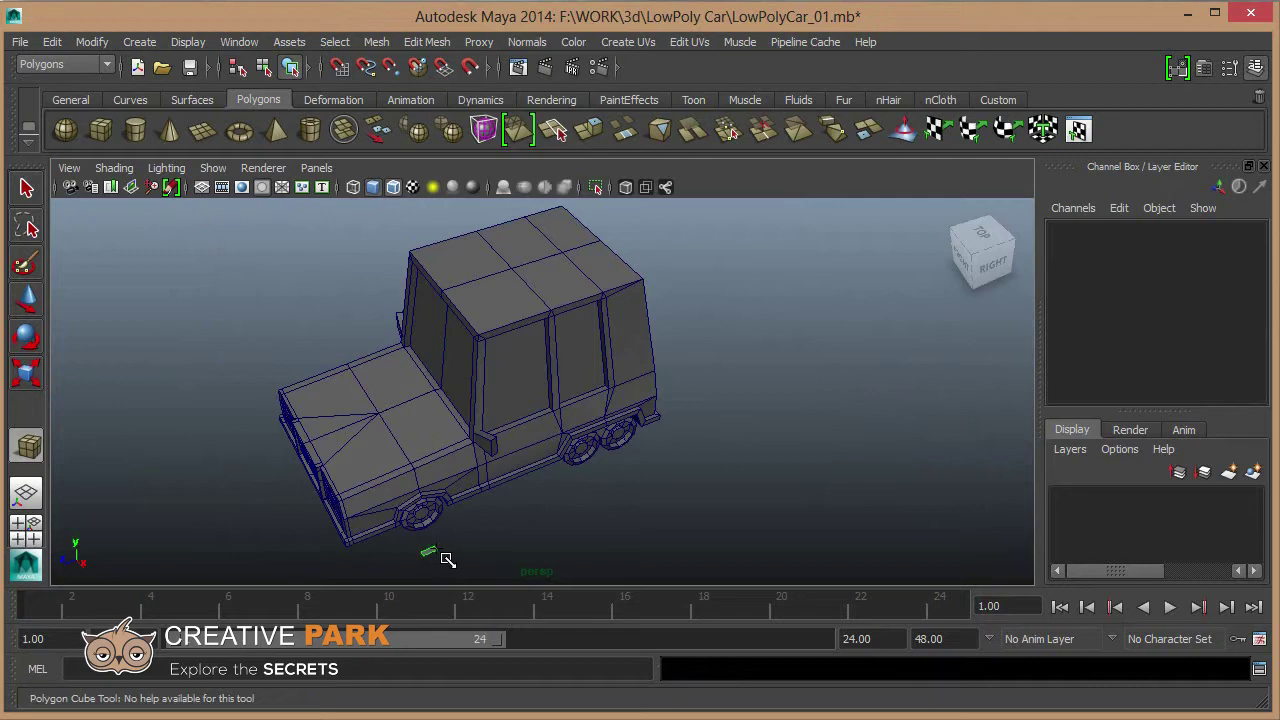
Create a new small cube and select it as a whole object.
left_click(447, 530)
key("f")
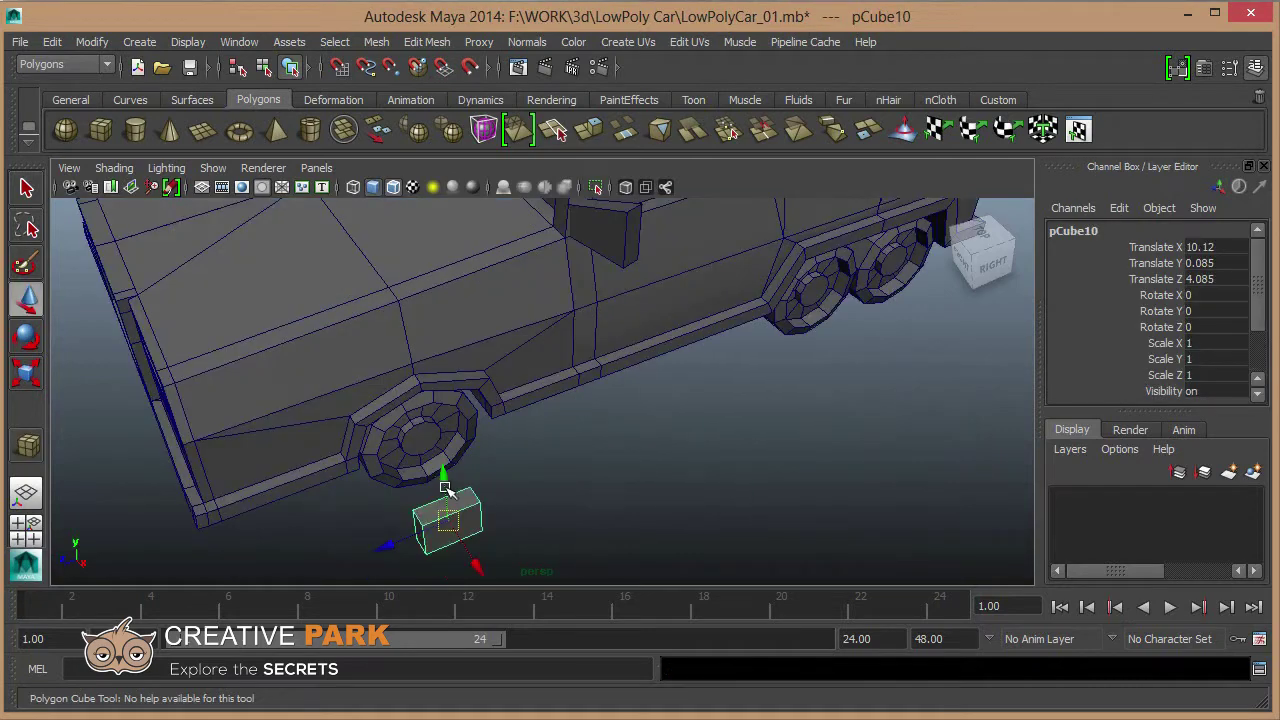
left_click_drag(443, 528, 543, 437, "alt")
key("w")
key("F11")
left_click(541, 420)
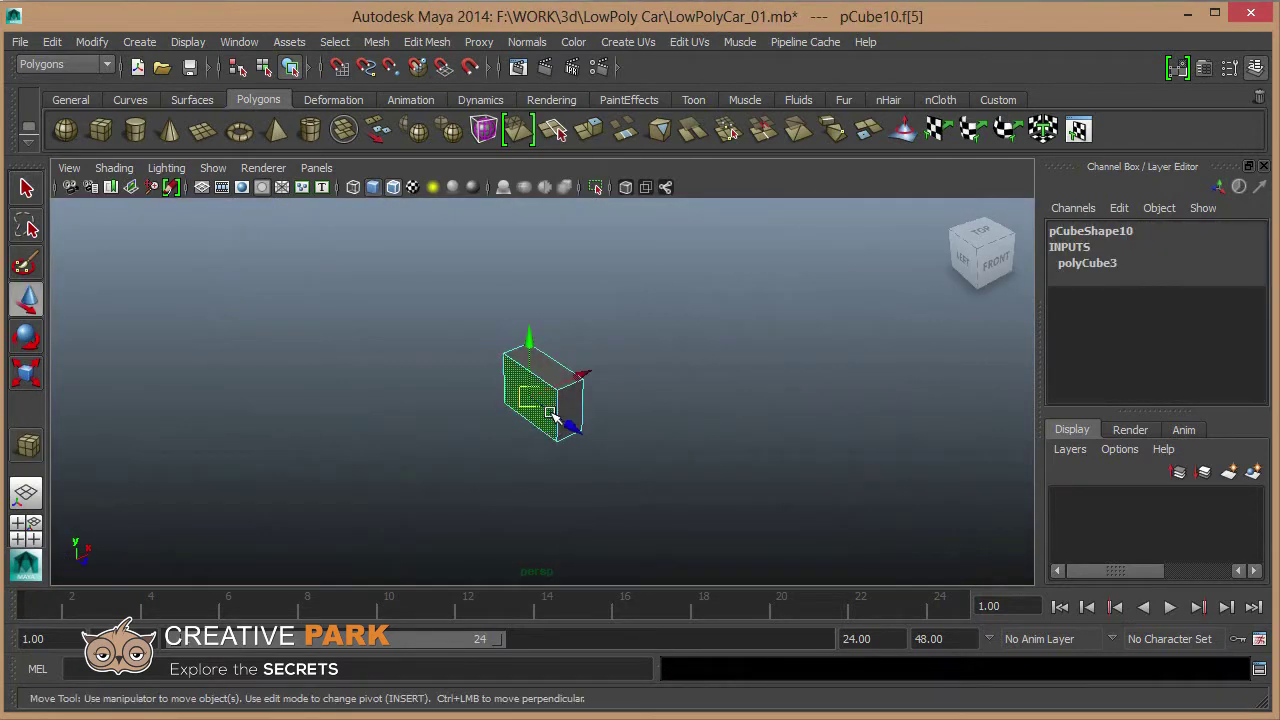
key("F8")
left_click(562, 375)
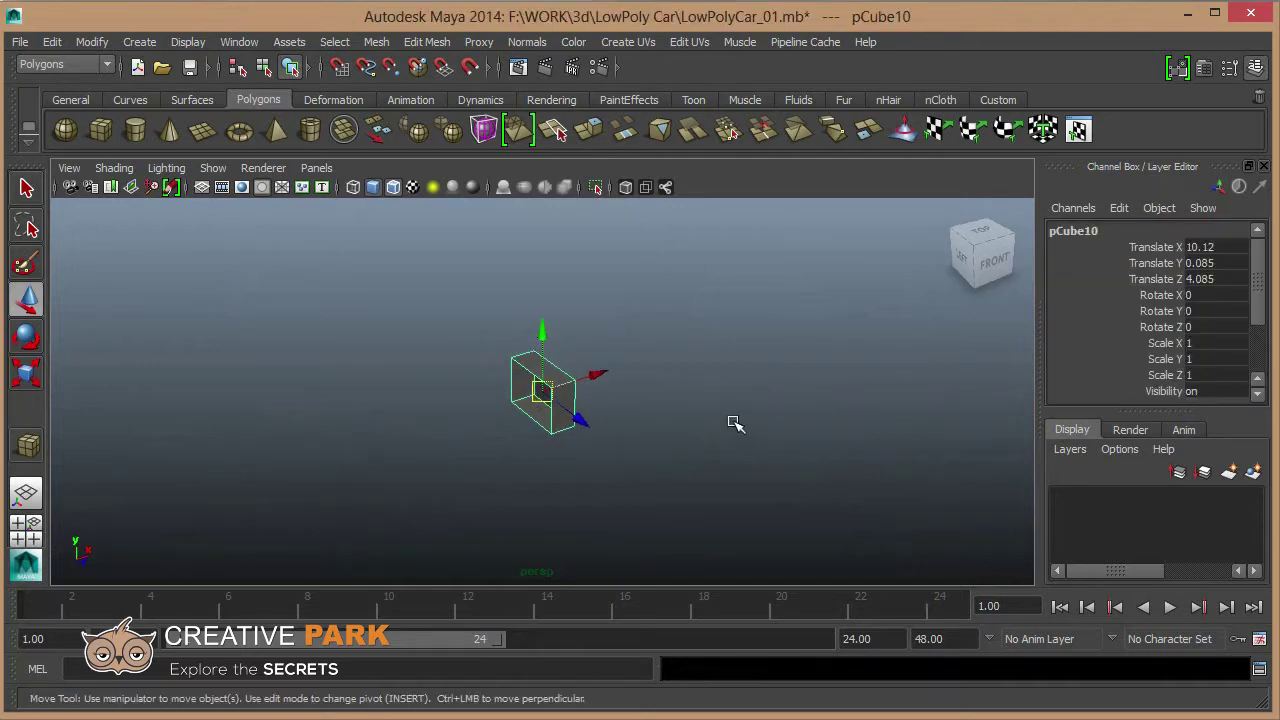
Move the cube down onto the truck's front fender.
right_click_drag(735, 424, 357, 380, "alt")
left_click_drag(357, 380, 480, 374, "alt")
mouse_move(597, 343)
left_mouse_down()
mouse_move(395, 452)
mouse_move(400, 543)
left_mouse_up()
right_click_drag(400, 543, 86, 437, "alt")
left_click_drag(86, 437, 489, 400, "alt")
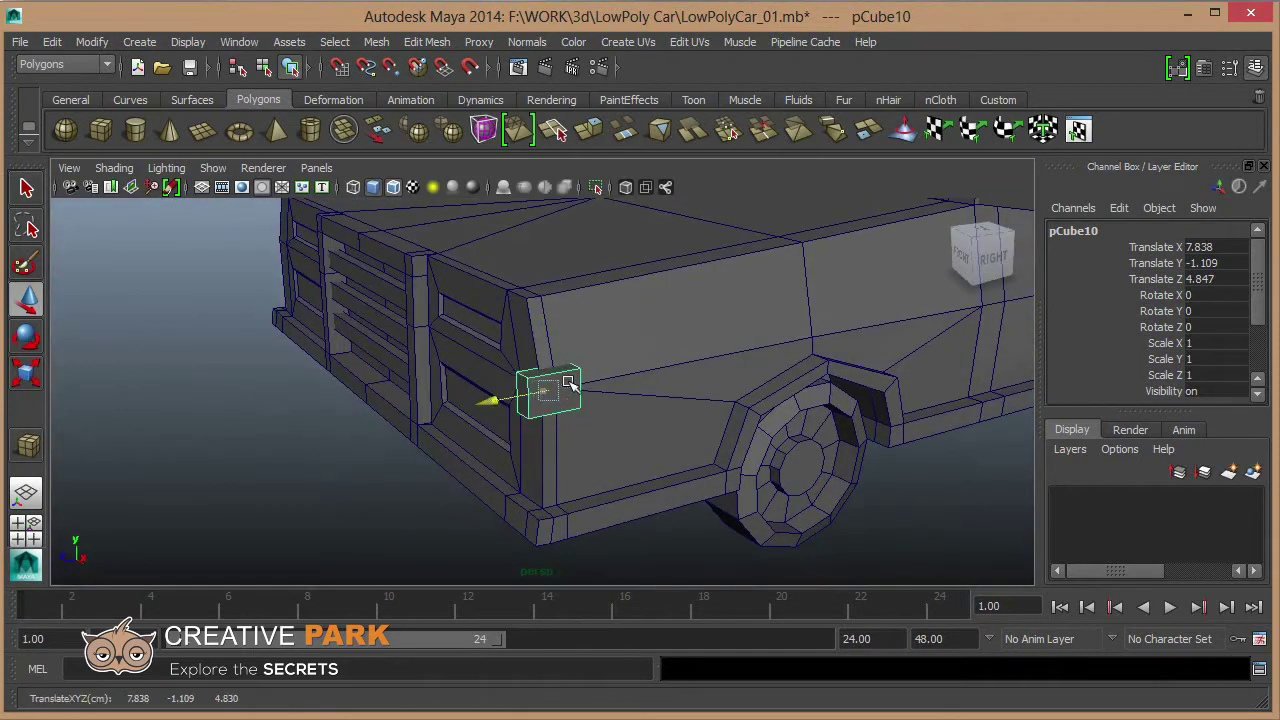
left_click_drag(568, 381, 593, 388)
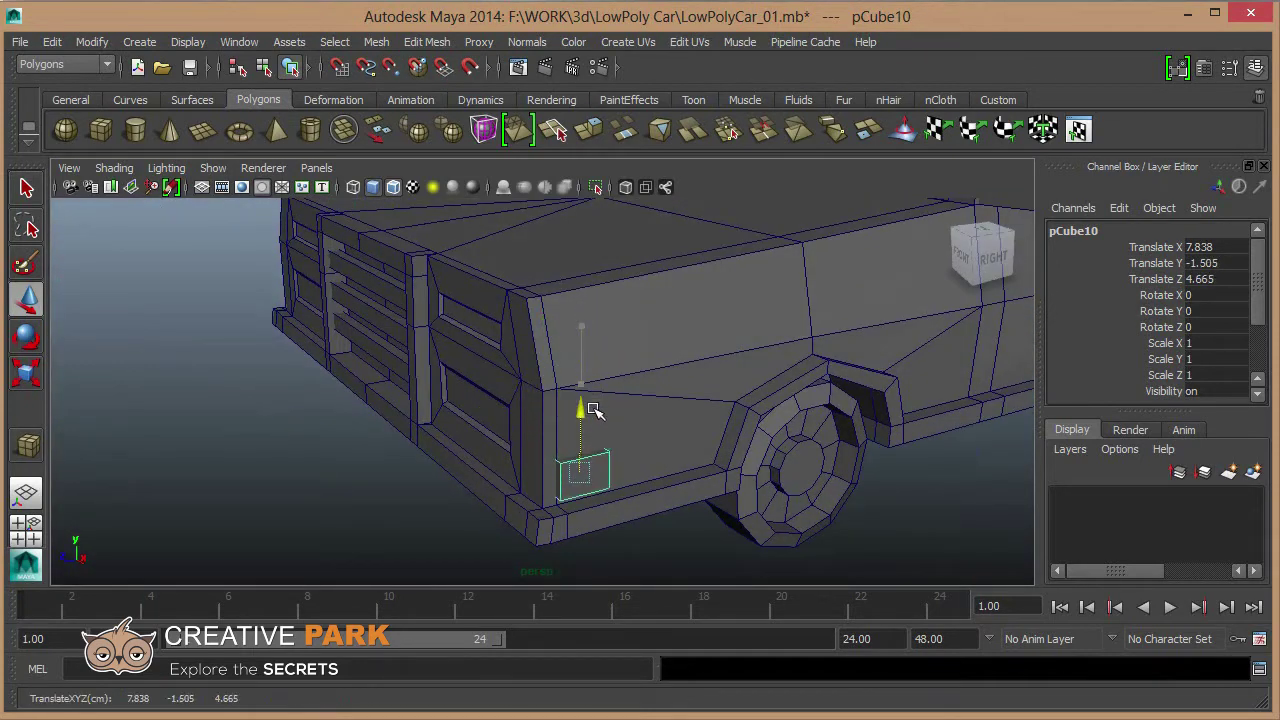
Flatten the cube vertically and slide it along the fender.
key("e")
key("r")
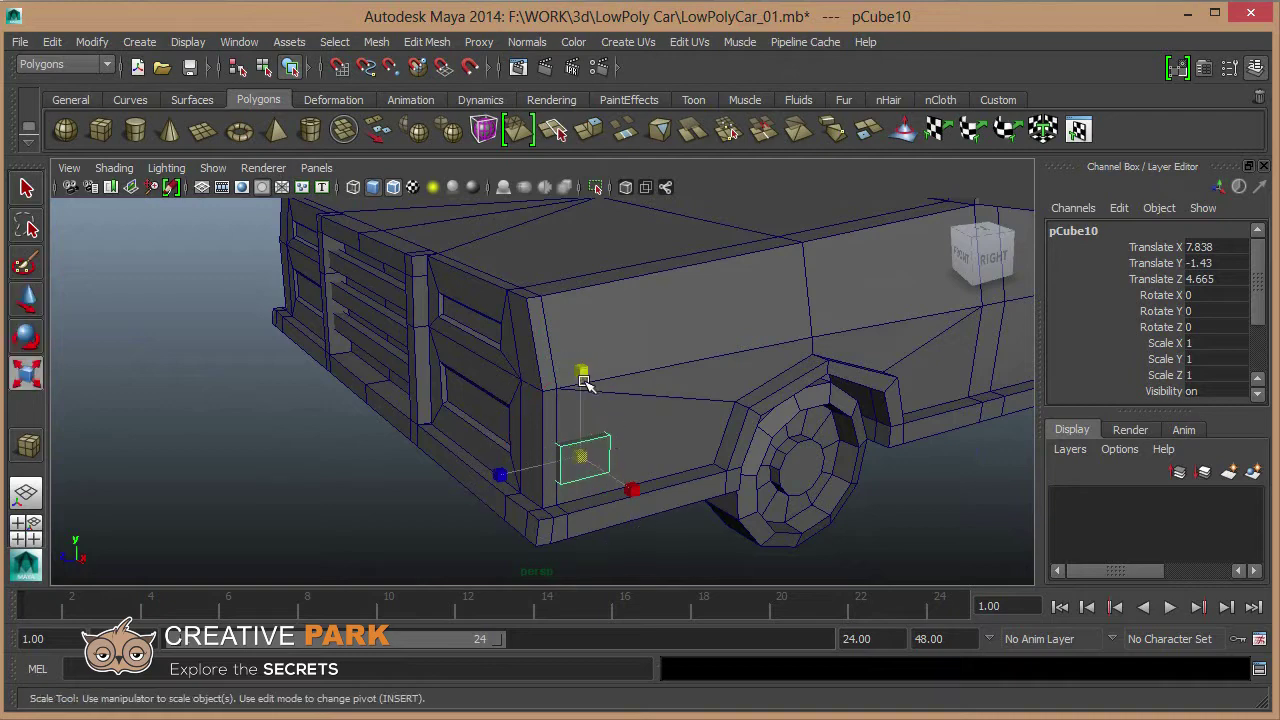
left_click_drag(580, 372, 581, 392)
key("w")
left_click_drag(531, 467, 556, 459)
key("e")
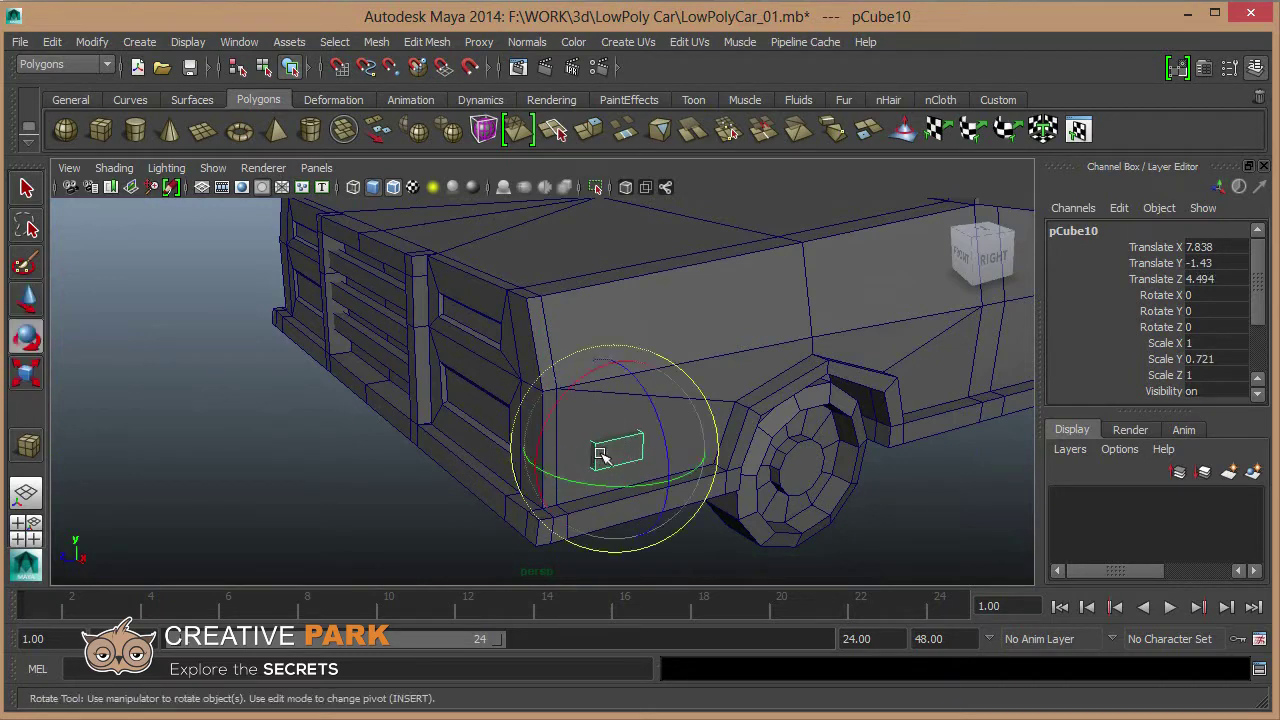
key("r")
left_click_drag(616, 368, 617, 386)
key("w")
scroll(700, 455, "down", 5)
Raise the copied block up onto the side door.
mouse_move(626, 443)
left_mouse_down("alt")
mouse_move(588, 432)
mouse_move(725, 372)
left_mouse_up("alt")
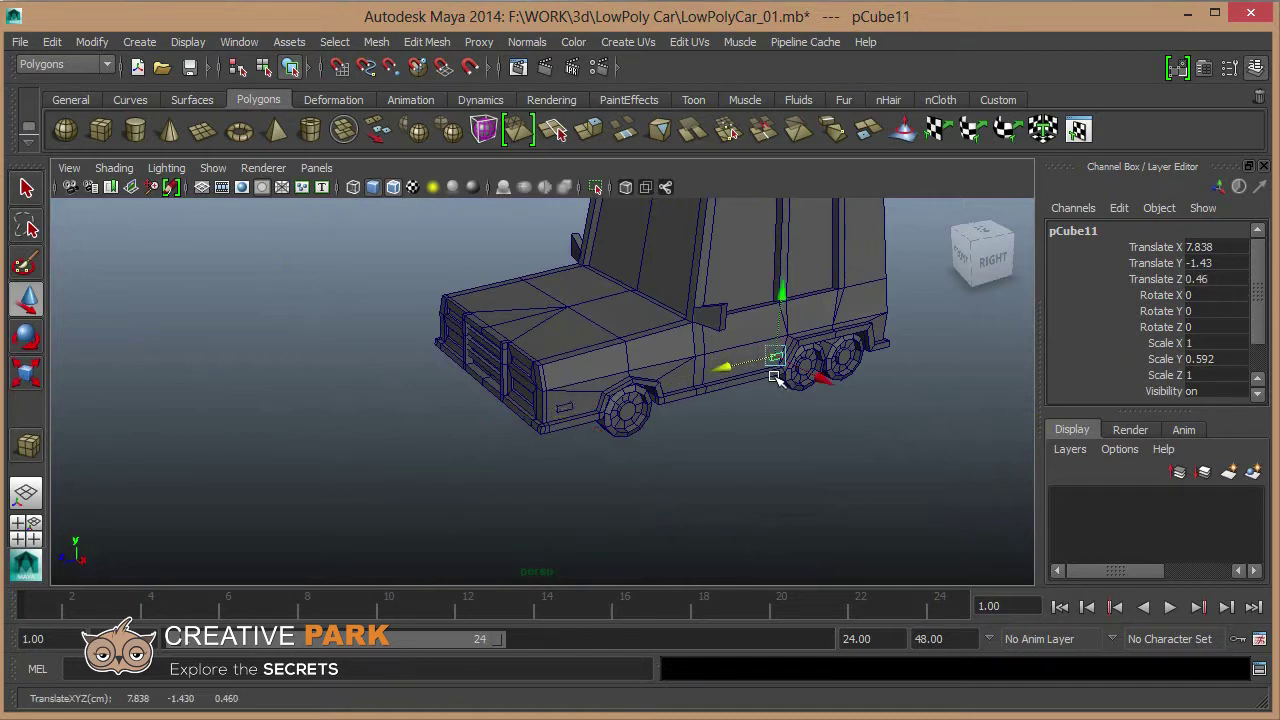
left_click_drag(784, 286, 785, 268)
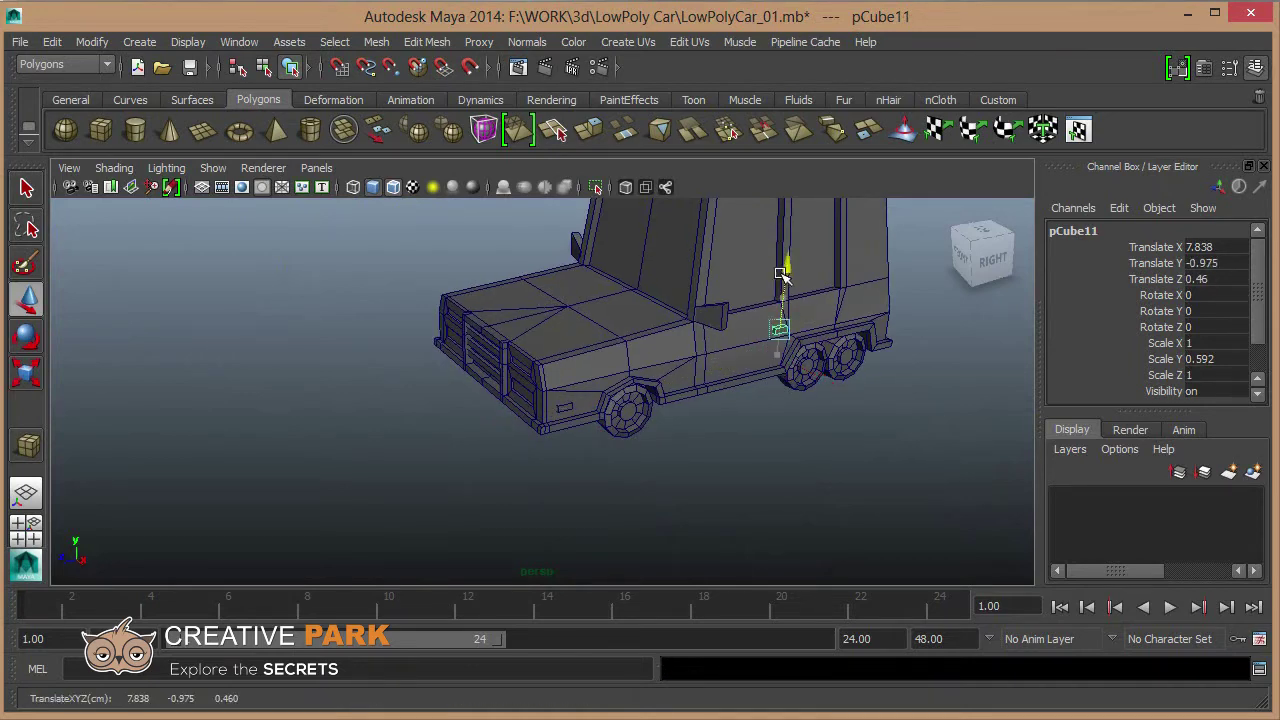
scroll(557, 423, "up", 5)
scroll(557, 423, "down", 4)
left_click_drag(120, 380, 590, 398, "alt")
left_click_drag(590, 398, 586, 398)
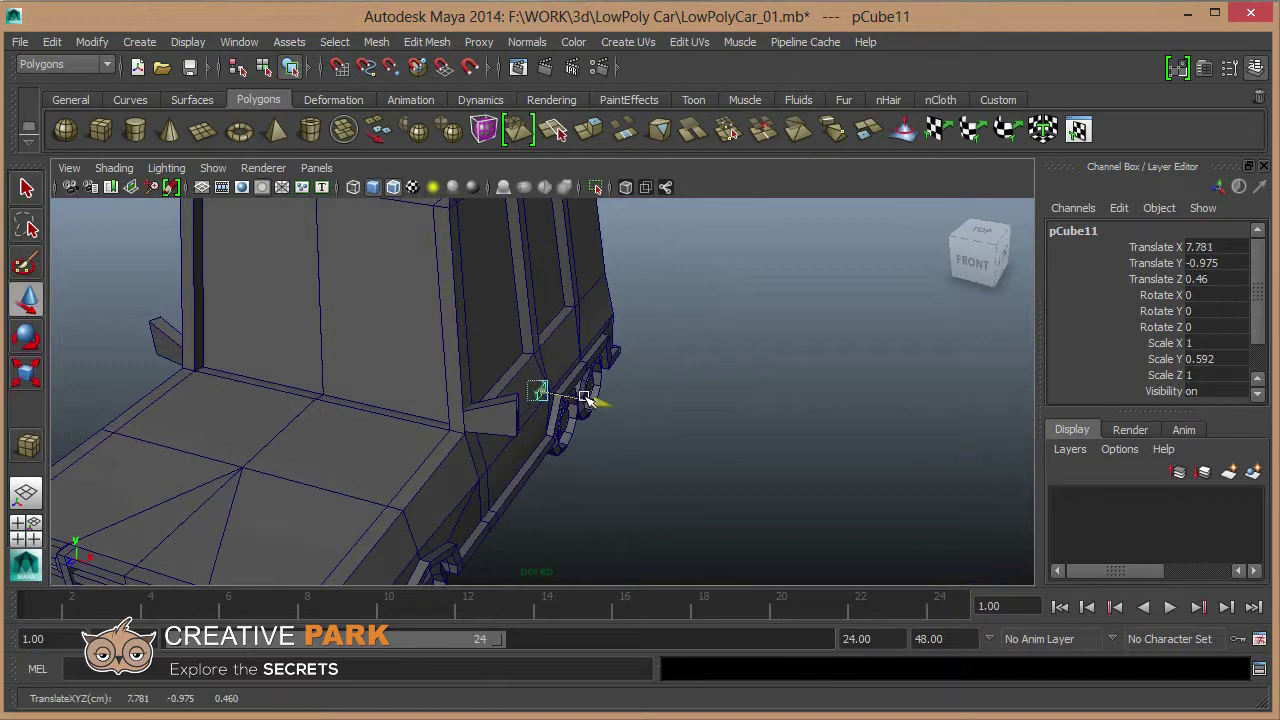
key("f")
scroll(590, 338, "down", 3)
Tilt pCube11 to 12.777 in Z, raise it slightly and scale it to 1.664 in Z.
key("e")
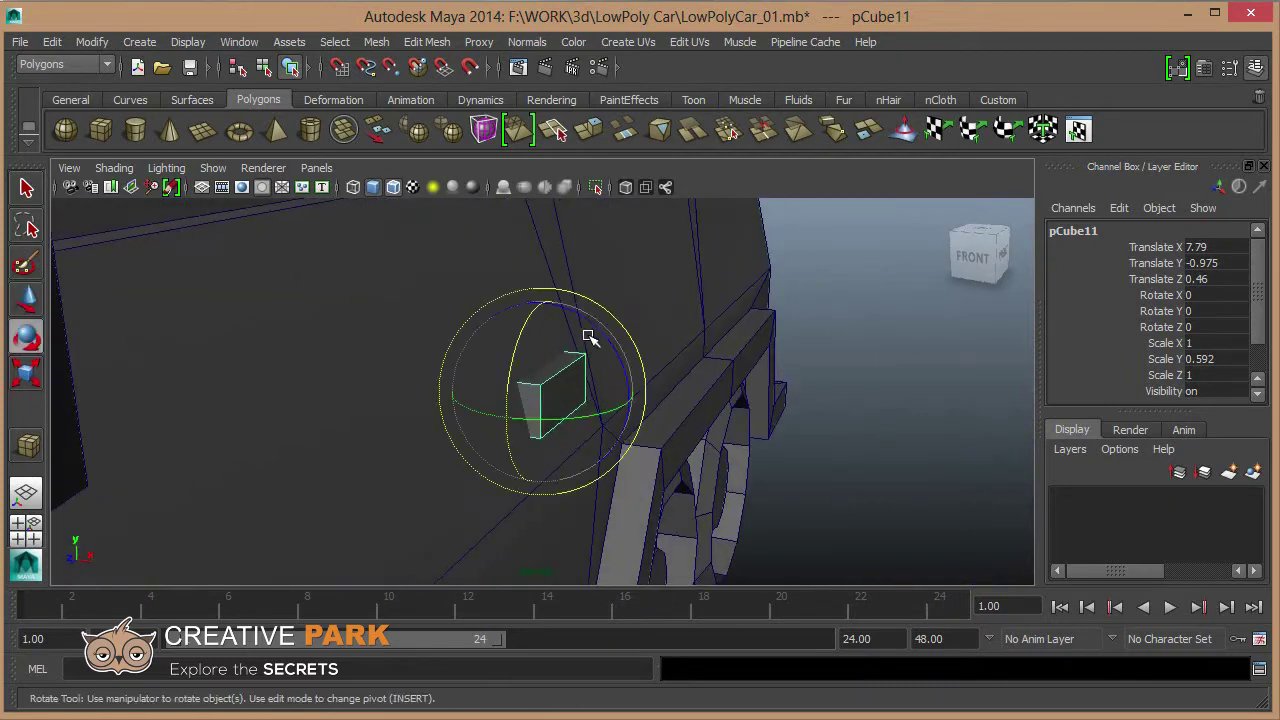
left_click_drag(590, 315, 588, 312)
key("w")
mouse_move(685, 381)
left_mouse_down("alt")
mouse_move(128, 394)
mouse_move(511, 414)
left_mouse_up("alt")
left_click_drag(600, 401, 619, 350, "alt")
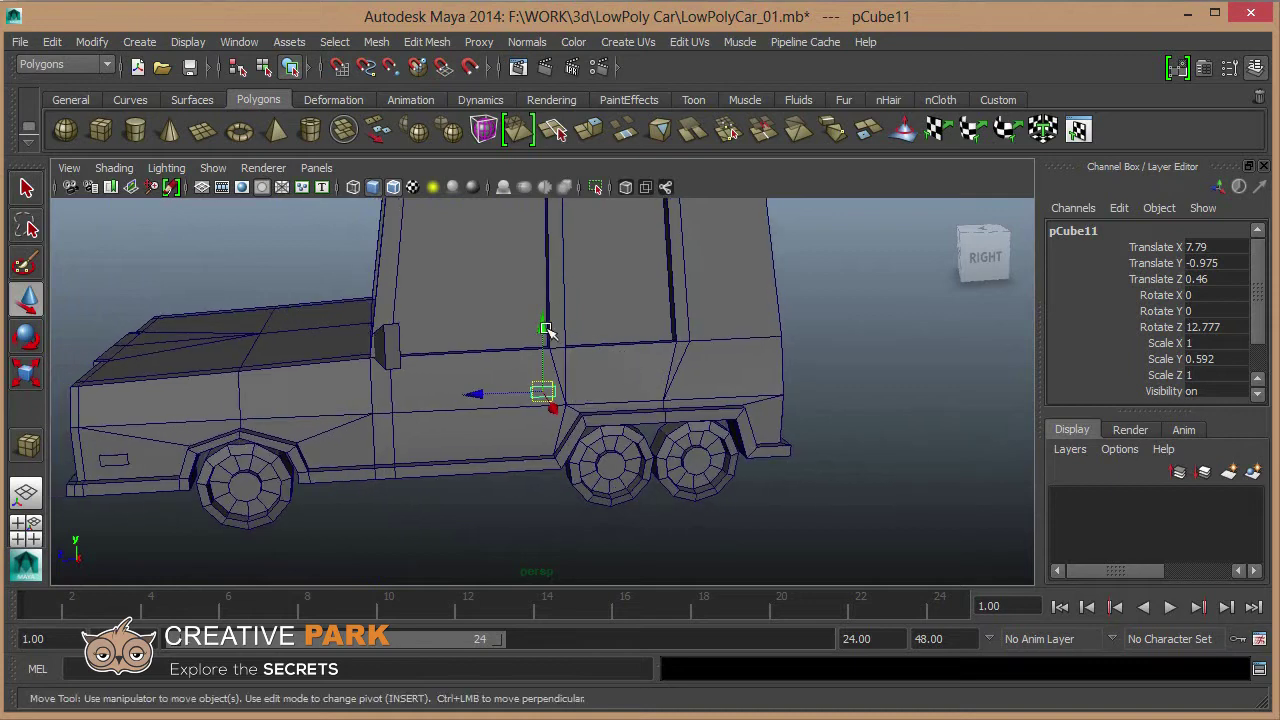
left_click_drag(547, 330, 541, 316)
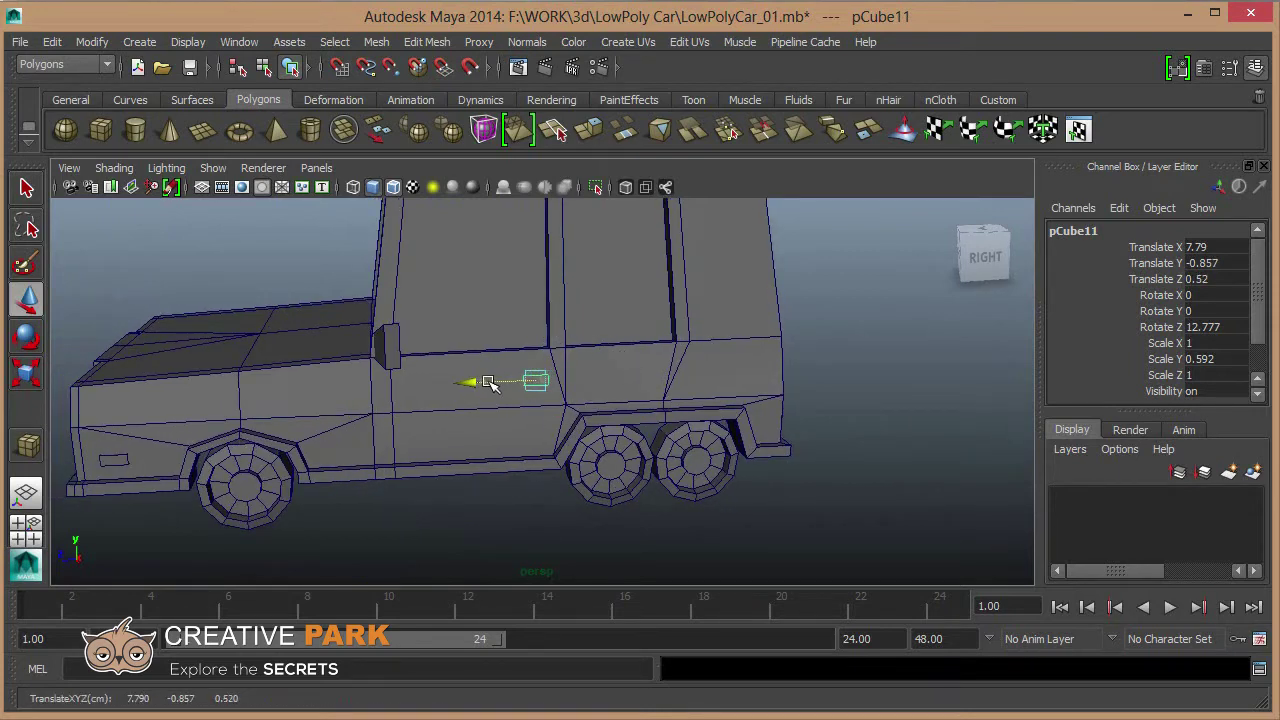
key("r")
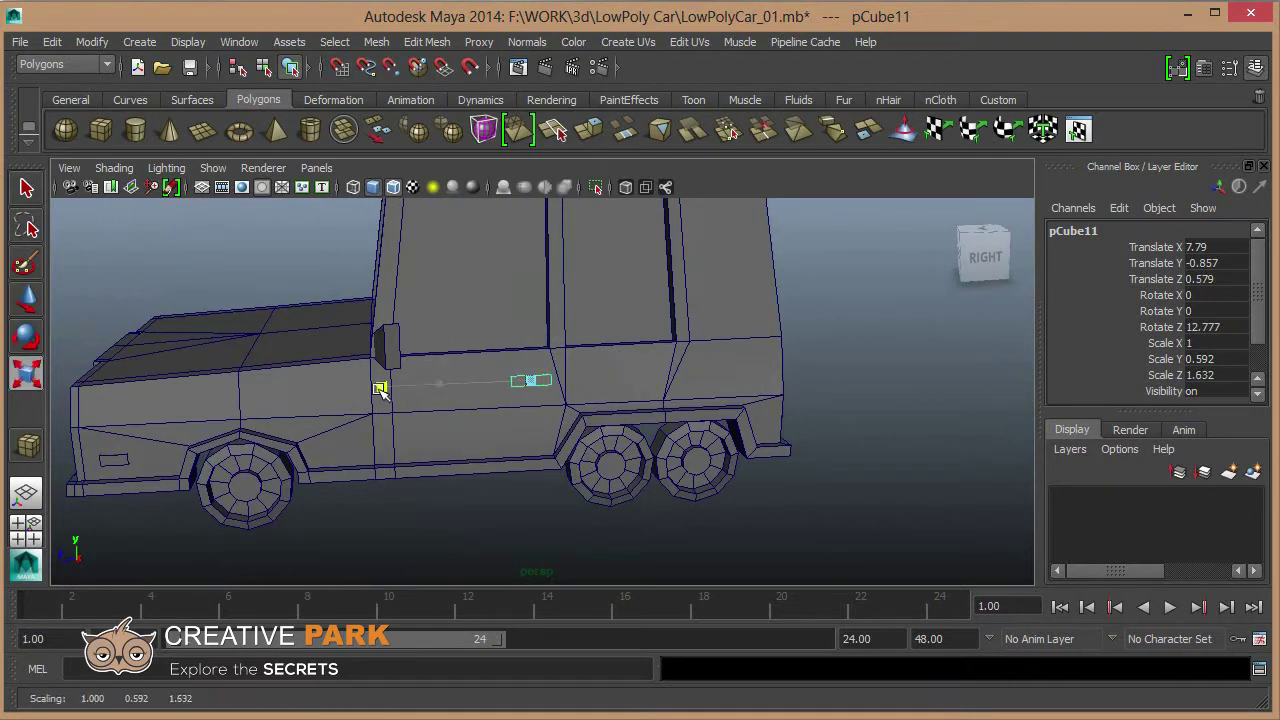
key("w")
mouse_move(380, 408)
left_mouse_down("alt")
mouse_move(512, 413)
mouse_move(223, 417)
mouse_move(349, 429)
mouse_move(489, 406)
left_mouse_up("alt")
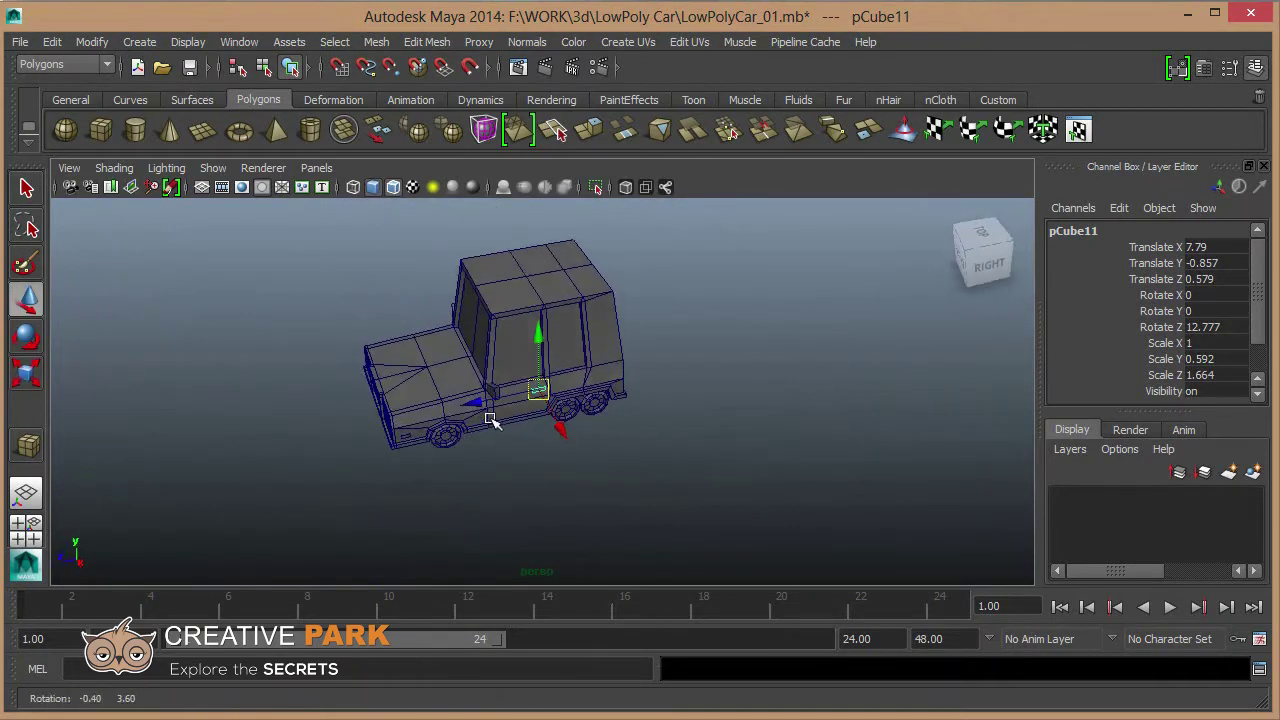
scroll(510, 400, "up", 3)
Select the truck body and cut two new diagonal edges across the cabin roof.
scroll(560, 408, "up", 3)
left_click(509, 360)
scroll(509, 360, "up", 3)
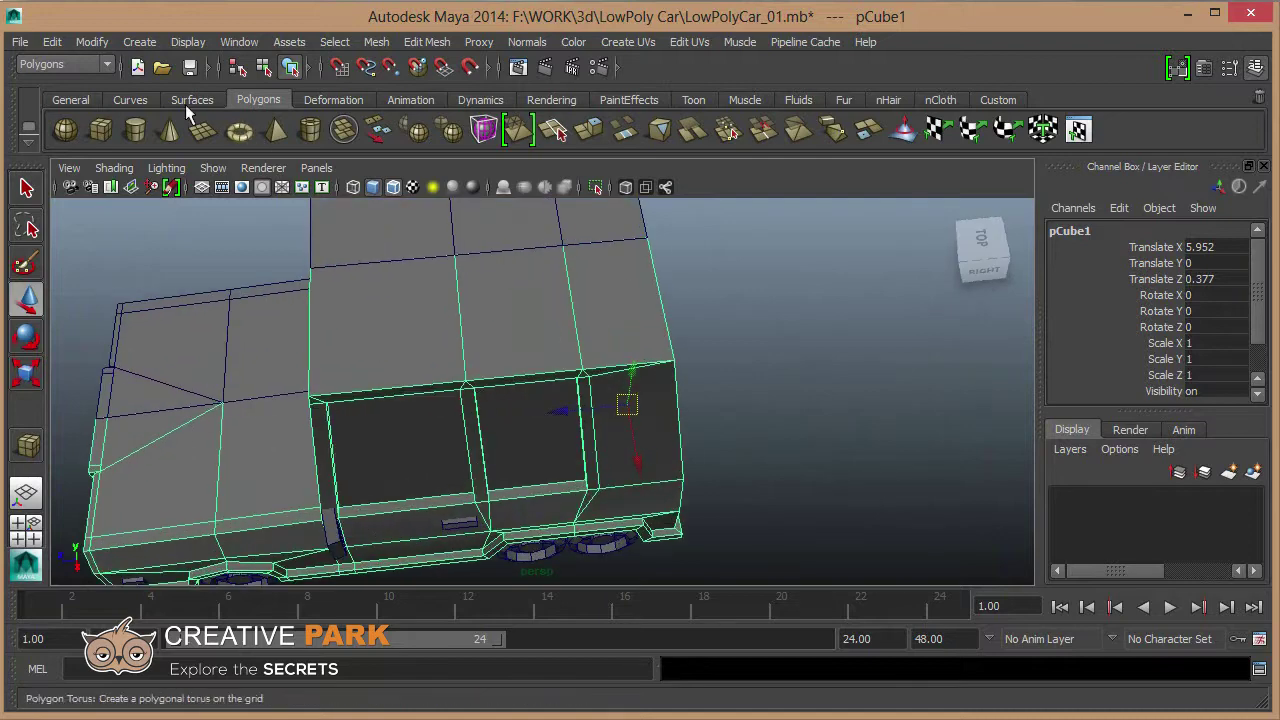
left_click(552, 130)
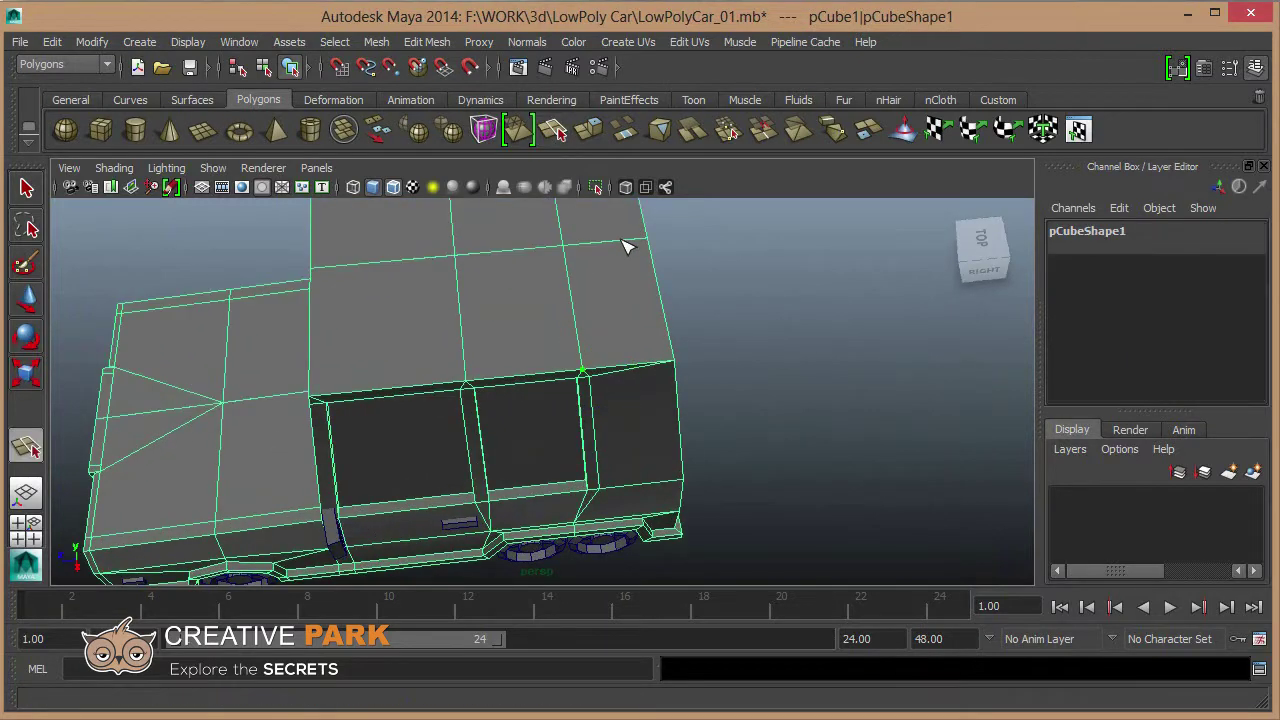
key("Return")
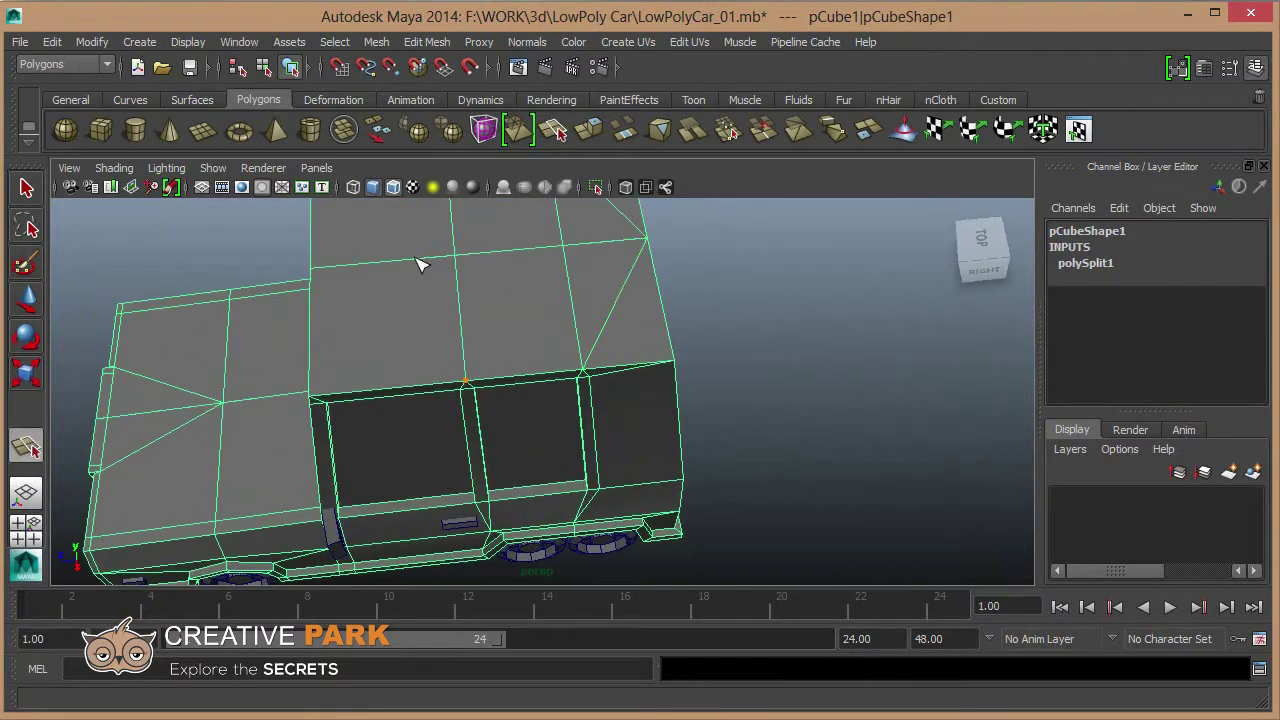
left_click(310, 268)
key("Return")
Delete the unwanted roof edge and return to object selection.
key("w")
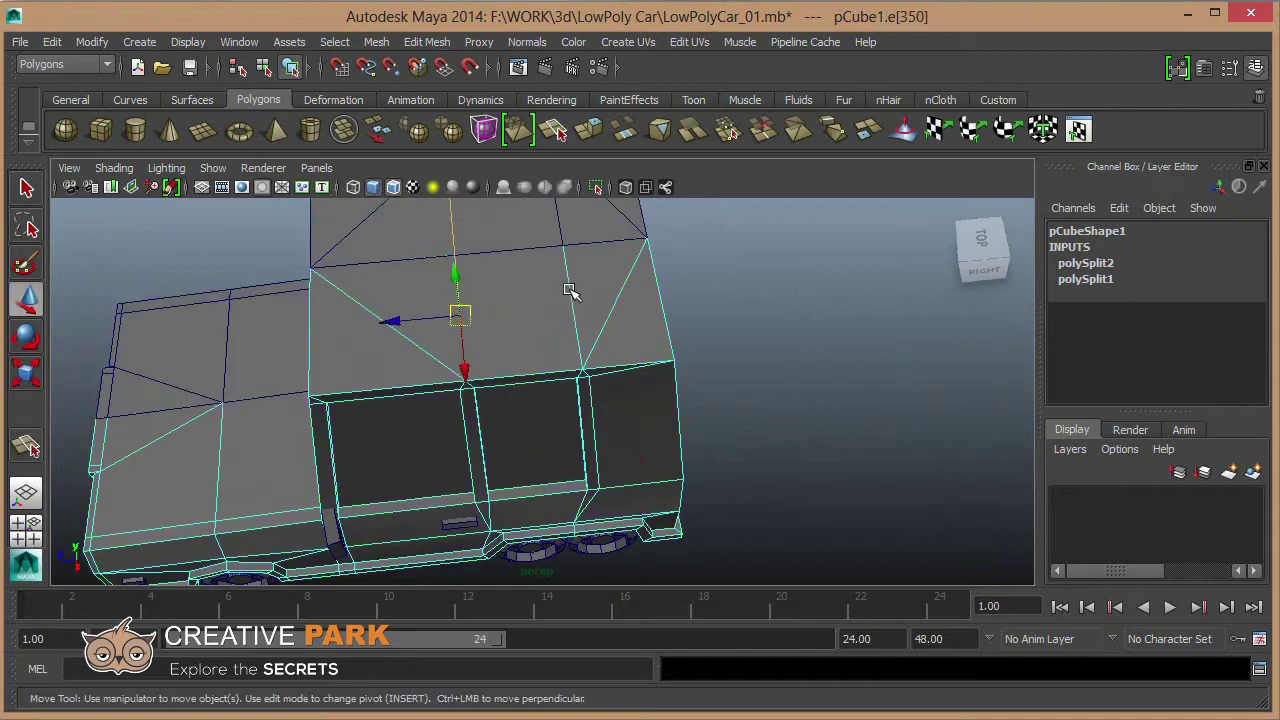
right_click_drag(620, 334, 723, 320, "ctrl")
scroll(630, 333, "down", 5)
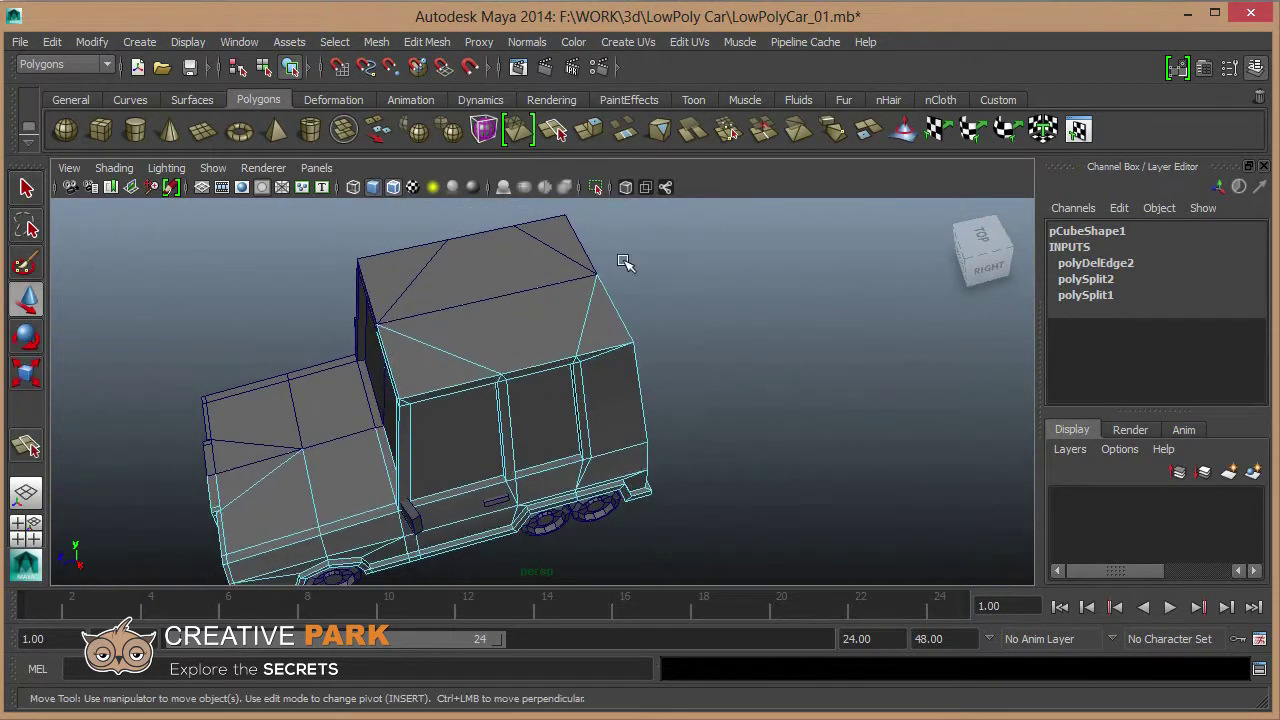
key("F8")
mouse_move(560, 323)
left_mouse_down("alt")
mouse_move(357, 418)
mouse_move(441, 314)
mouse_move(451, 366)
mouse_move(486, 334)
mouse_move(575, 321)
mouse_move(549, 317)
mouse_move(686, 326)
mouse_move(480, 373)
mouse_move(520, 309)
mouse_move(491, 363)
mouse_move(362, 341)
left_mouse_up("alt")
Cut a new split edge across the car half's side panel with the Interactive Split Tool.
scroll(362, 341, "up", 2)
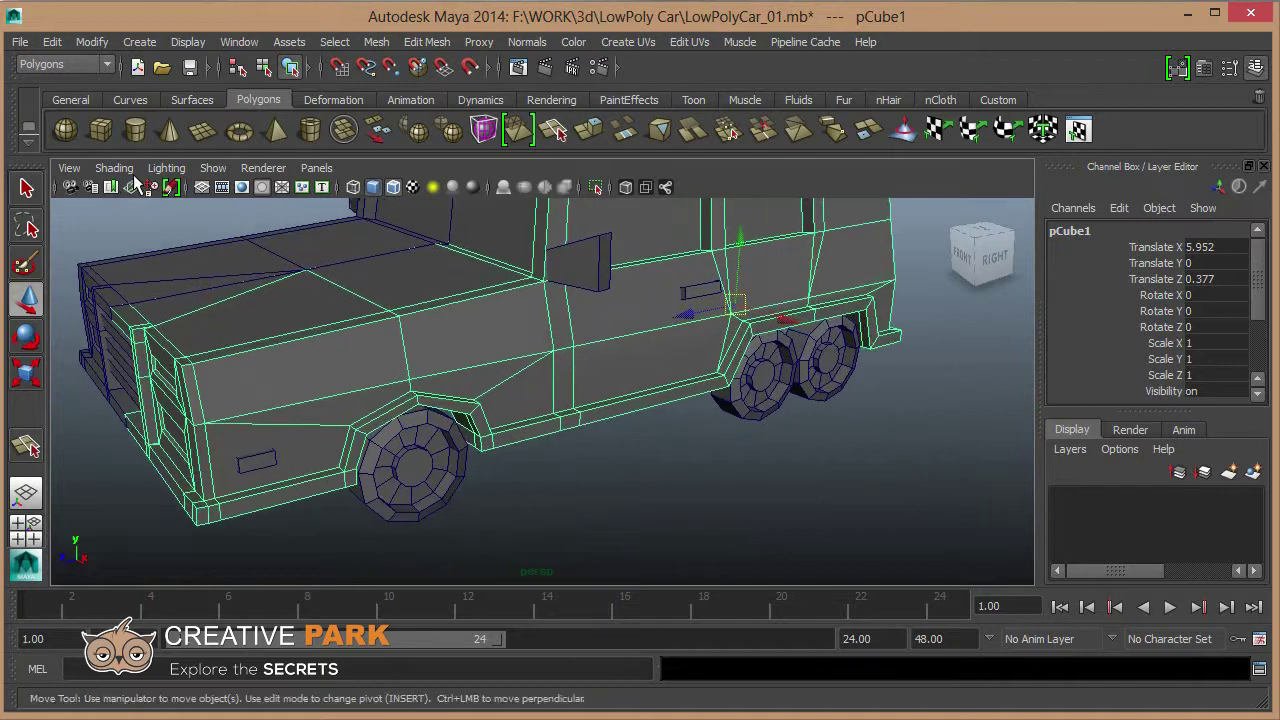
left_click(552, 130)
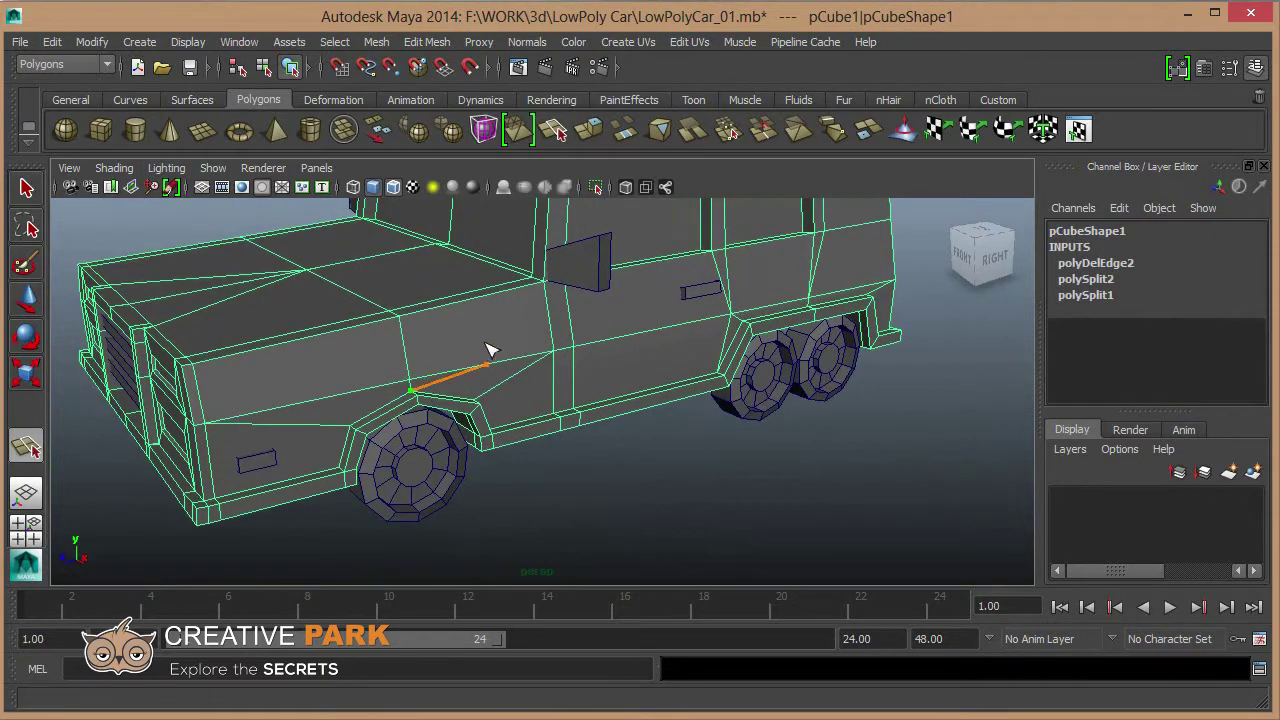
left_click(660, 328)
key("Return")
key("w")
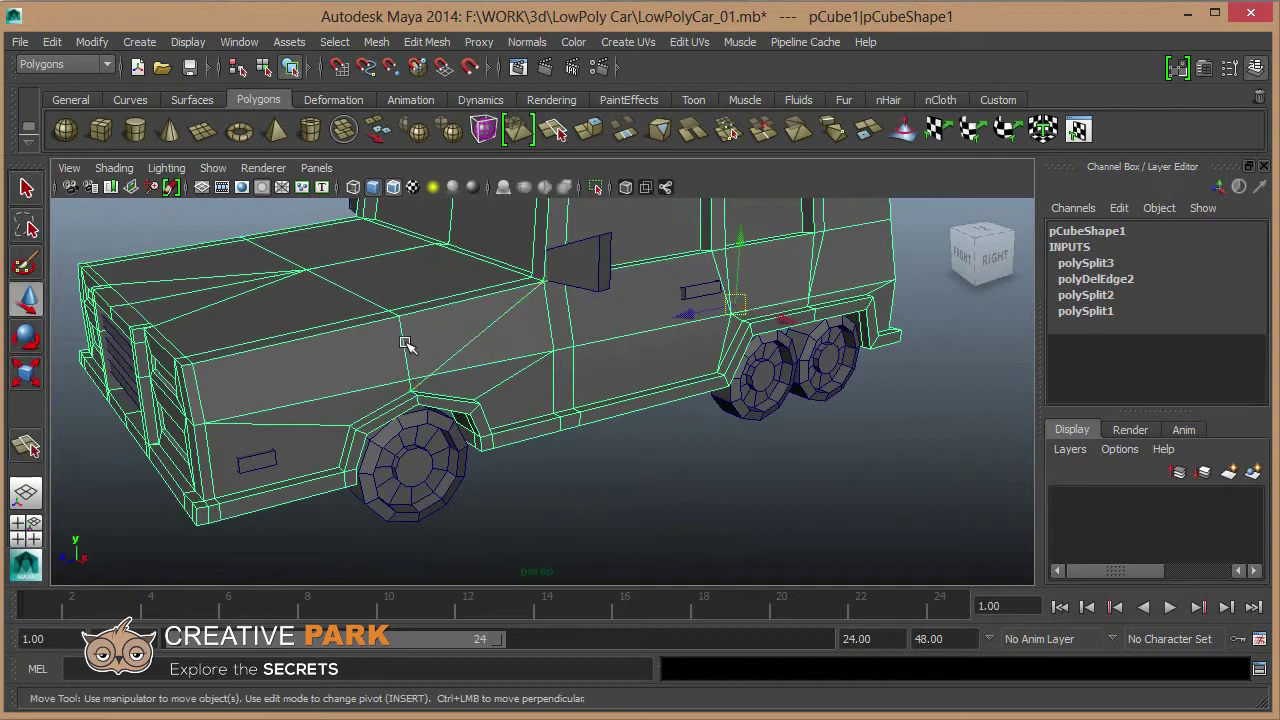
key("F10")
left_click(405, 343)
Cut another diagonal split edge across the hood.
left_click_drag(340, 331, 306, 334, "alt")
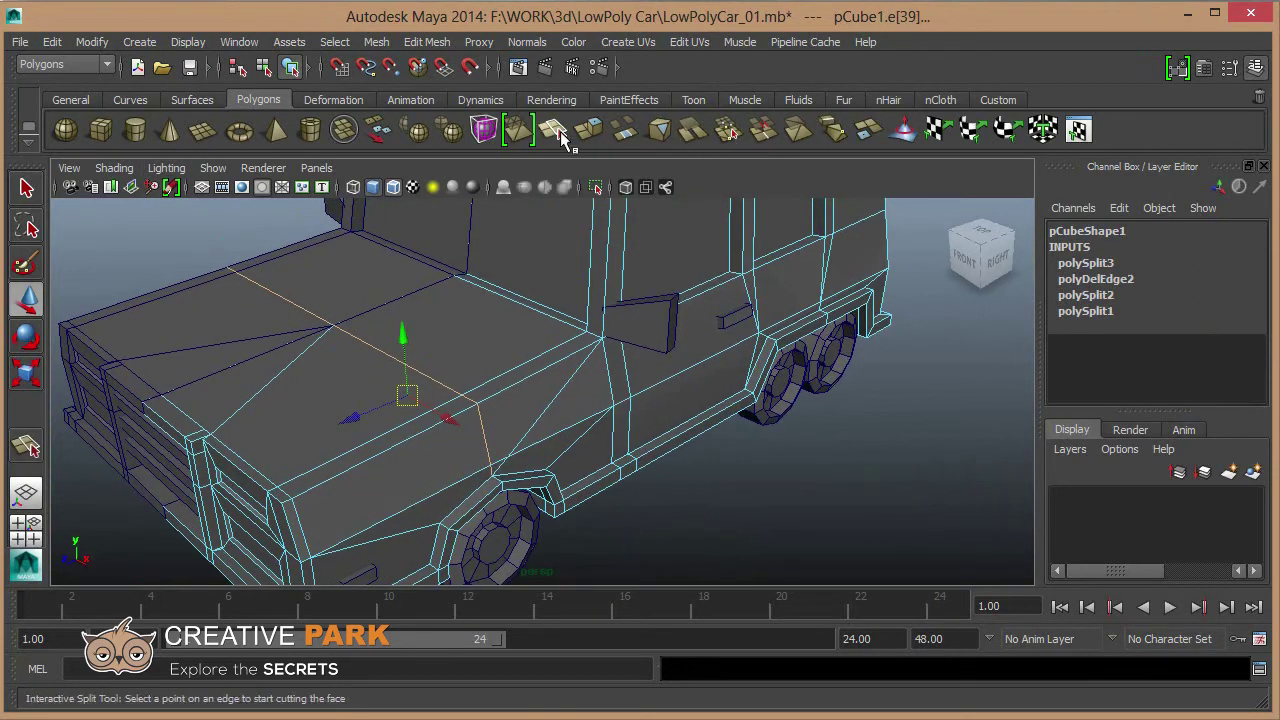
left_click(561, 133)
key("Return")
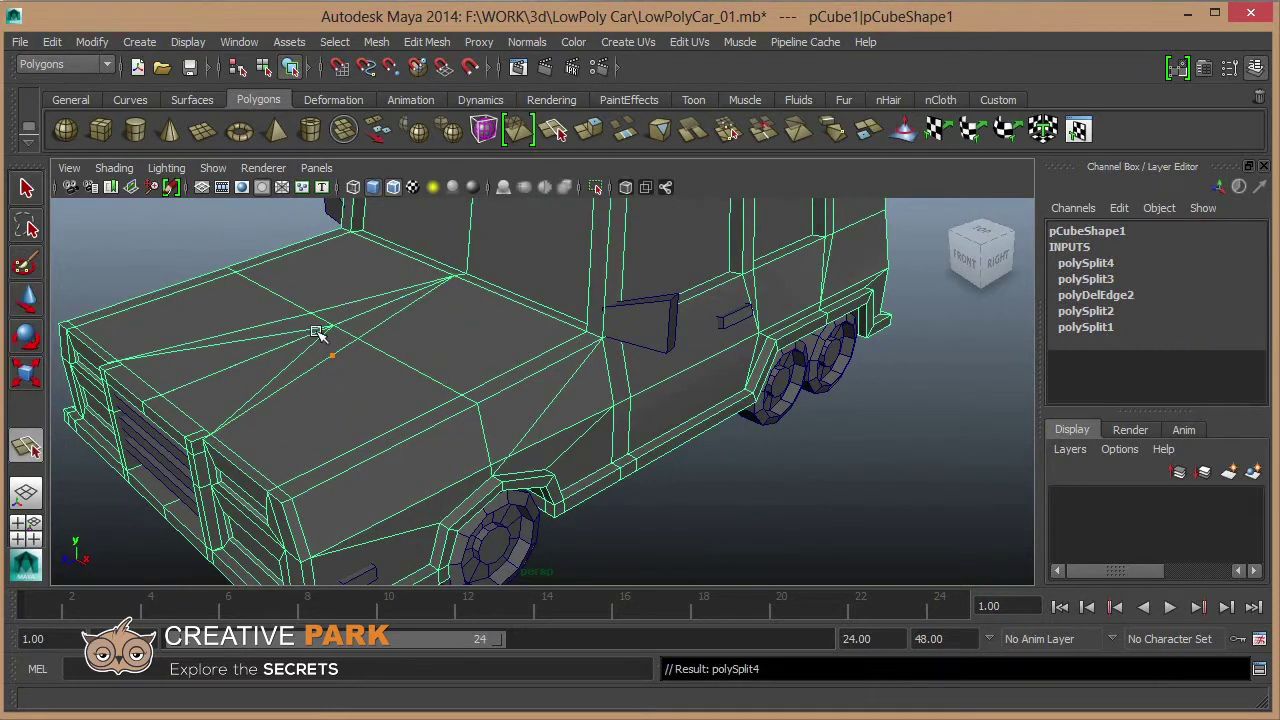
key("w")
key("F10")
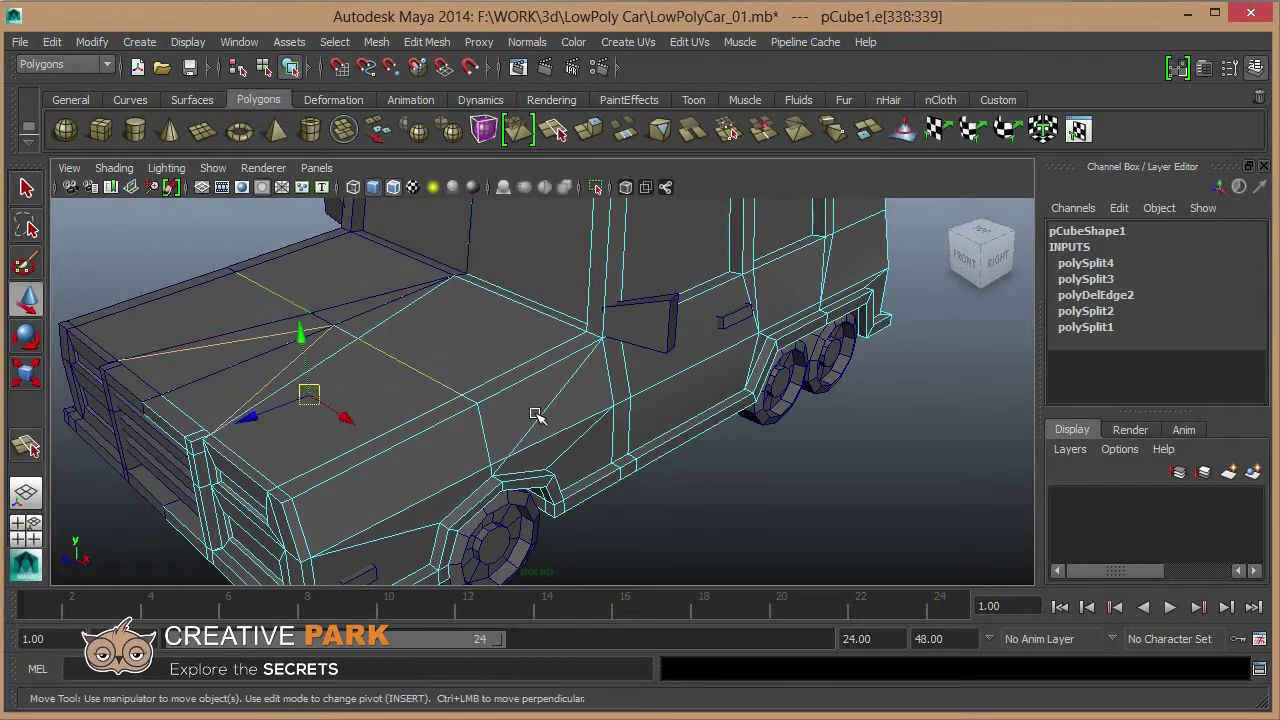
Delete the unwanted edge loop across the hood.
right_click_drag(537, 415, 594, 409, "ctrl")
scroll(491, 337, "down", 2)
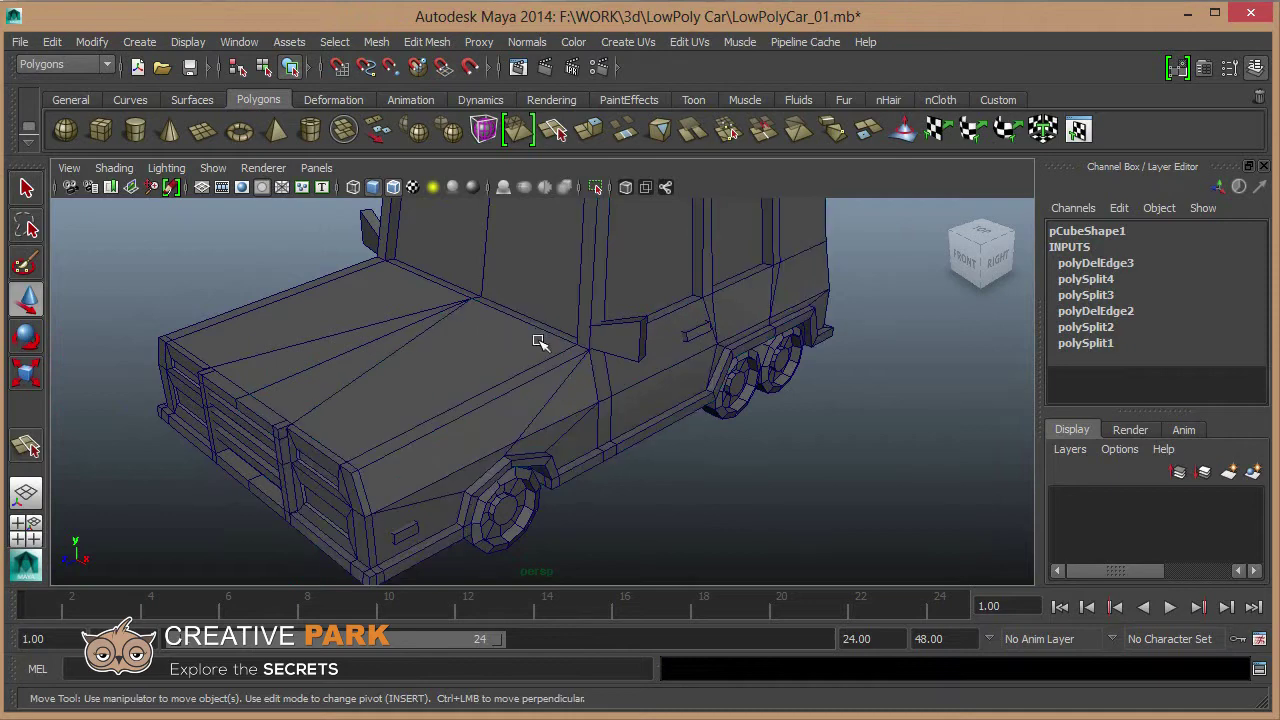
left_click(540, 342)
mouse_move(540, 342)
left_mouse_down("alt")
mouse_move(531, 371)
mouse_move(480, 363)
mouse_move(603, 362)
mouse_move(470, 368)
left_mouse_up("alt")
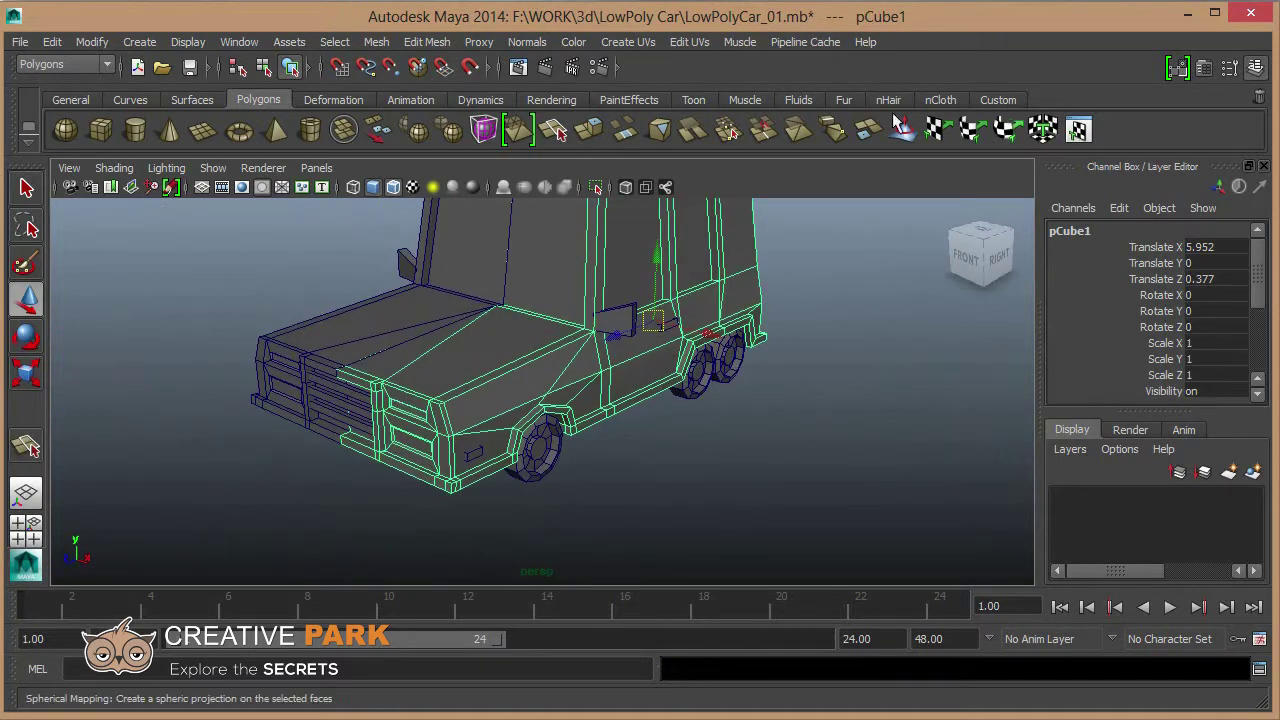
Delete the car half's history and freeze its transformations.
left_click(72, 137)
left_click(691, 443)
mouse_move(691, 443)
right_mouse_down("alt")
mouse_move(557, 443)
mouse_move(514, 457)
mouse_move(586, 490)
right_mouse_up("alt")
mouse_move(487, 433)
left_mouse_down("alt")
mouse_move(346, 403)
mouse_move(534, 443)
left_mouse_up("alt")
left_click(534, 443)
left_click(108, 142)
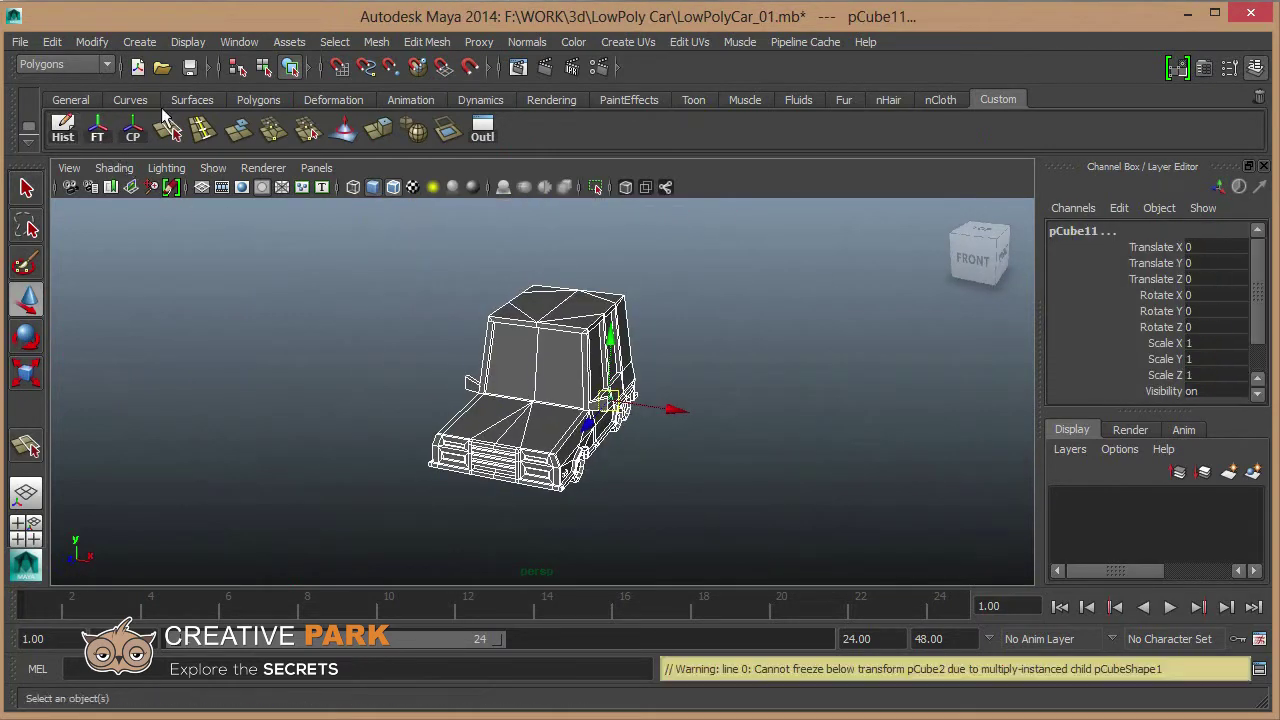
Turn on the Poly Count heads-up display in the viewport.
left_click(184, 43)
mouse_move(229, 109)
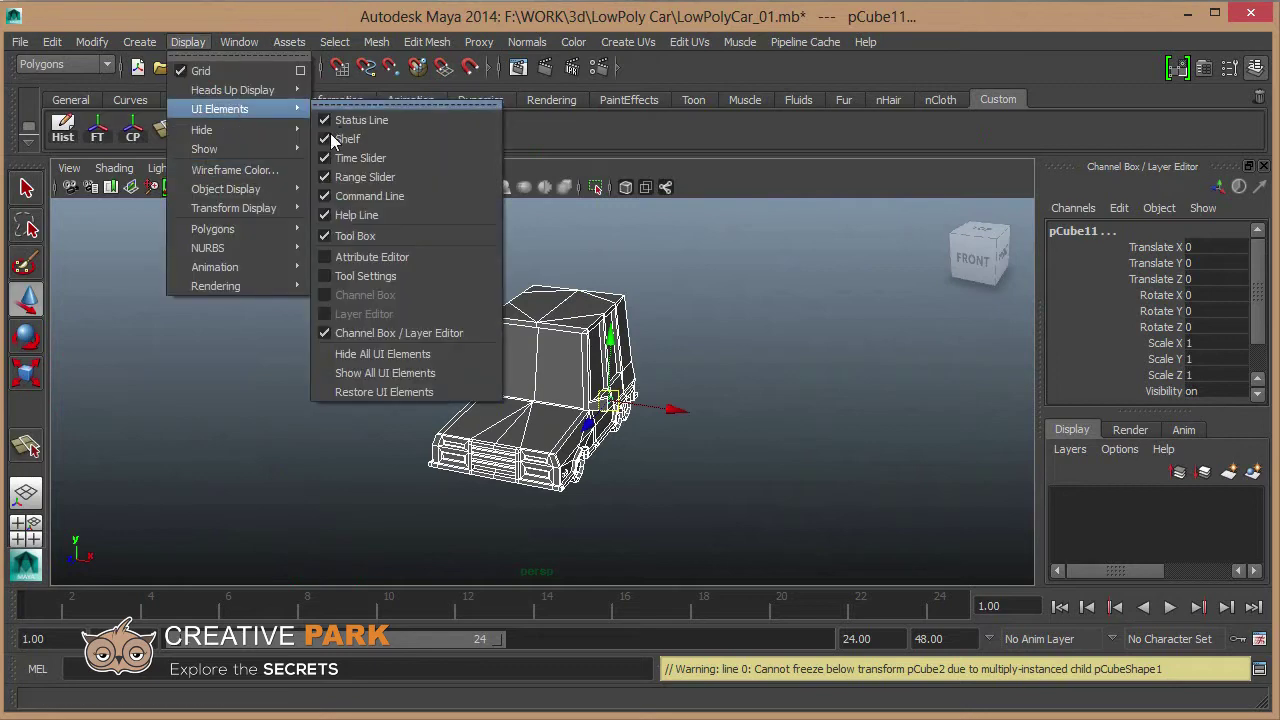
left_click(345, 155)
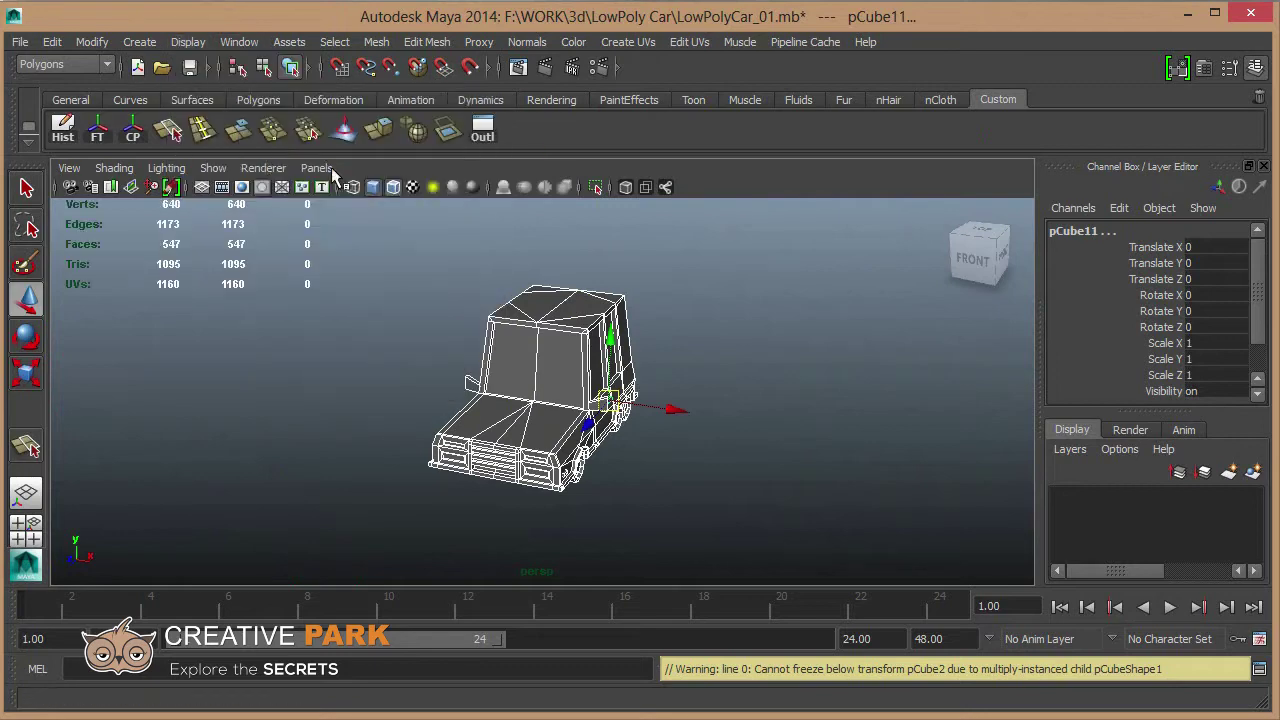
left_click_drag(488, 306, 491, 306, "alt")
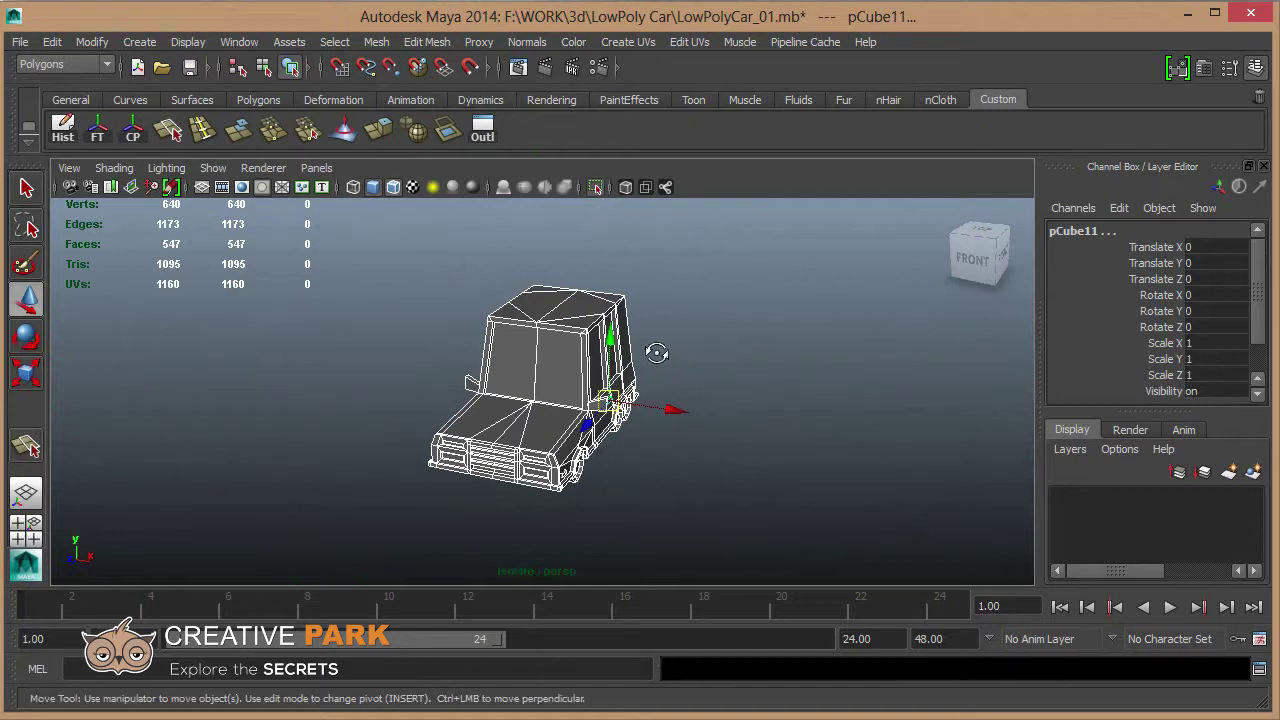
mouse_move(656, 353)
left_mouse_down("alt")
mouse_move(661, 378)
mouse_move(591, 357)
left_mouse_up("alt")
left_click(731, 372)
Duplicate the car half with Scale Z -1 to create the mirrored half.
left_click(567, 381)
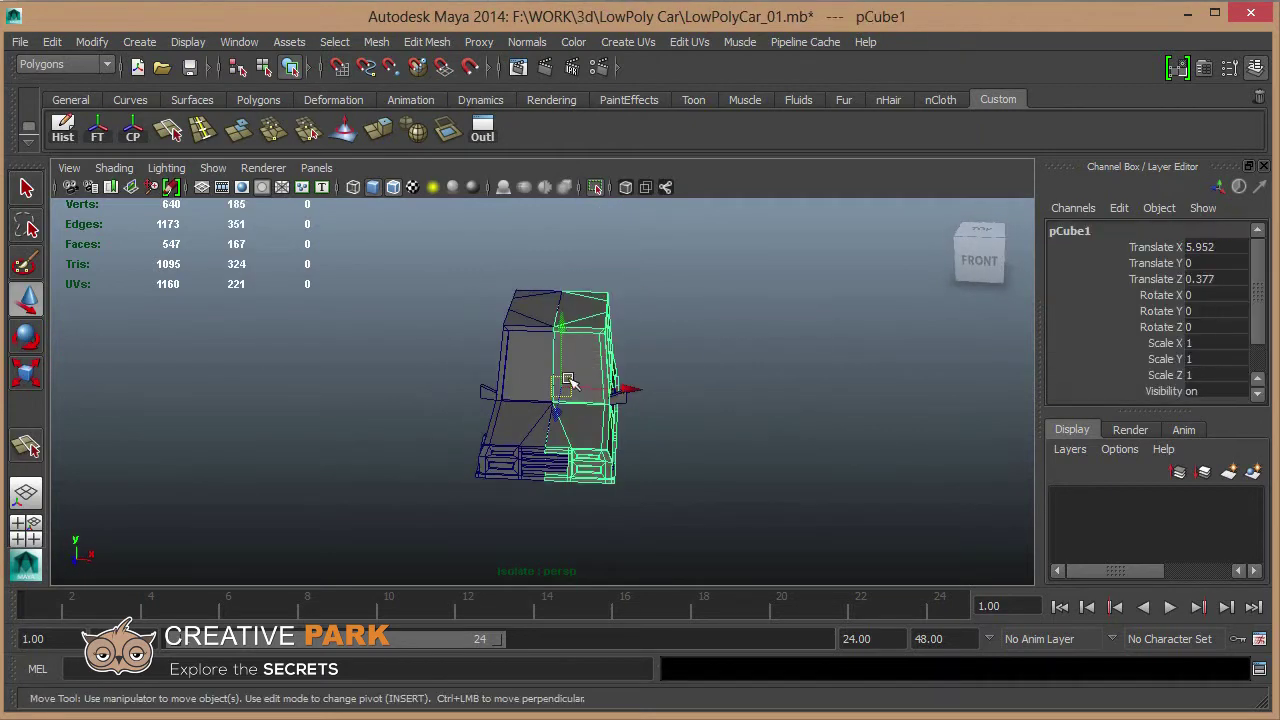
left_click(417, 130)
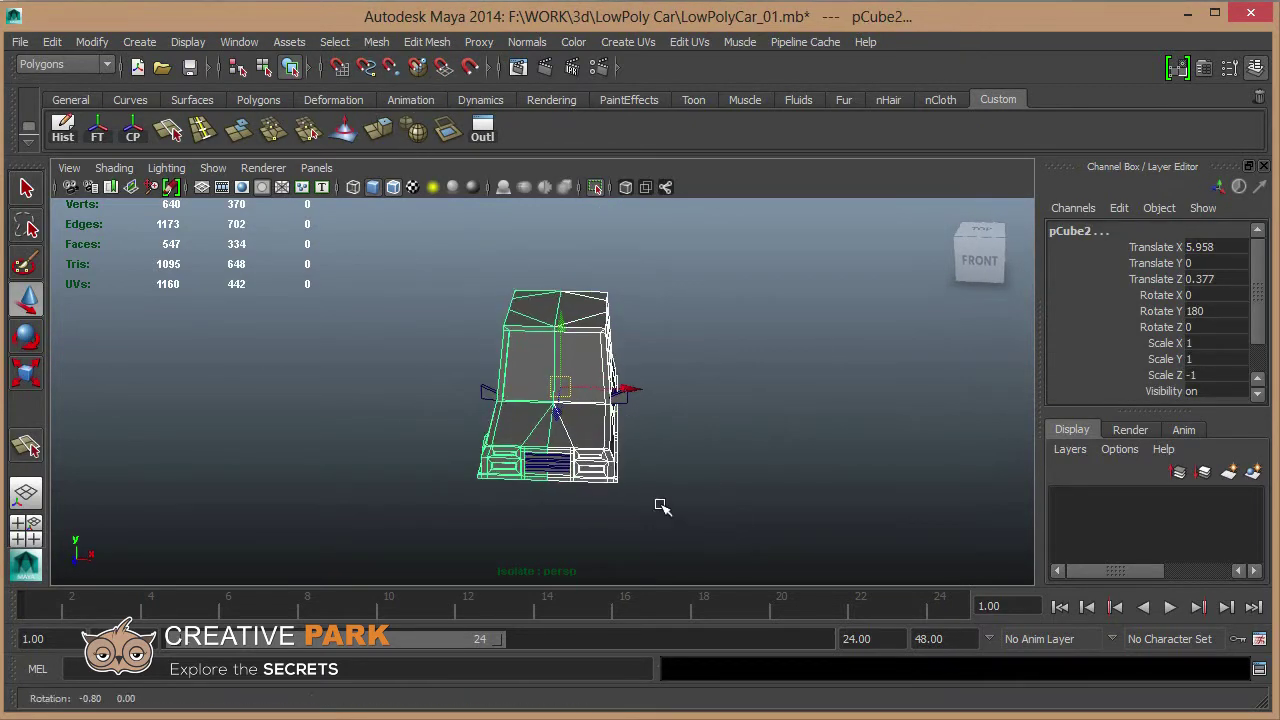
left_click(612, 440)
left_click(688, 393)
left_click(622, 478)
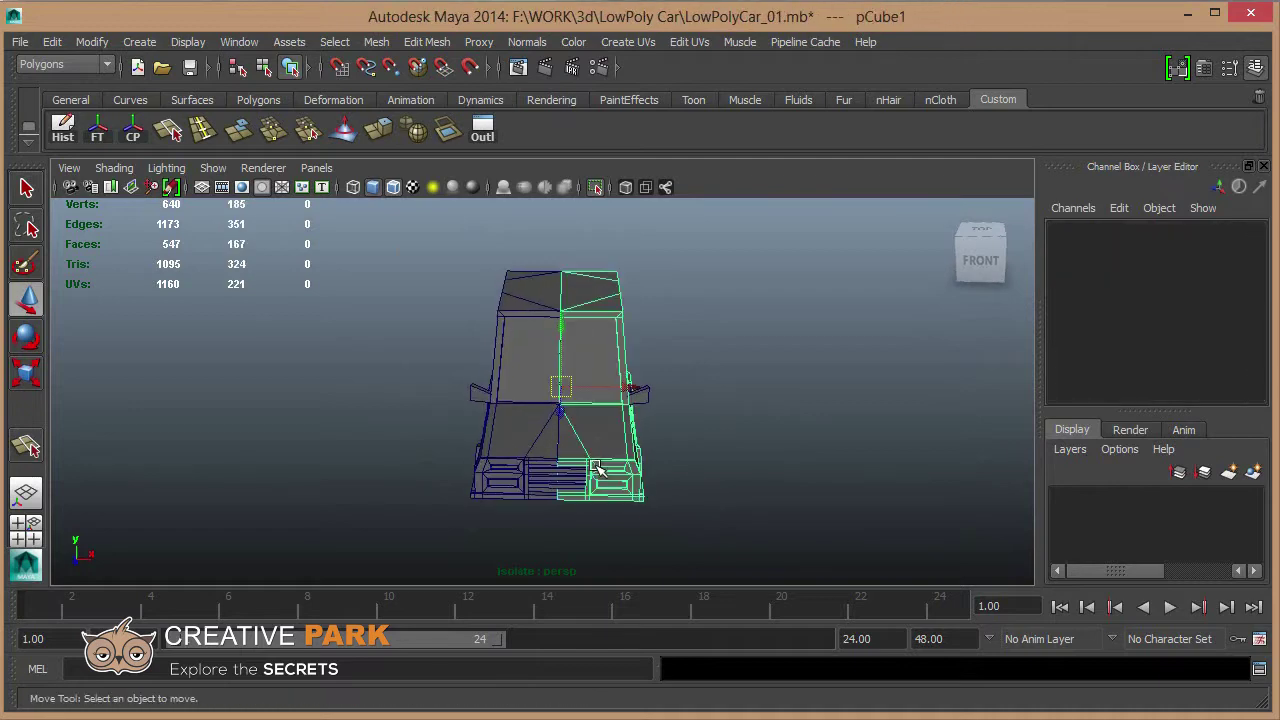
Combine both halves and the grille pieces into one mesh, polySurface1.
scroll(614, 470, "up", 3)
scroll(614, 455, "up", 3)
left_click(645, 457)
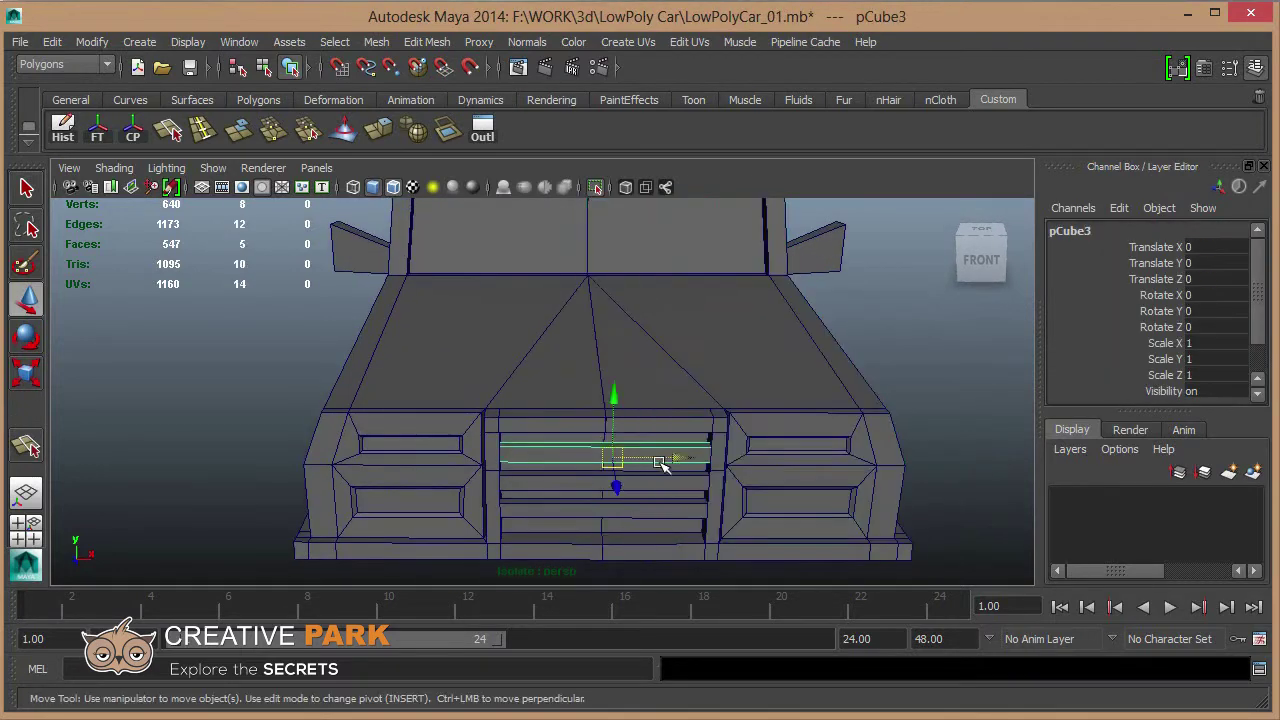
key("f")
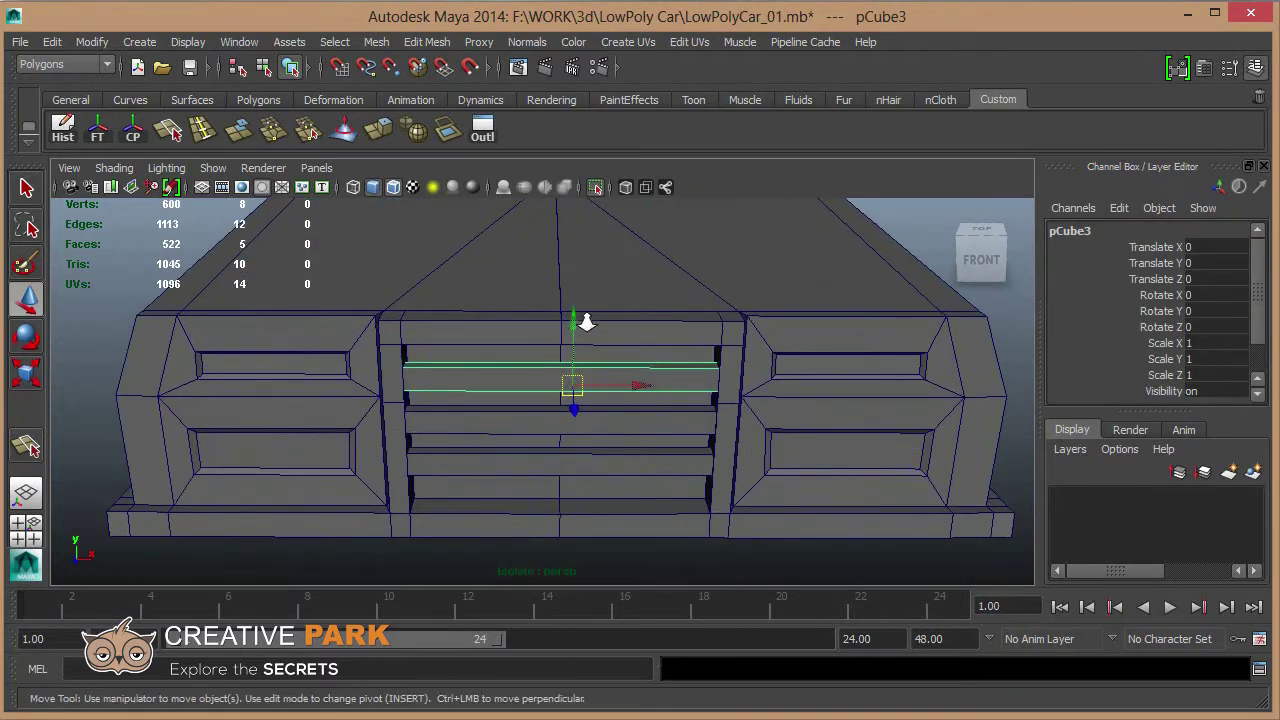
scroll(590, 310, "down", 5)
left_click(466, 286)
left_click_drag(617, 366, 432, 187, "alt")
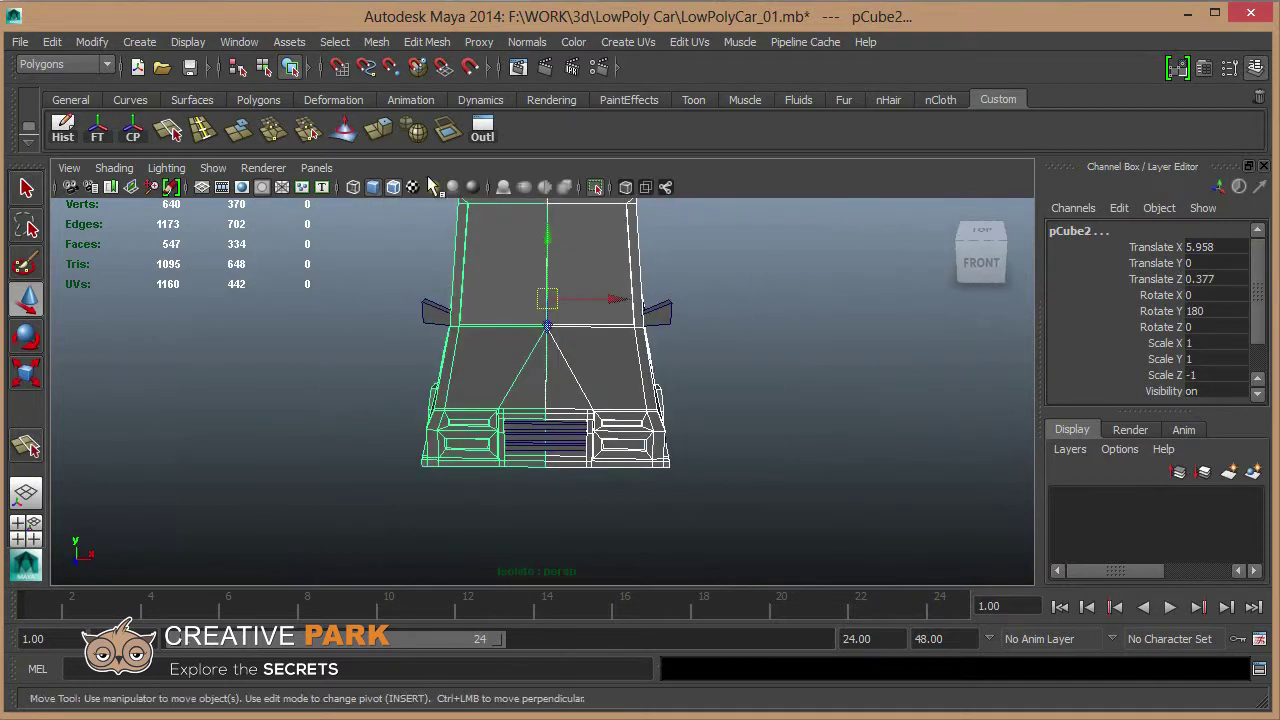
left_click(376, 41)
left_click(400, 88)
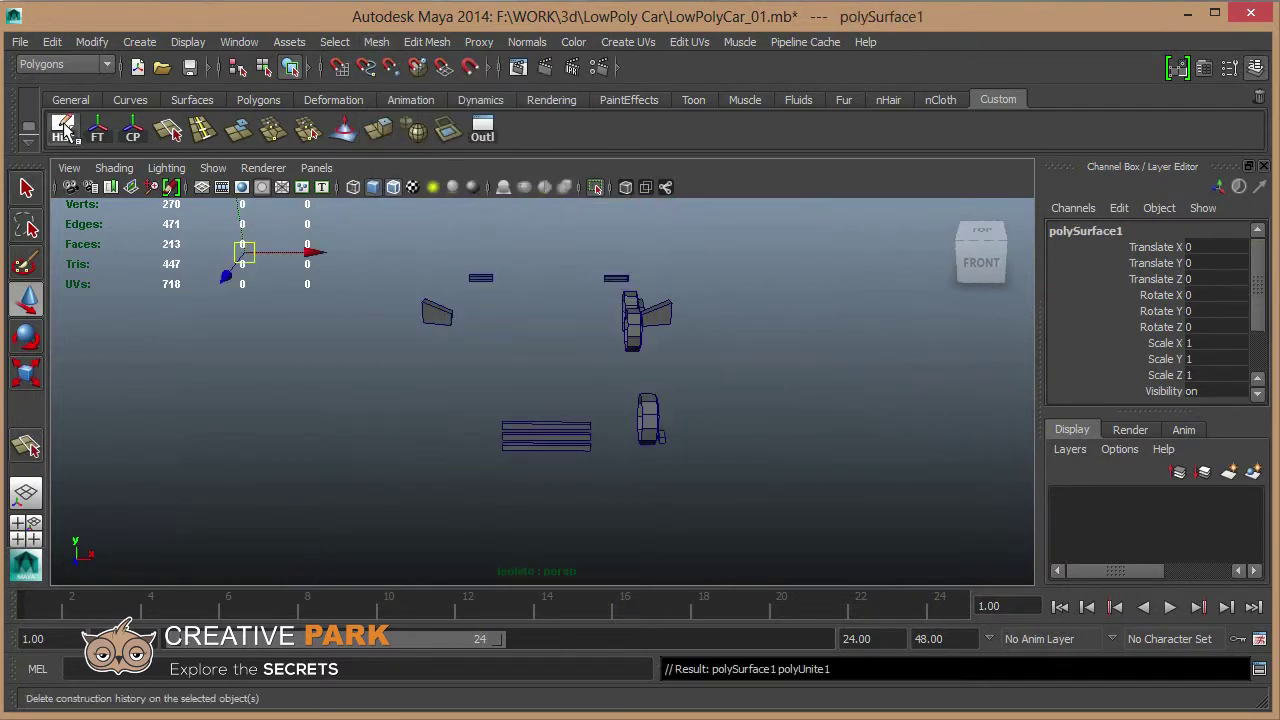
Exit isolate view and merge the overlapping centre seam vertices.
left_click(595, 190)
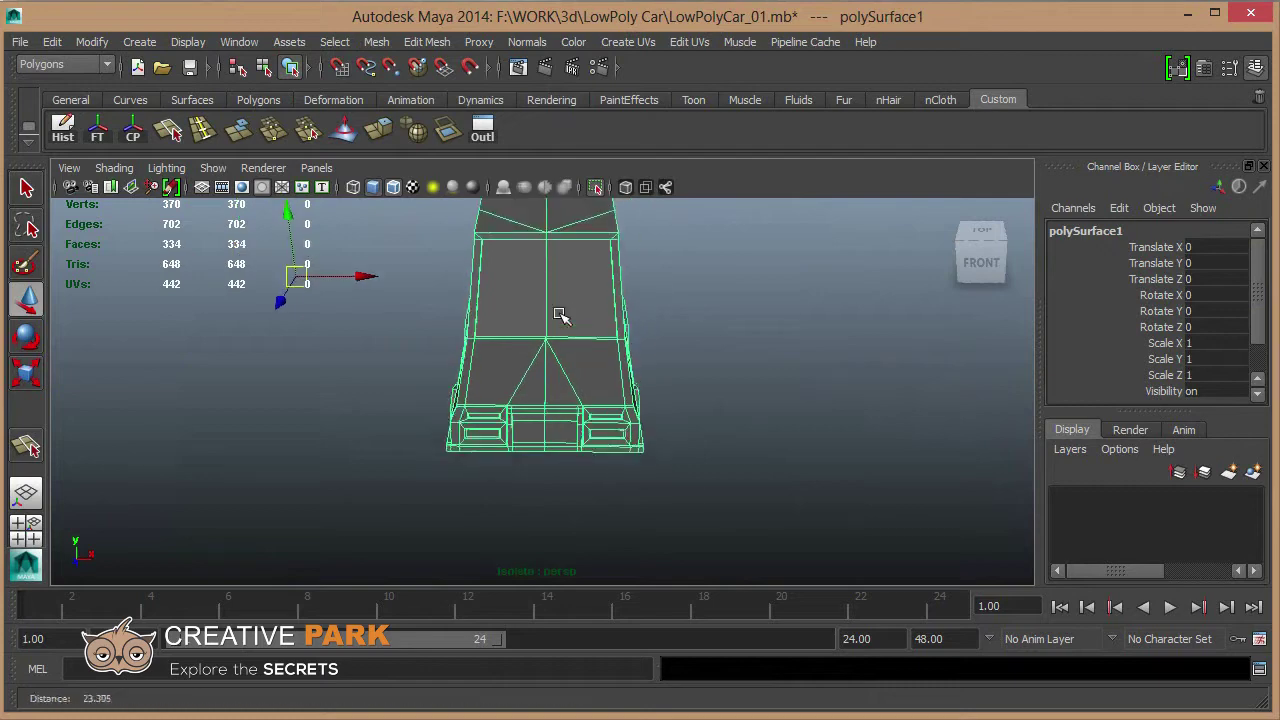
key("F8")
left_click_drag(539, 378, 553, 337, "alt")
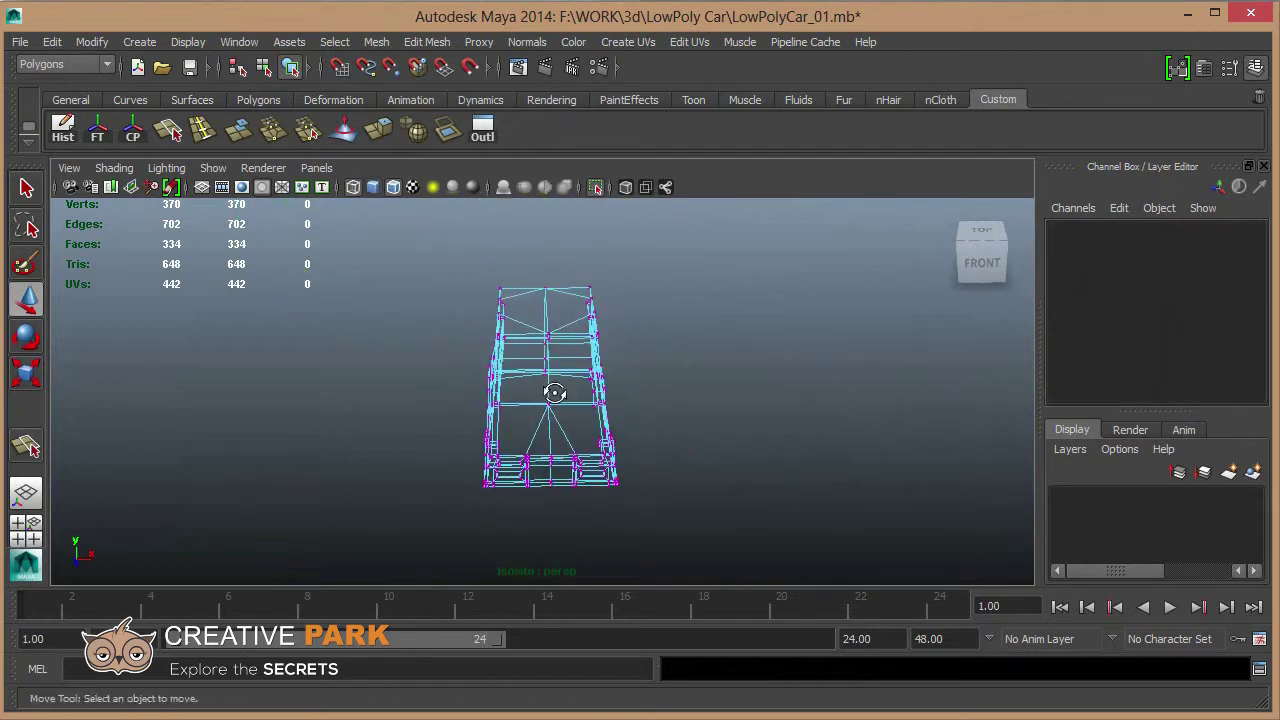
left_click_drag(565, 521, 564, 519)
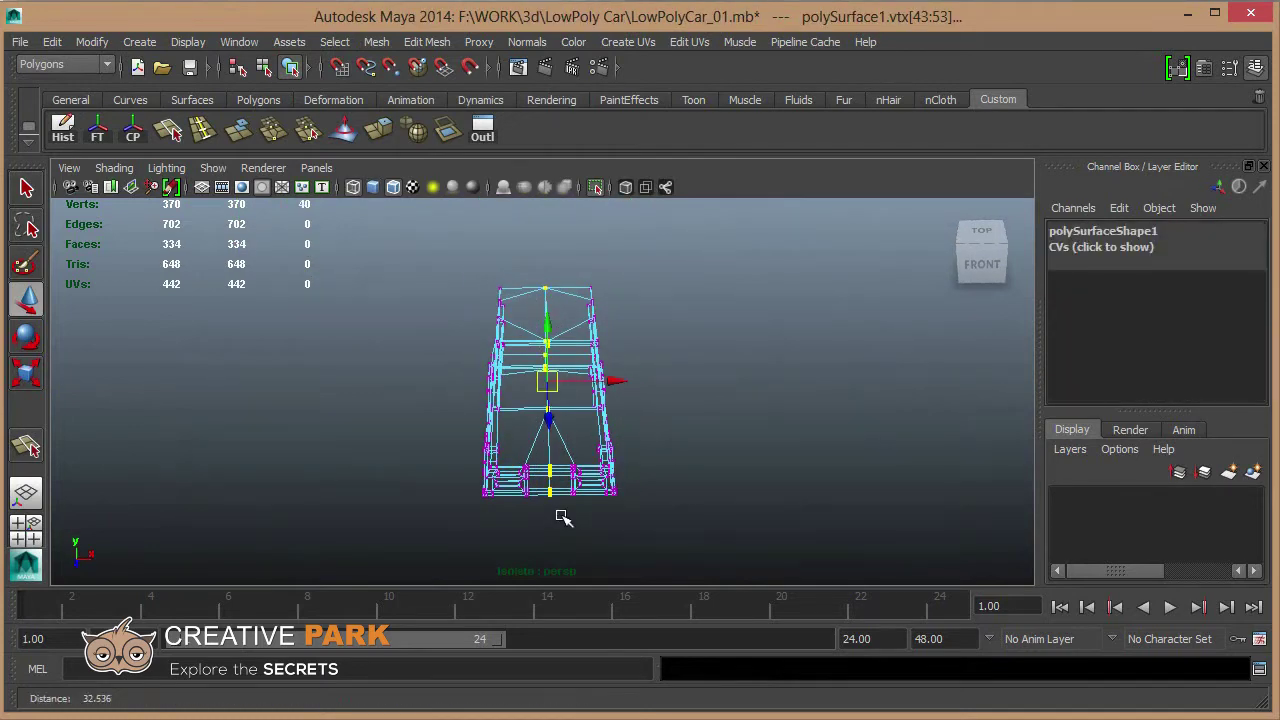
key("e")
key("r")
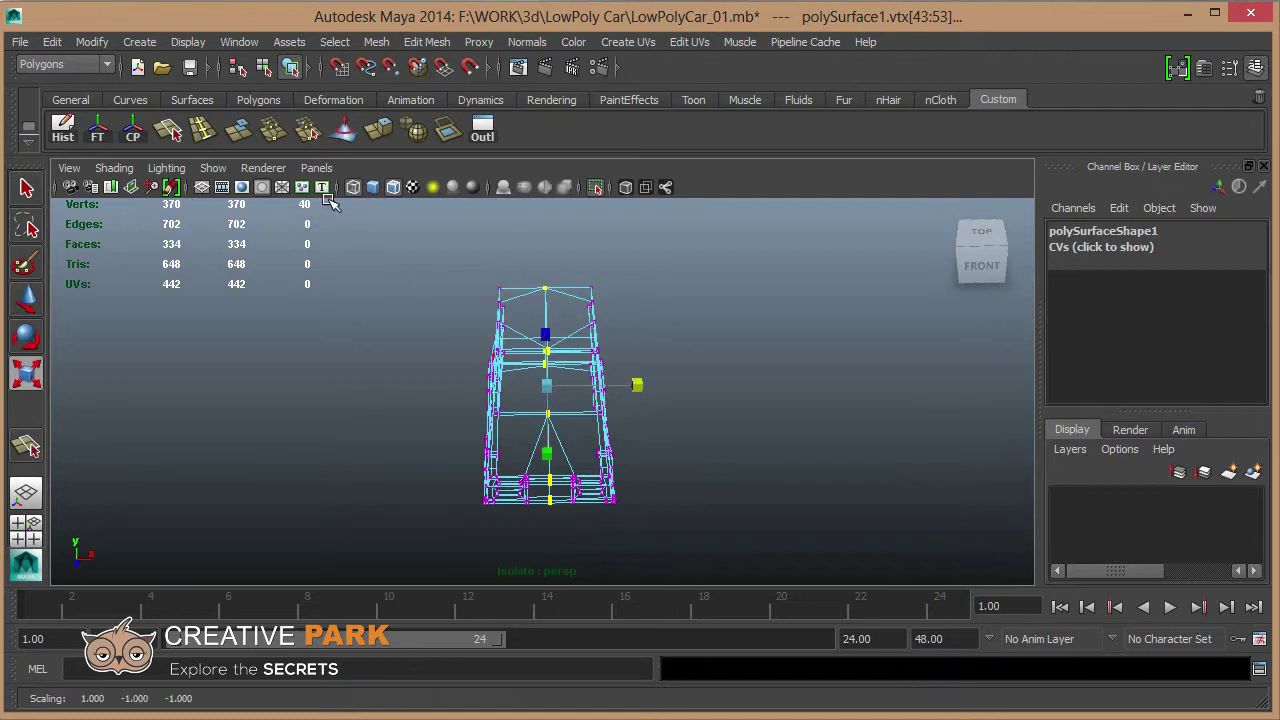
key("ctrl+shift+m")
key("w")
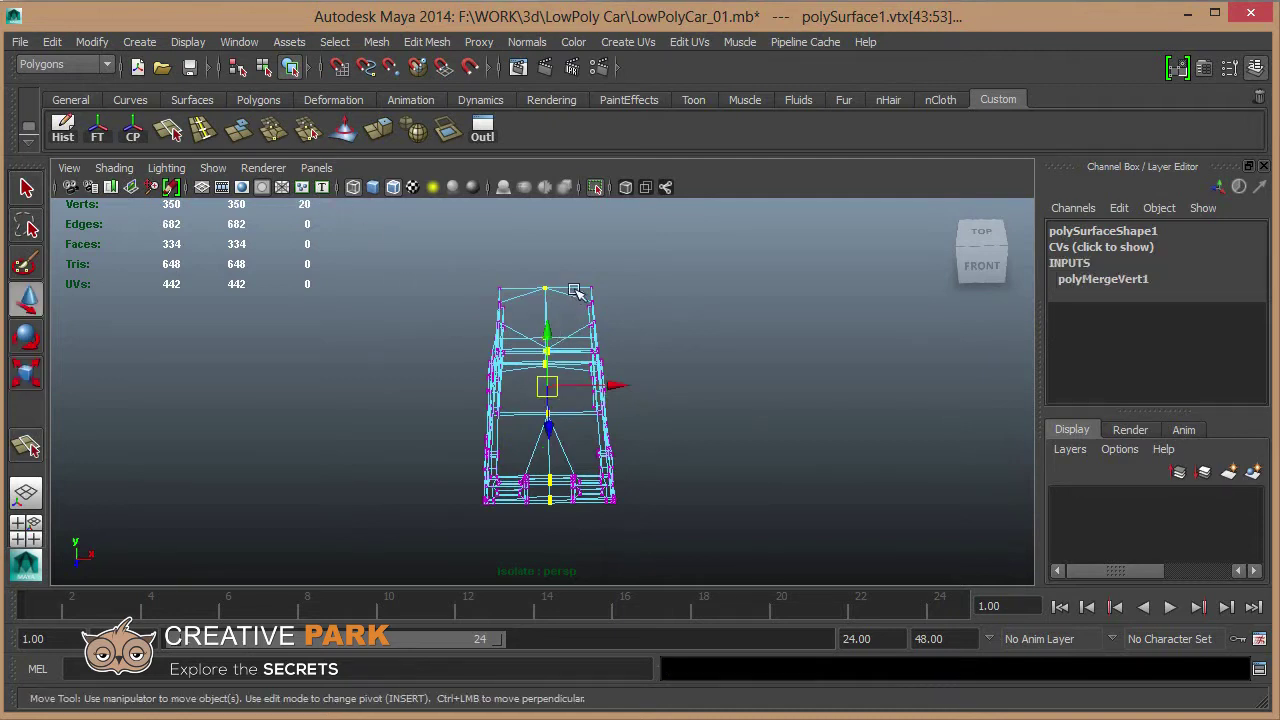
Delete the redundant centre edge loop, leaving 337 vertices, shown in shaded mode.
left_click_drag(585, 318, 620, 380, "alt")
left_click(581, 395)
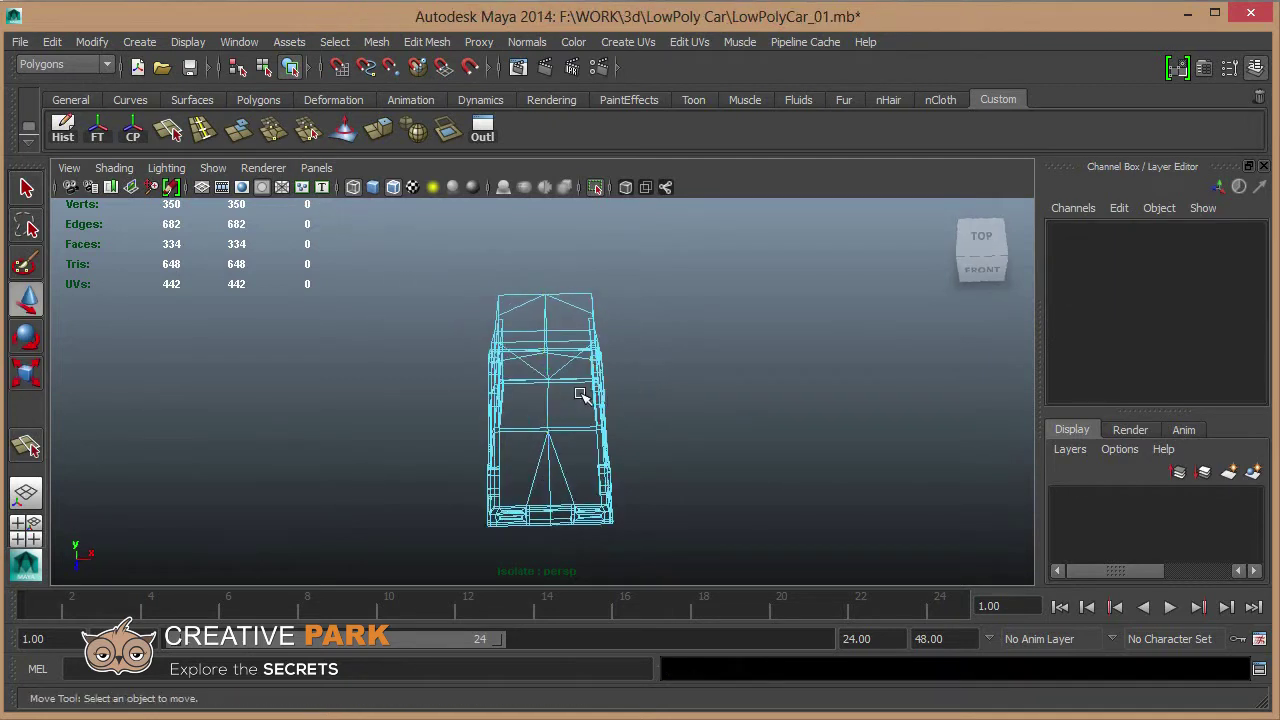
double_click(575, 492)
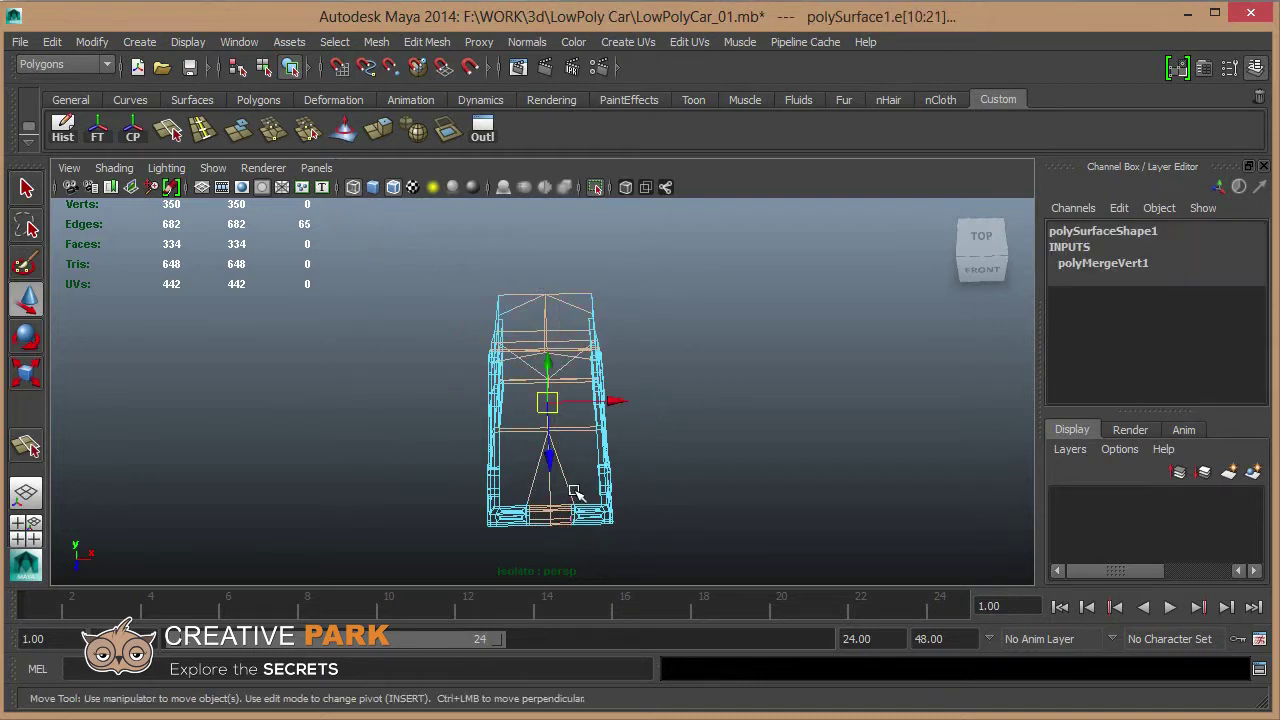
left_click_drag(610, 556, 604, 548, "ctrl")
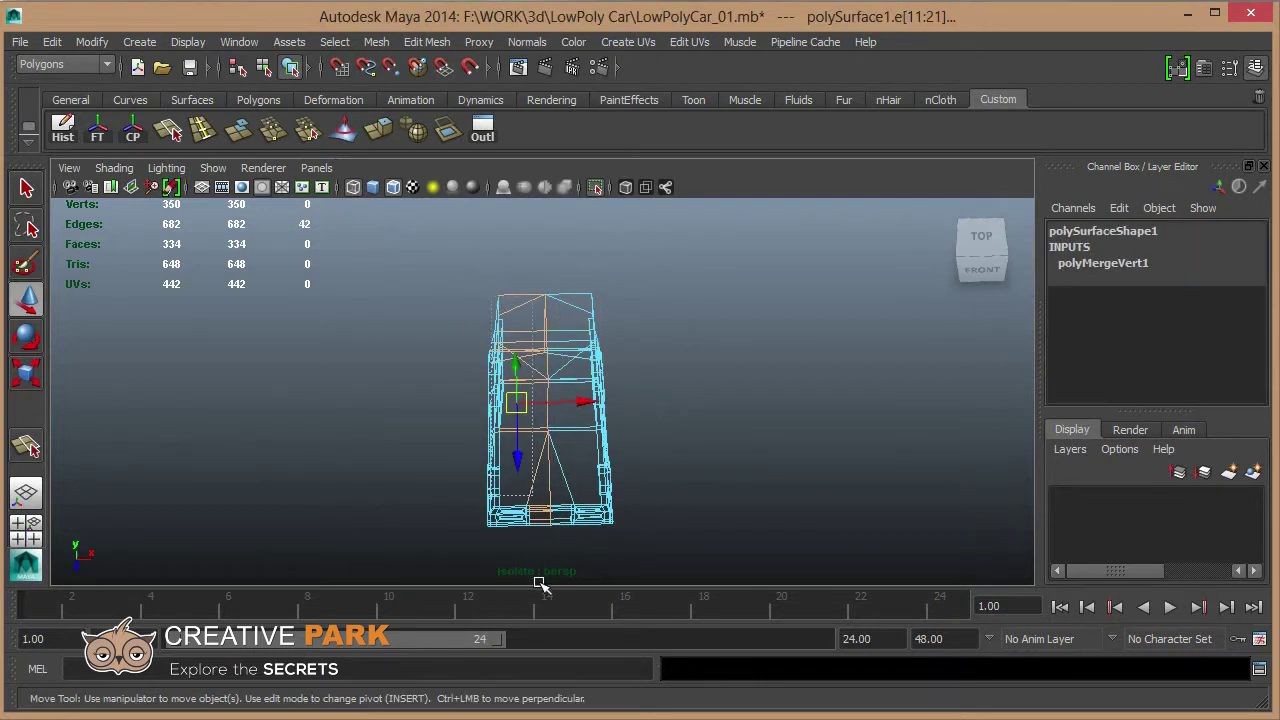
left_click_drag(578, 495, 511, 309, "alt")
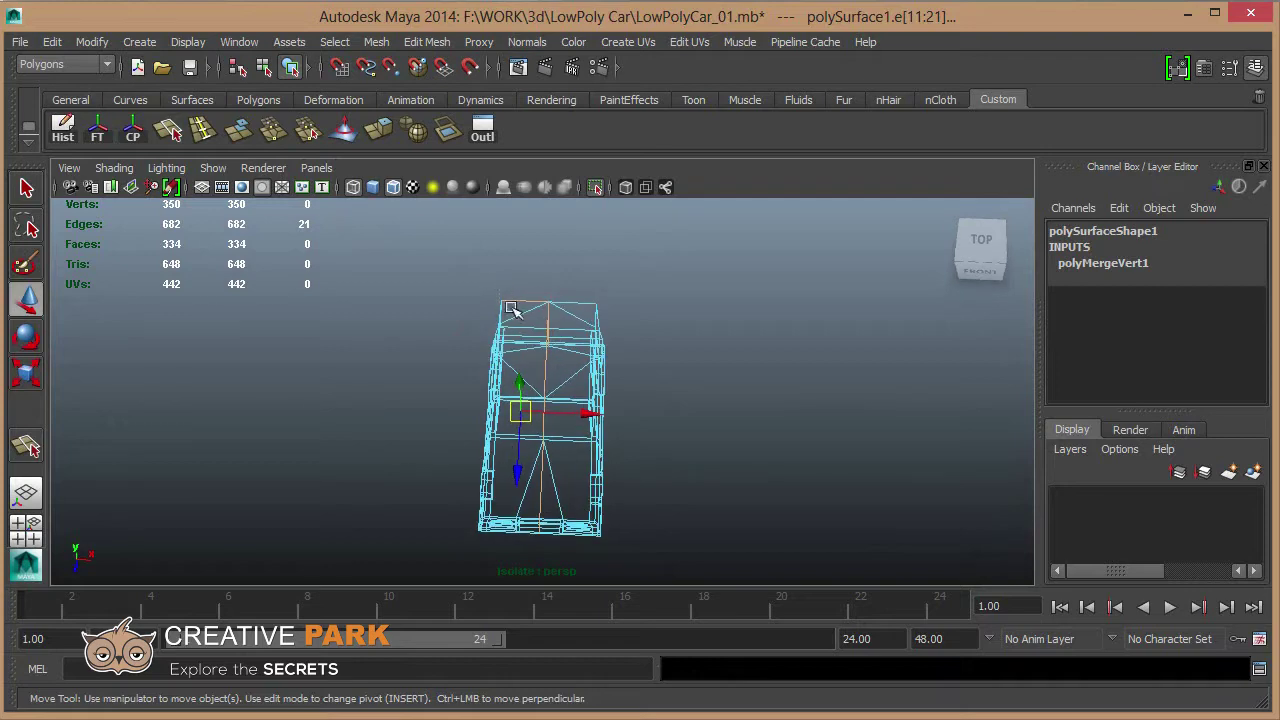
mouse_move(573, 398)
left_mouse_down("alt")
mouse_move(634, 474)
mouse_move(620, 434)
left_mouse_up("alt")
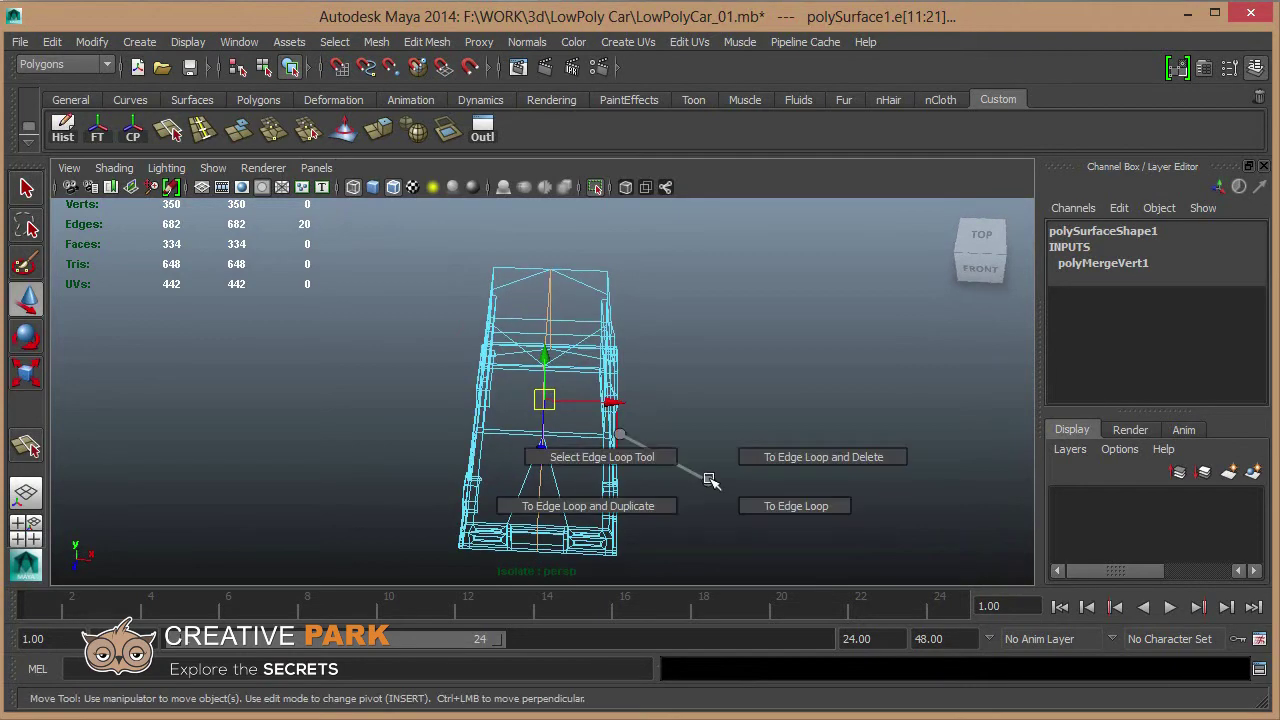
right_click_drag(634, 445, 757, 455, "ctrl")
mouse_move(656, 422)
left_mouse_down("alt")
mouse_move(640, 466)
mouse_move(632, 372)
left_mouse_up("alt")
key("5")
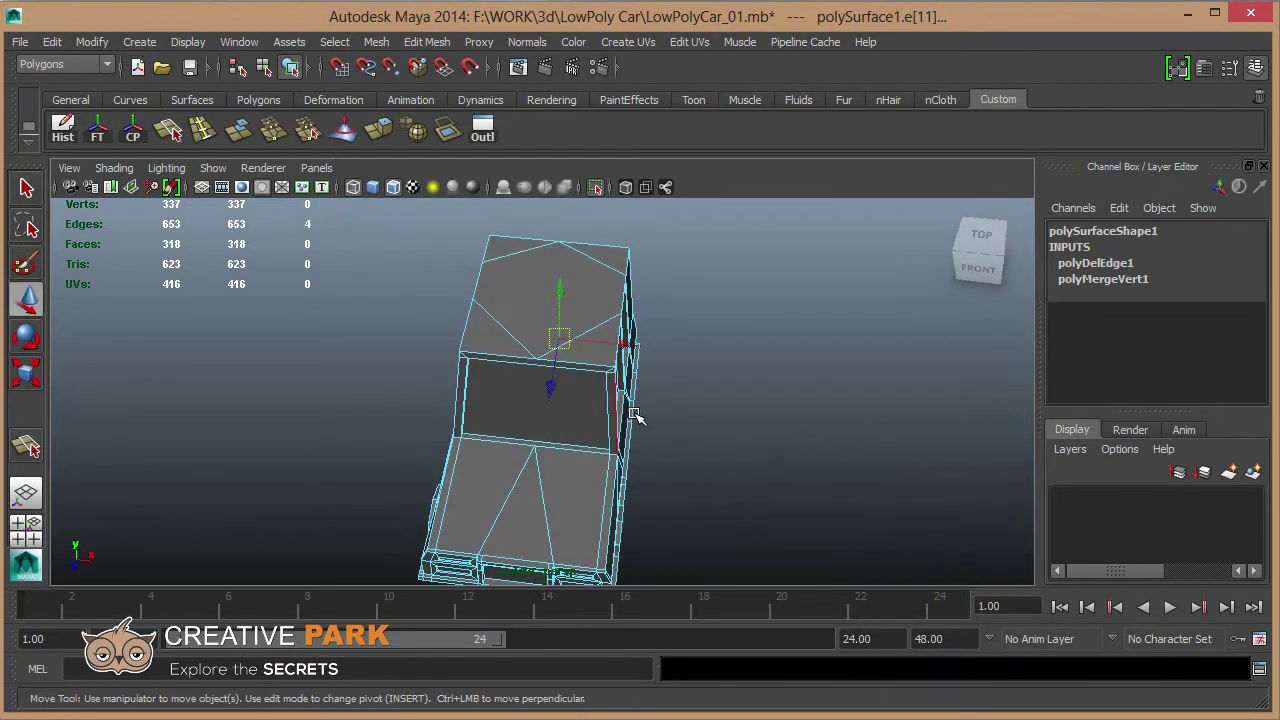
mouse_move(634, 423)
left_mouse_down("alt")
mouse_move(422, 401)
mouse_move(710, 462)
left_mouse_up("alt")
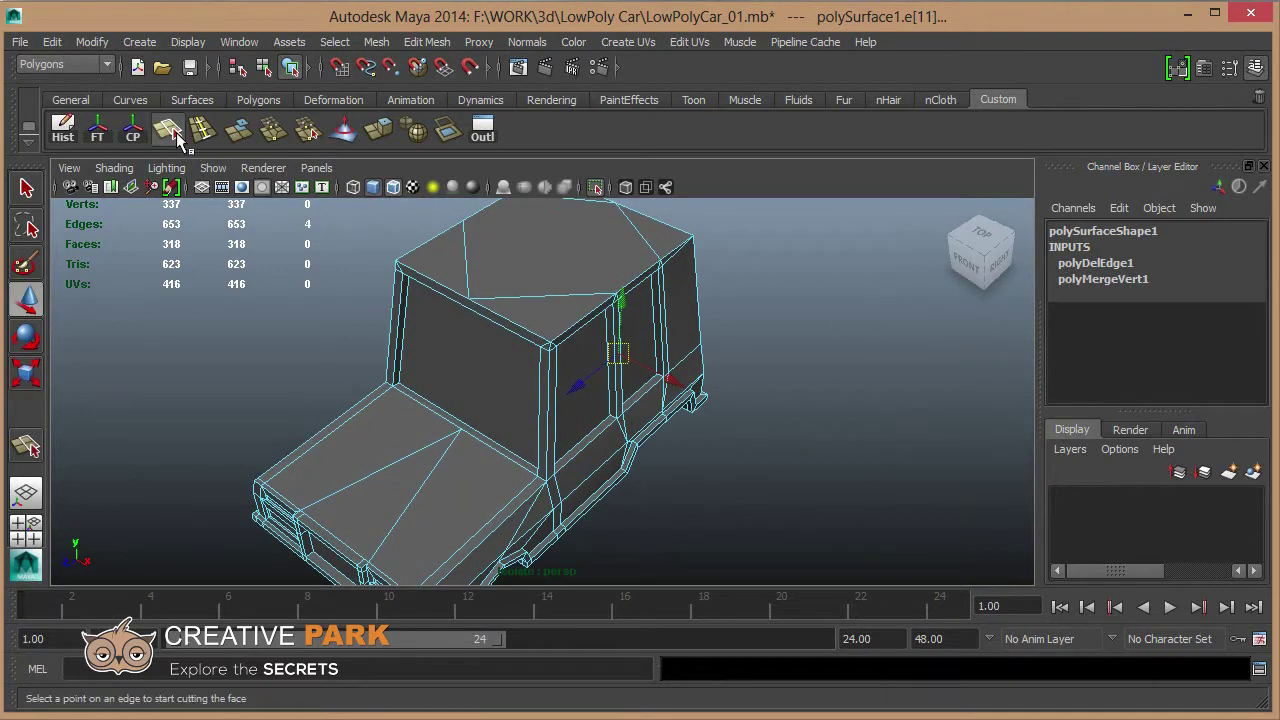
Delete the diagonal split edges on the roof.
mouse_move(520, 330)
left_mouse_down("alt")
mouse_move(560, 343)
mouse_move(571, 366)
mouse_move(600, 320)
mouse_move(615, 319)
mouse_move(350, 278)
mouse_move(470, 320)
mouse_move(548, 289)
mouse_move(620, 323)
mouse_move(480, 331)
mouse_move(530, 300)
left_mouse_up("alt")
key("Return")
key("Return")
key("w")
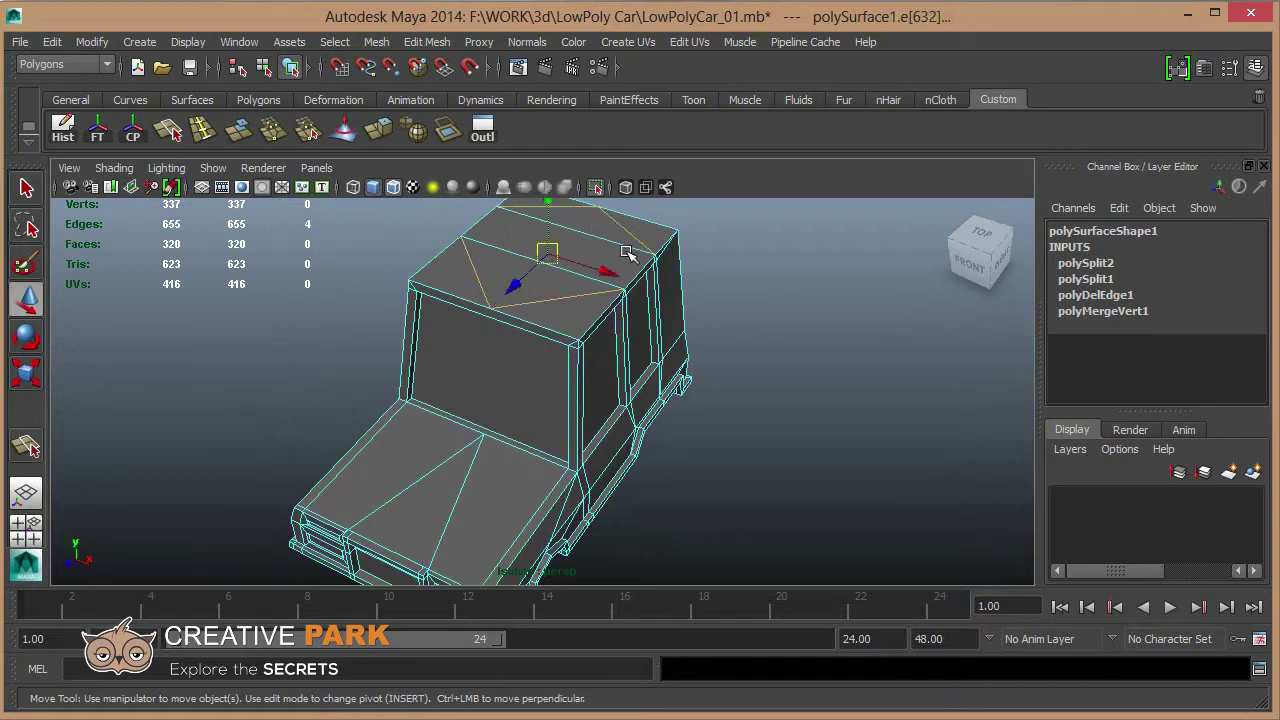
right_click_drag(626, 252, 563, 314, "shift")
left_click_drag(563, 314, 666, 288, "alt")
key("ctrl+z")
right_click_drag(766, 349, 533, 338, "alt")
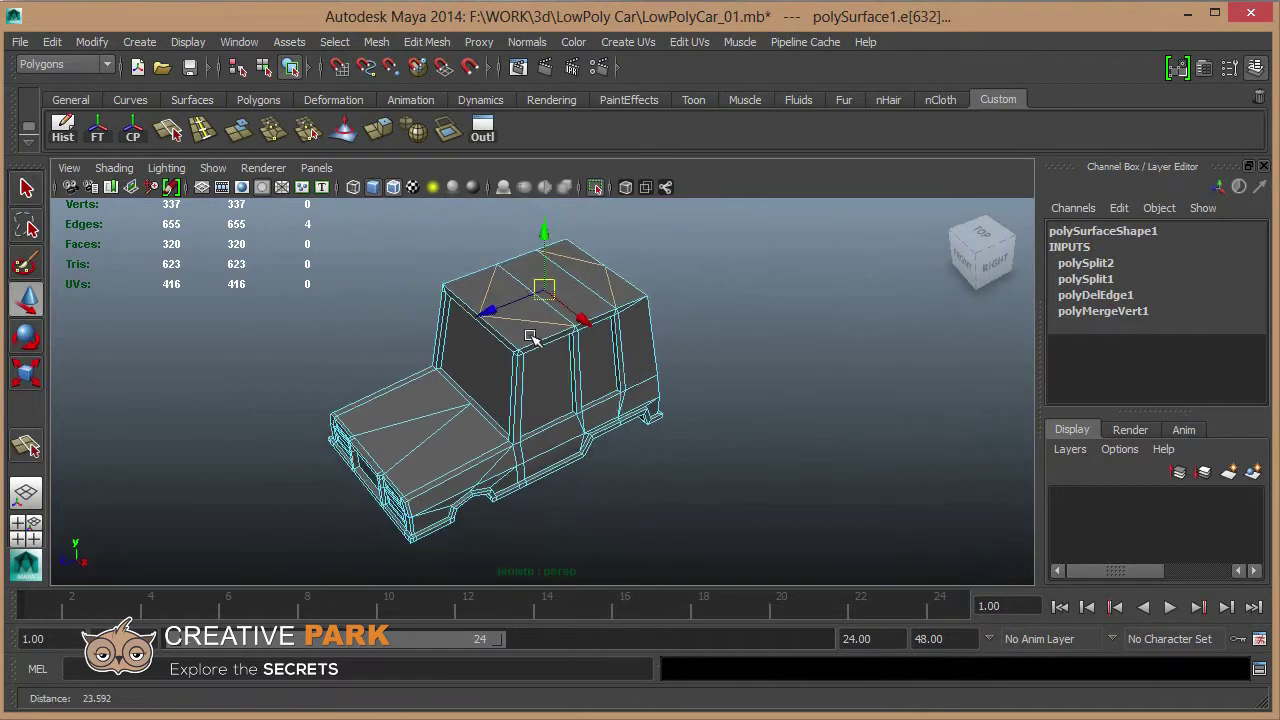
left_click_drag(530, 336, 595, 363, "alt")
key("Delete")
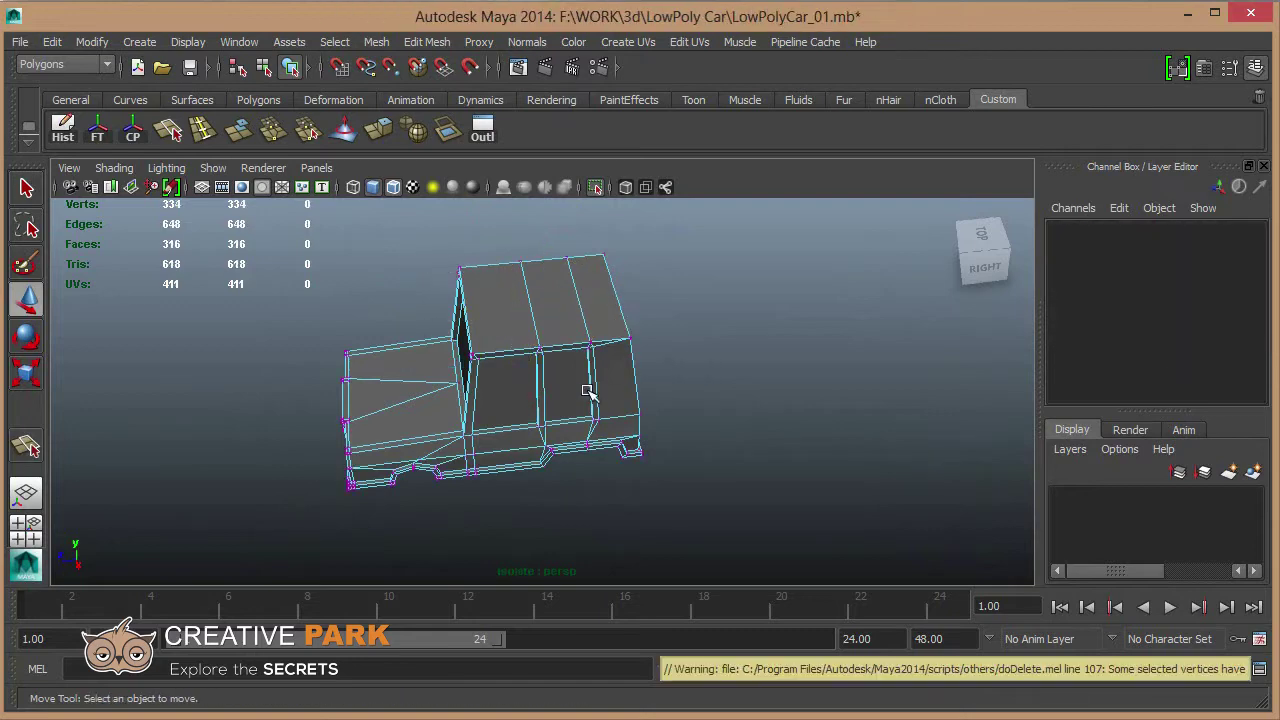
Cut two trial edges across the hood, then delete them.
left_click_drag(507, 378, 457, 437, "alt")
right_click_drag(457, 437, 623, 414, "alt")
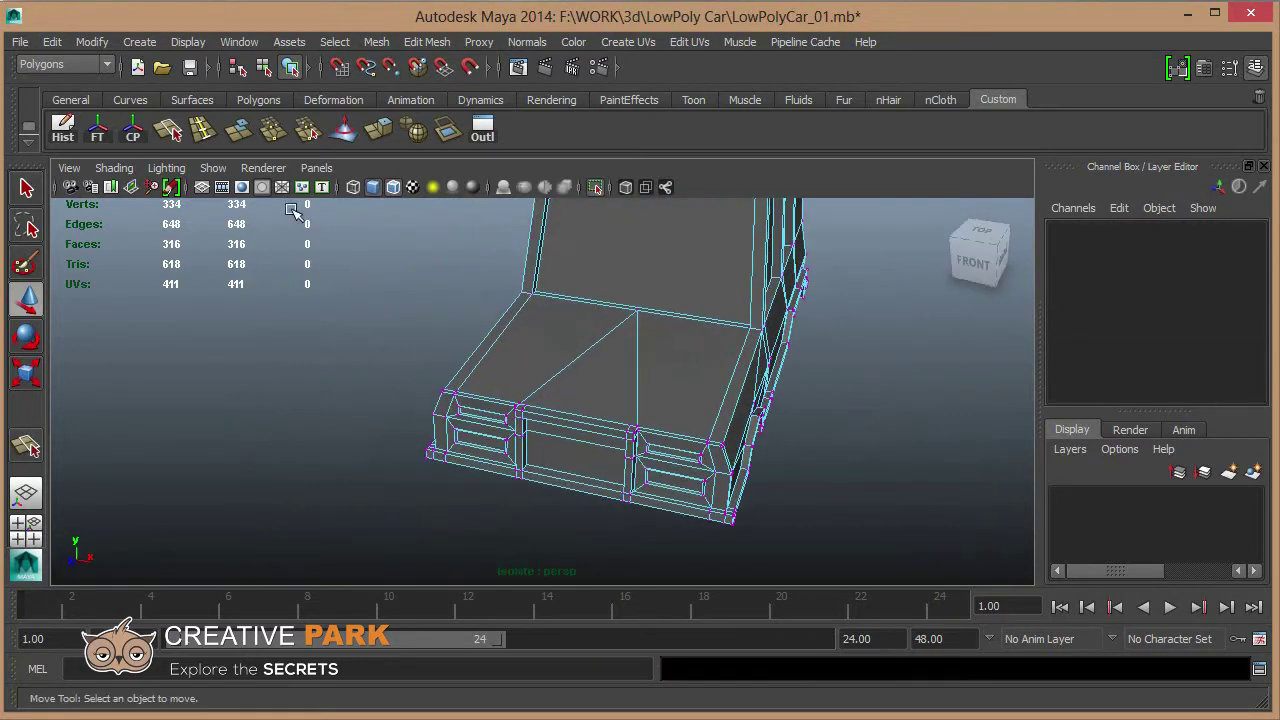
left_click(640, 400)
left_click(723, 334)
key("Return")
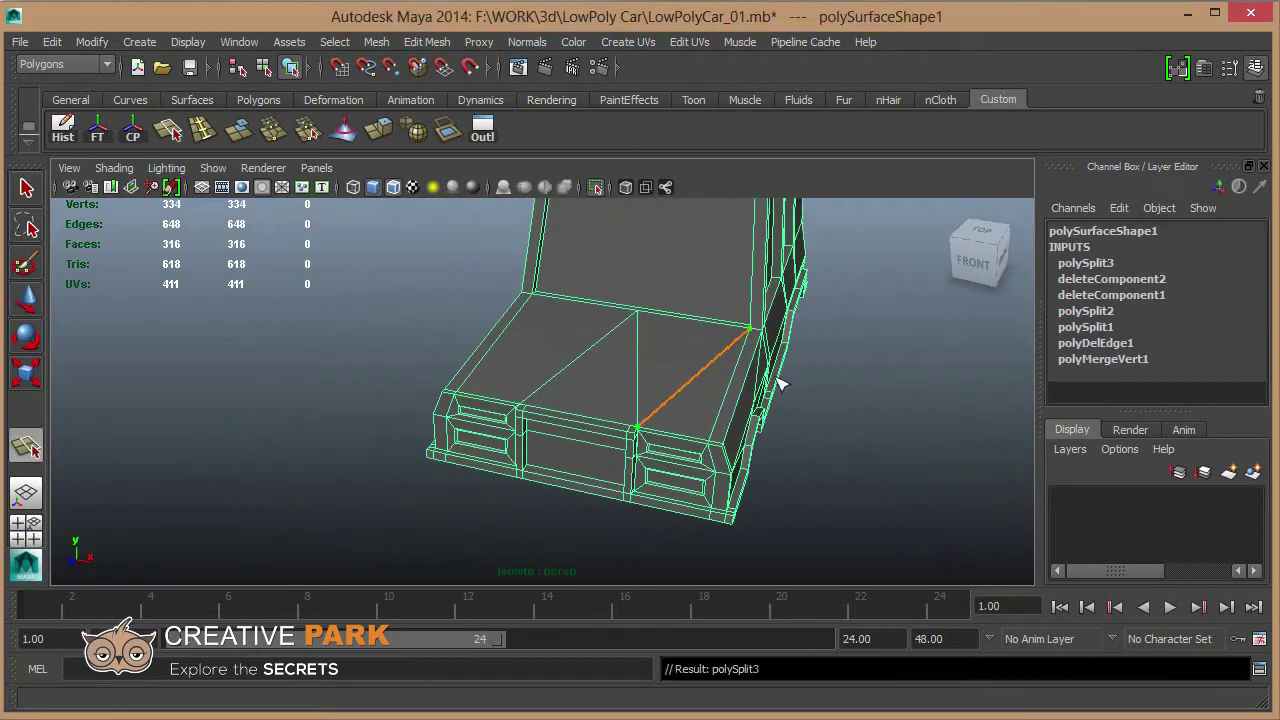
key("Return")
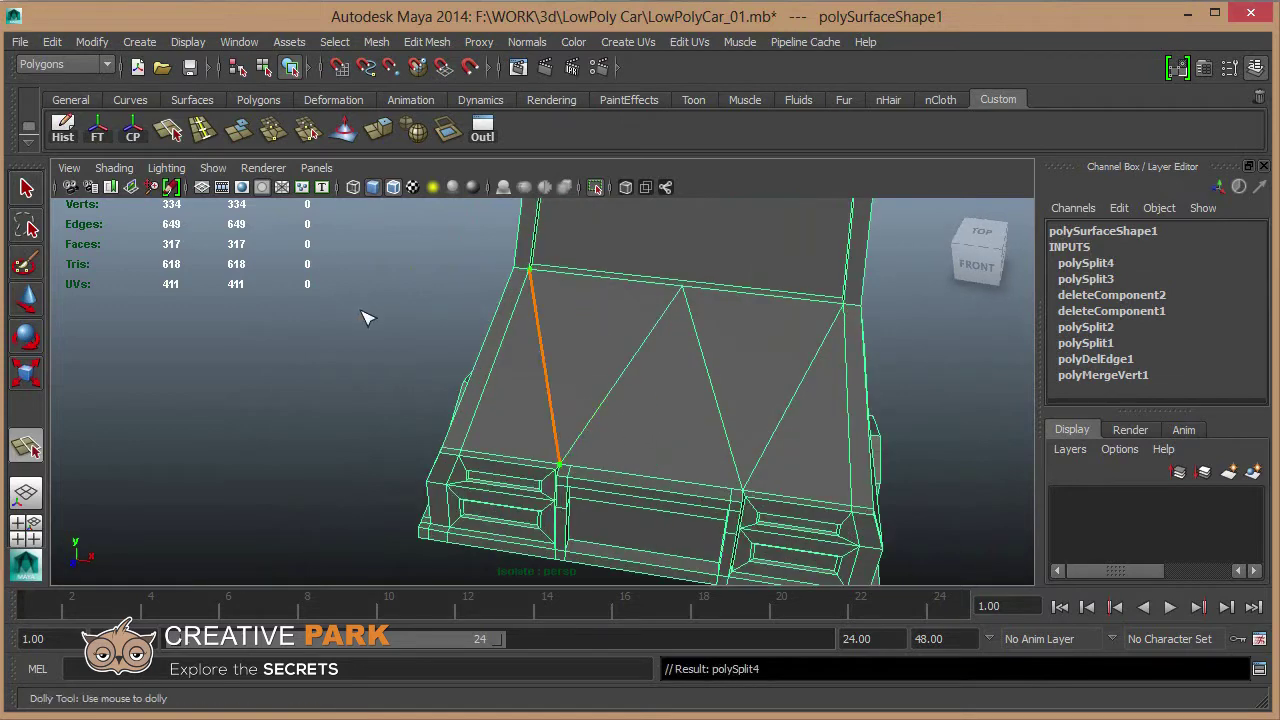
key("w")
left_click(694, 334)
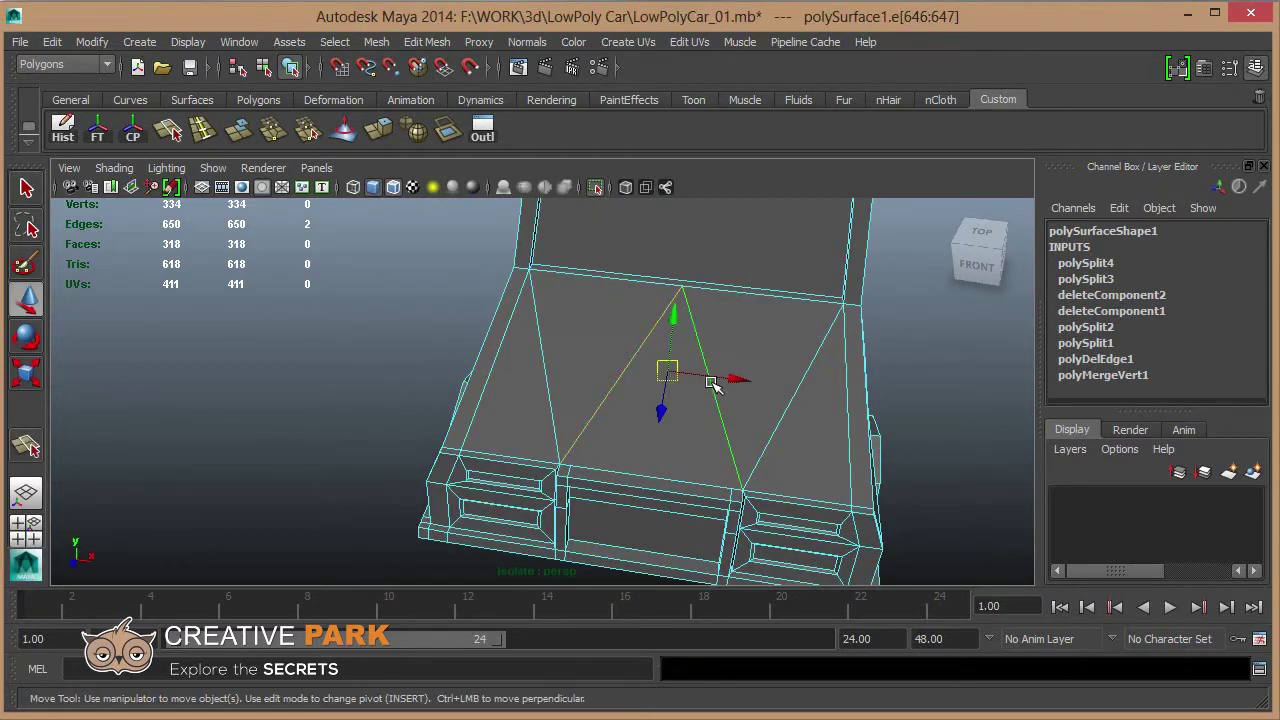
key("Delete")
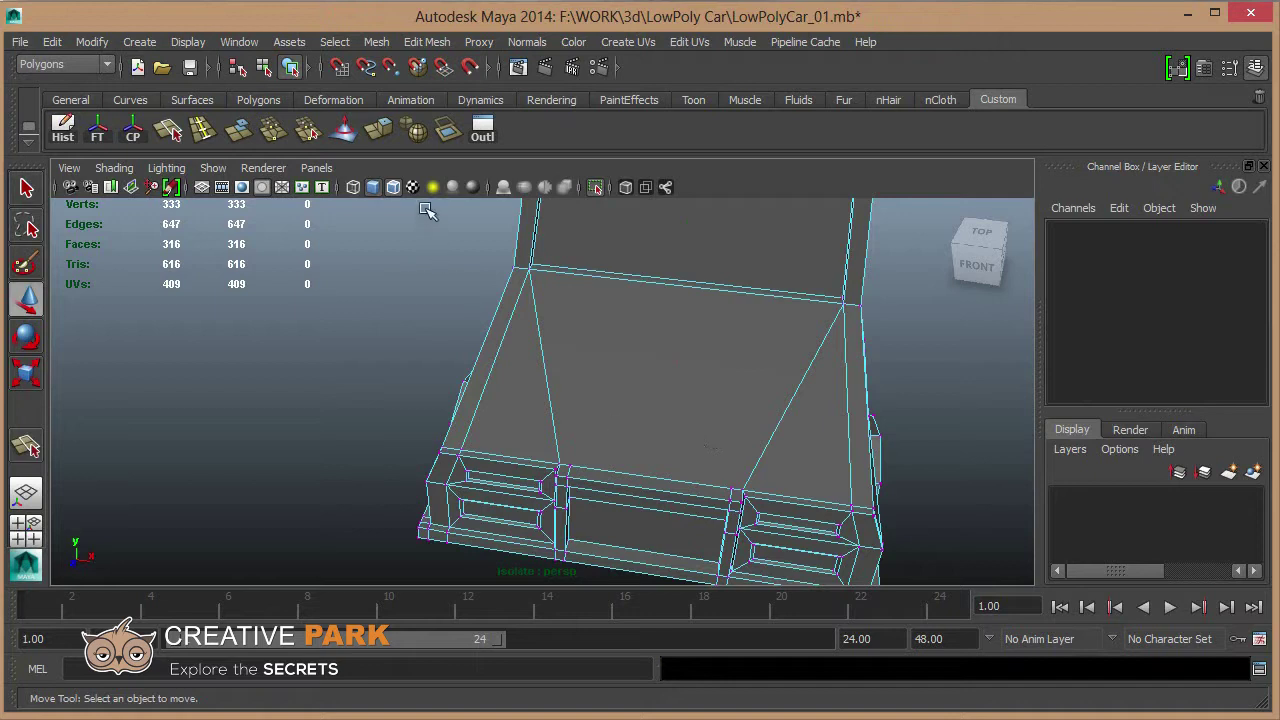
Cut two slanted edges down the hood from windshield base toward the grille.
key("y")
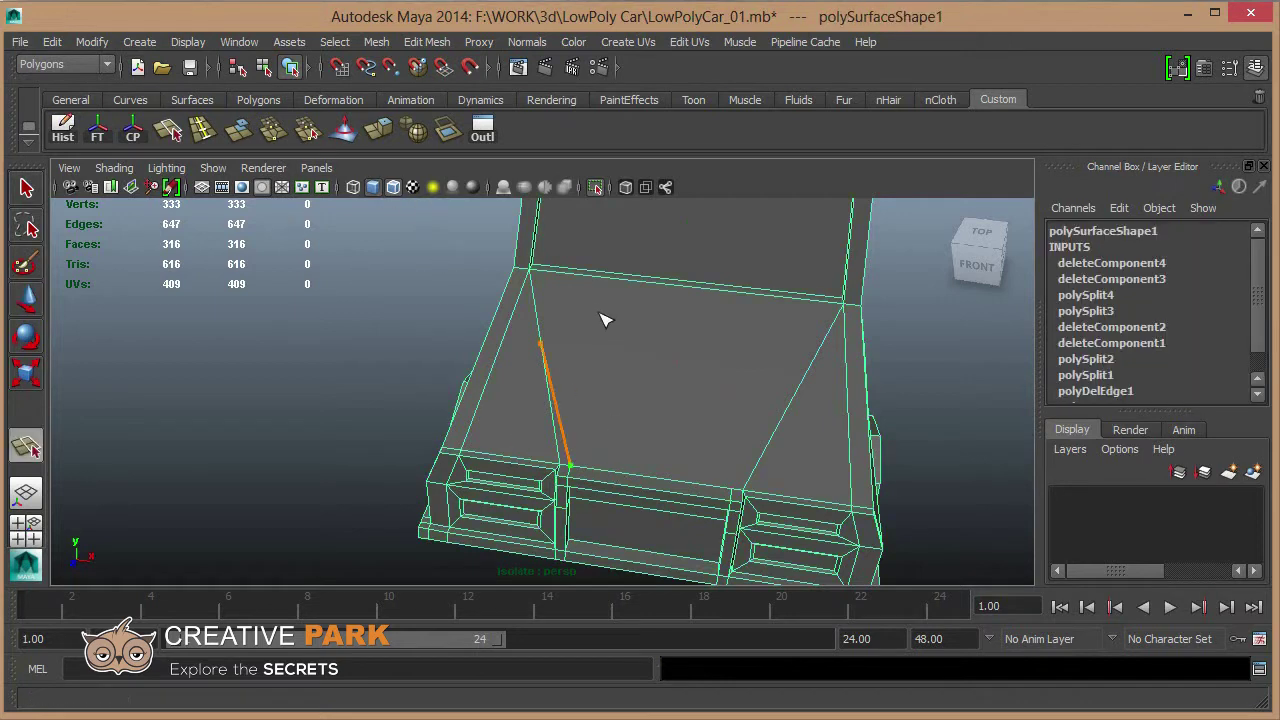
key("Return")
left_click(745, 450)
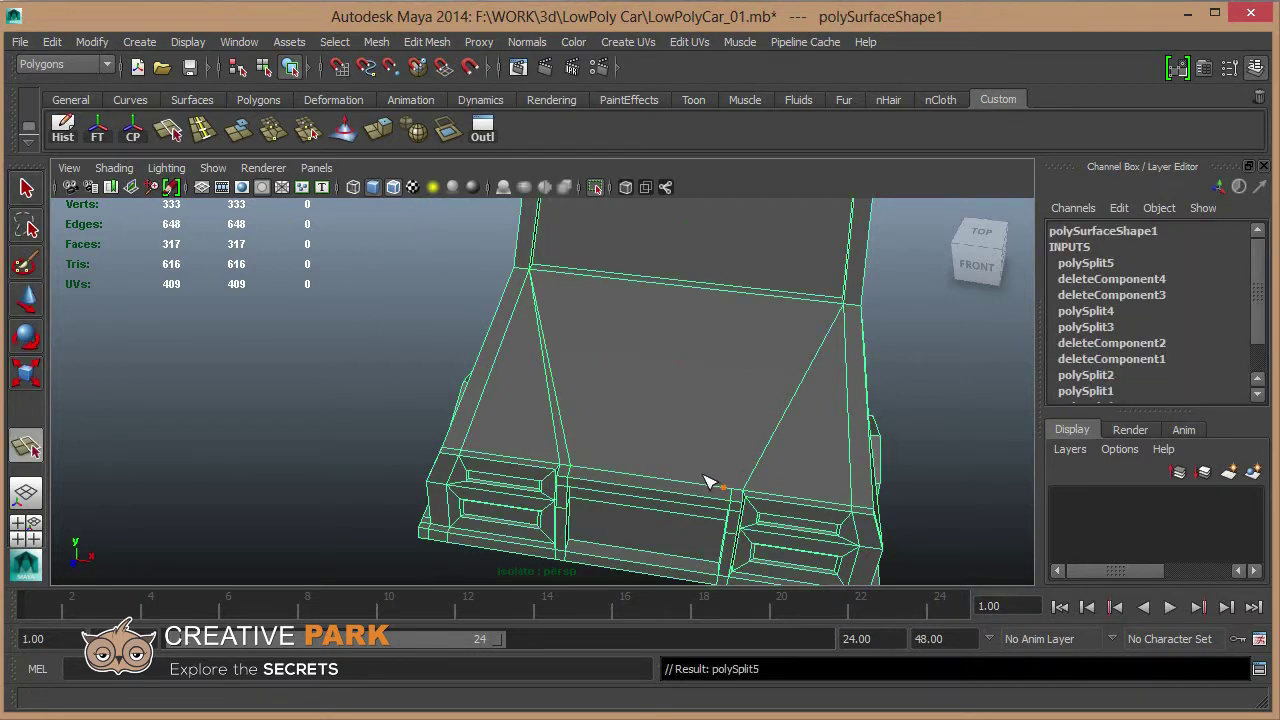
key("Return")
key("w")
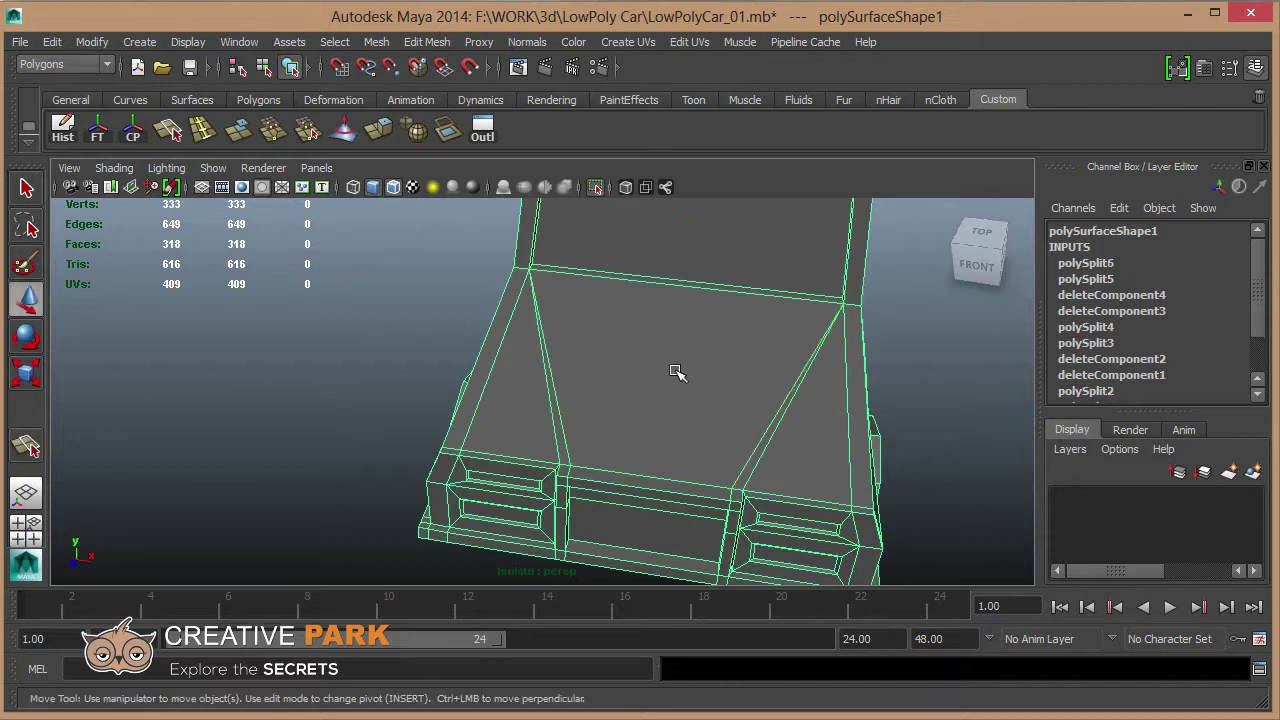
left_click(726, 377)
left_click_drag(726, 377, 577, 380, "alt")
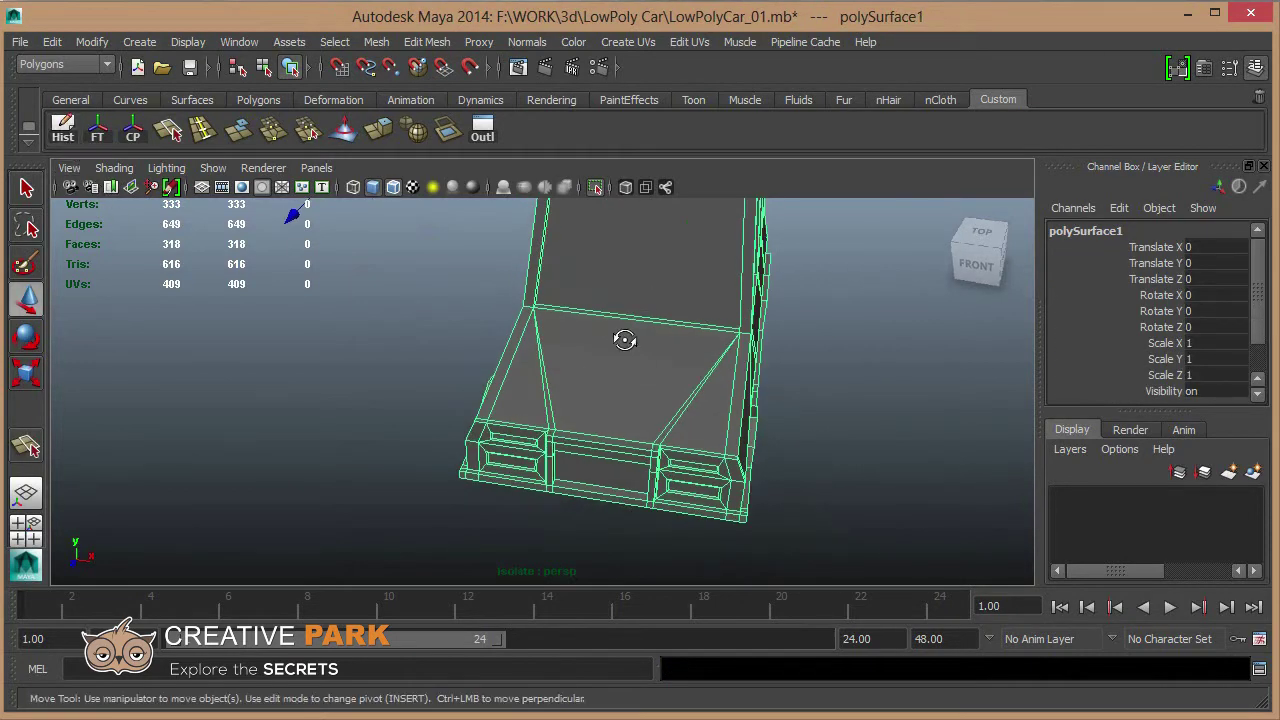
mouse_move(623, 337)
left_mouse_down("alt")
mouse_move(630, 384)
mouse_move(671, 394)
mouse_move(646, 357)
left_mouse_up("alt")
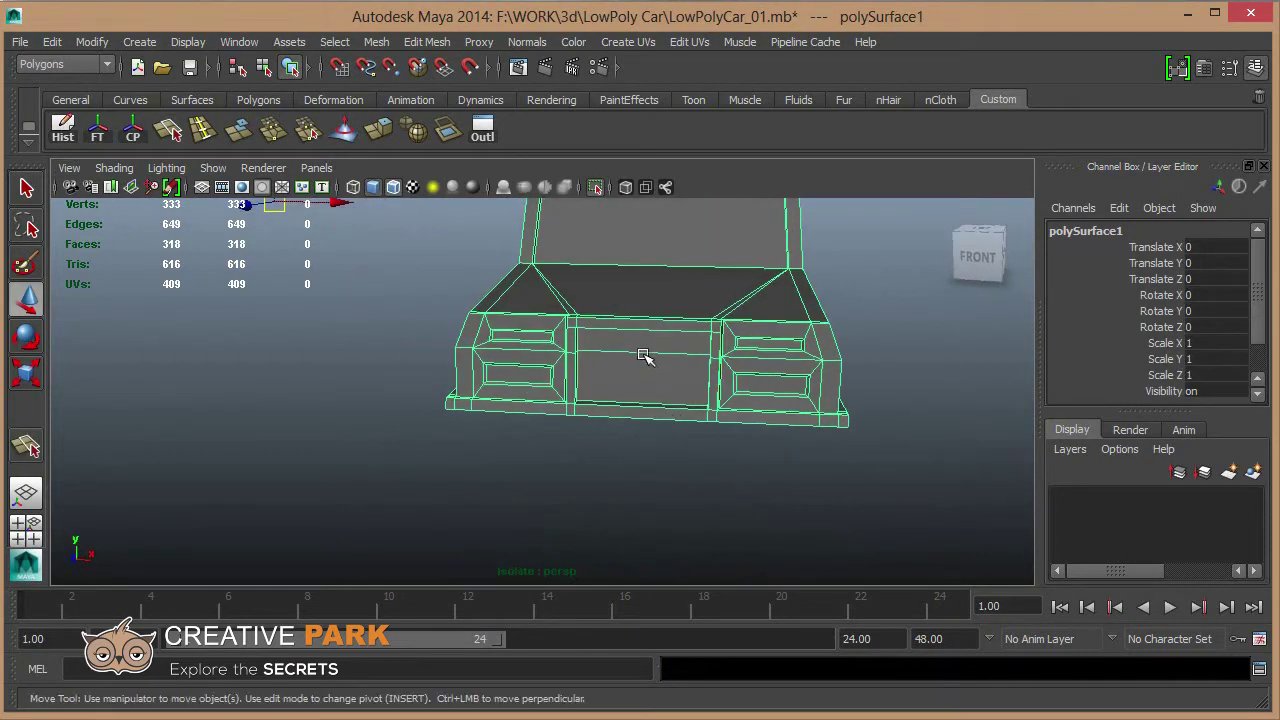
Frame the grille's horizontal edge and line up a cut on the grille pillar.
left_click(643, 357)
key("f")
scroll(663, 415, "down", 3)
scroll(714, 428, "down", 2)
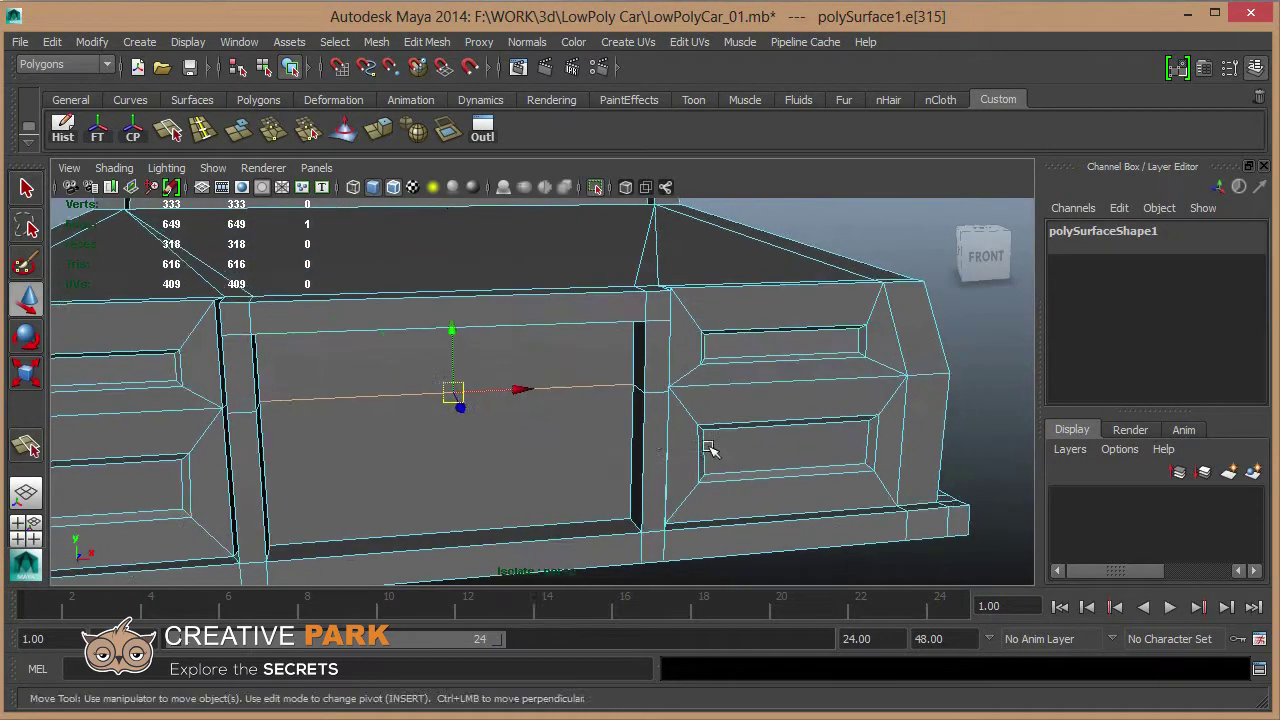
mouse_move(709, 449)
left_mouse_down("alt")
mouse_move(600, 431)
mouse_move(714, 434)
mouse_move(651, 466)
mouse_move(686, 456)
left_mouse_up("alt")
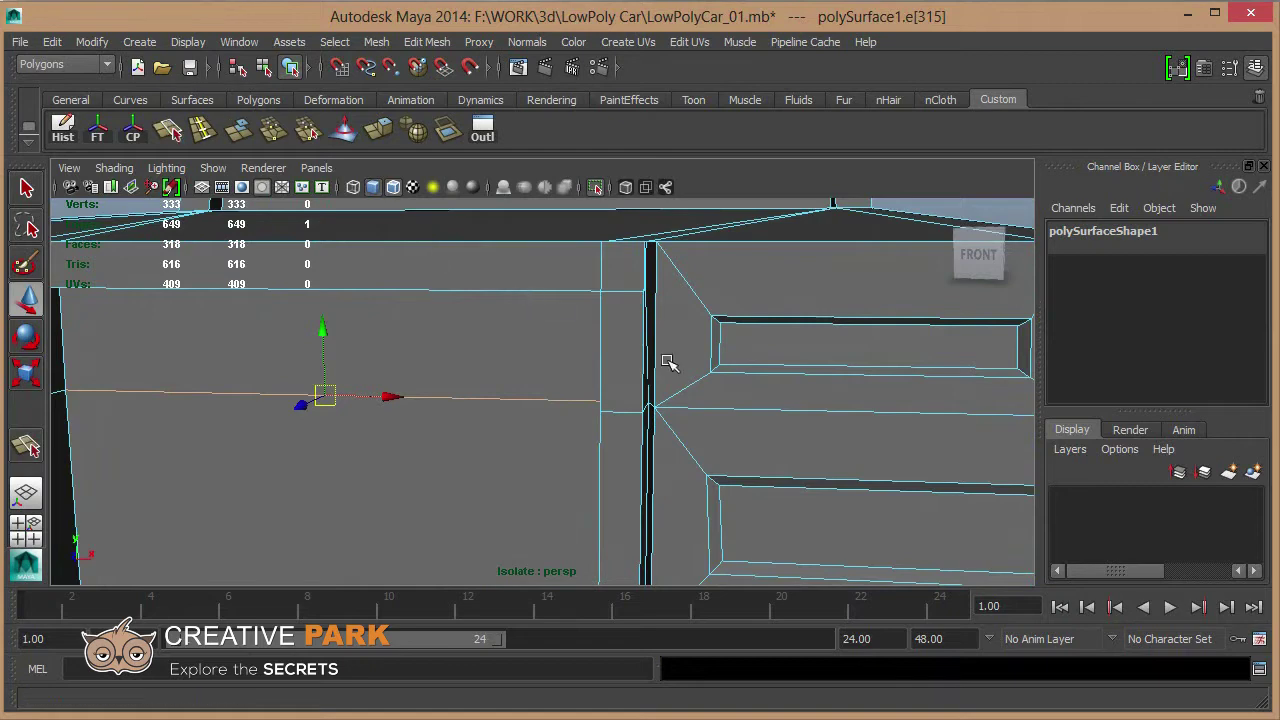
left_click_drag(668, 362, 670, 387, "alt")
key("y")
right_click_drag(675, 358, 707, 422, "alt")
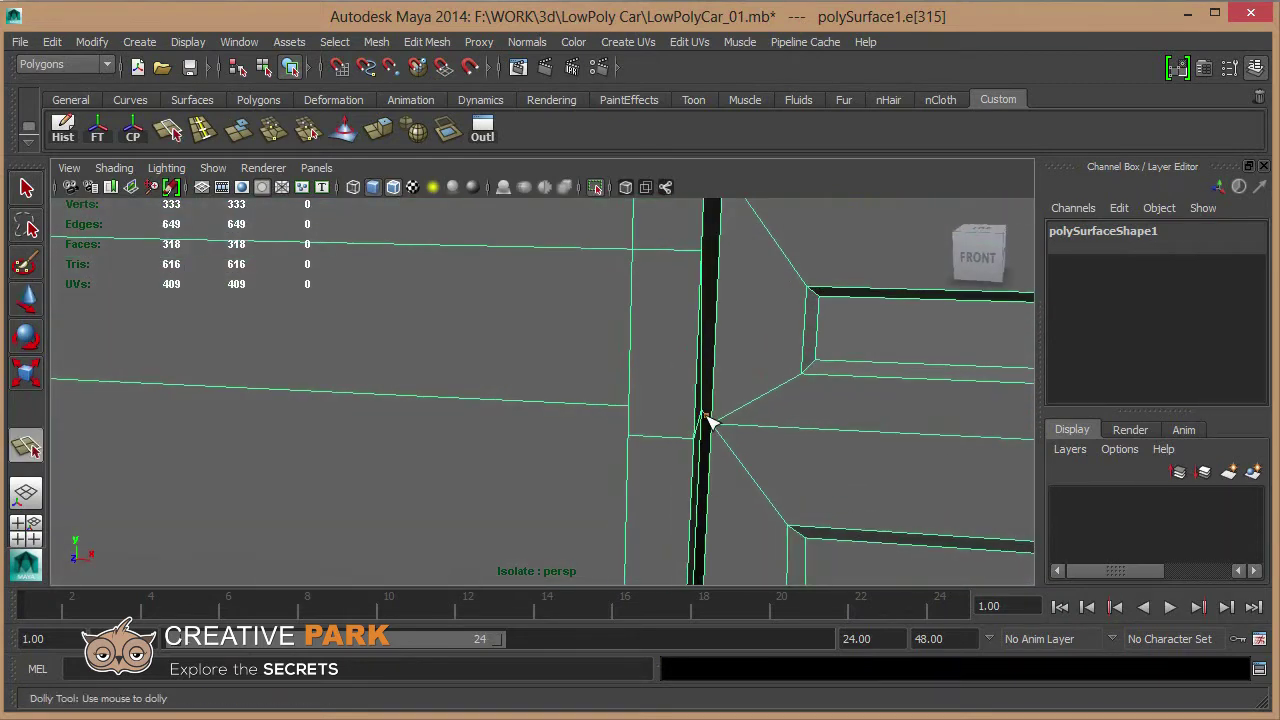
mouse_move(795, 379)
left_mouse_down("alt")
mouse_move(617, 336)
mouse_move(707, 343)
left_mouse_up("alt")
key("w")
Split the grille pillar with a new edge.
left_click(615, 342)
left_click(168, 128)
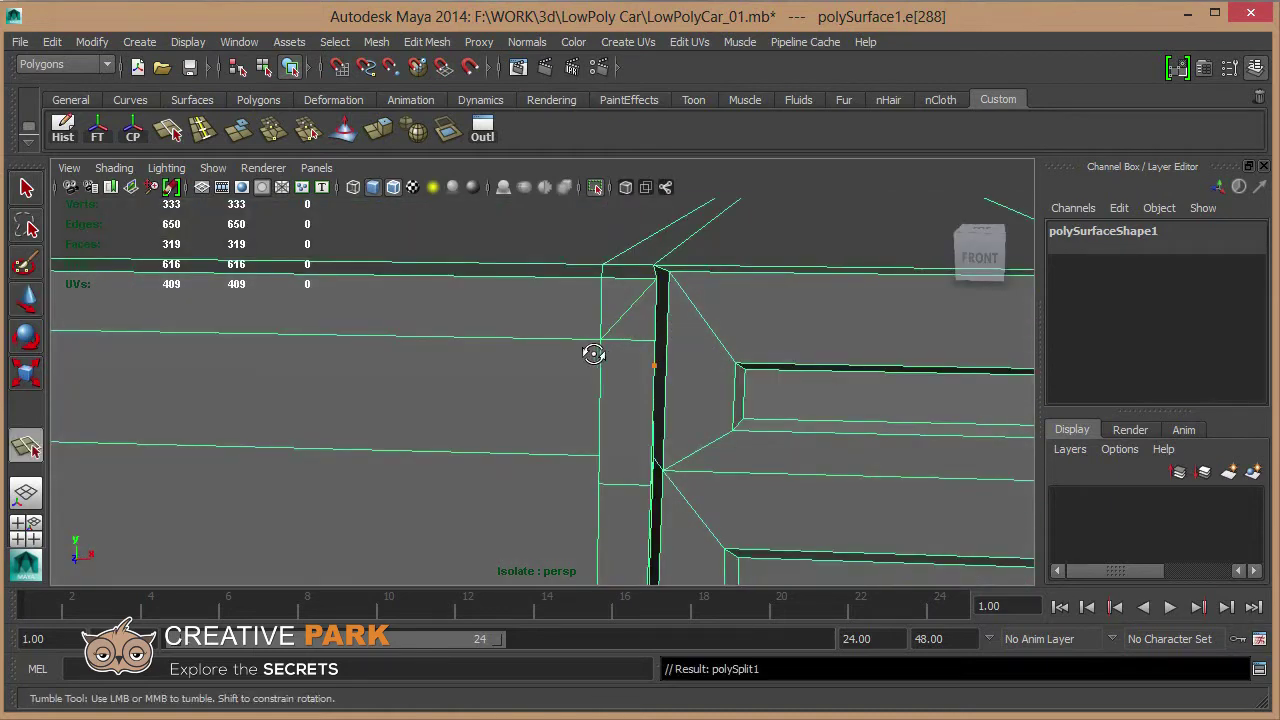
mouse_move(594, 353)
left_mouse_down("alt")
mouse_move(408, 371)
mouse_move(545, 360)
left_mouse_up("alt")
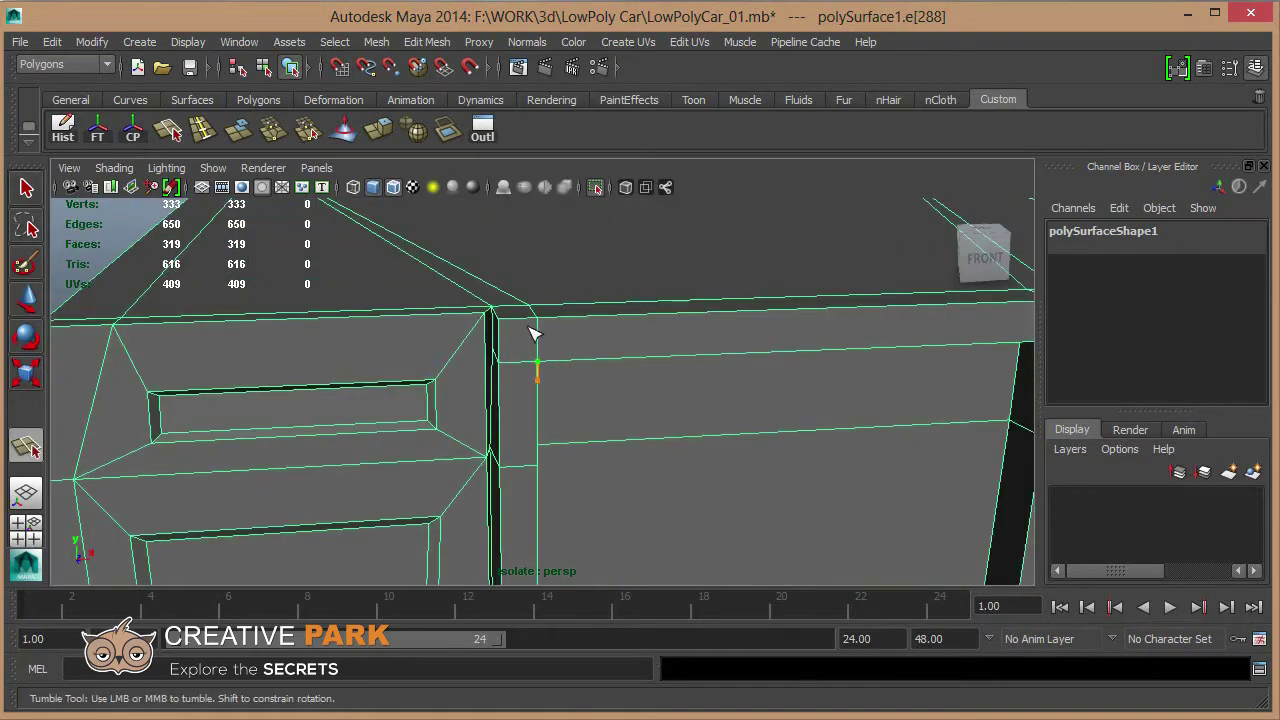
key("w")
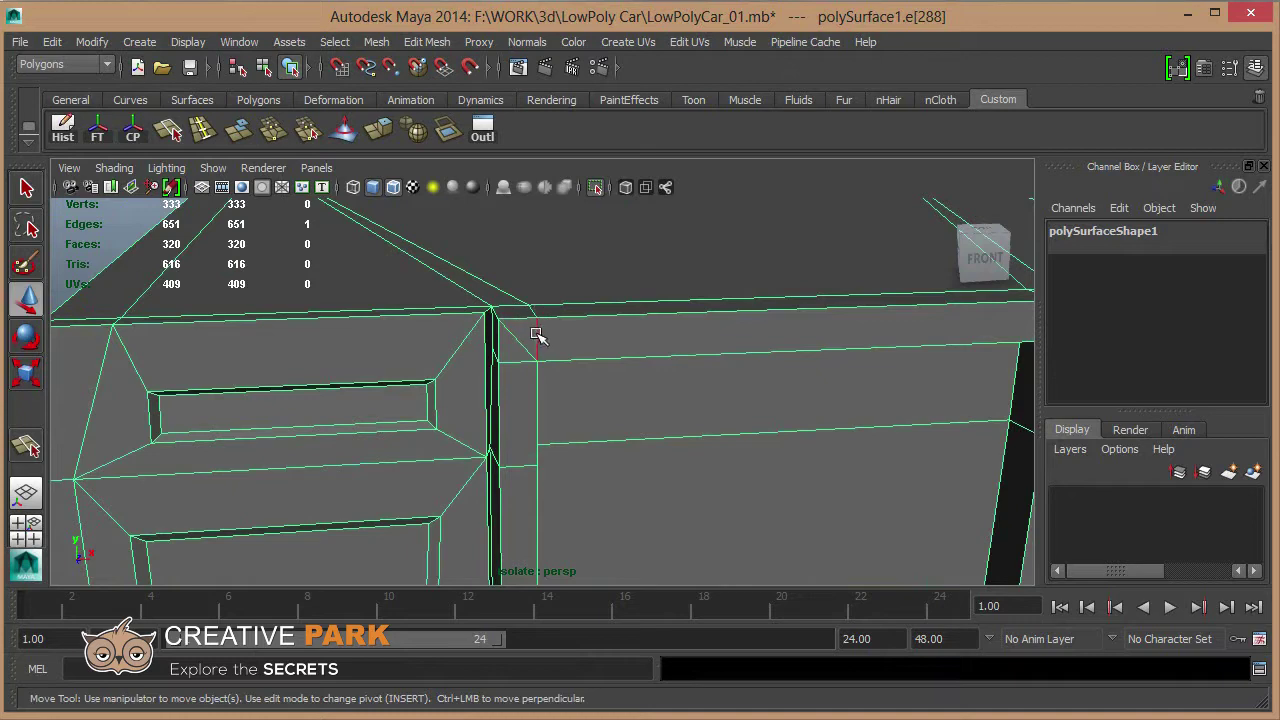
mouse_move(851, 336)
left_mouse_down("alt")
mouse_move(835, 357)
mouse_move(812, 328)
left_mouse_up("alt")
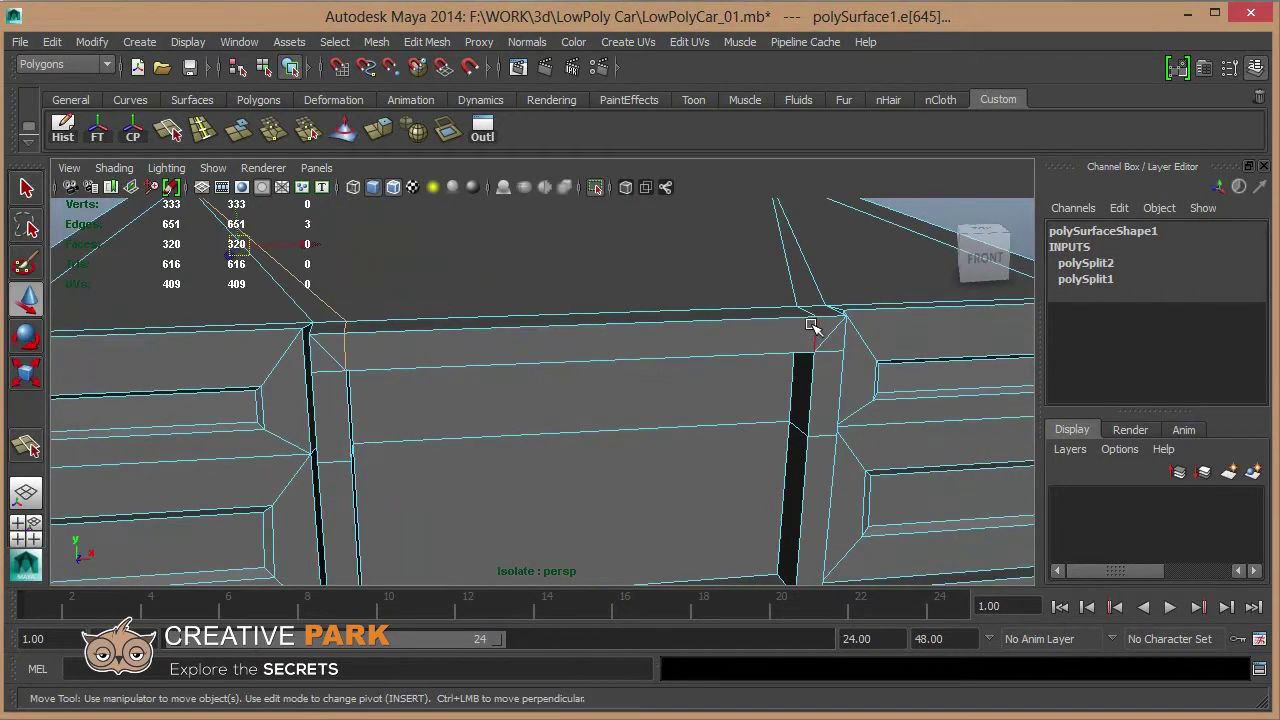
Delete the horizontal edge loops across the grille and pillars, leaving 633 edges.
right_click_drag(826, 338, 889, 369, "shift")
mouse_move(871, 337)
left_mouse_down("alt")
mouse_move(734, 397)
mouse_move(677, 371)
mouse_move(711, 346)
left_mouse_up("alt")
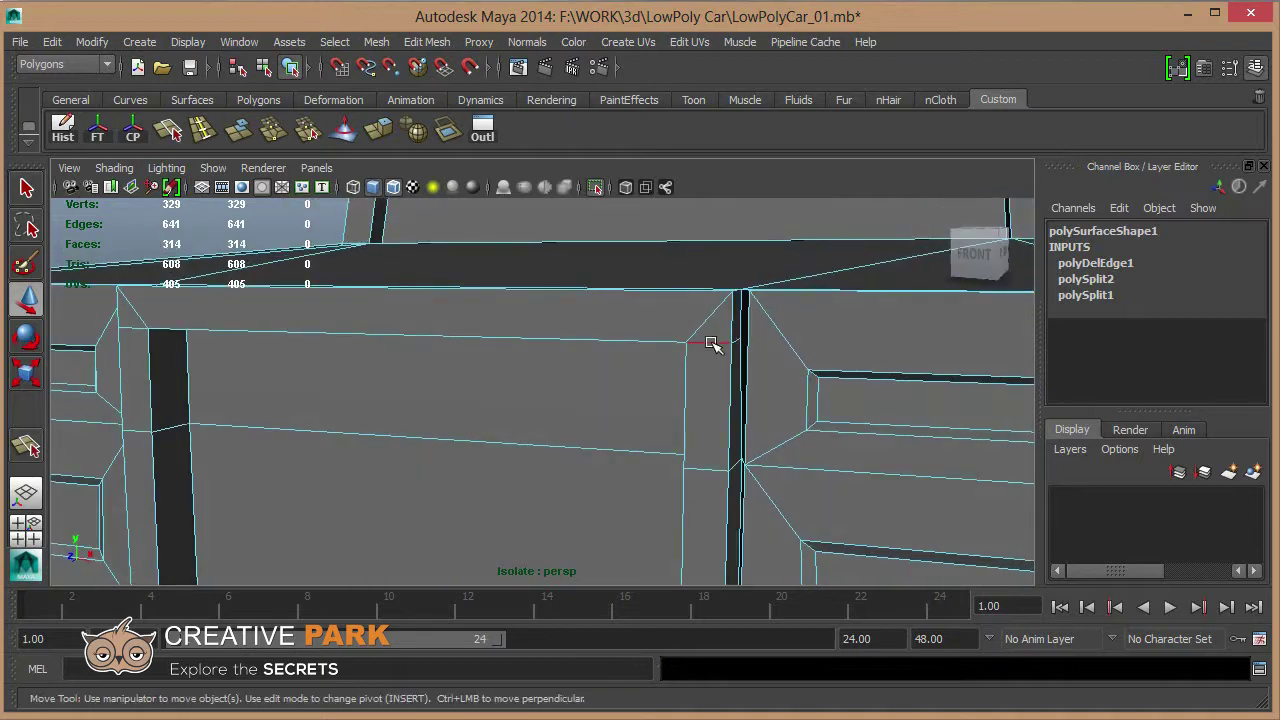
left_click(709, 344)
left_click_drag(650, 375, 251, 371, "alt")
left_click(285, 372, "shift")
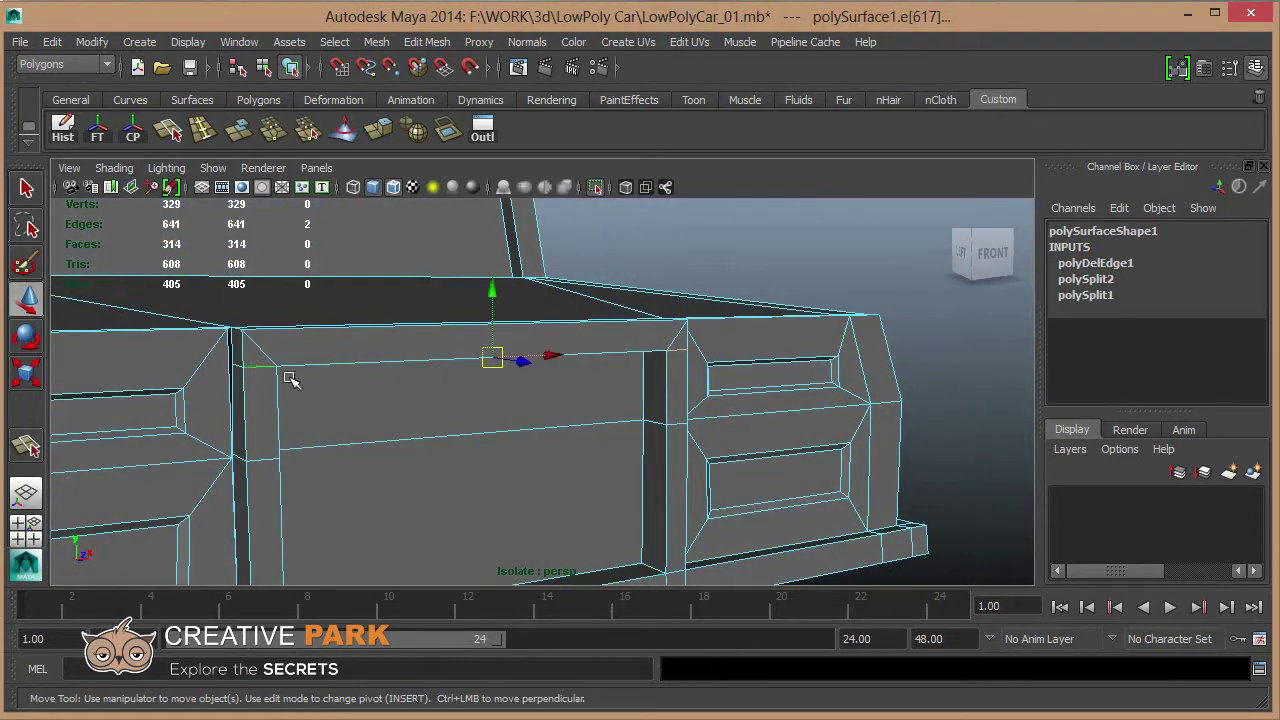
mouse_move(316, 383)
right_mouse_down("shift")
mouse_move(403, 420)
mouse_move(457, 386)
right_mouse_up("shift")
mouse_move(457, 386)
left_mouse_down("alt")
mouse_move(586, 400)
mouse_move(549, 420)
mouse_move(594, 394)
left_mouse_up("alt")
scroll(594, 394, "up", 2)
scroll(609, 451, "up", 2)
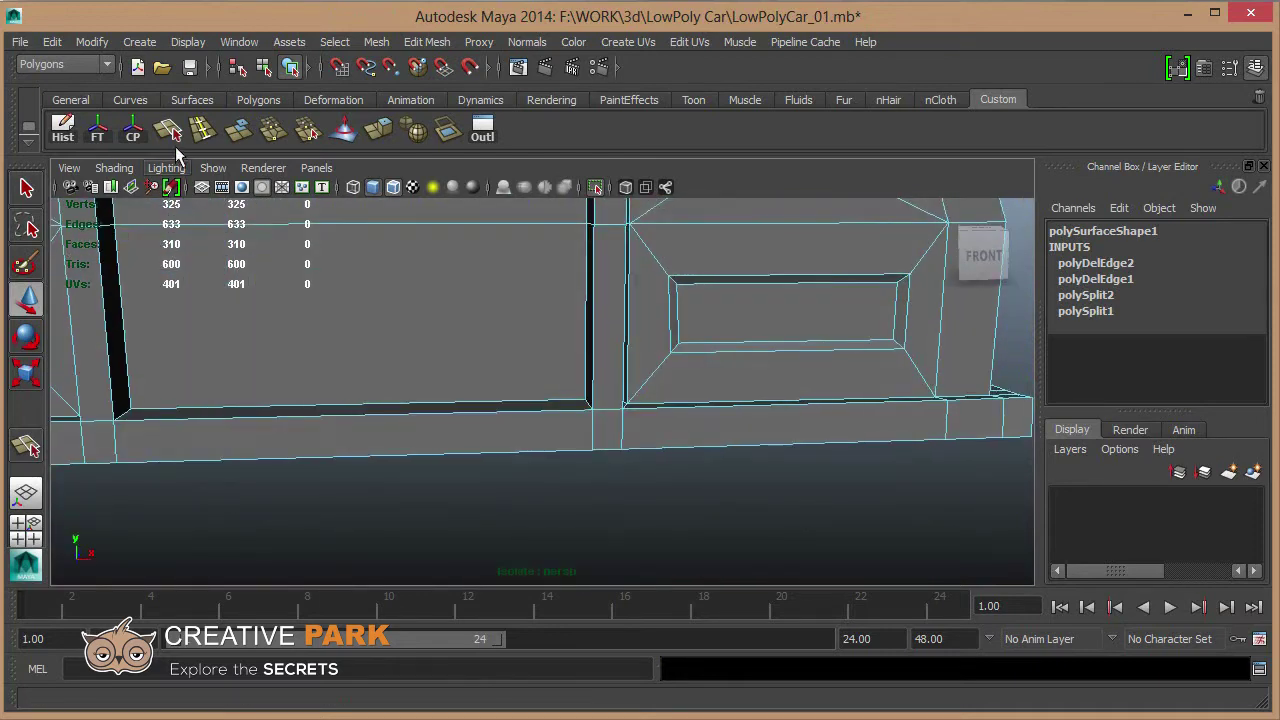
Commit the bumper-corner cut and delete the stray edge loop on the bumper.
right_click_drag(609, 414, 320, 234)
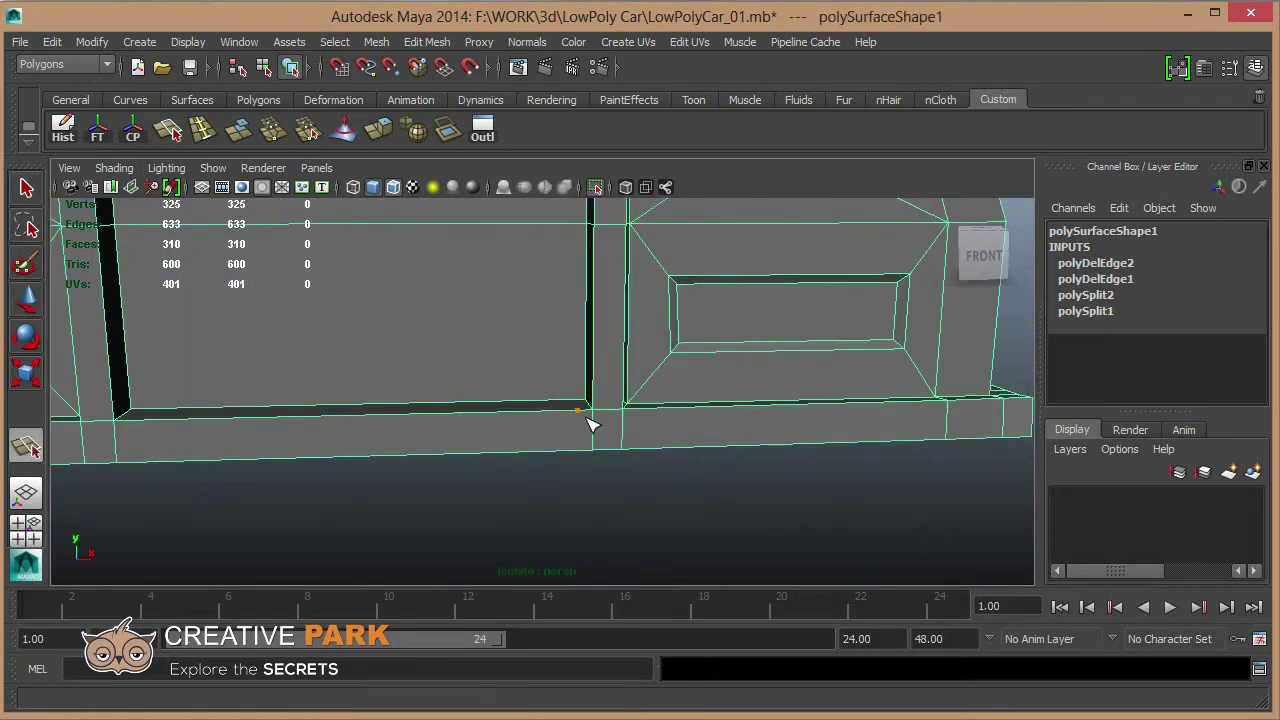
key("Return")
mouse_move(543, 420)
left_mouse_down("alt")
mouse_move(649, 443)
mouse_move(622, 455)
left_mouse_up("alt")
key("w")
key("F10")
left_click(600, 449)
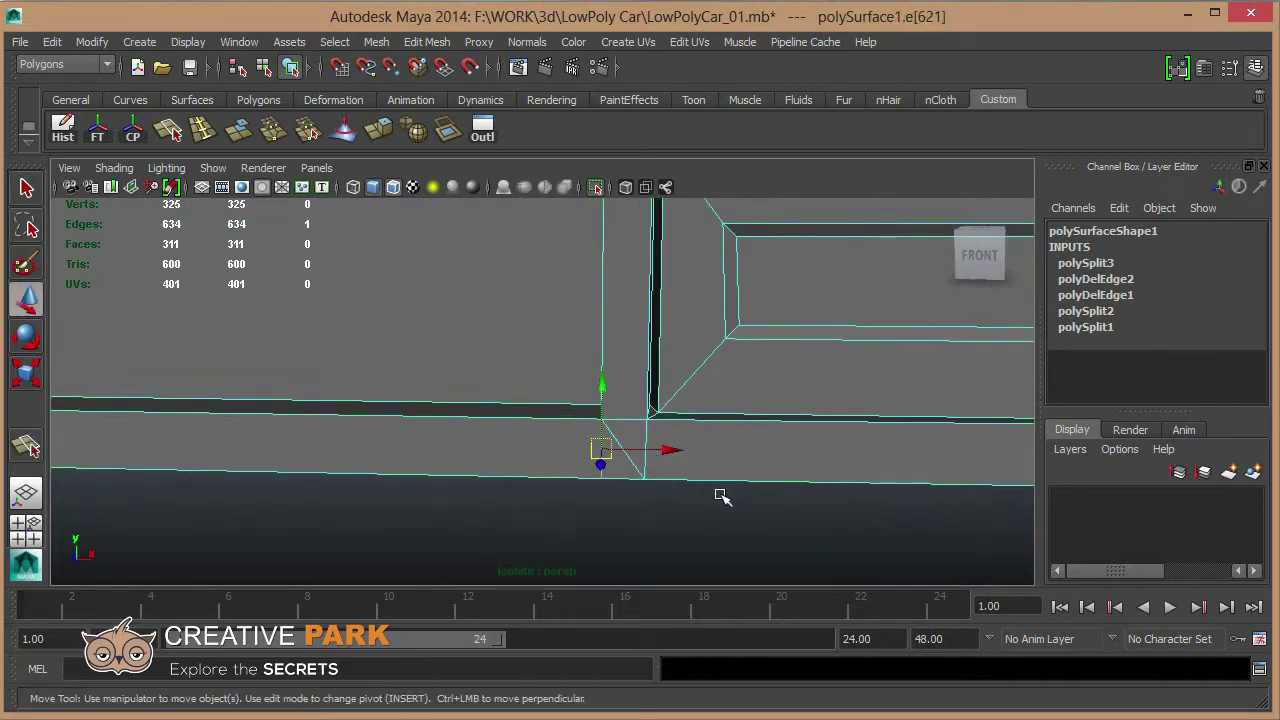
right_click_drag(720, 494, 820, 466, "ctrl")
left_click_drag(669, 454, 646, 455, "alt")
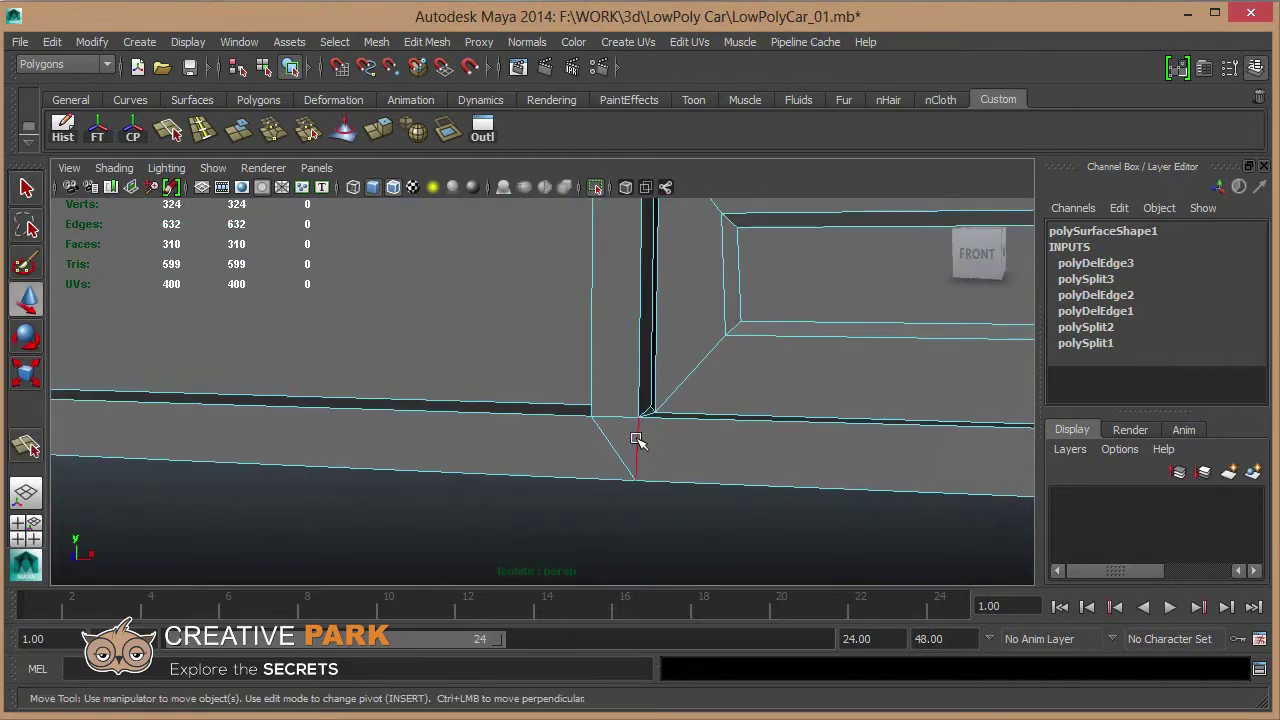
Merge the two vertices below the pillar into a single vertex.
left_click(637, 440)
mouse_move(646, 463)
right_mouse_down("alt")
mouse_move(614, 476)
mouse_move(651, 480)
right_mouse_up("alt")
left_click(680, 466)
mouse_move(680, 466)
left_mouse_down("alt")
mouse_move(655, 440)
mouse_move(711, 466)
mouse_move(629, 491)
mouse_move(649, 517)
mouse_move(737, 494)
mouse_move(735, 432)
mouse_move(571, 423)
mouse_move(520, 463)
left_mouse_up("alt")
left_click(655, 440)
left_click(515, 470)
right_click_drag(552, 481, 466, 481, "ctrl")
right_click_drag(527, 405, 565, 482, "shift")
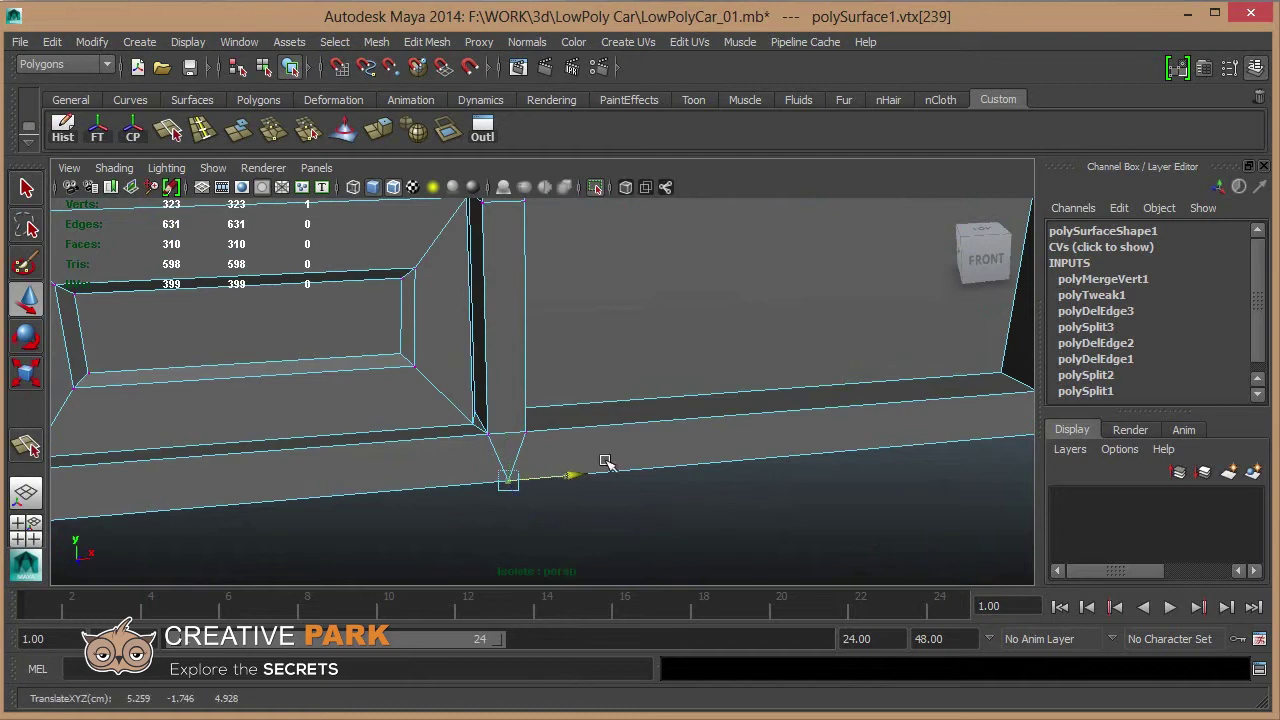
Delete the redundant edge loop on the front panel beside the door.
mouse_move(605, 461)
left_mouse_down("alt")
mouse_move(531, 343)
mouse_move(537, 420)
mouse_move(563, 417)
left_mouse_up("alt")
right_click_drag(563, 417, 617, 434, "alt")
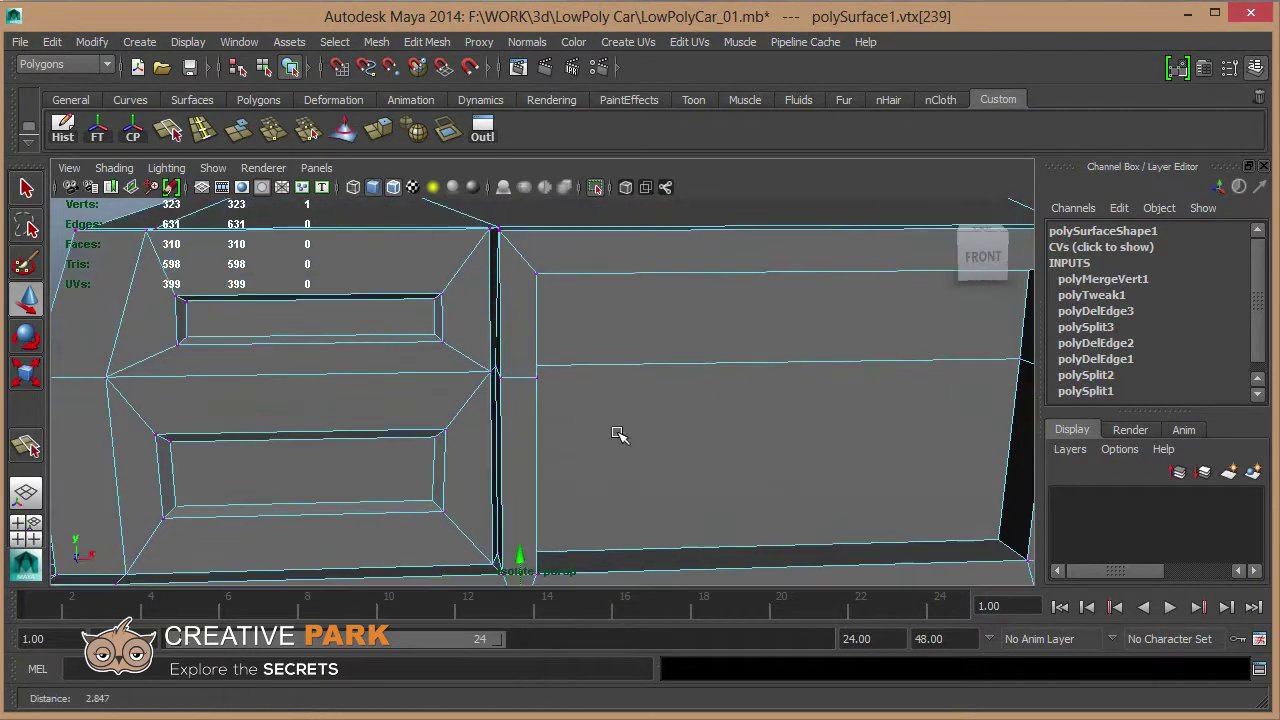
left_click_drag(617, 434, 543, 400, "alt")
right_click_drag(543, 400, 500, 380, "alt")
middle_click_drag(523, 394, 480, 380, "alt")
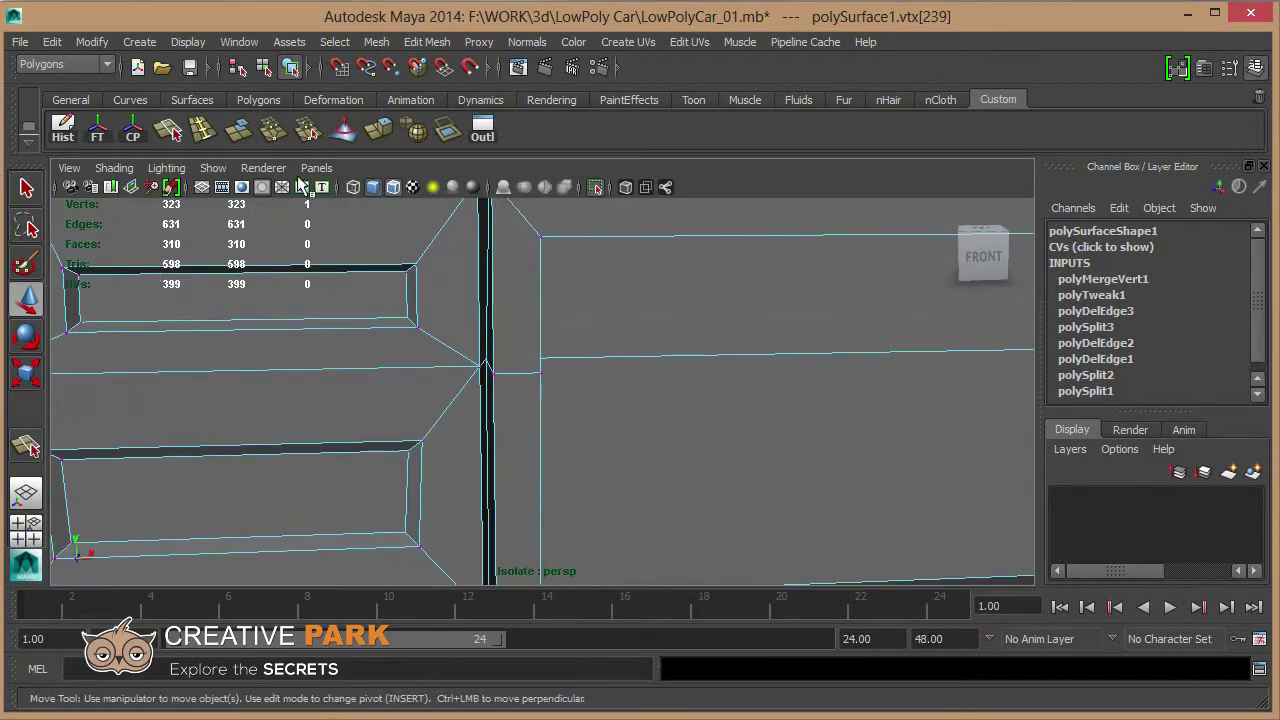
key("y")
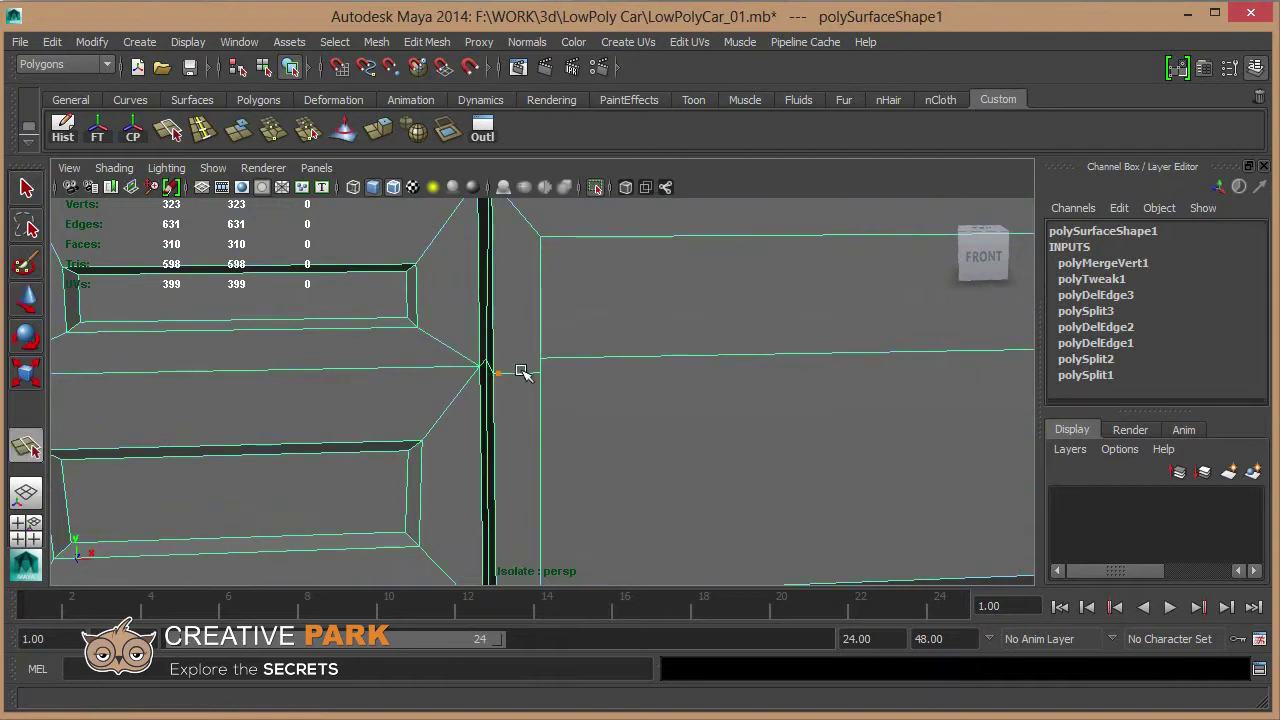
key("w")
double_click(518, 374)
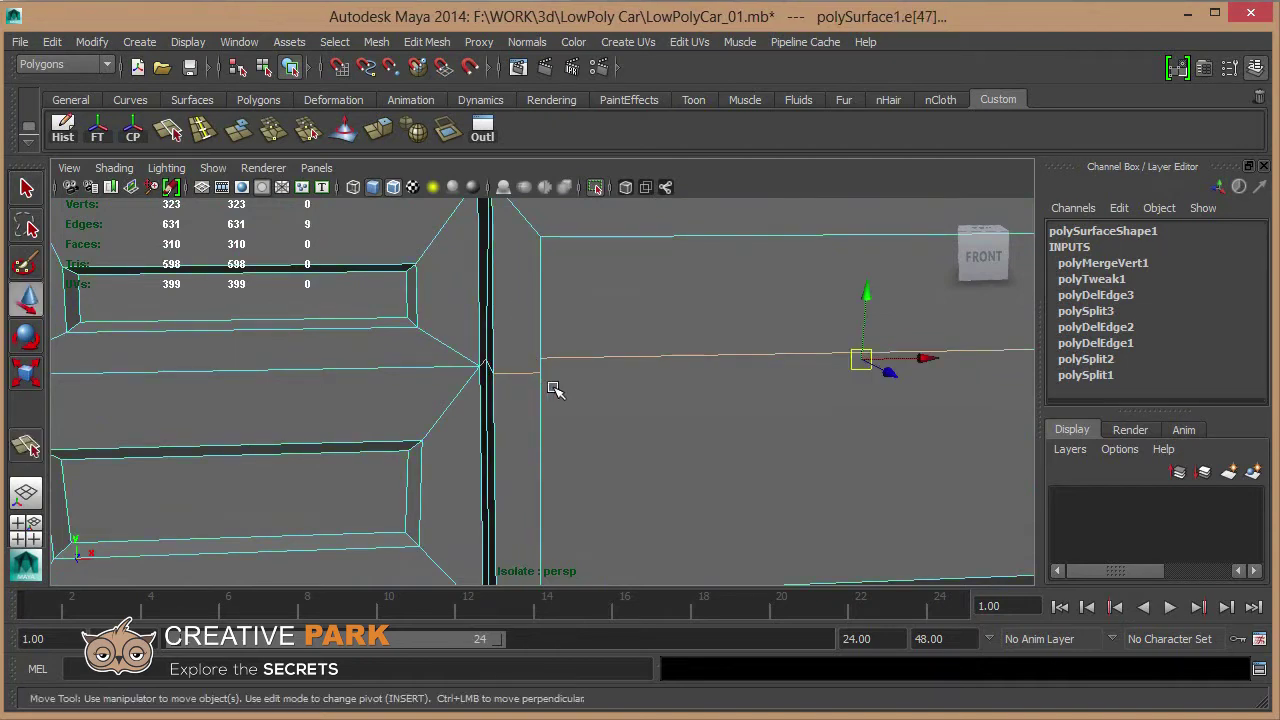
right_click_drag(556, 390, 737, 394, "ctrl")
Split two new edges beside the centre panel to reconnect its faces.
mouse_move(737, 394)
left_mouse_down("alt")
mouse_move(618, 338)
mouse_move(574, 357)
left_mouse_up("alt")
right_click_drag(574, 357, 703, 437, "alt")
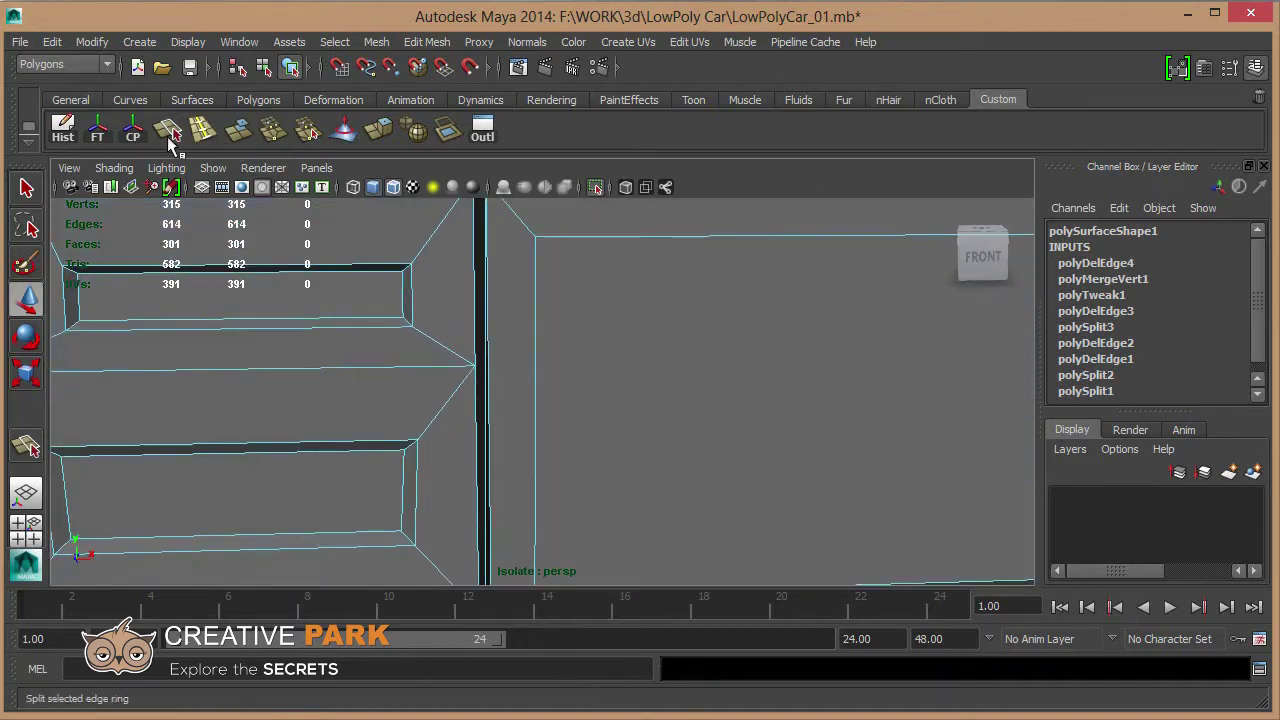
key("y")
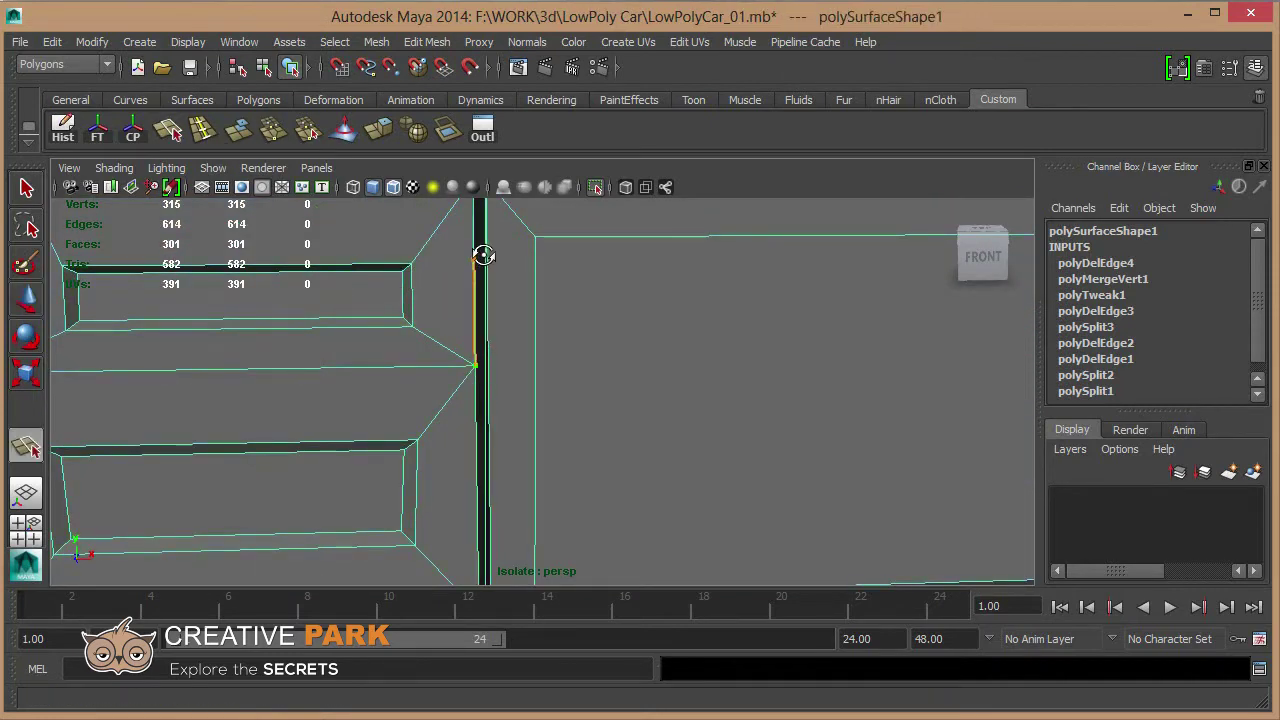
key("Return")
left_click_drag(526, 380, 517, 277, "alt")
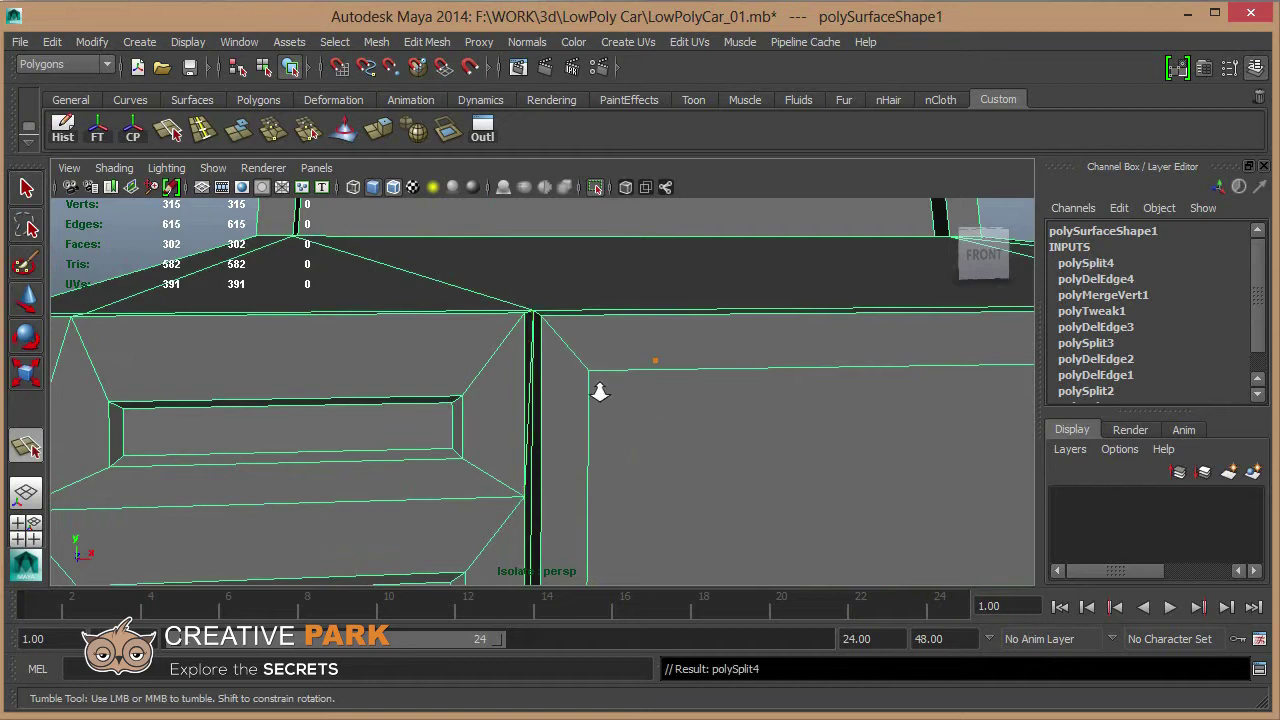
mouse_move(600, 392)
left_mouse_down("alt")
mouse_move(391, 363)
mouse_move(563, 386)
mouse_move(660, 434)
mouse_move(697, 429)
mouse_move(700, 457)
mouse_move(694, 424)
left_mouse_up("alt")
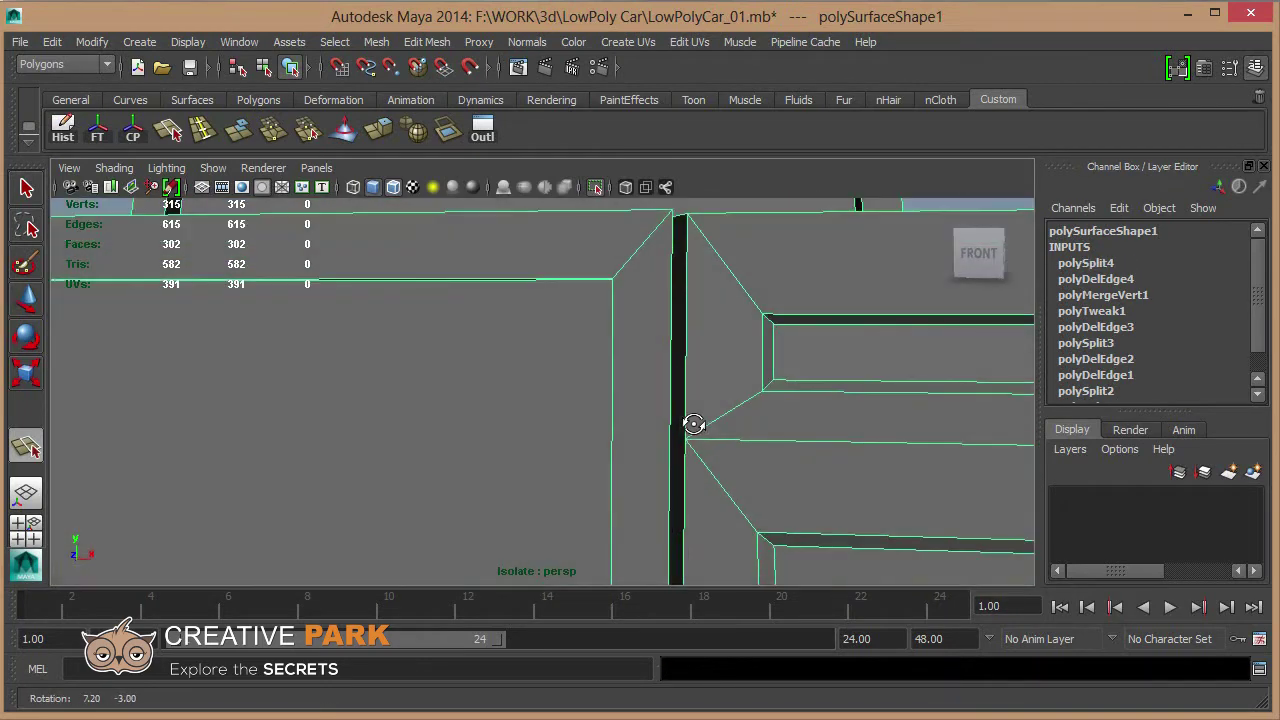
left_click_drag(693, 479, 677, 357, "alt")
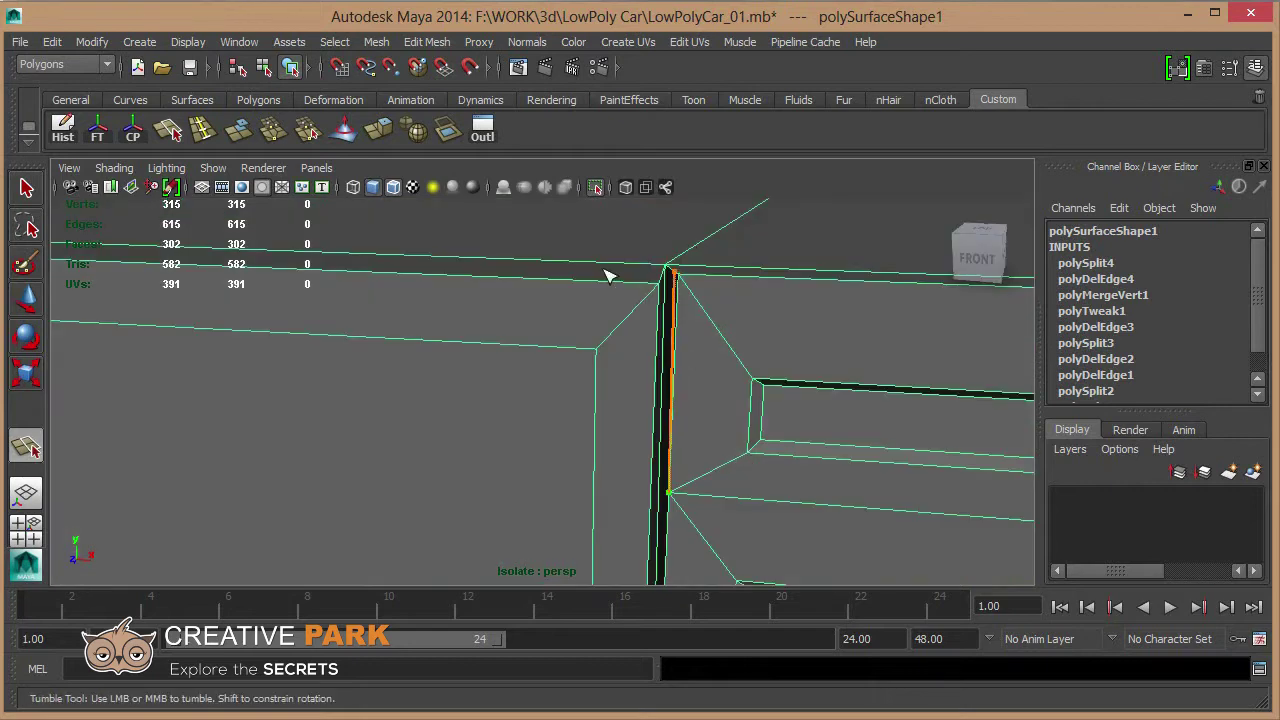
key("Return")
Pull back to a higher view and select the whole car body mesh.
mouse_move(754, 380)
right_mouse_down("alt")
mouse_move(603, 357)
mouse_move(583, 392)
right_mouse_up("alt")
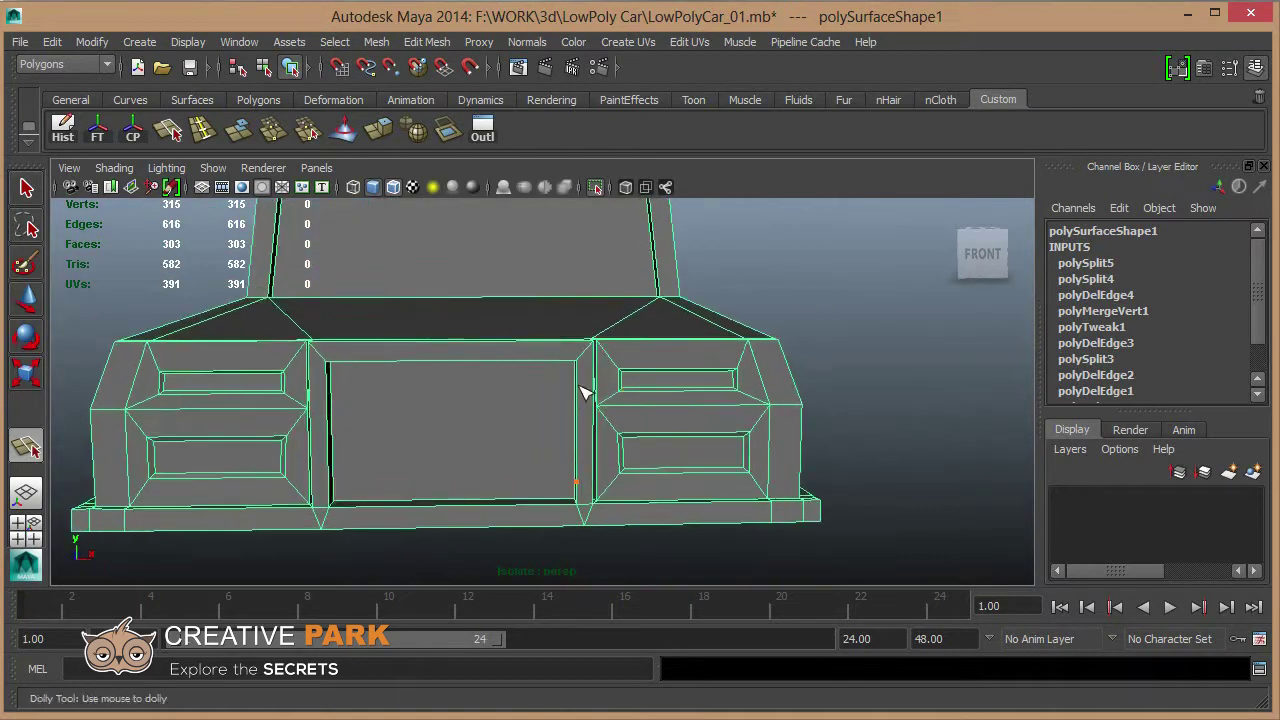
mouse_move(583, 392)
left_mouse_down("alt")
mouse_move(557, 429)
mouse_move(457, 309)
mouse_move(465, 316)
left_mouse_up("alt")
key("w")
left_click(460, 318)
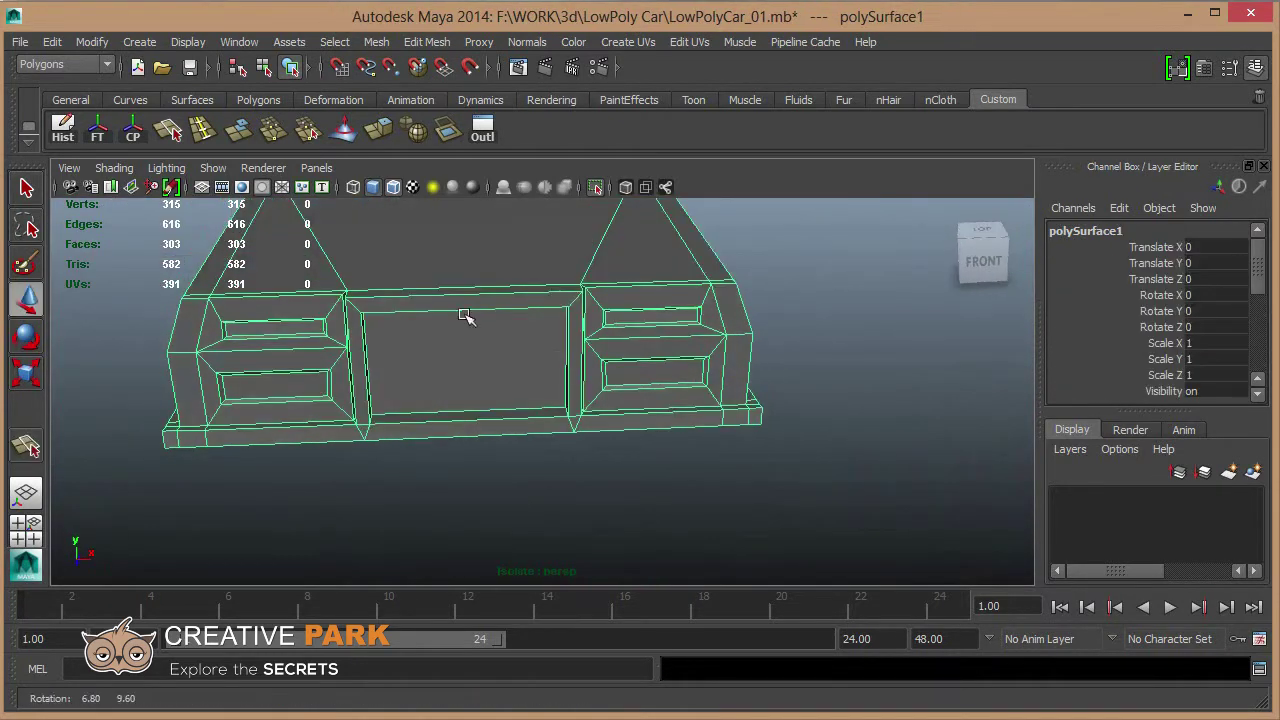
Freeze the body's transforms and delete the front corner's extra edge loop and vertical edge.
left_click(97, 130)
mouse_move(620, 360)
left_mouse_down("alt")
mouse_move(651, 363)
mouse_move(534, 360)
mouse_move(640, 390)
mouse_move(571, 429)
mouse_move(521, 378)
left_mouse_up("alt")
key("F10")
left_click(521, 378)
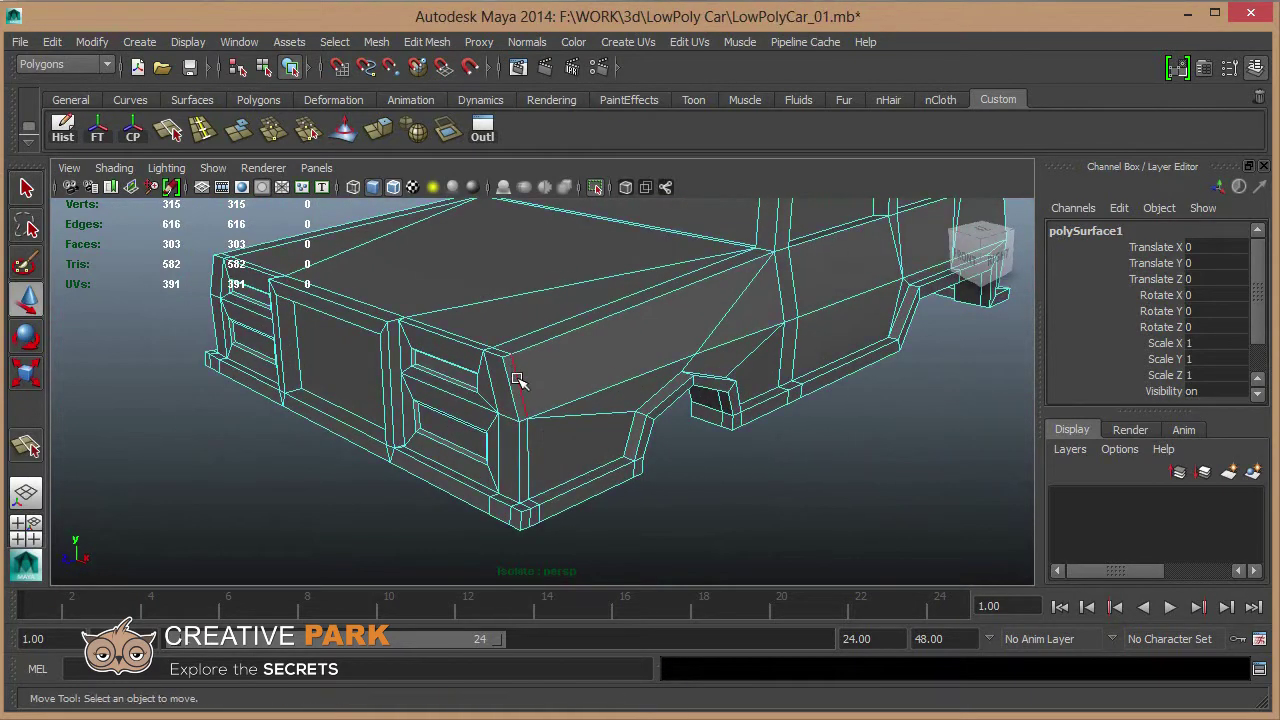
mouse_move(521, 410)
right_mouse_down("alt")
mouse_move(545, 463)
mouse_move(690, 470)
right_mouse_up("alt")
left_click_drag(620, 451, 495, 477, "alt")
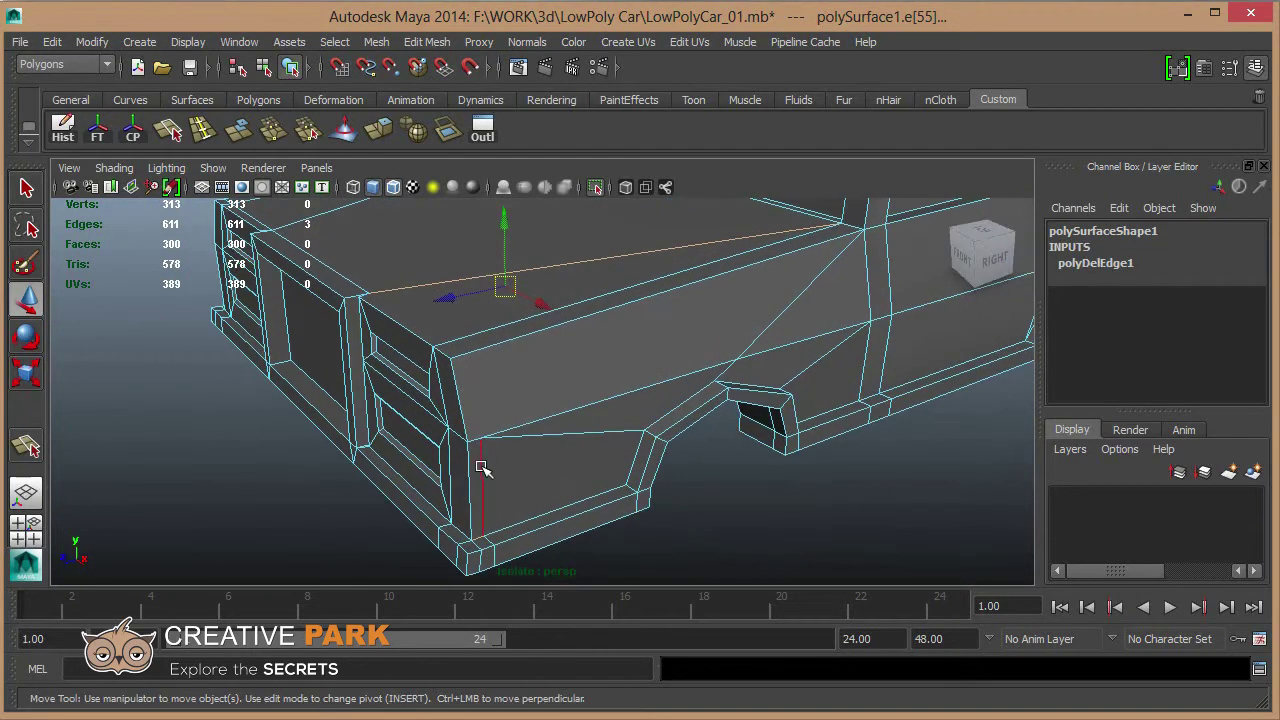
double_click(482, 467)
left_click(481, 463)
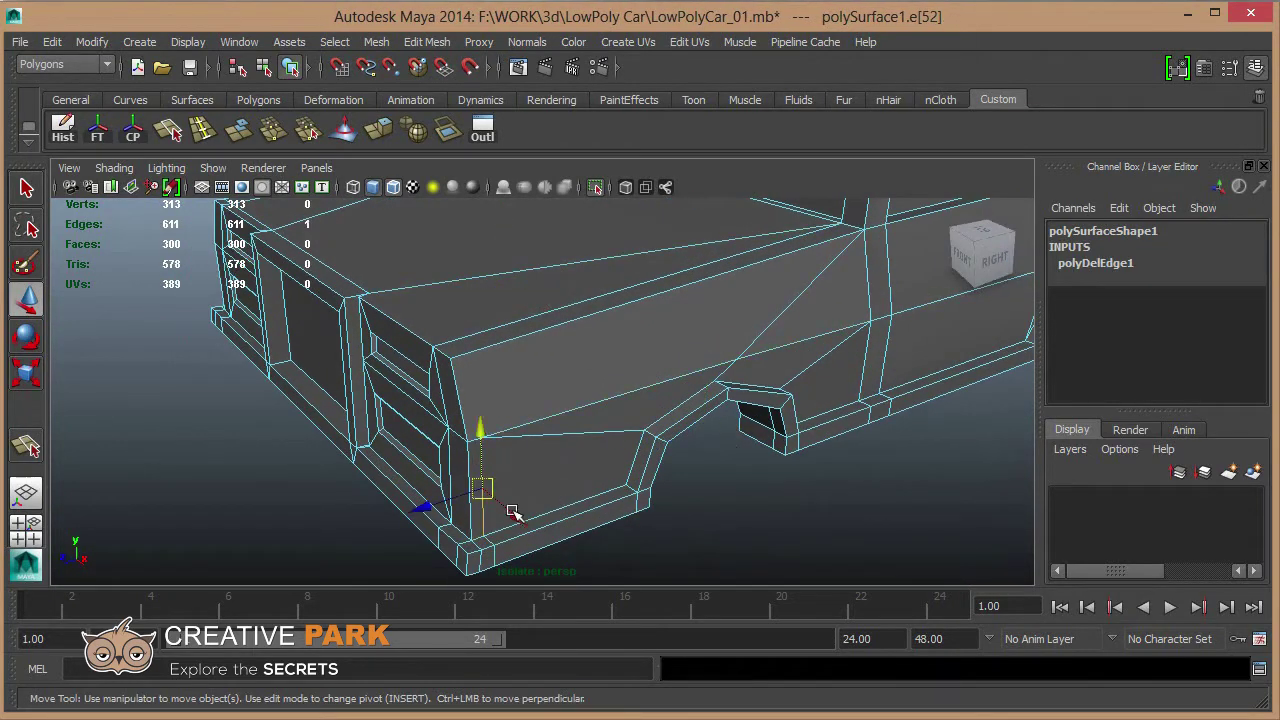
key("Delete")
key("Delete")
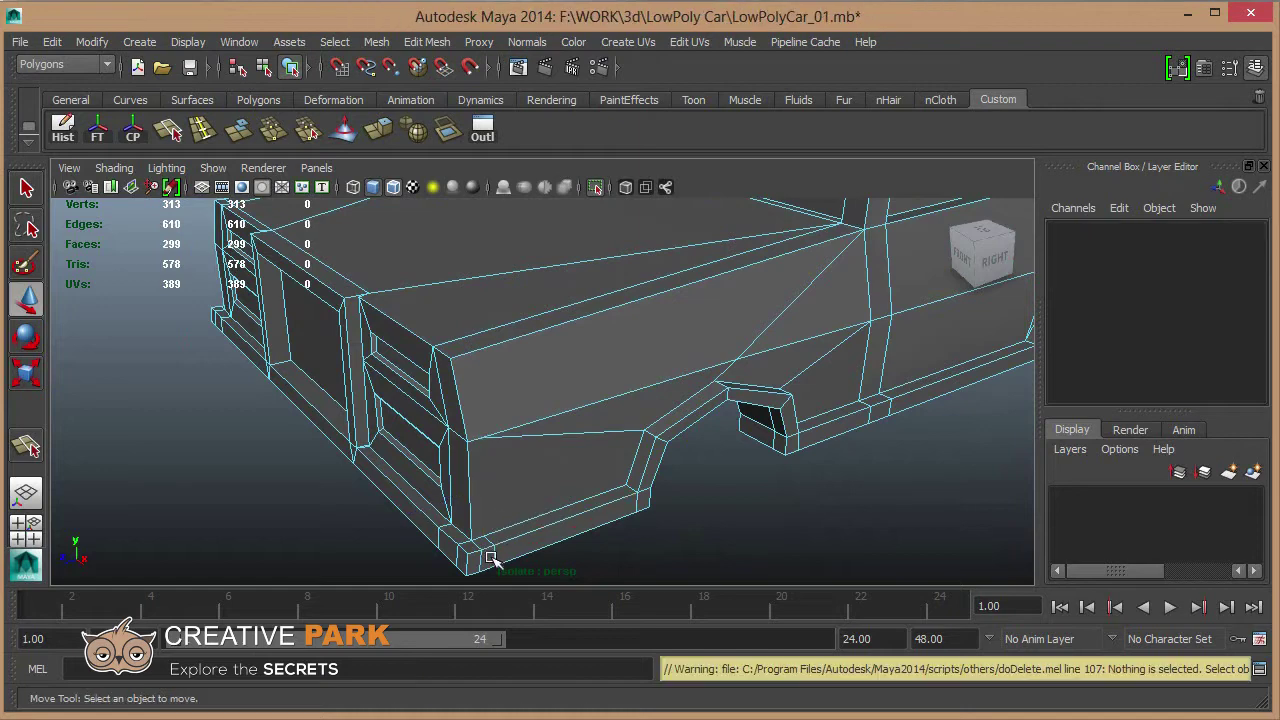
Delete the fender-side edge loop and merge the corner vertex into its neighbour.
left_click(495, 552)
right_click_drag(585, 578, 695, 550, "ctrl")
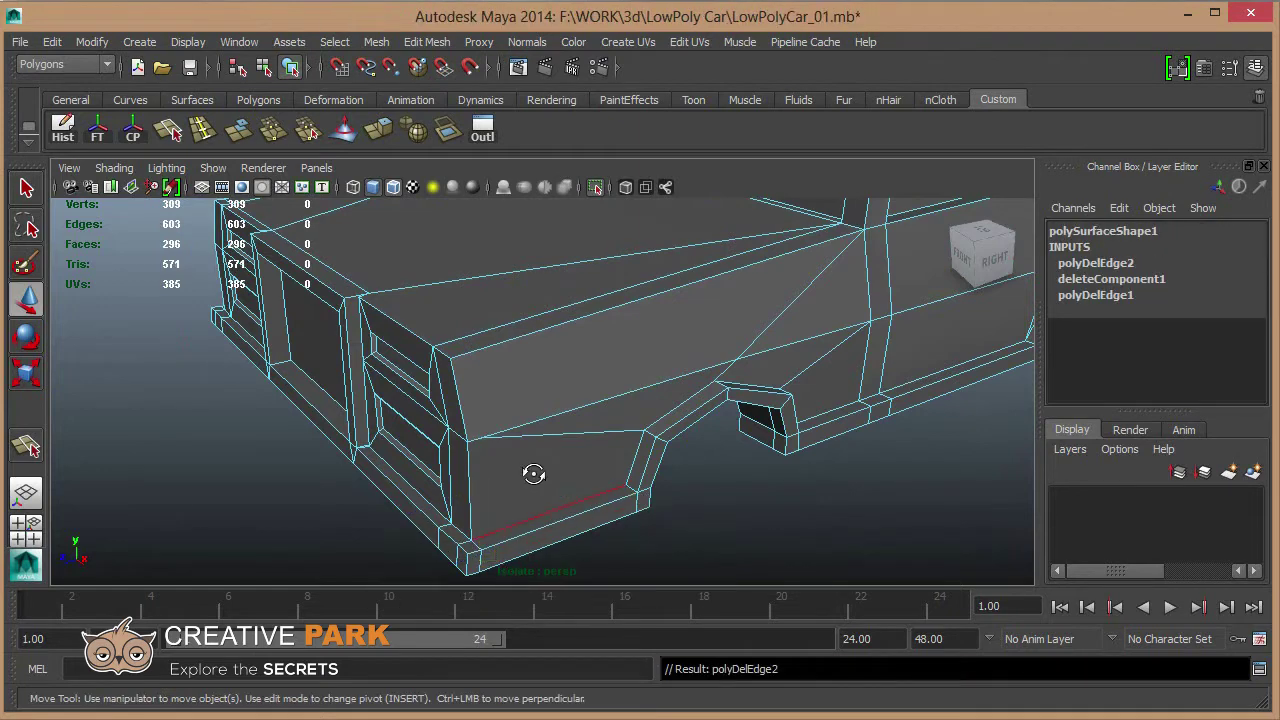
scroll(528, 471, "up", 2)
right_click_drag(440, 435, 452, 466, "shift")
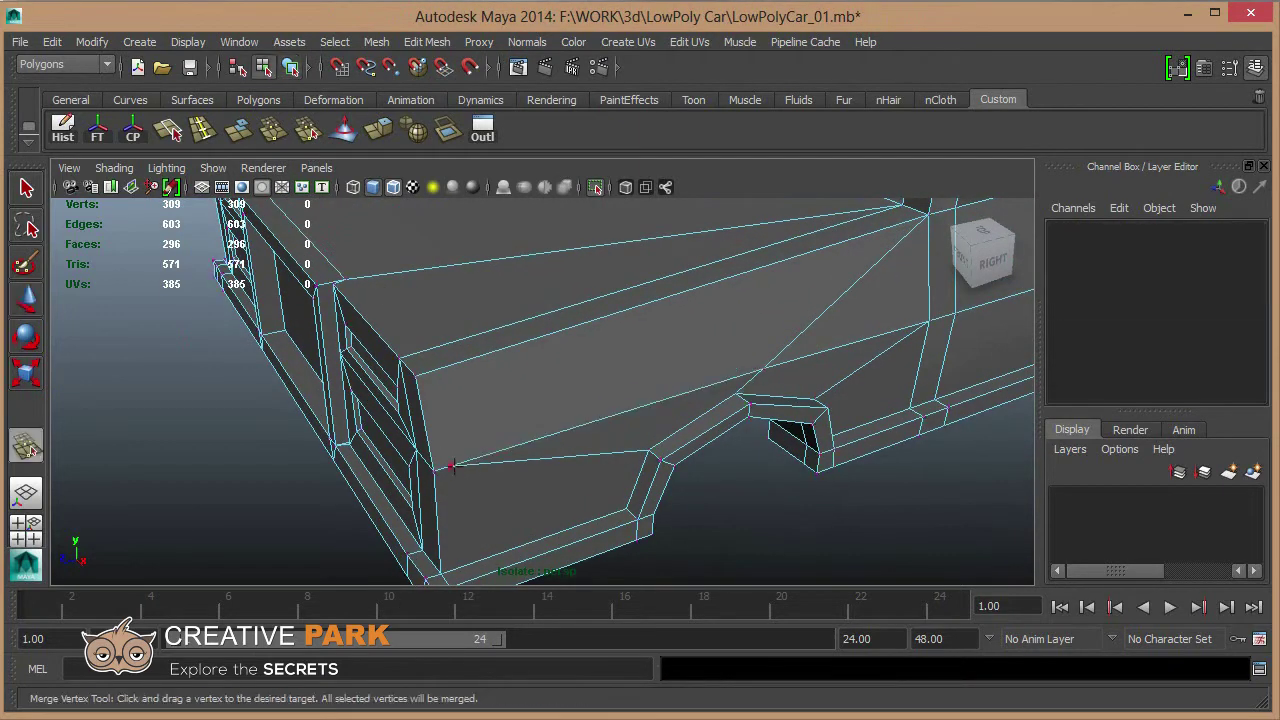
left_click_drag(450, 465, 434, 468)
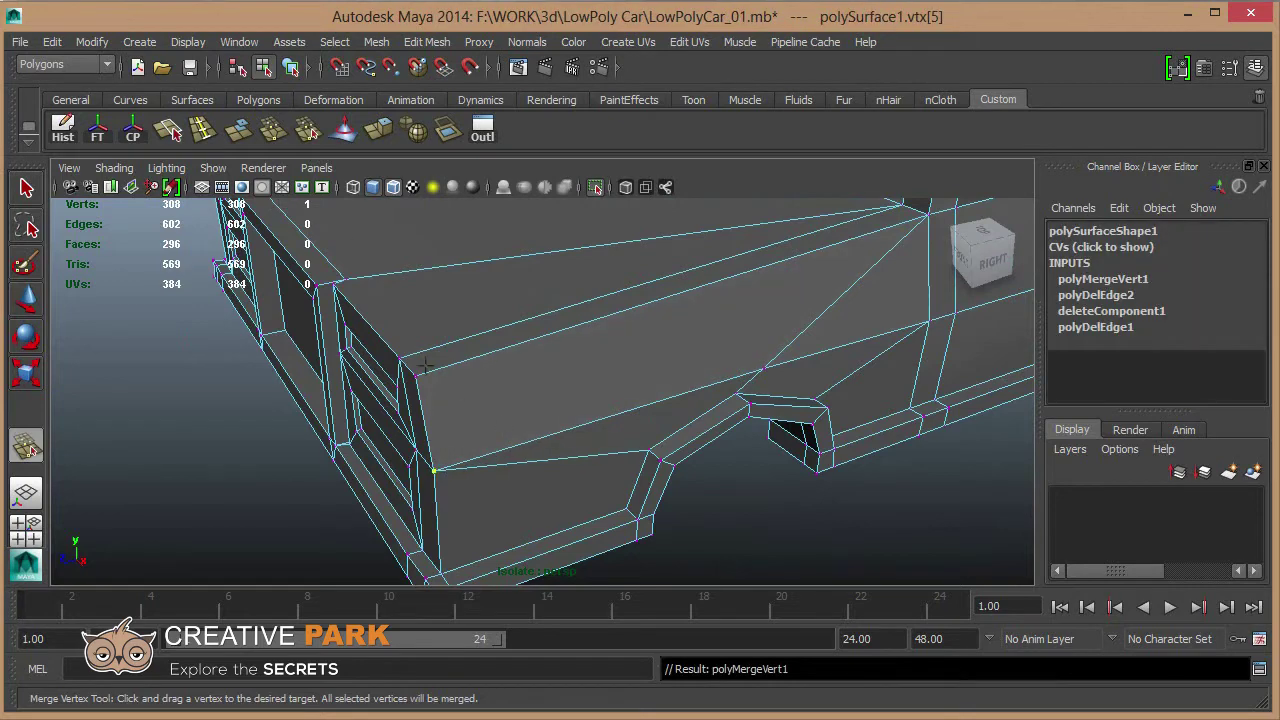
mouse_move(424, 367)
left_mouse_down("alt")
mouse_move(430, 413)
mouse_move(405, 385)
mouse_move(375, 398)
mouse_move(402, 382)
left_mouse_up("alt")
key("ctrl+z")
mouse_move(483, 417)
left_mouse_down("alt")
mouse_move(430, 400)
mouse_move(300, 210)
left_mouse_up("alt")
key("ctrl+z")
Split new edges across the fender and the bottom front corner face.
key("w")
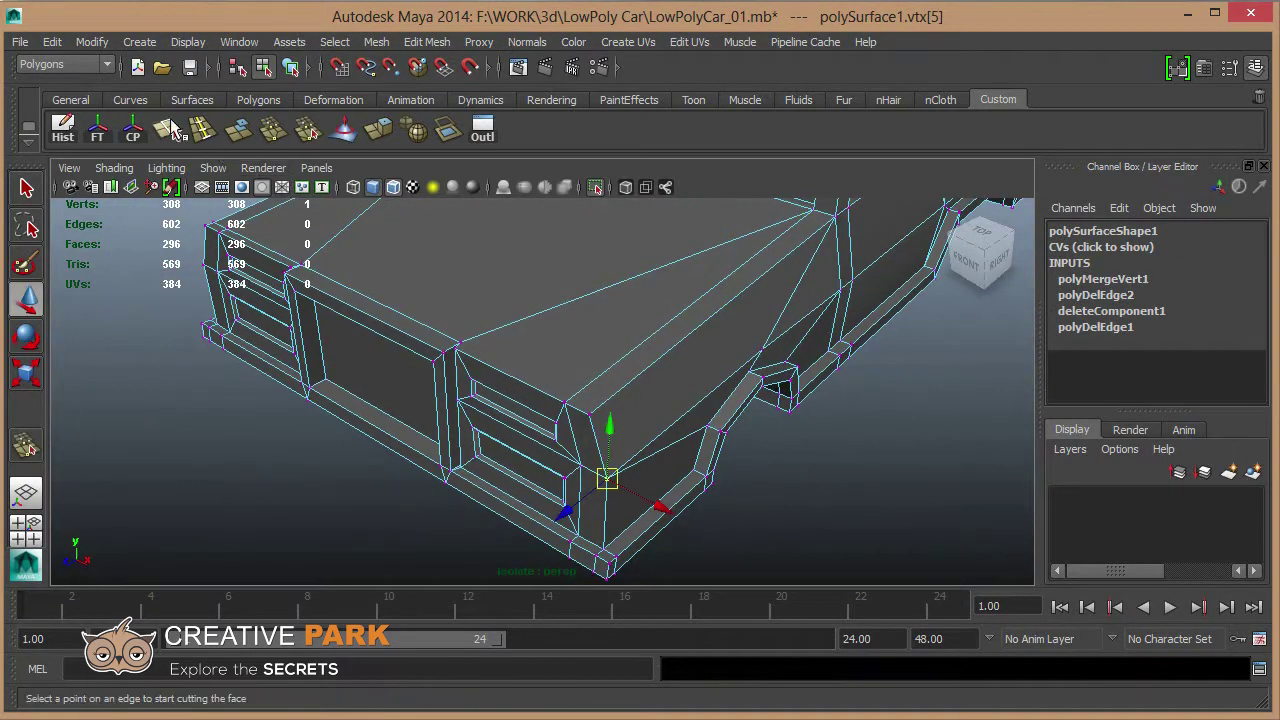
left_click(168, 128)
key("Return")
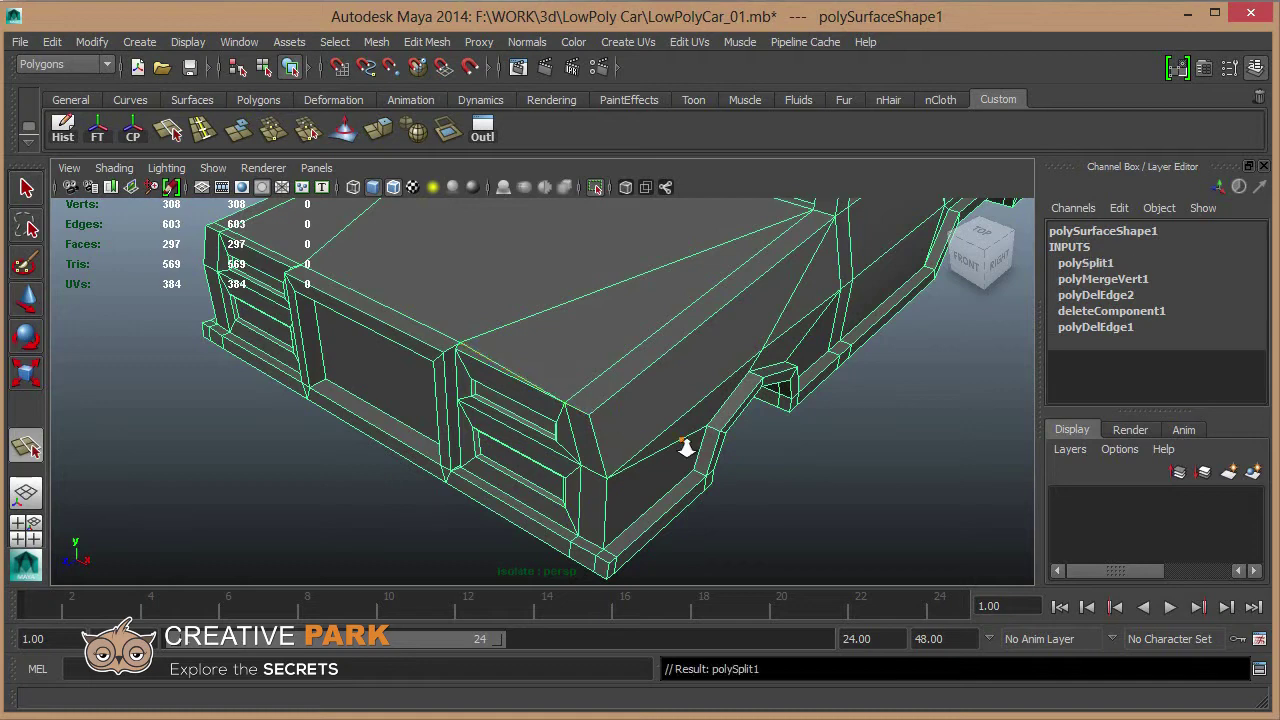
left_click_drag(686, 443, 591, 434, "alt")
mouse_move(591, 434)
right_mouse_down("alt")
mouse_move(573, 446)
mouse_move(530, 381)
right_mouse_up("alt")
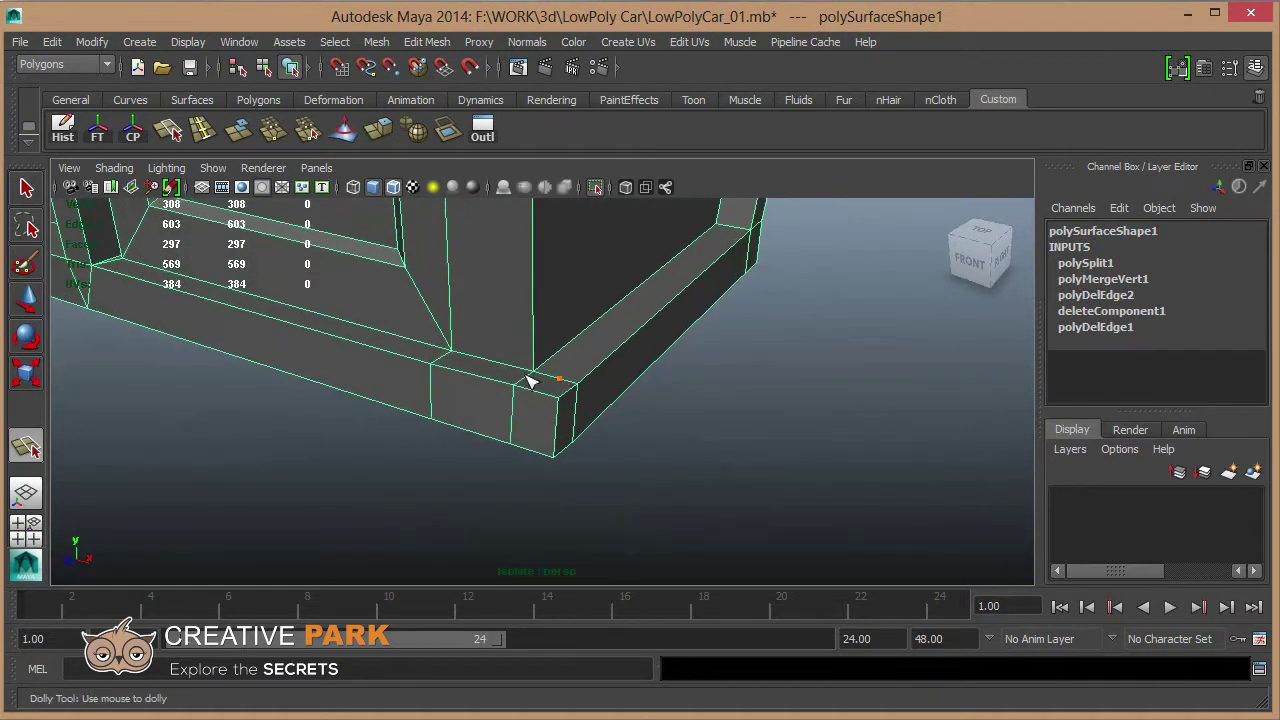
left_click(545, 400)
key("Return")
Delete the unneeded edge loop running through the front corner.
key("w")
left_click(576, 404)
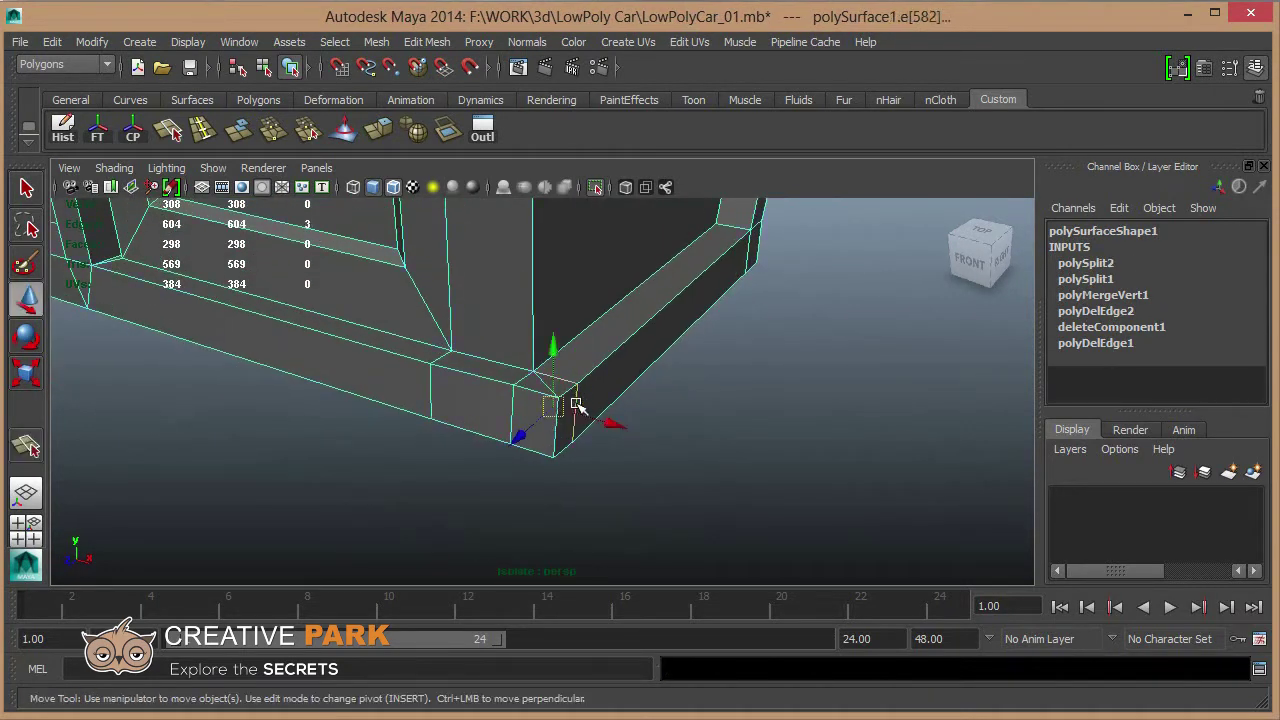
right_click_drag(614, 440, 737, 397, "ctrl")
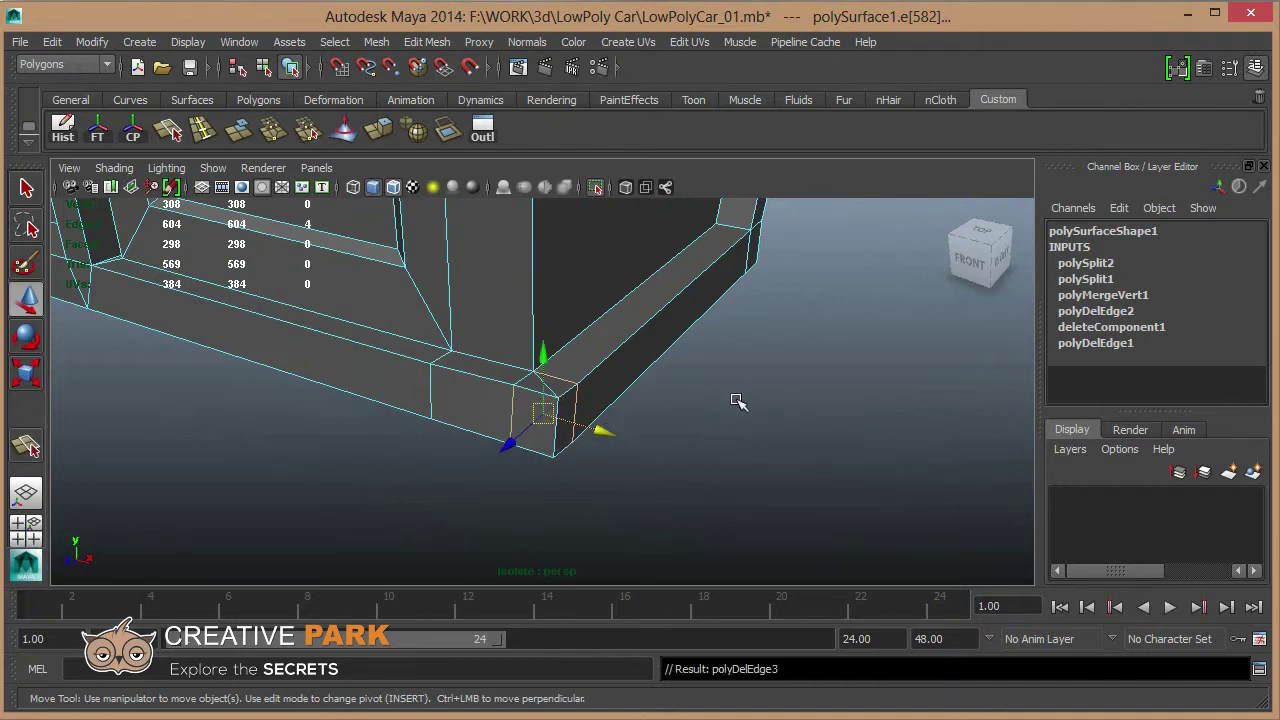
mouse_move(737, 400)
left_mouse_down("alt")
mouse_move(480, 408)
mouse_move(502, 390)
left_mouse_up("alt")
right_click_drag(502, 390, 577, 437, "alt")
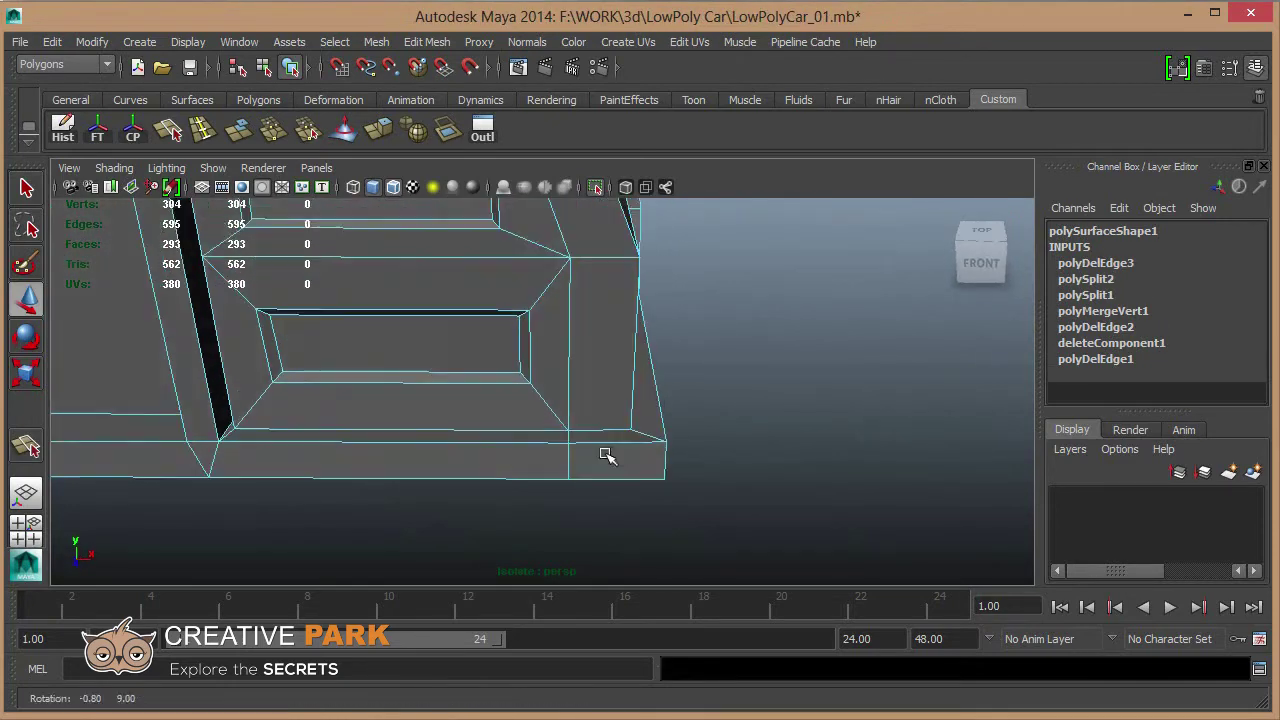
middle_click_drag(606, 451, 520, 440, "alt")
Split the lower front panel's bottom and delete the old edge loop there.
left_click(168, 130)
key("y")
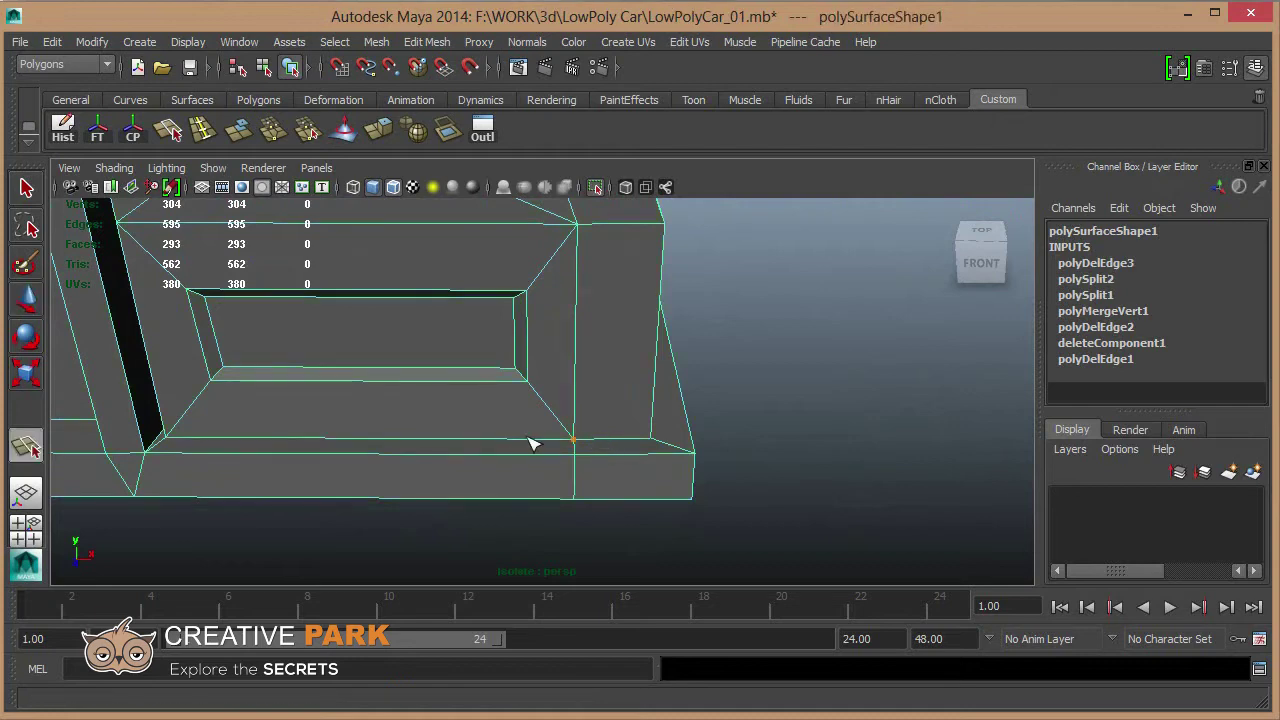
key("Return")
key("w")
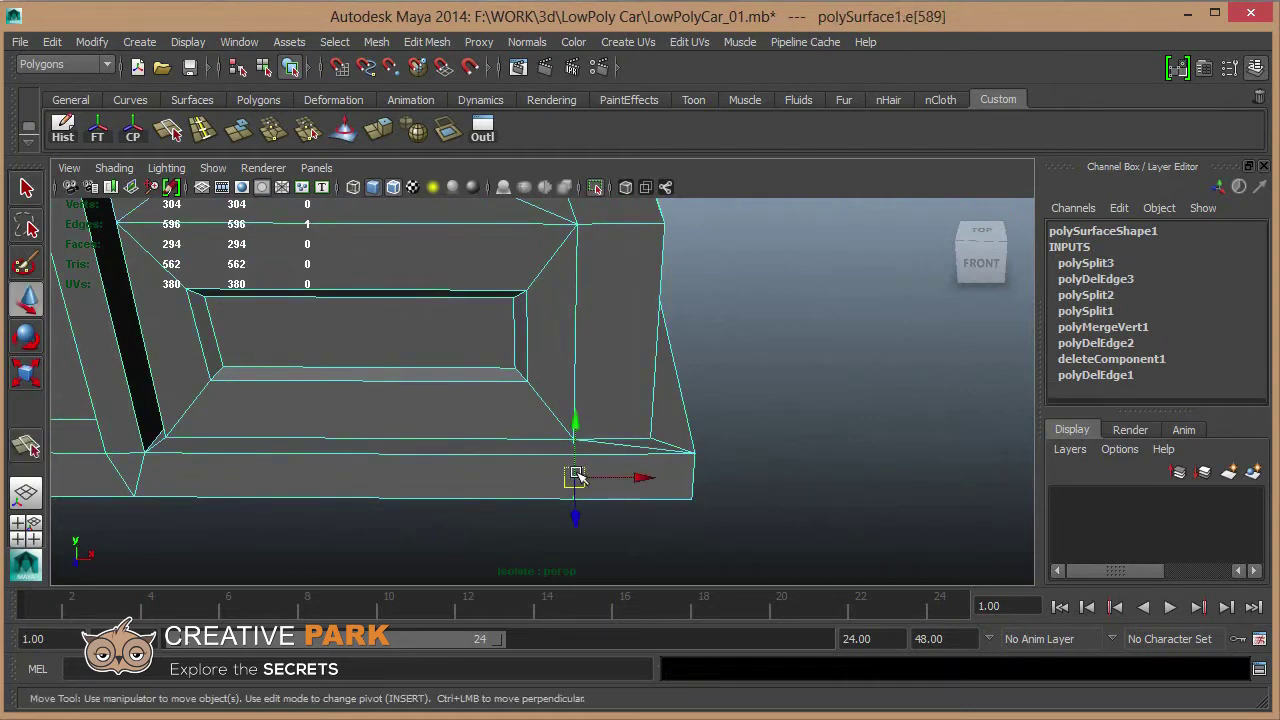
right_click(646, 468, "shift")
mouse_move(785, 451)
left_mouse_down("alt")
mouse_move(529, 449)
mouse_move(600, 423)
mouse_move(731, 443)
mouse_move(626, 400)
mouse_move(566, 417)
mouse_move(609, 457)
left_mouse_up("alt")
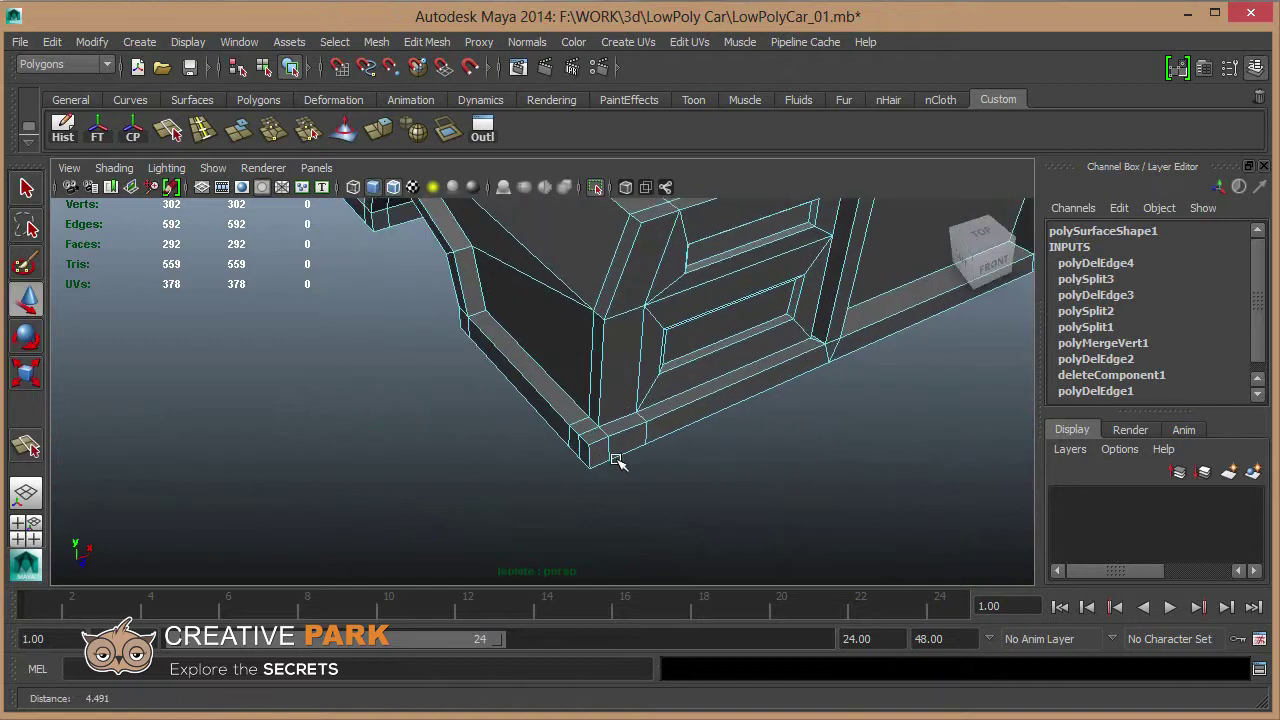
Split the bottom corner and remove its redundant edge loop, leaving 584 edges.
key("y")
key("Return")
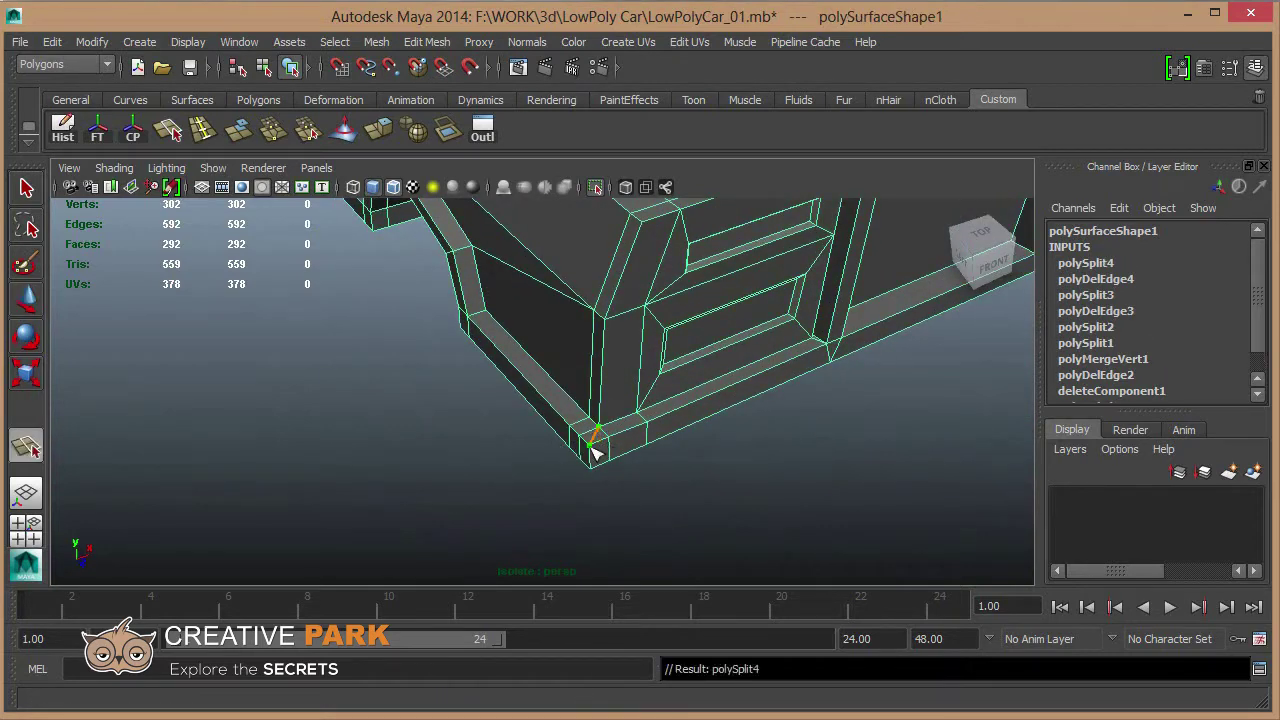
scroll(586, 445, "up", 2)
key("w")
left_click(625, 468)
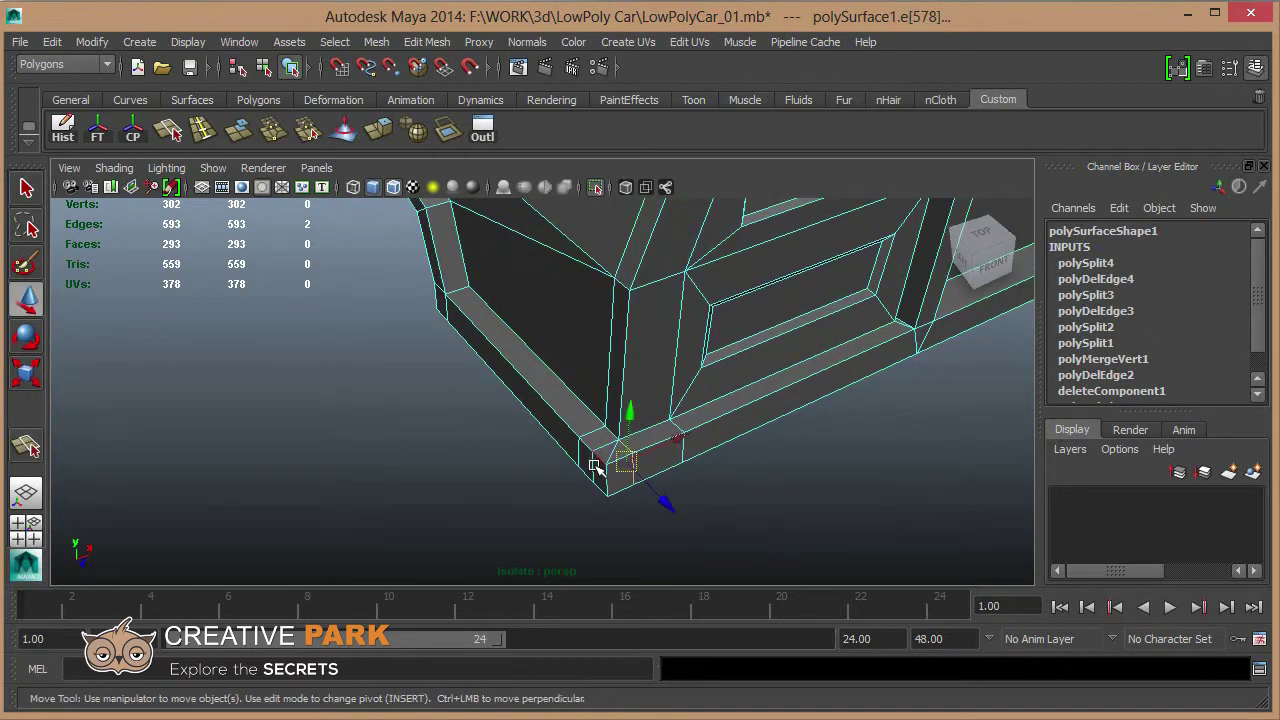
right_click_drag(712, 500, 834, 477, "ctrl")
mouse_move(728, 437)
left_mouse_down("alt")
mouse_move(581, 441)
mouse_move(585, 483)
left_mouse_up("alt")
scroll(519, 285, "up", 1)
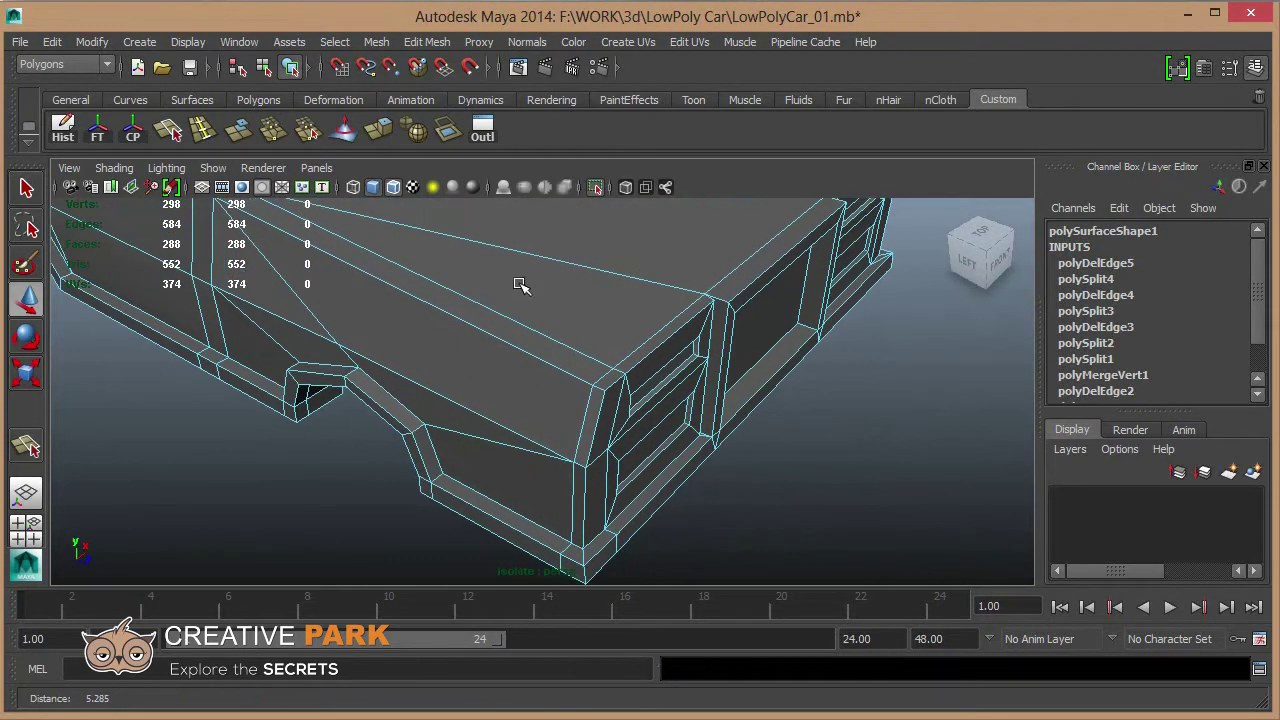
key("F8")
Clear the mesh's construction history and delete the side sill edge loop.
left_click(63, 124)
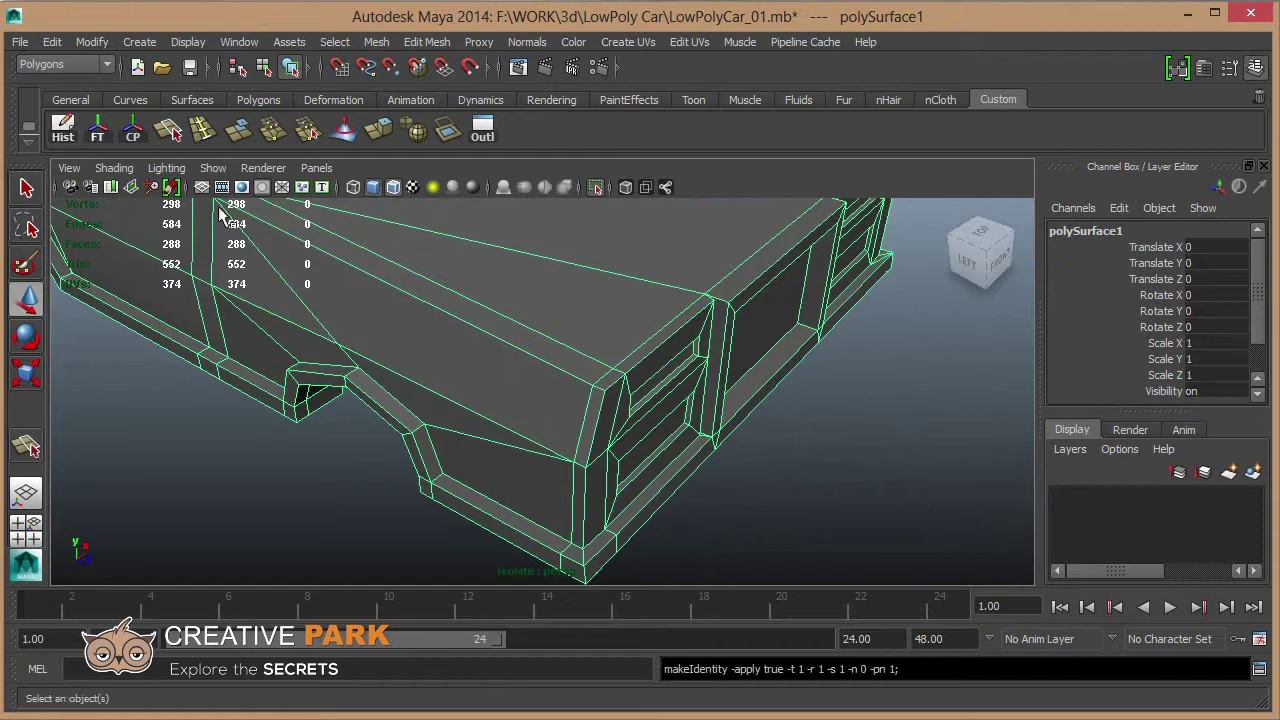
mouse_move(620, 440)
left_mouse_down("alt")
mouse_move(651, 434)
mouse_move(645, 318)
left_mouse_up("alt")
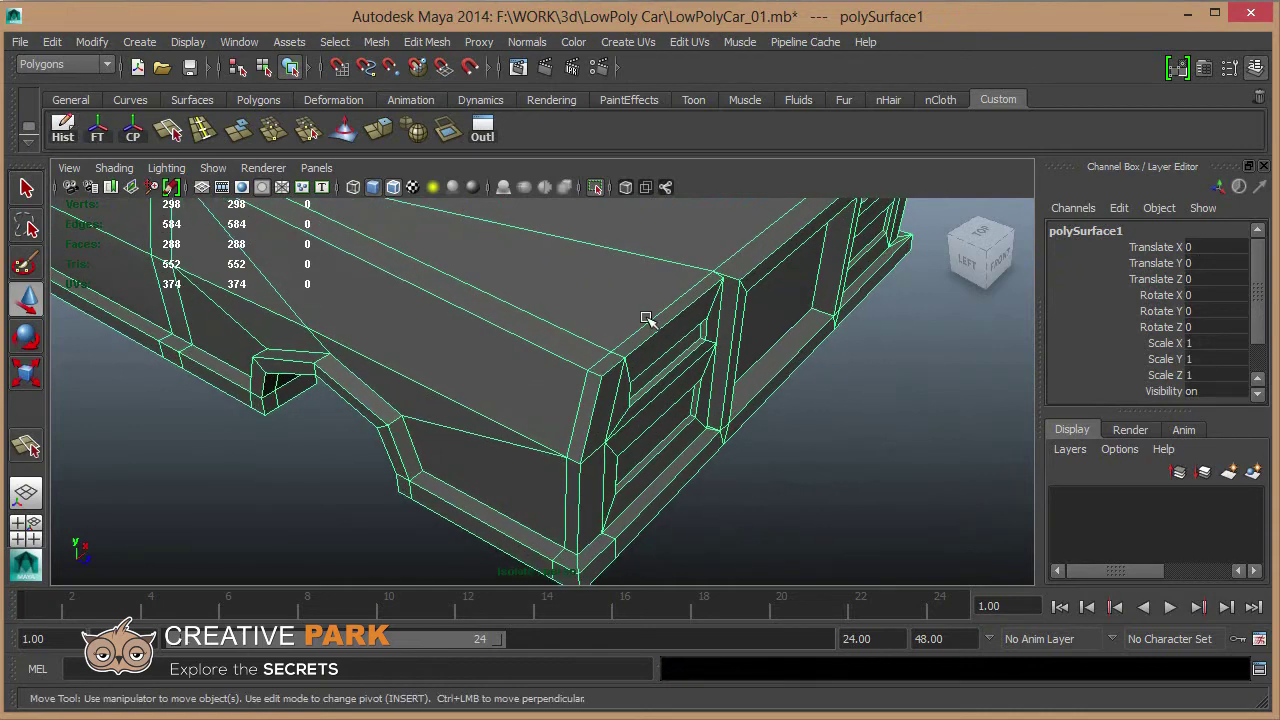
key("F10")
left_click(569, 480)
right_click_drag(680, 508, 757, 455, "shift")
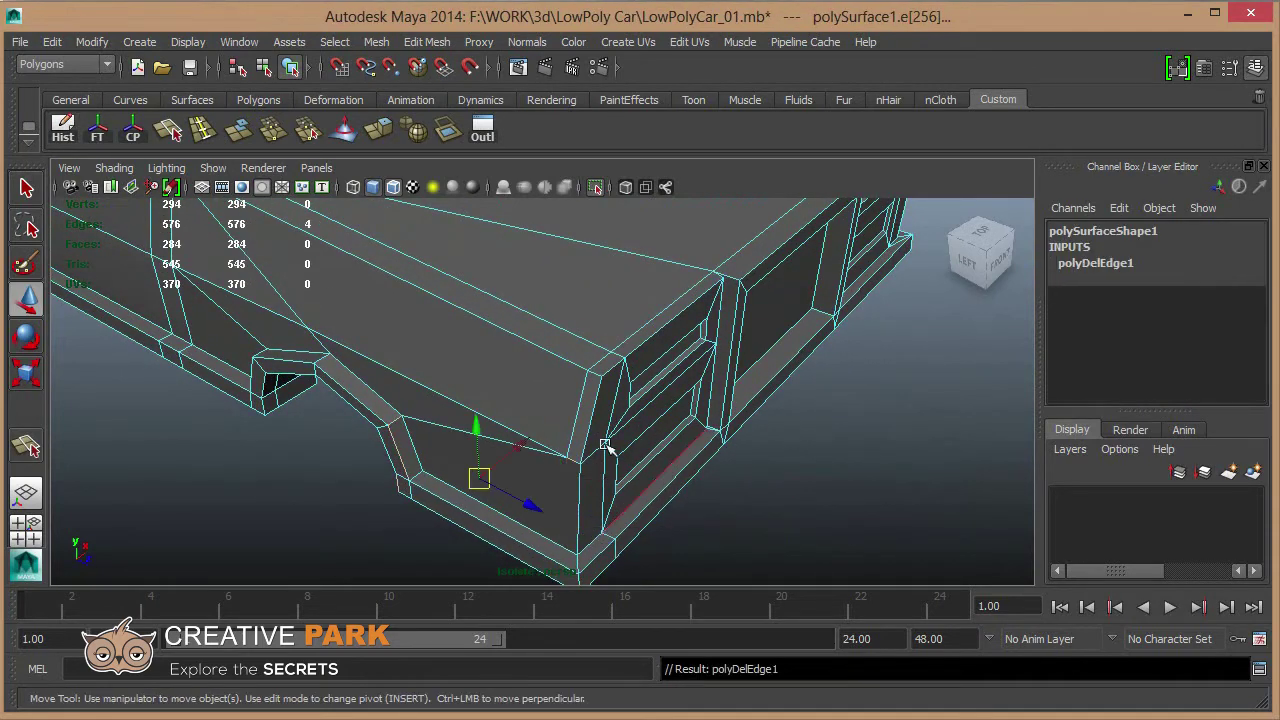
Merge the stray vertex into the lower front corner vertex.
mouse_move(606, 445)
left_mouse_down("alt")
mouse_move(590, 430)
mouse_move(590, 460)
left_mouse_up("alt")
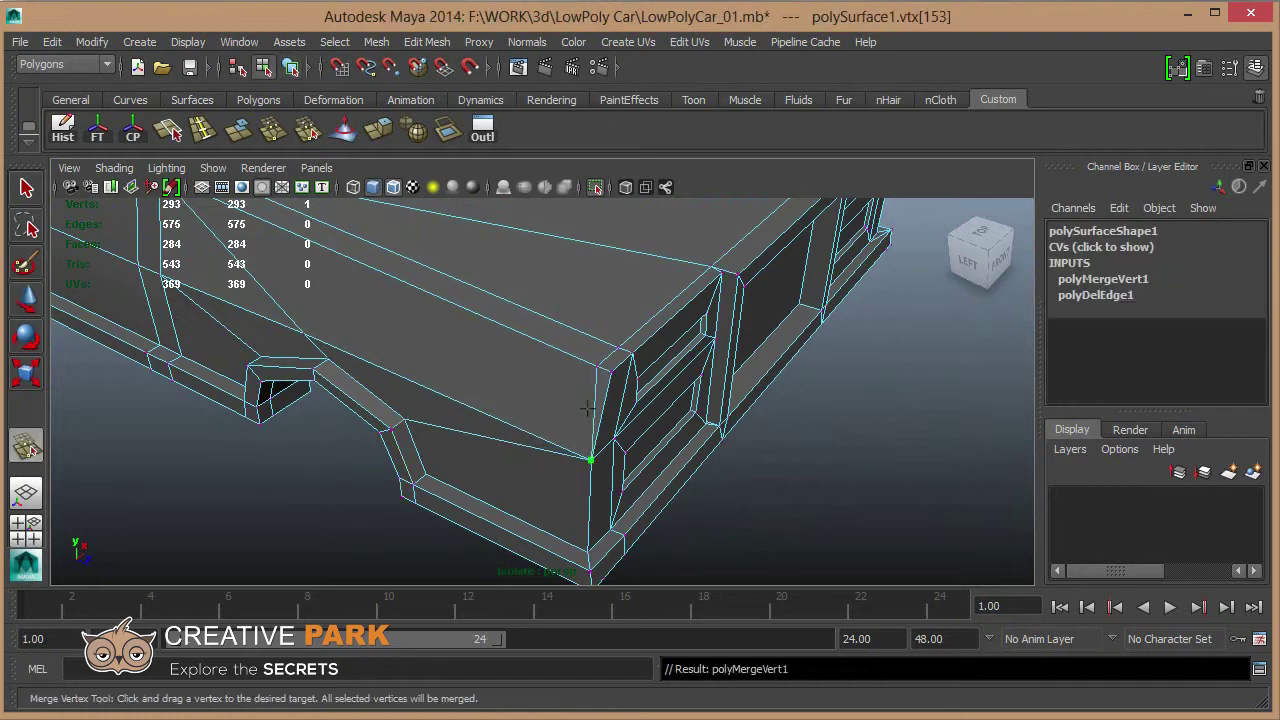
key("w")
left_click(597, 385)
key("f")
mouse_move(563, 400)
left_mouse_down("alt")
mouse_move(586, 423)
mouse_move(651, 423)
mouse_move(699, 448)
mouse_move(670, 440)
left_mouse_up("alt")
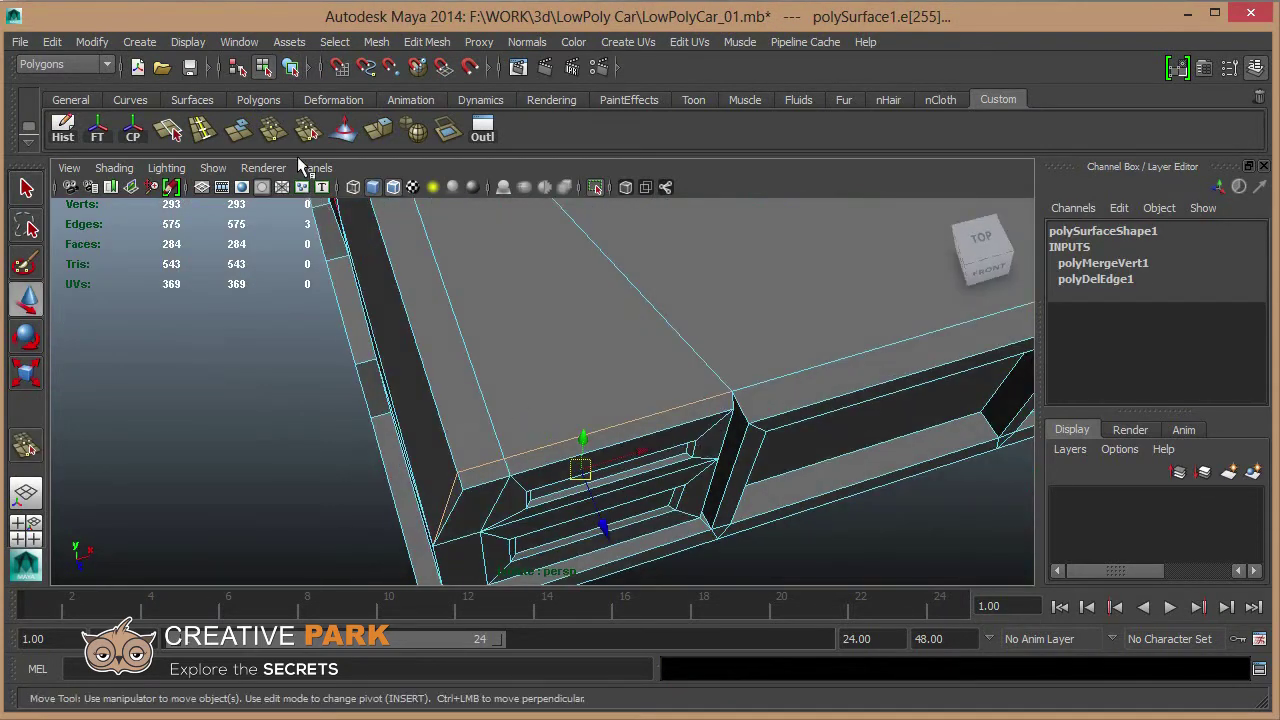
key("g")
left_click_drag(505, 458, 478, 472)
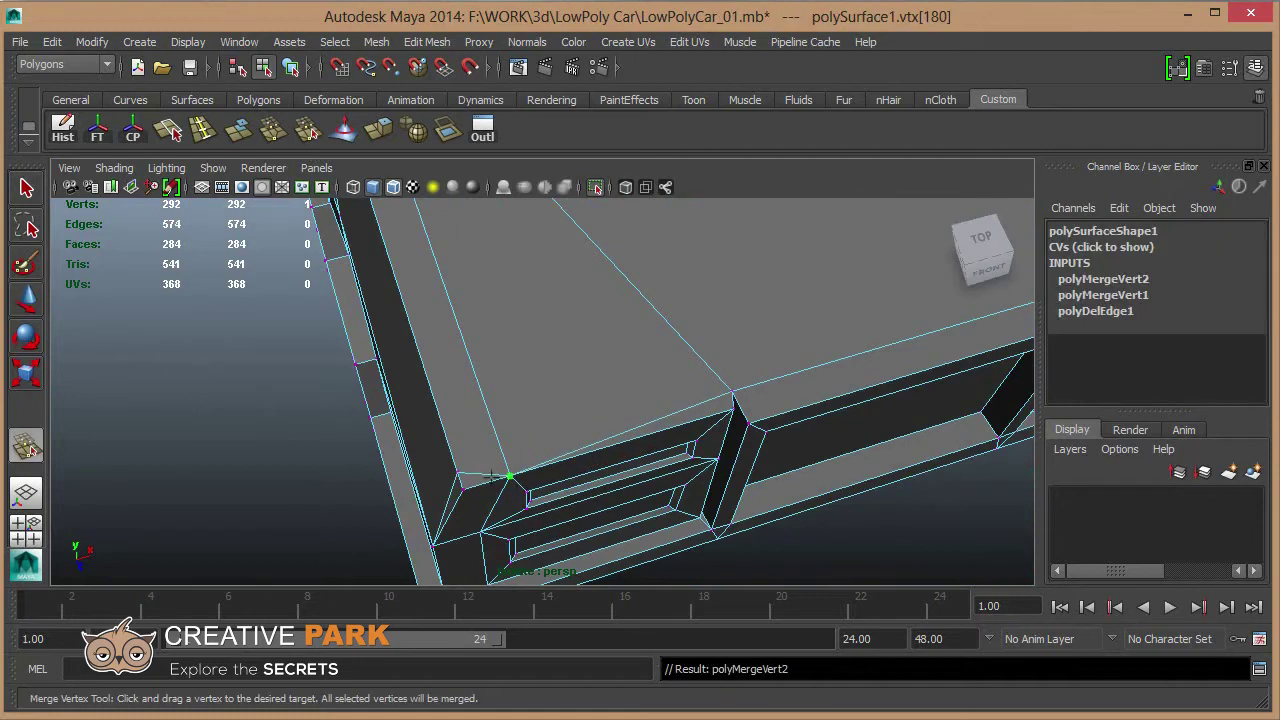
Delete the two leftover edges at the front corner, leaving 291 vertices.
key("w")
left_click(600, 437, "shift")
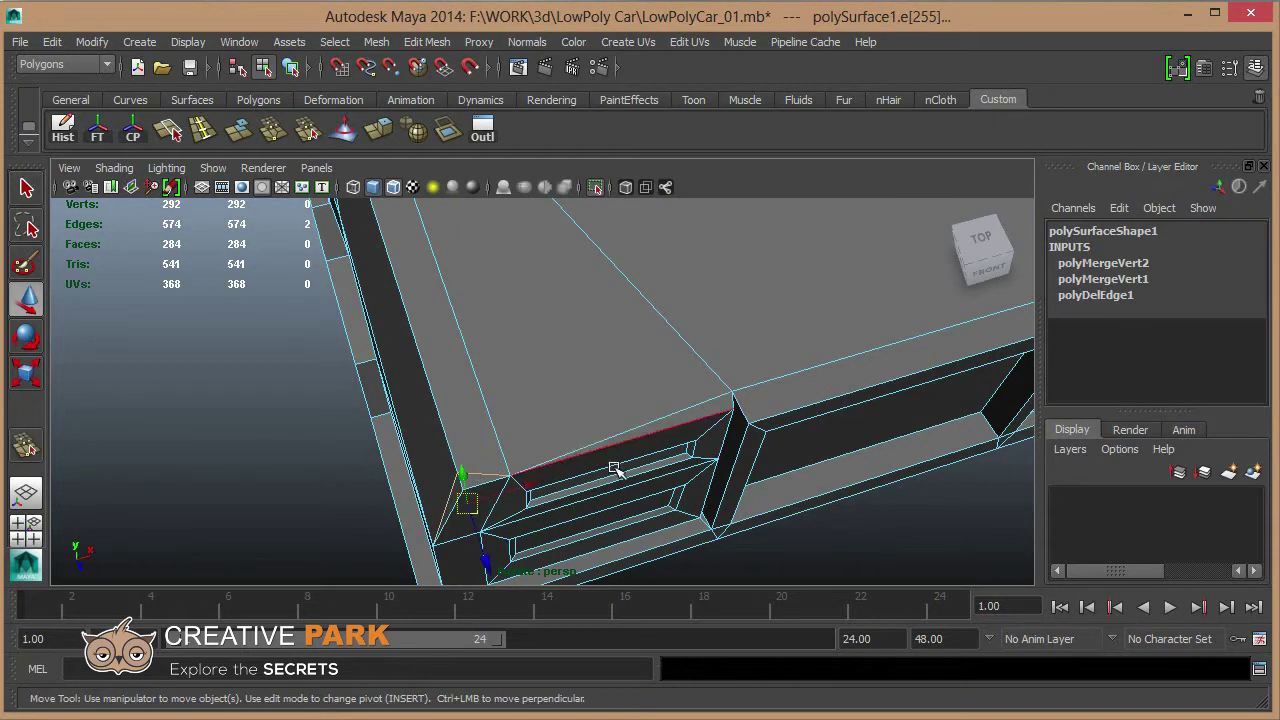
right_click_drag(615, 470, 668, 397, "shift")
key("F8")
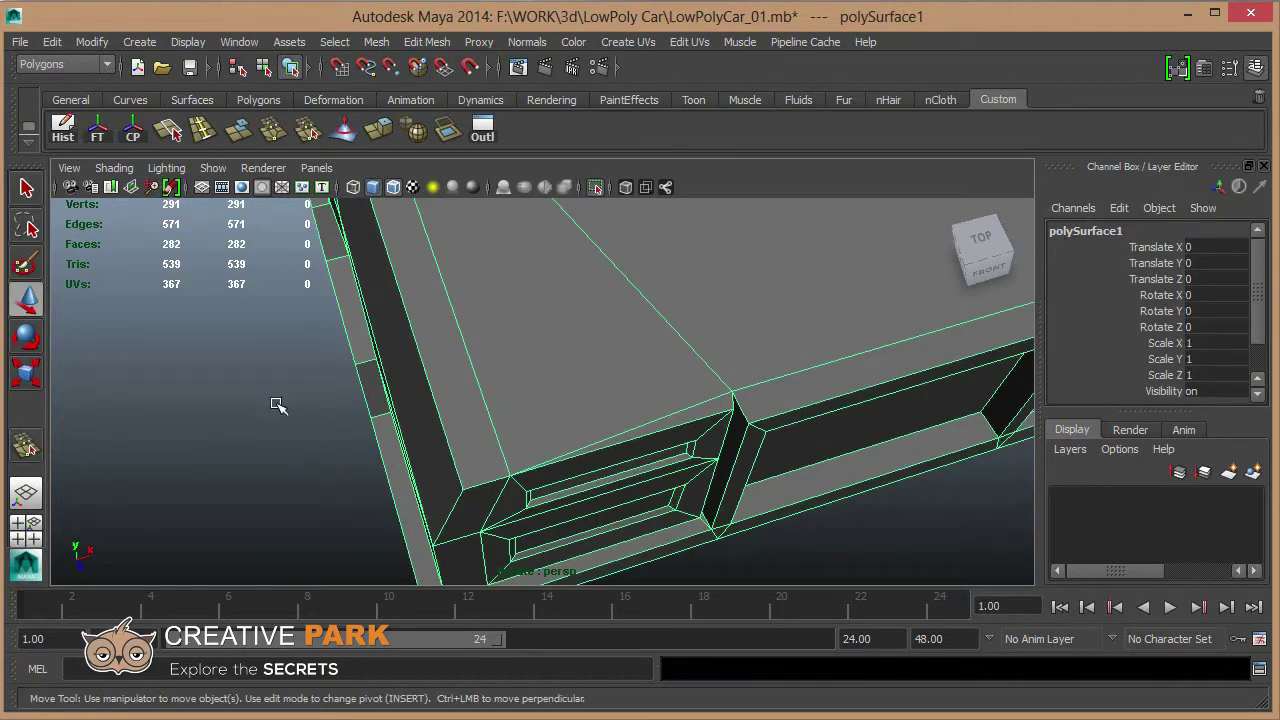
mouse_move(278, 405)
left_mouse_down("alt")
mouse_move(600, 449)
mouse_move(686, 409)
mouse_move(514, 363)
left_mouse_up("alt")
Delete the bottom edge and an edge loop on the rear bottom strip.
right_click_drag(514, 363, 520, 428, "alt")
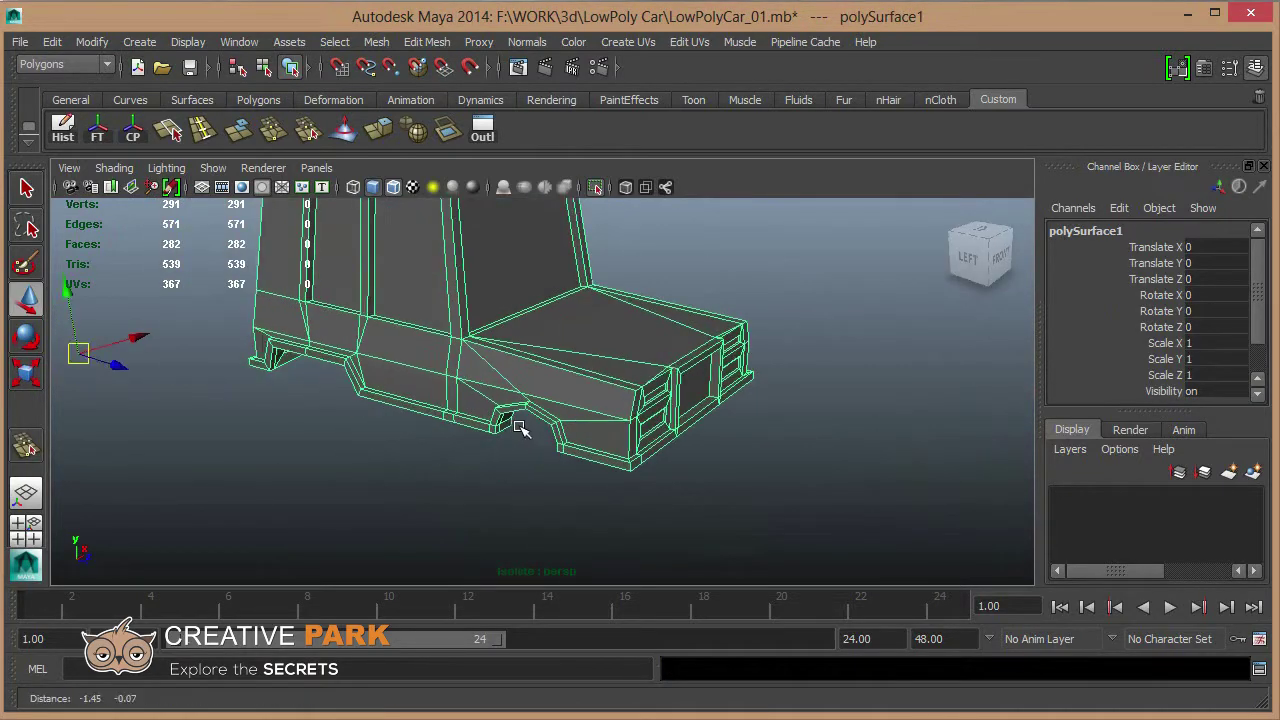
mouse_move(520, 428)
left_mouse_down("alt")
mouse_move(509, 409)
mouse_move(523, 409)
mouse_move(451, 437)
mouse_move(668, 412)
mouse_move(380, 423)
mouse_move(608, 403)
mouse_move(391, 414)
mouse_move(314, 476)
left_mouse_up("alt")
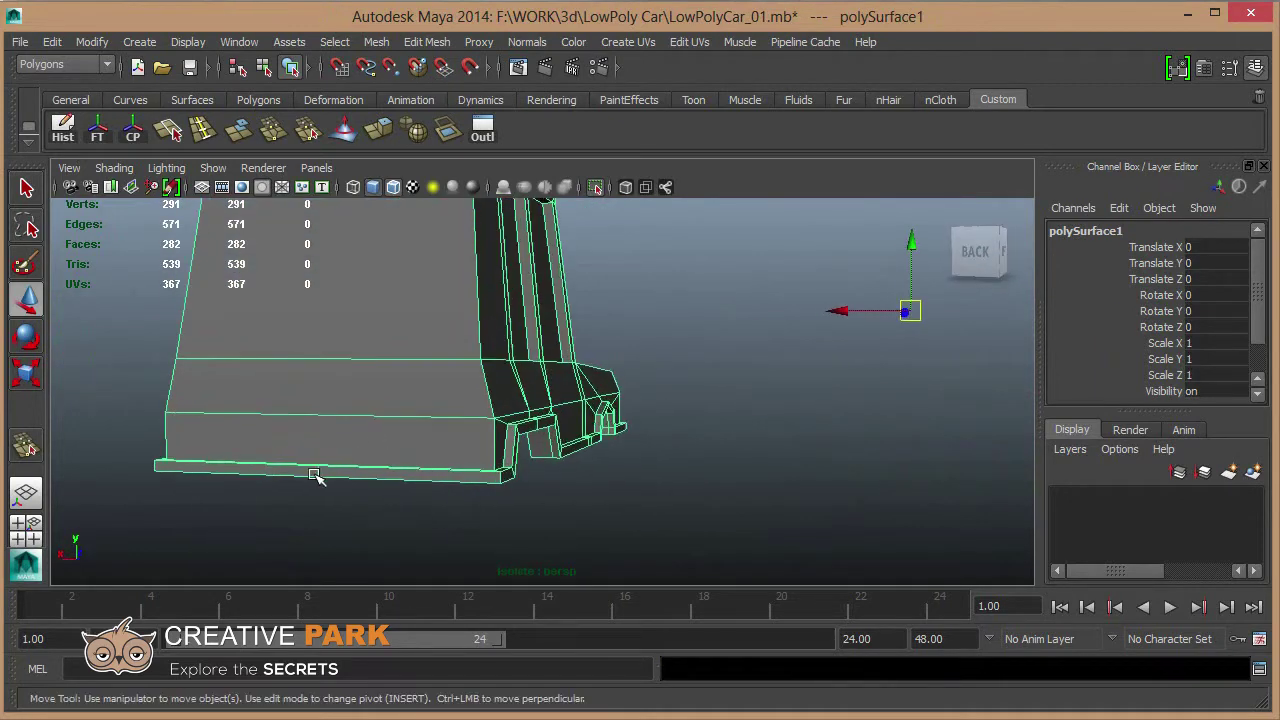
key("F10")
left_click(320, 471)
mouse_move(408, 491)
right_mouse_down("shift")
mouse_move(457, 506)
mouse_move(524, 461)
right_mouse_up("shift")
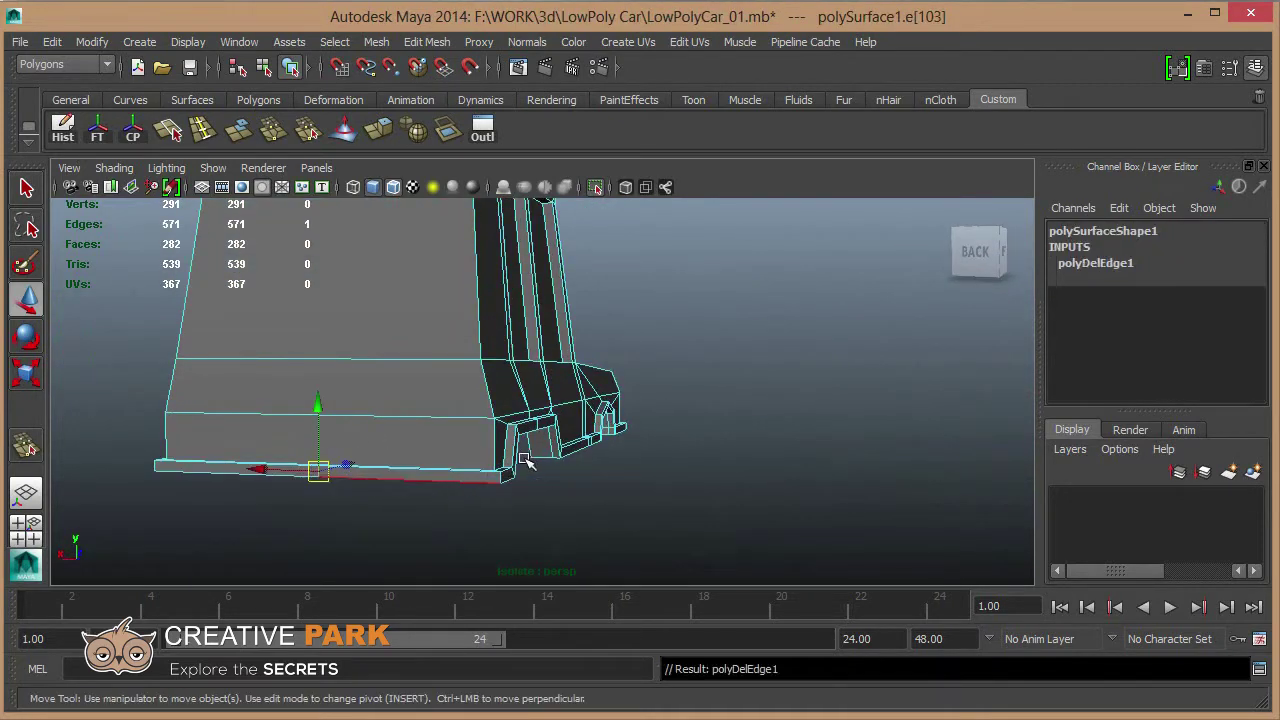
mouse_move(524, 461)
left_mouse_down("alt")
mouse_move(429, 486)
mouse_move(486, 409)
left_mouse_up("alt")
scroll(486, 409, "up", 3)
right_click_drag(520, 427, 560, 395, "shift")
left_click_drag(543, 363, 574, 474, "alt")
scroll(528, 430, "up", 3)
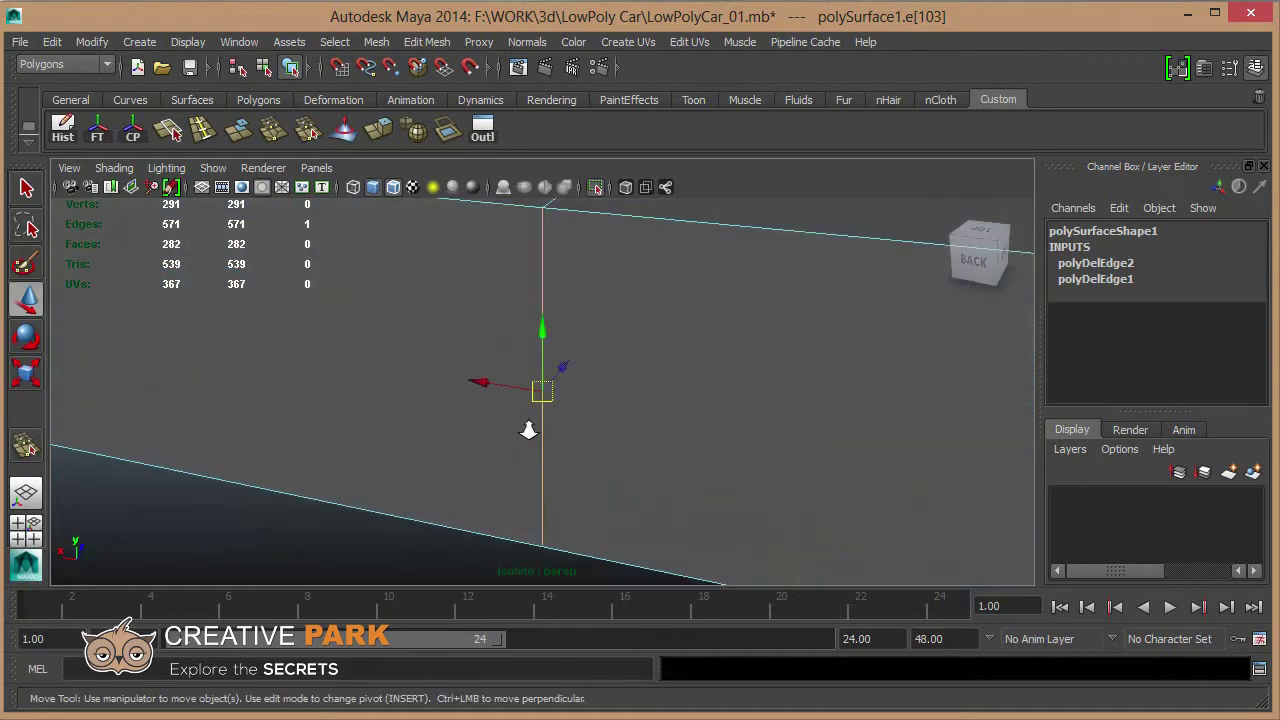
Scale the two strip vertices together and merge them into one.
left_click_drag(528, 430, 576, 298, "alt")
left_click_drag(593, 347, 563, 449, "alt")
key("ctrl+F9")
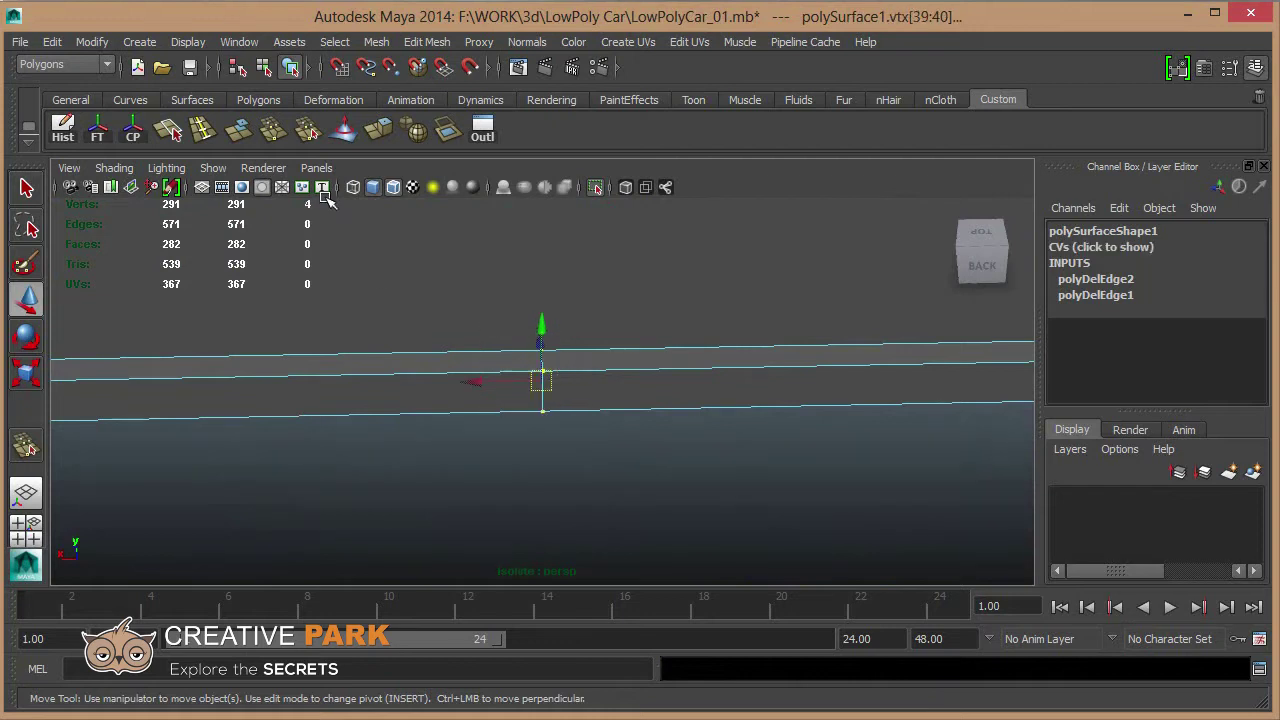
key("r")
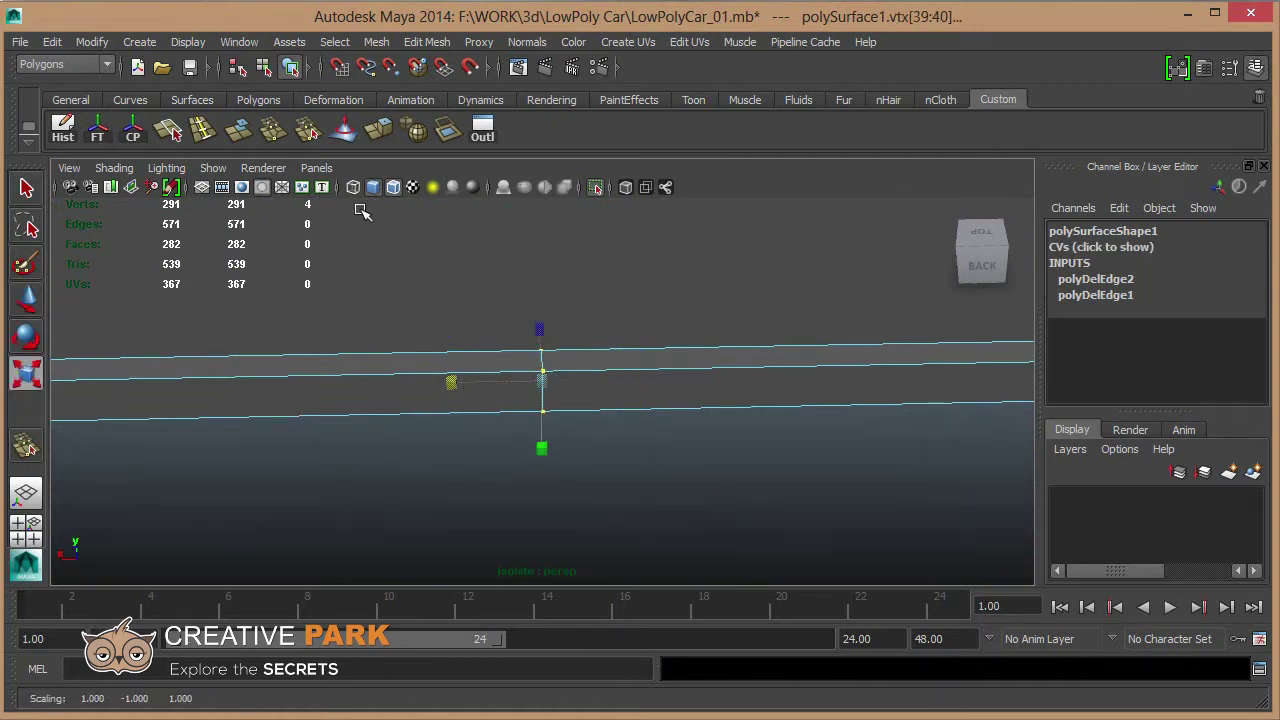
right_click_drag(490, 333, 584, 371, "shift")
key("w")
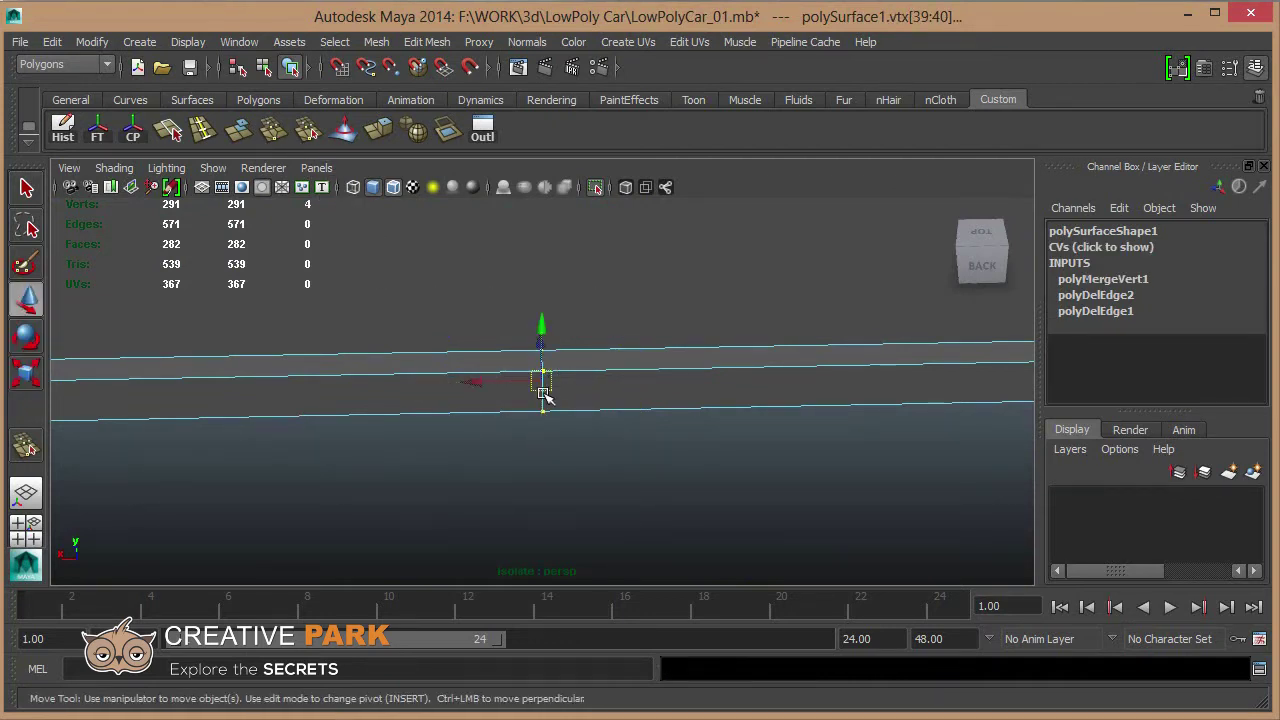
Delete the strip's lengthwise edge loop and the two remaining faces.
left_click_drag(609, 400, 591, 457, "alt")
key("F10")
left_click(574, 412)
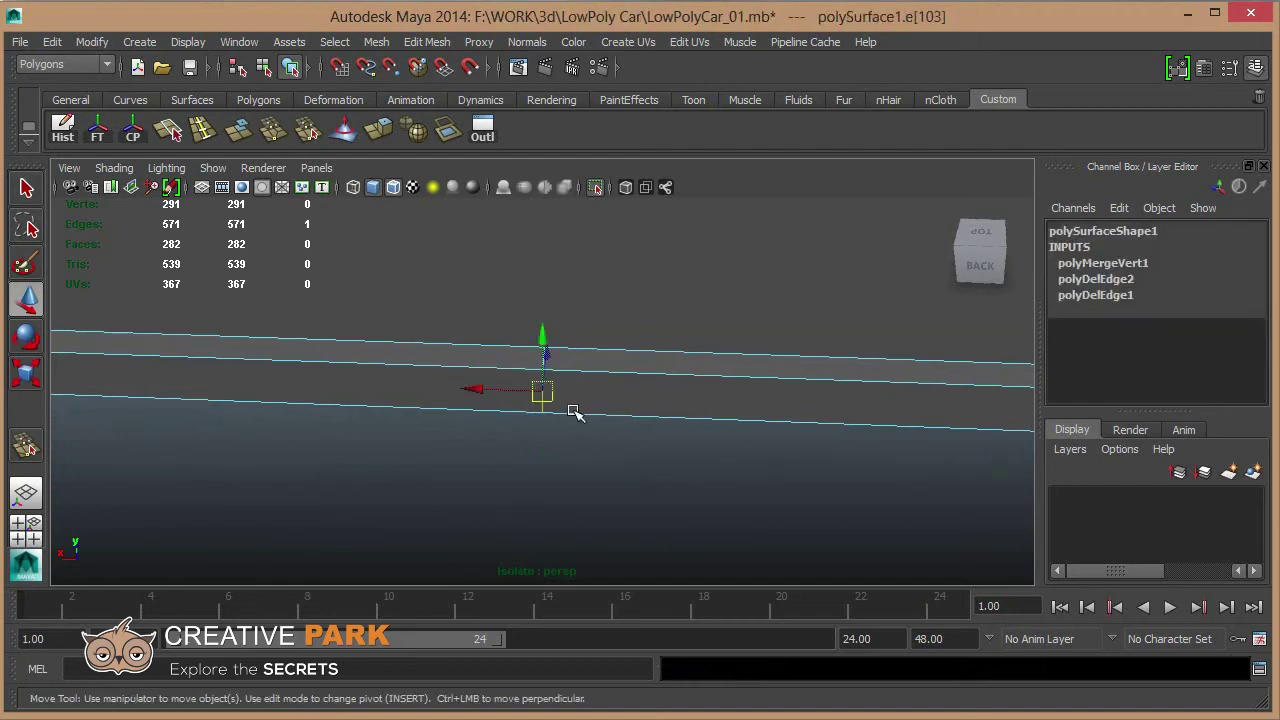
right_click_drag(623, 440, 648, 413, "shift")
left_click_drag(623, 360, 545, 385, "alt")
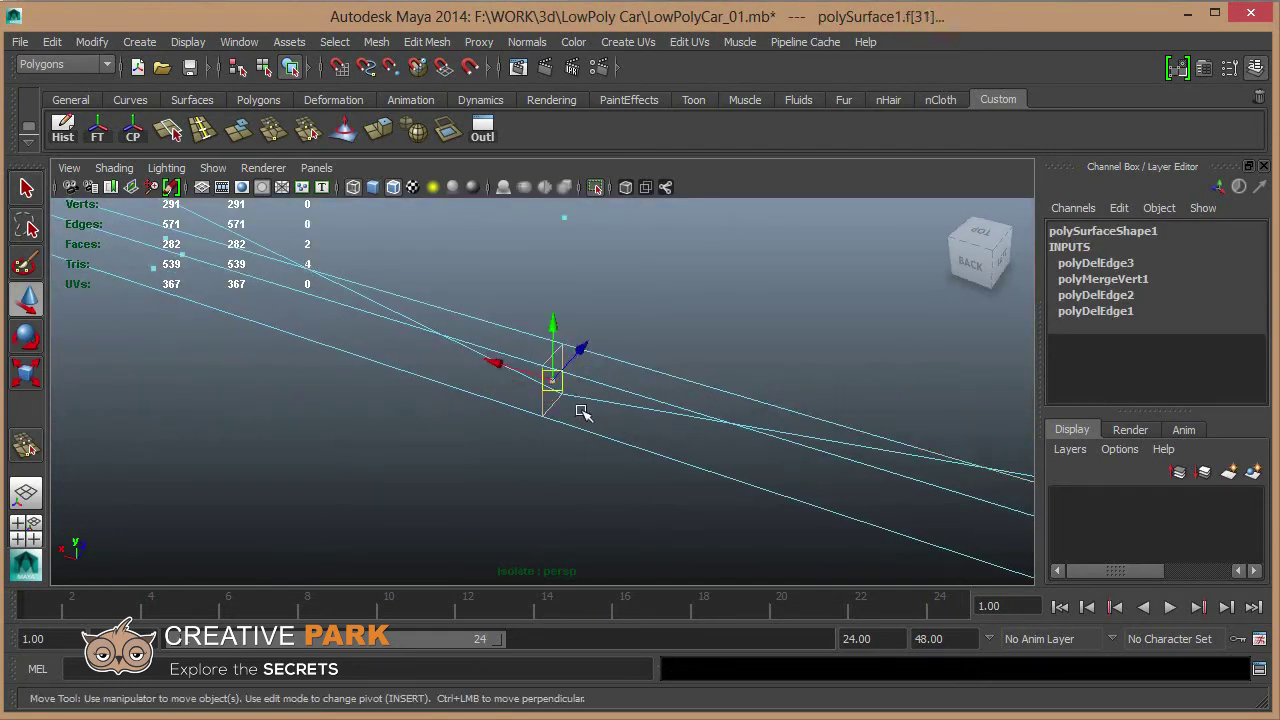
key("Delete")
Delete one more strip edge loop, leaving 287 vertices.
left_click_drag(528, 360, 516, 326, "alt")
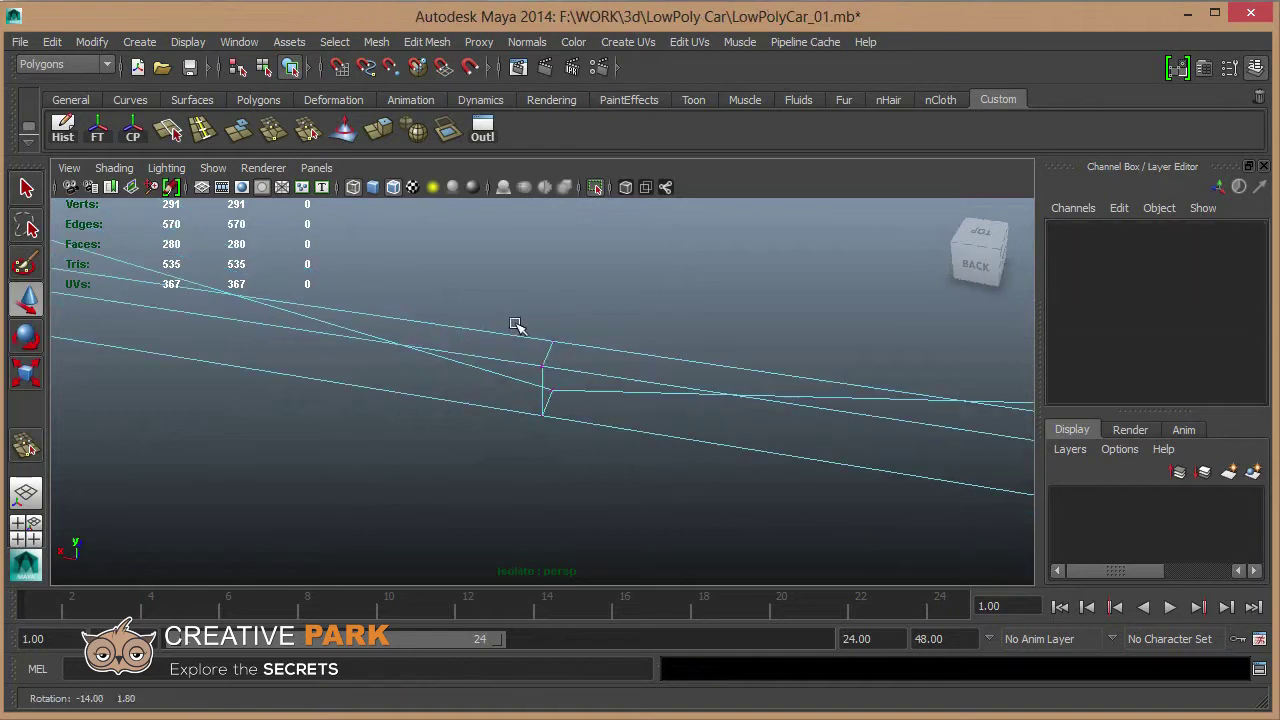
left_click(549, 350)
mouse_move(564, 372)
right_mouse_down("ctrl")
mouse_move(700, 380)
mouse_move(249, 329)
right_mouse_up("ctrl")
left_click_drag(249, 329, 537, 346, "alt")
Delete one face on the car's underside, viewed smooth-shaded from below.
key("5")
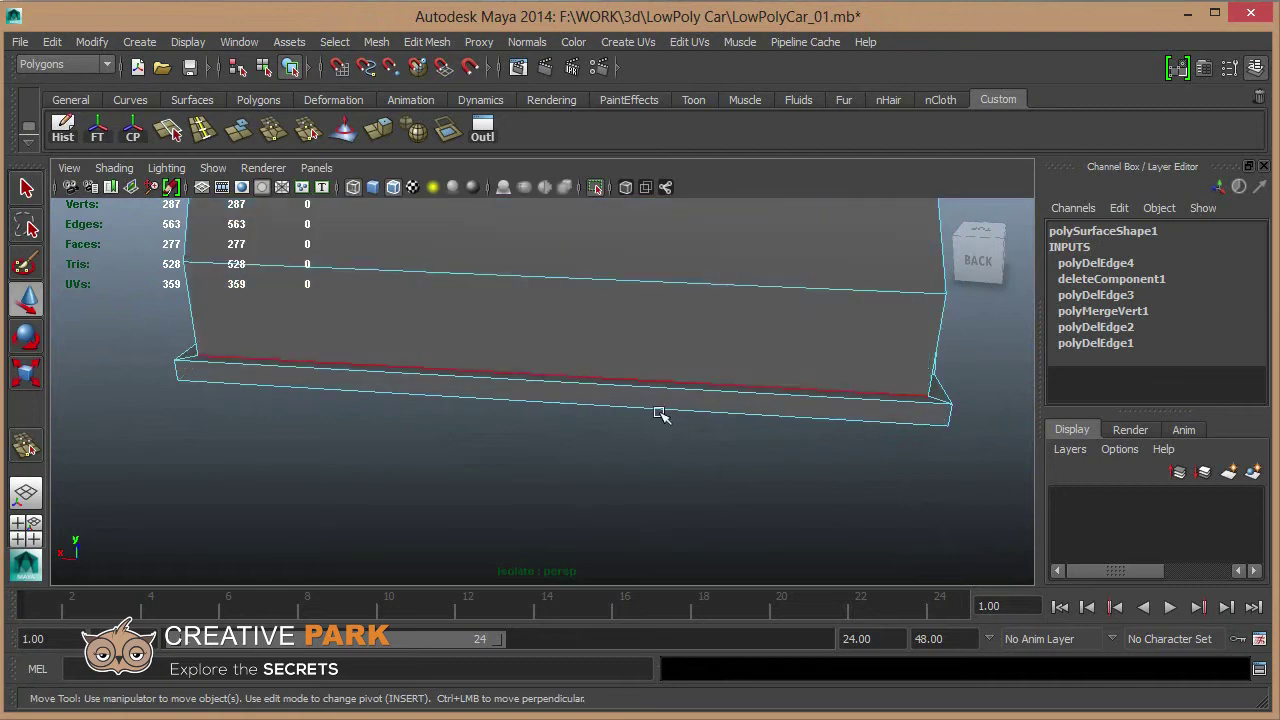
left_click(638, 317)
mouse_move(629, 291)
left_mouse_down("alt")
mouse_move(589, 400)
mouse_move(423, 486)
left_mouse_up("alt")
scroll(600, 434, "down", 2)
key("F11")
left_click(595, 408)
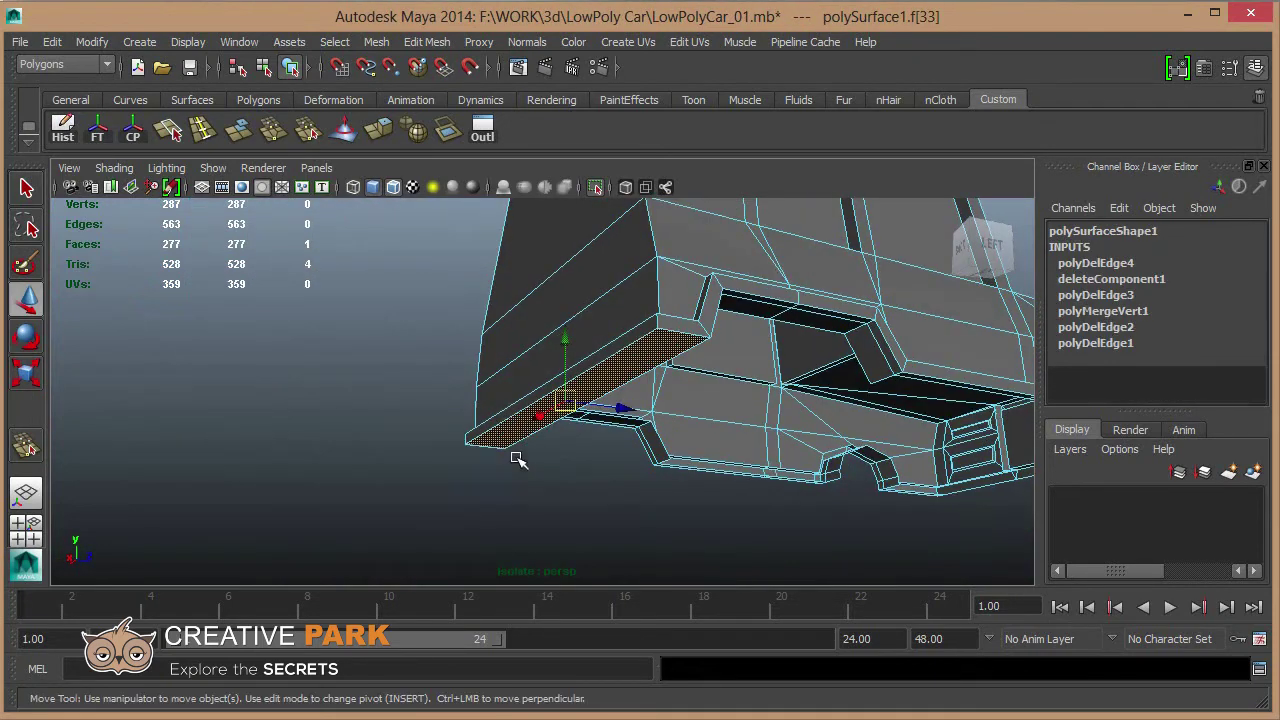
key("Delete")
key("F8")
Merge a first pair of vertices along the cabin roof's front edge.
mouse_move(601, 388)
left_mouse_down("alt")
mouse_move(771, 343)
mouse_move(640, 386)
mouse_move(643, 400)
mouse_move(729, 403)
mouse_move(671, 434)
mouse_move(620, 423)
mouse_move(851, 331)
left_mouse_up("alt")
left_click(851, 331)
mouse_move(606, 357)
left_mouse_down("alt")
mouse_move(608, 337)
mouse_move(599, 348)
left_mouse_up("alt")
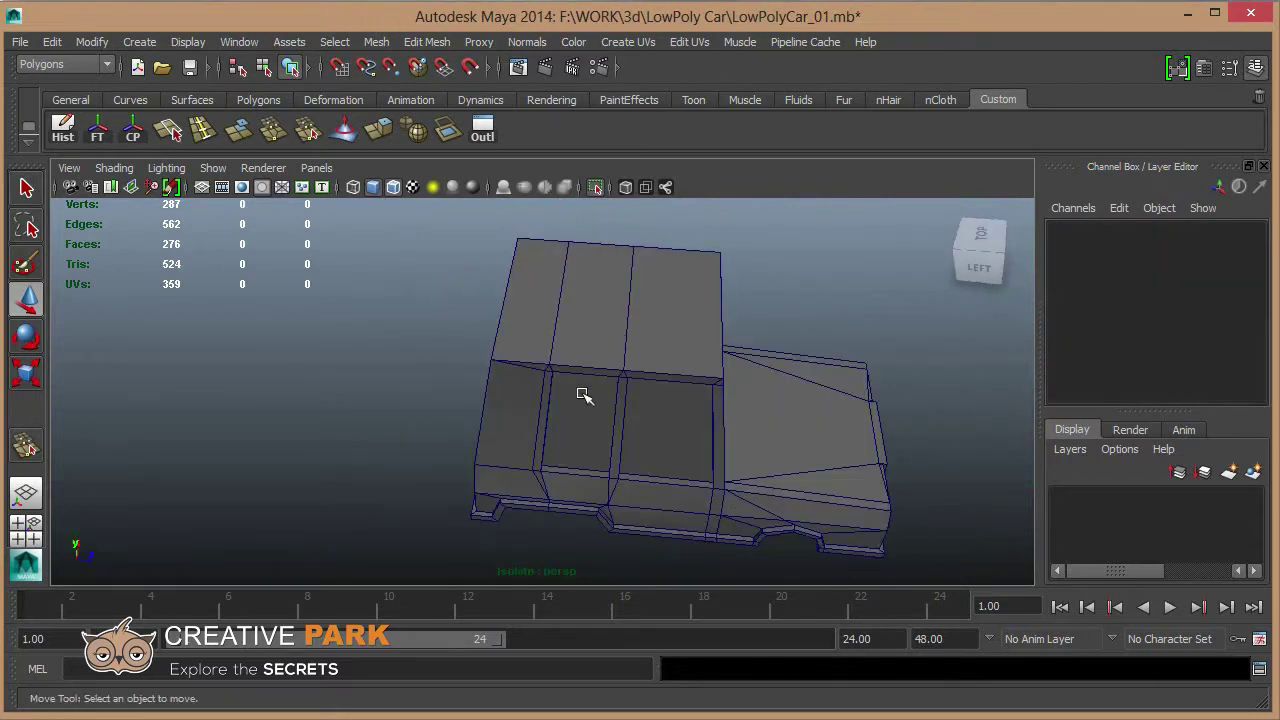
left_click(585, 395)
left_click(590, 366)
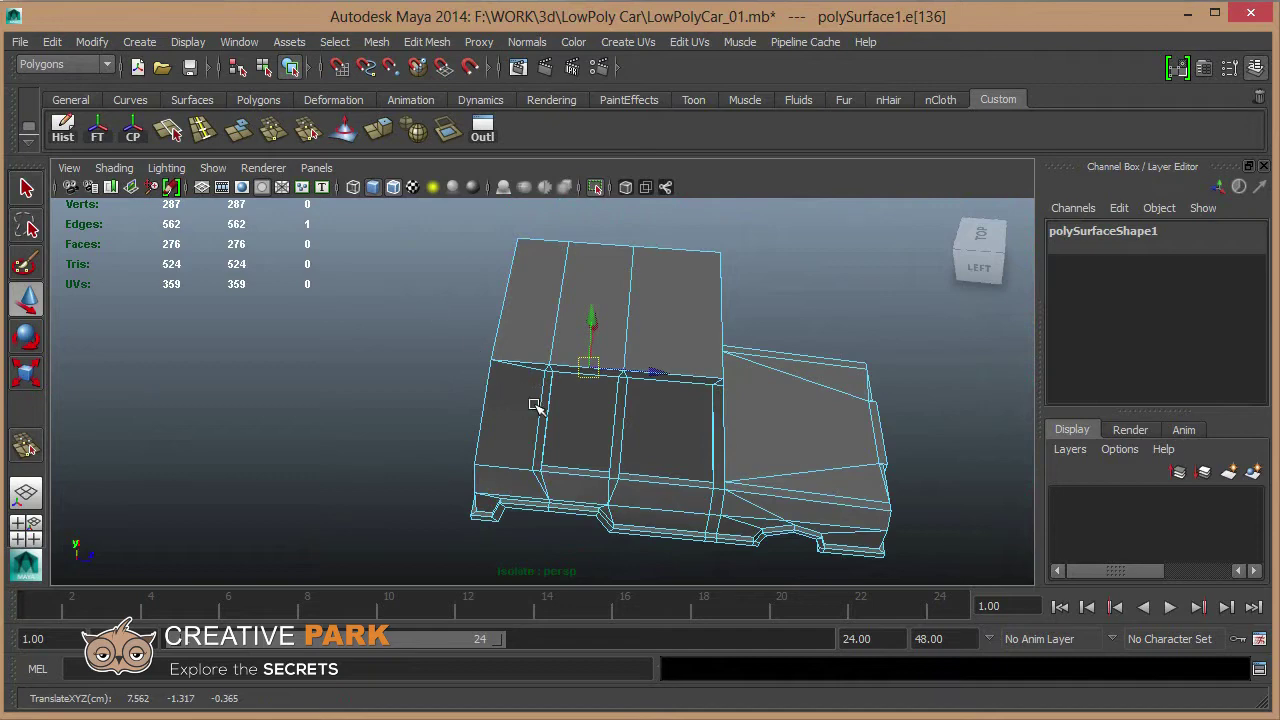
scroll(535, 405, "up", 3)
left_click(517, 335)
right_click_drag(588, 352, 556, 361)
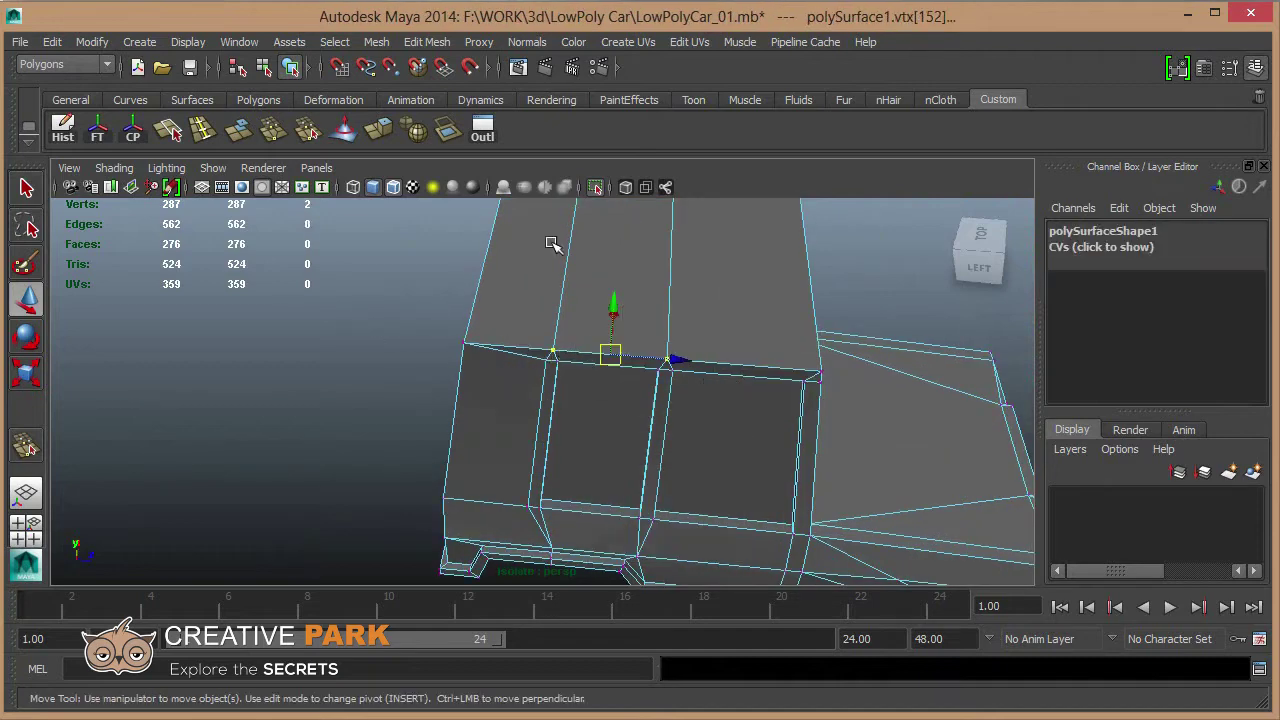
left_click(284, 135)
Merge the roof's top corner vertices so the roof tapers.
left_click_drag(600, 380, 612, 310, "alt")
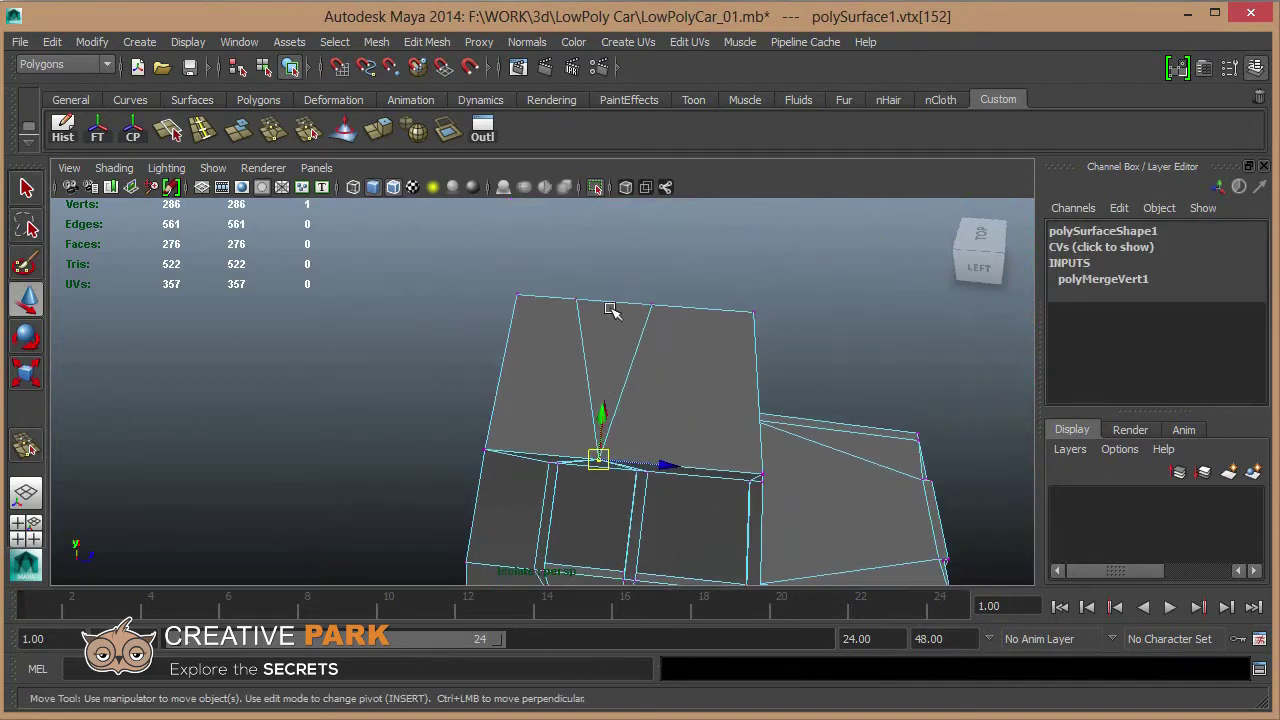
left_click(614, 304)
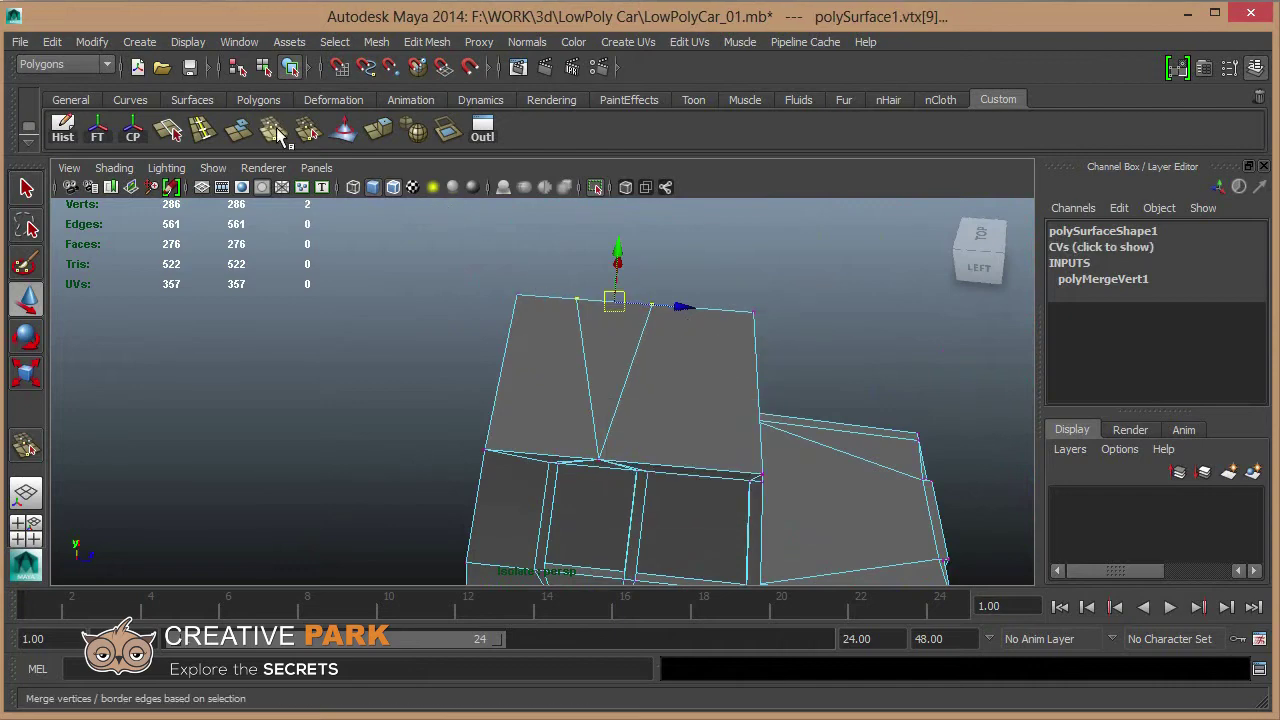
key("g")
key("F8")
mouse_move(760, 417)
left_mouse_down("alt")
mouse_move(595, 427)
mouse_move(629, 443)
mouse_move(603, 429)
left_mouse_up("alt")
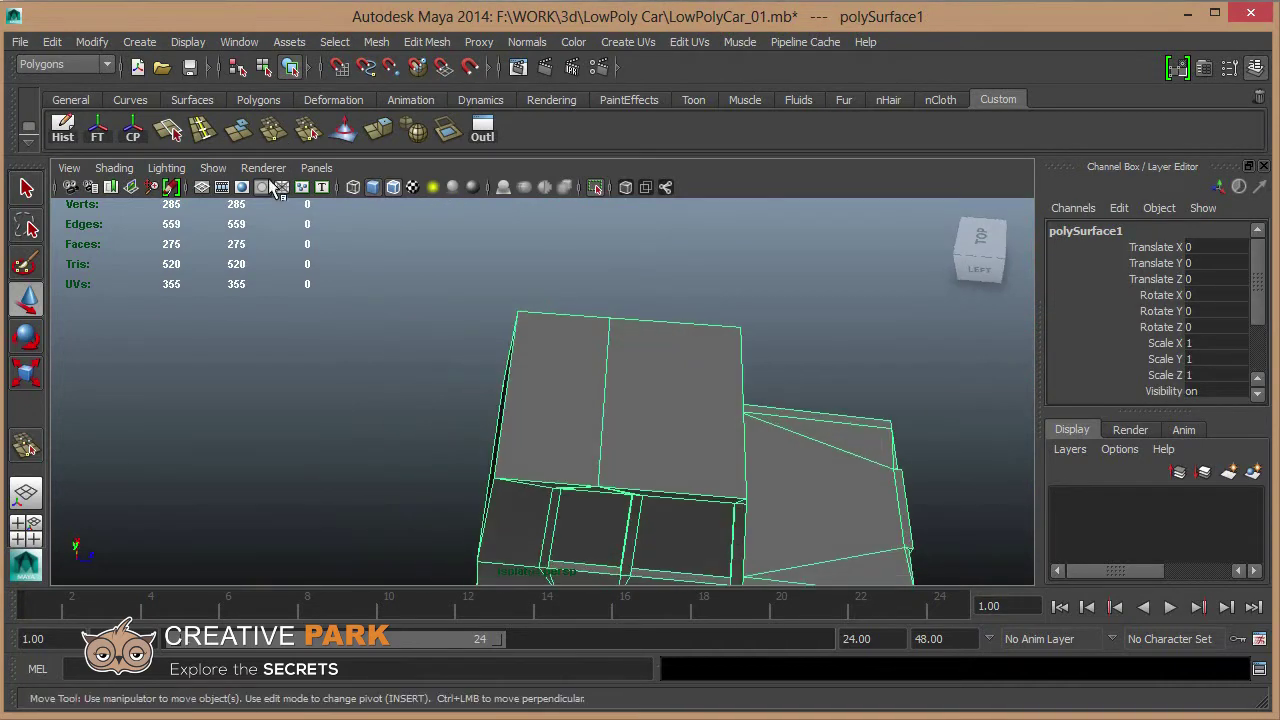
mouse_move(833, 483)
left_mouse_down("alt")
mouse_move(343, 408)
mouse_move(606, 434)
left_mouse_up("alt")
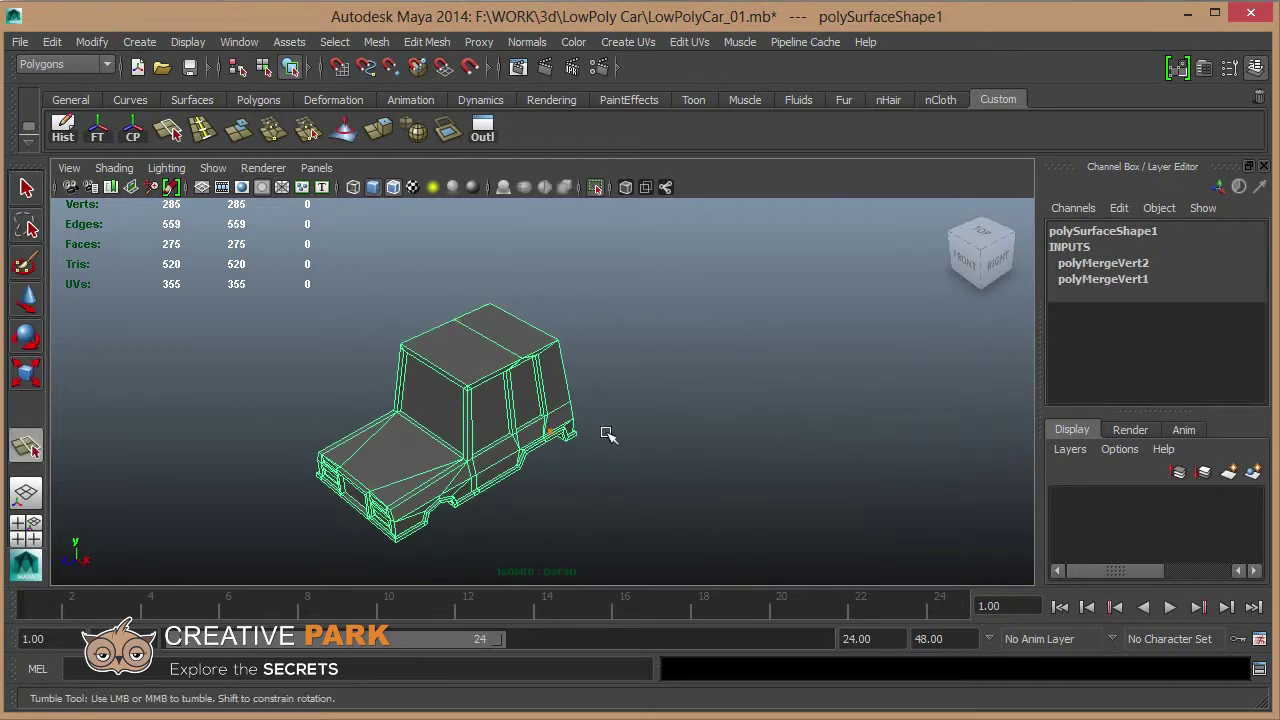
left_click(606, 434)
left_click(517, 400)
left_click_drag(517, 400, 460, 395, "alt")
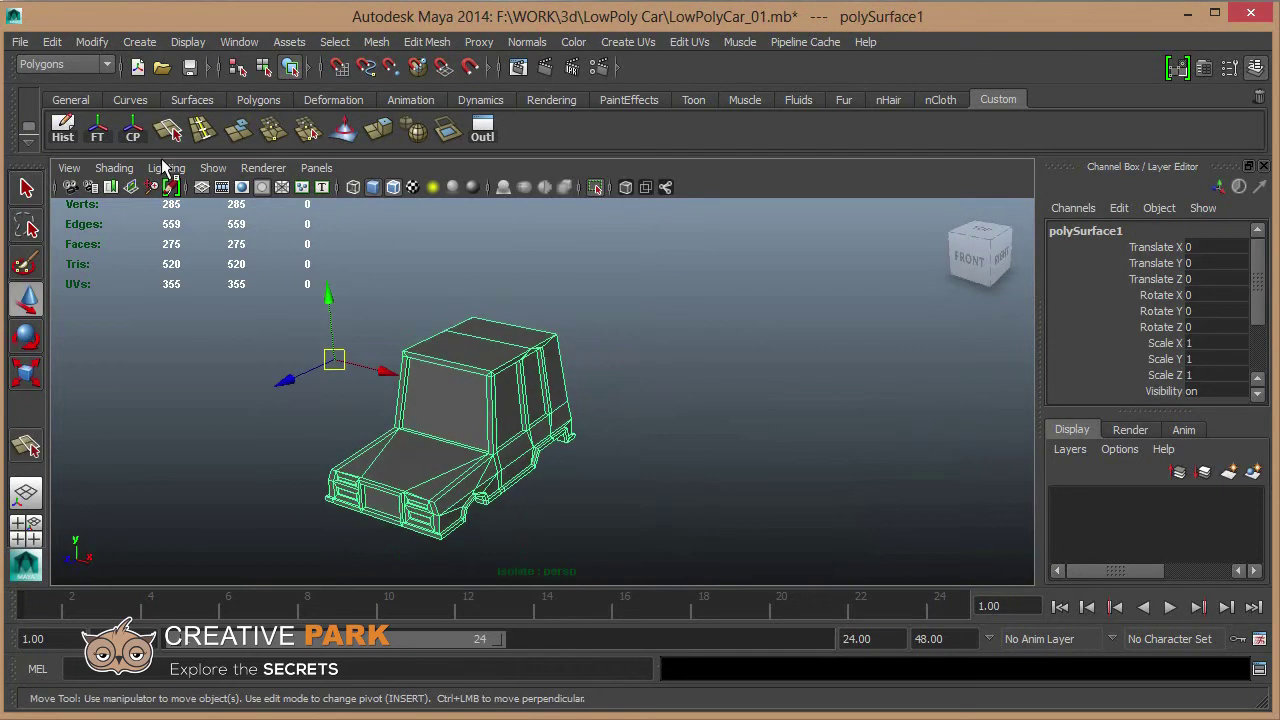
Delete the car's construction history and remove the unwanted edge loop from the side.
left_click(72, 136)
left_click(684, 459)
scroll(546, 474, "up", 3)
mouse_move(569, 514)
left_mouse_down("alt")
mouse_move(554, 496)
mouse_move(449, 471)
mouse_move(631, 526)
left_mouse_up("alt")
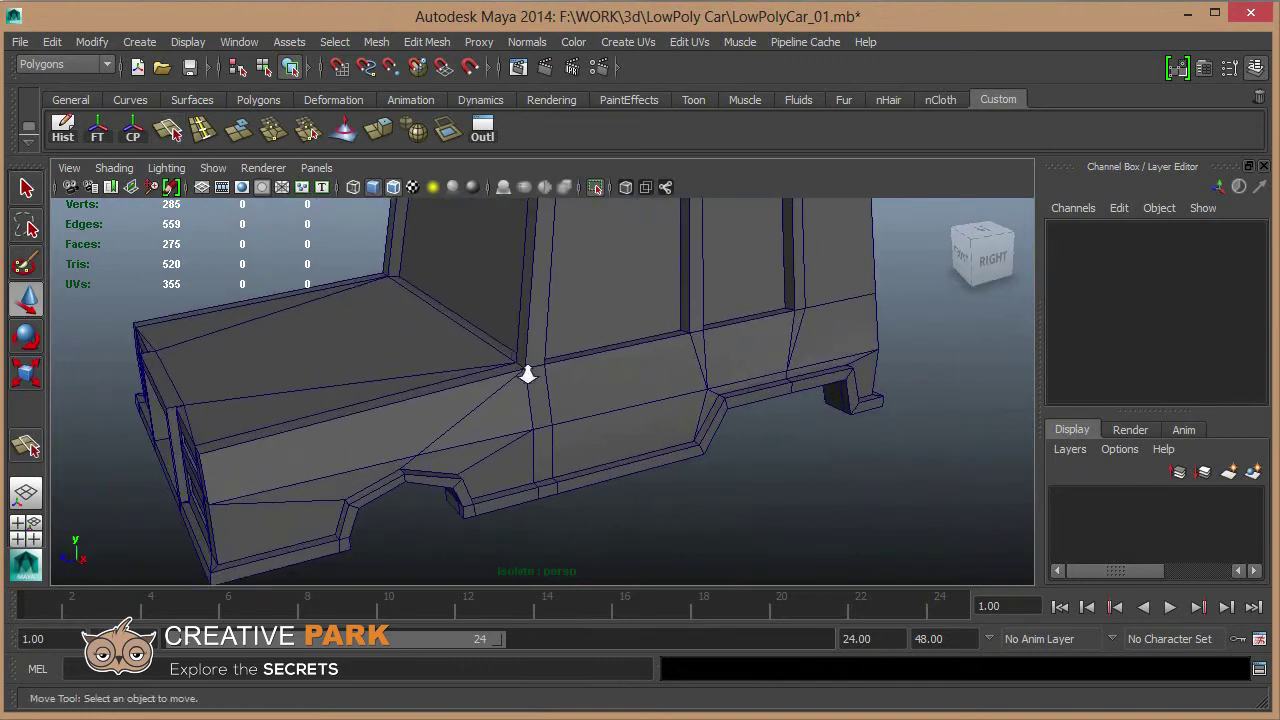
scroll(540, 378, "up", 2)
scroll(580, 434, "up", 2)
left_click(547, 470)
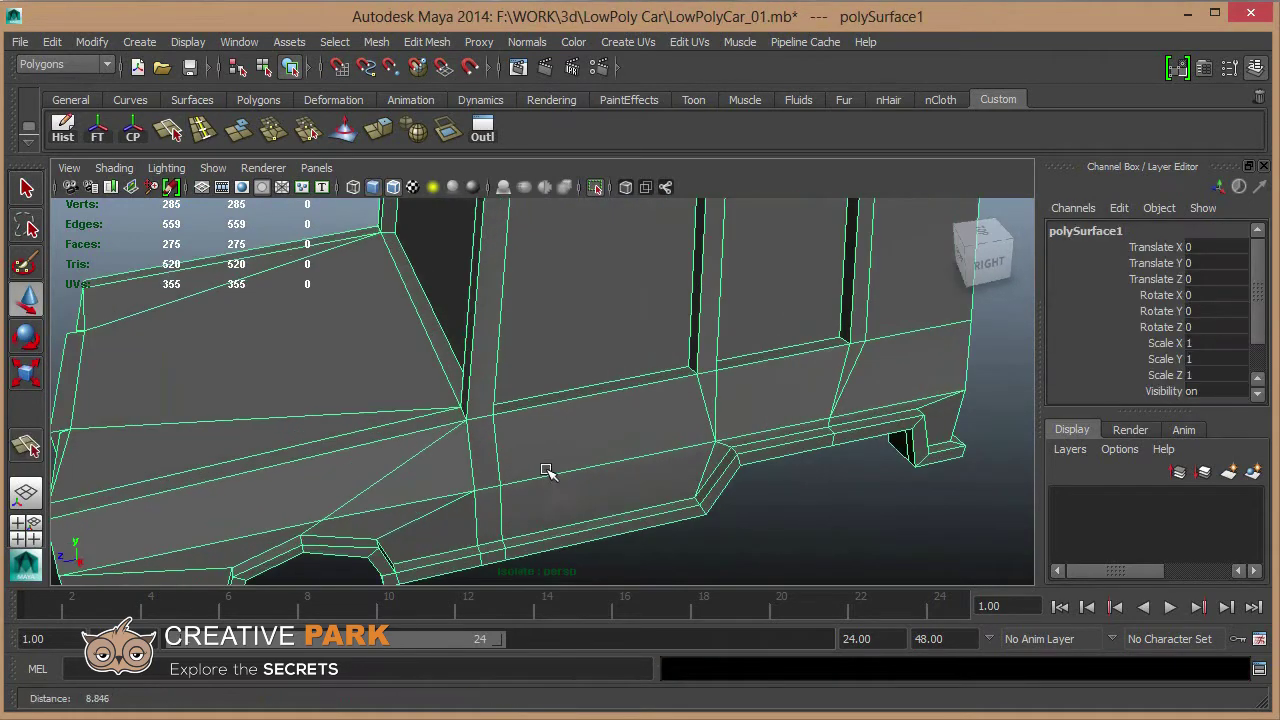
mouse_move(547, 470)
left_mouse_down("alt")
mouse_move(577, 429)
mouse_move(250, 160)
left_mouse_up("alt")
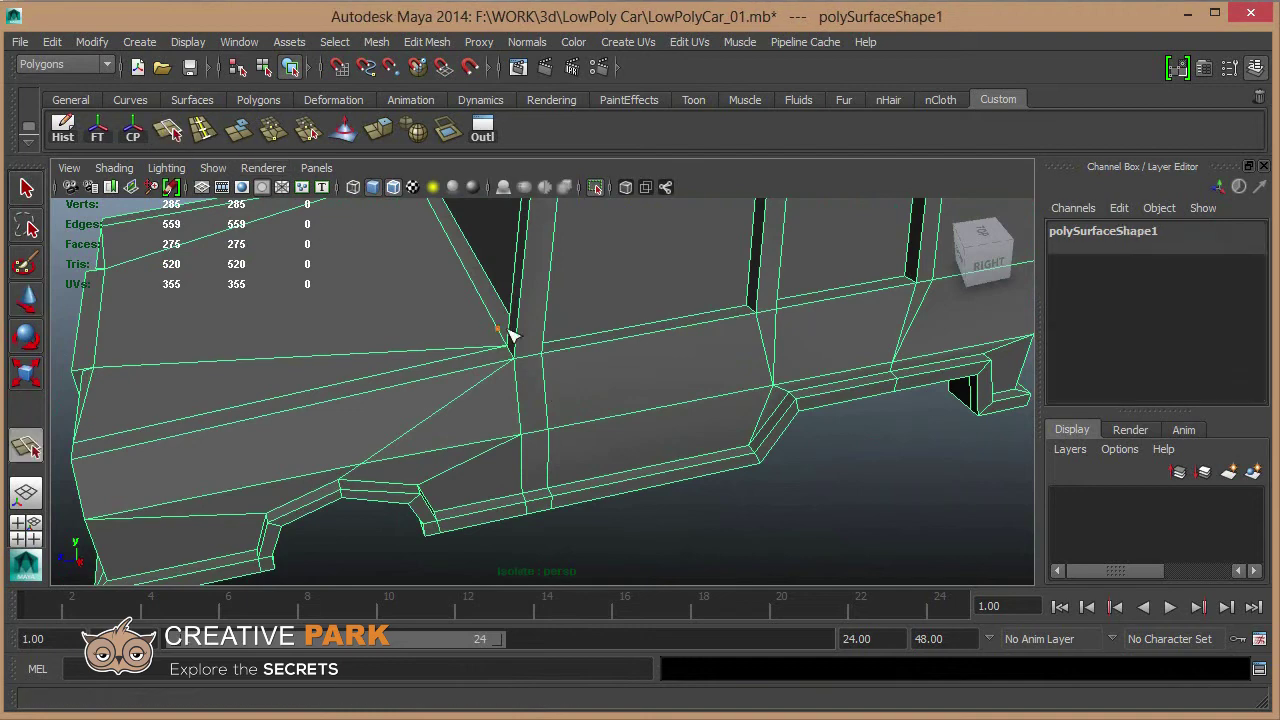
key("Return")
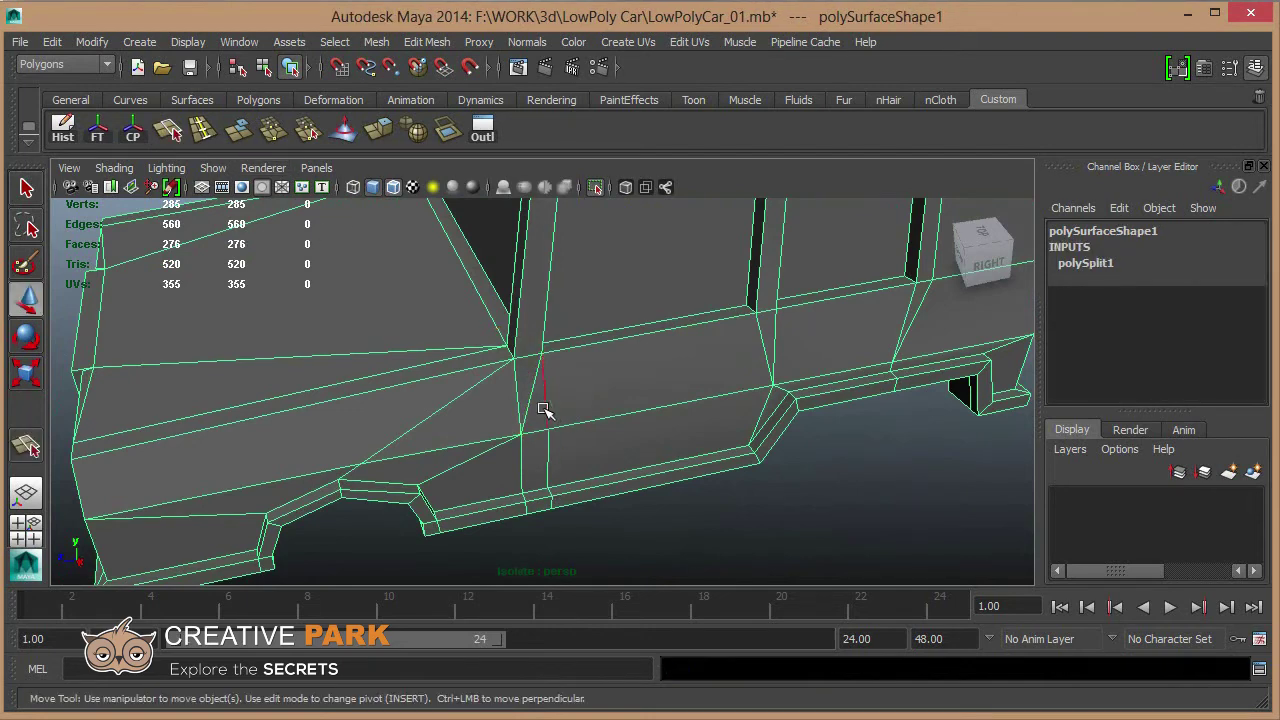
right_click_drag(663, 480, 770, 452, "shift")
Try a new polygon split on the opposite side panel, then undo the added edges.
mouse_move(760, 455)
left_mouse_down("alt")
mouse_move(580, 375)
mouse_move(304, 188)
left_mouse_up("alt")
key("y")
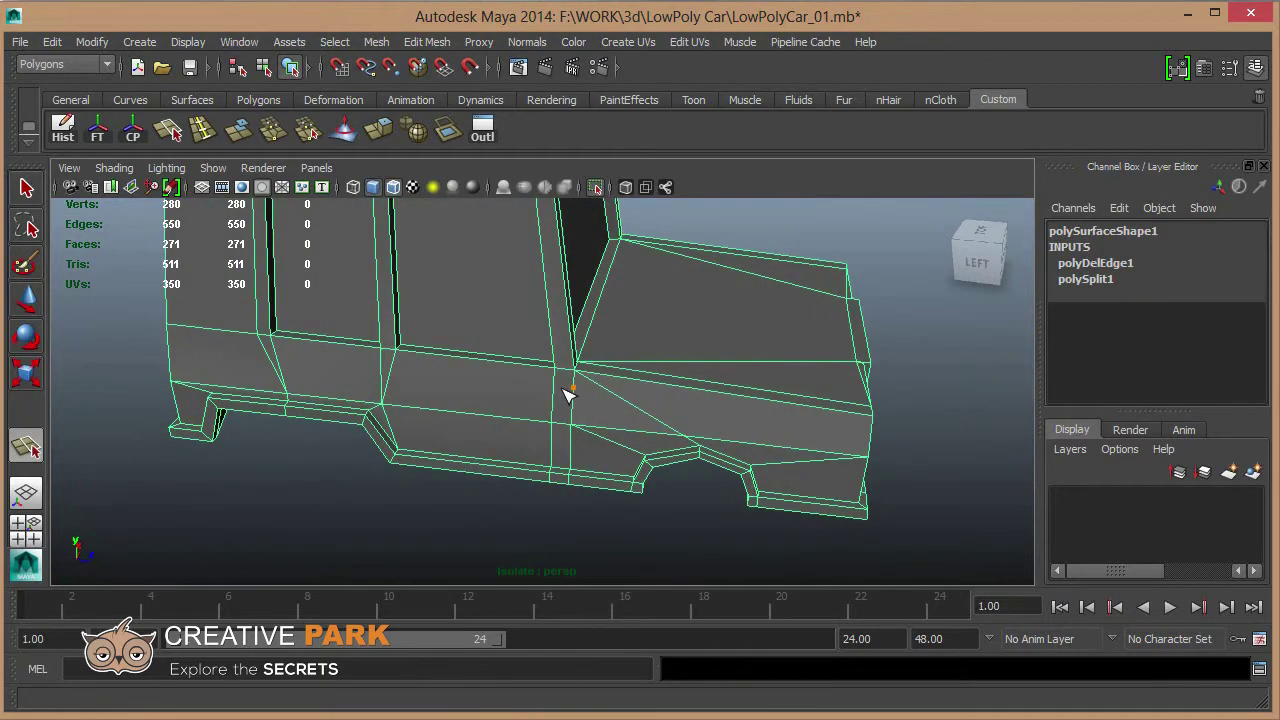
left_click(582, 370)
key("Return")
key("w")
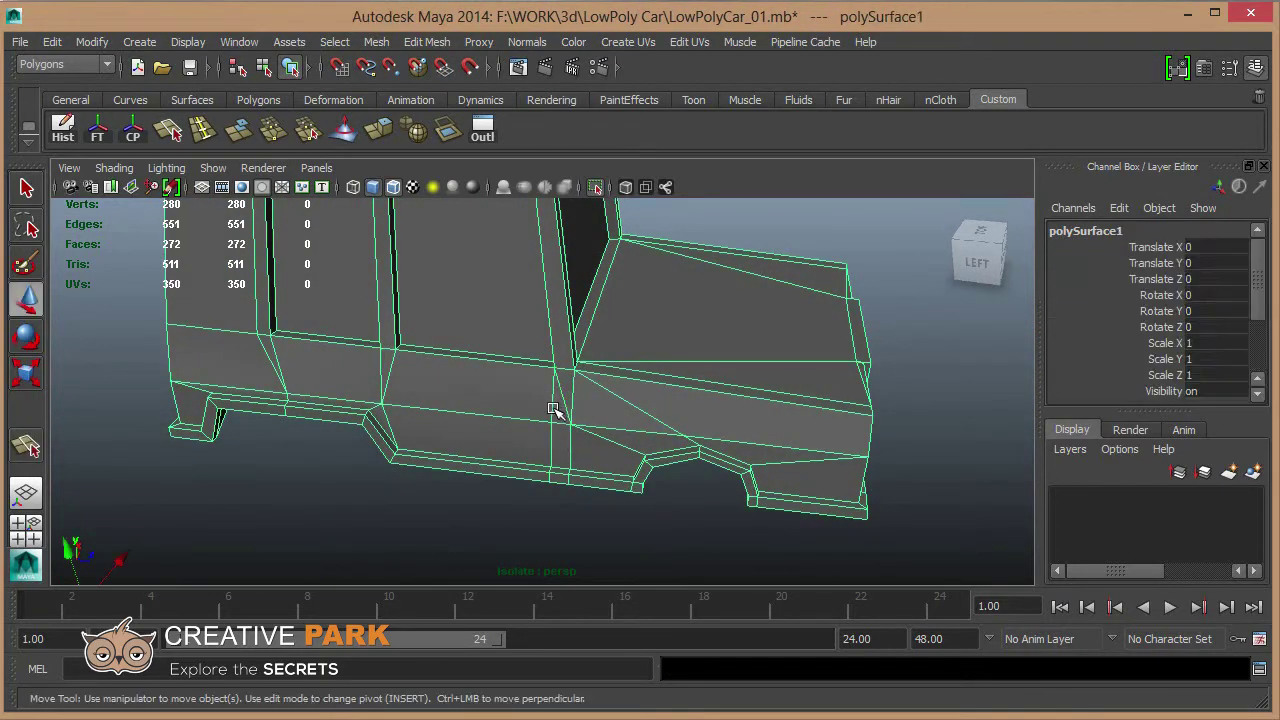
key("ctrl+z")
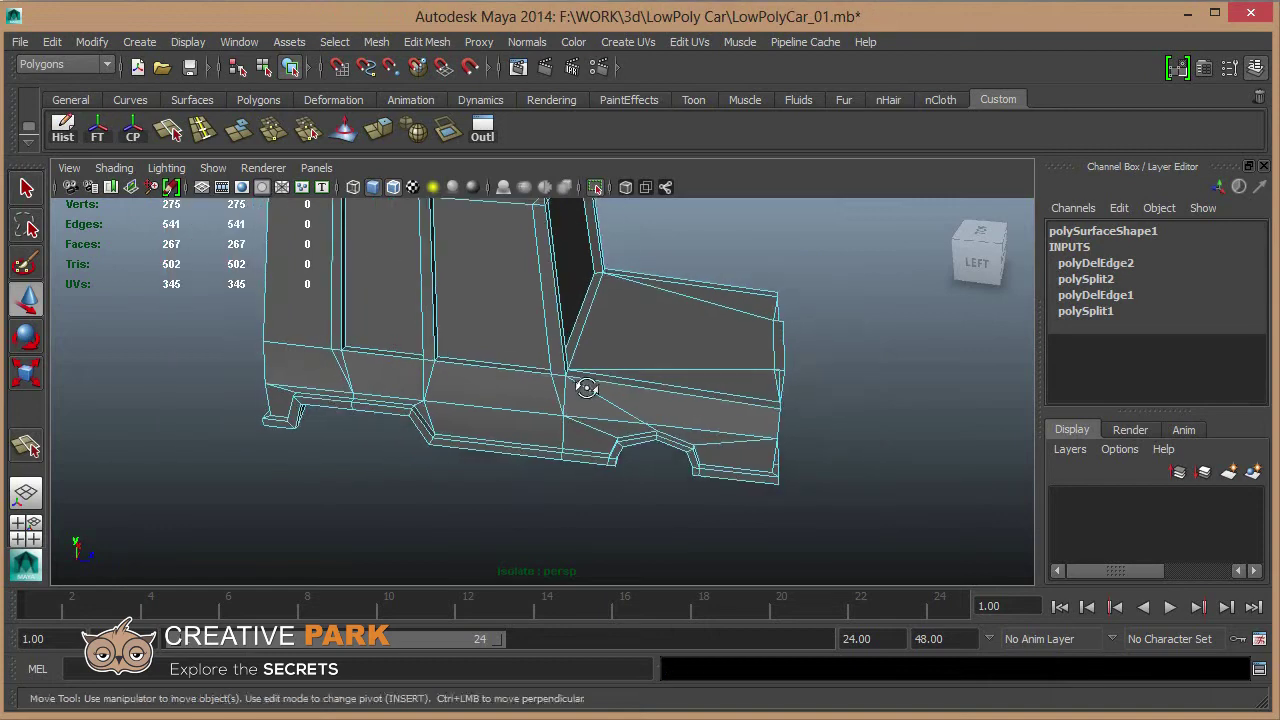
key("ctrl+z")
key("ctrl+z")
Combine the three wheels into one mesh, delete its history and centre its pivot.
mouse_move(699, 411)
left_mouse_down("alt")
mouse_move(528, 391)
mouse_move(640, 410)
mouse_move(600, 400)
left_mouse_up("alt")
left_click(548, 380)
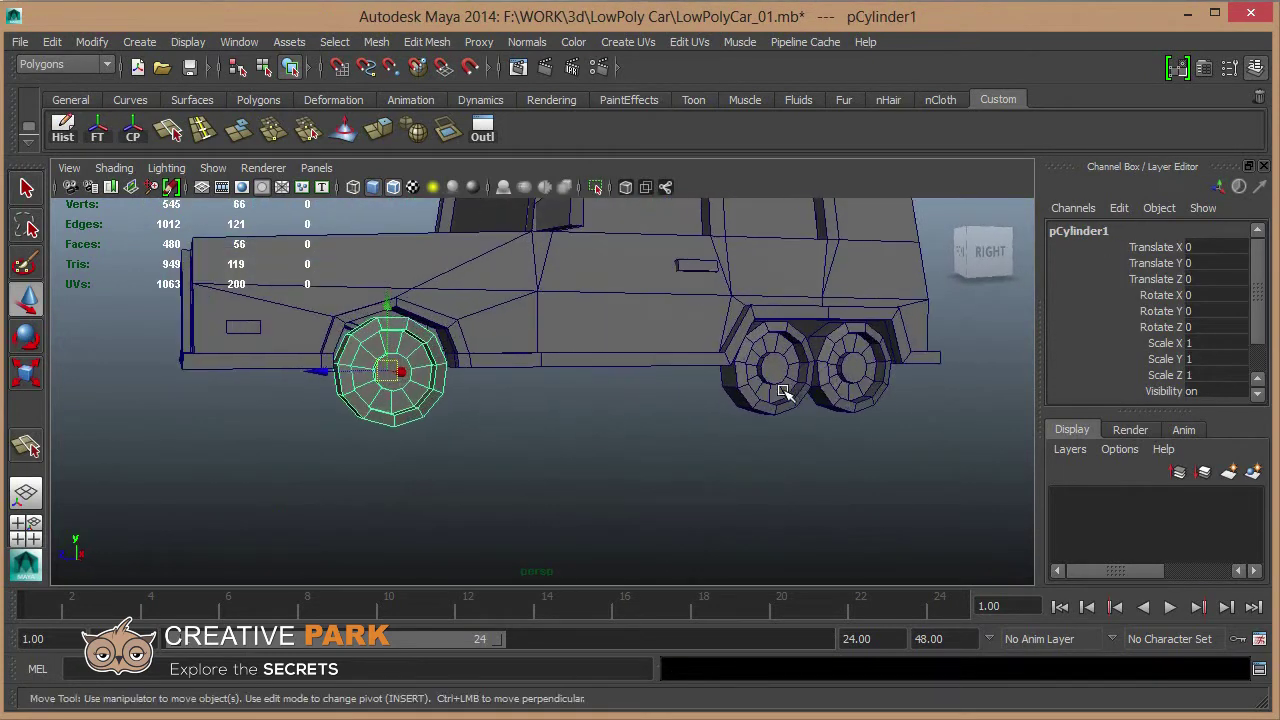
left_click(757, 370, "shift")
left_click(835, 375, "shift")
left_click_drag(880, 408, 500, 250, "alt")
left_click(376, 41)
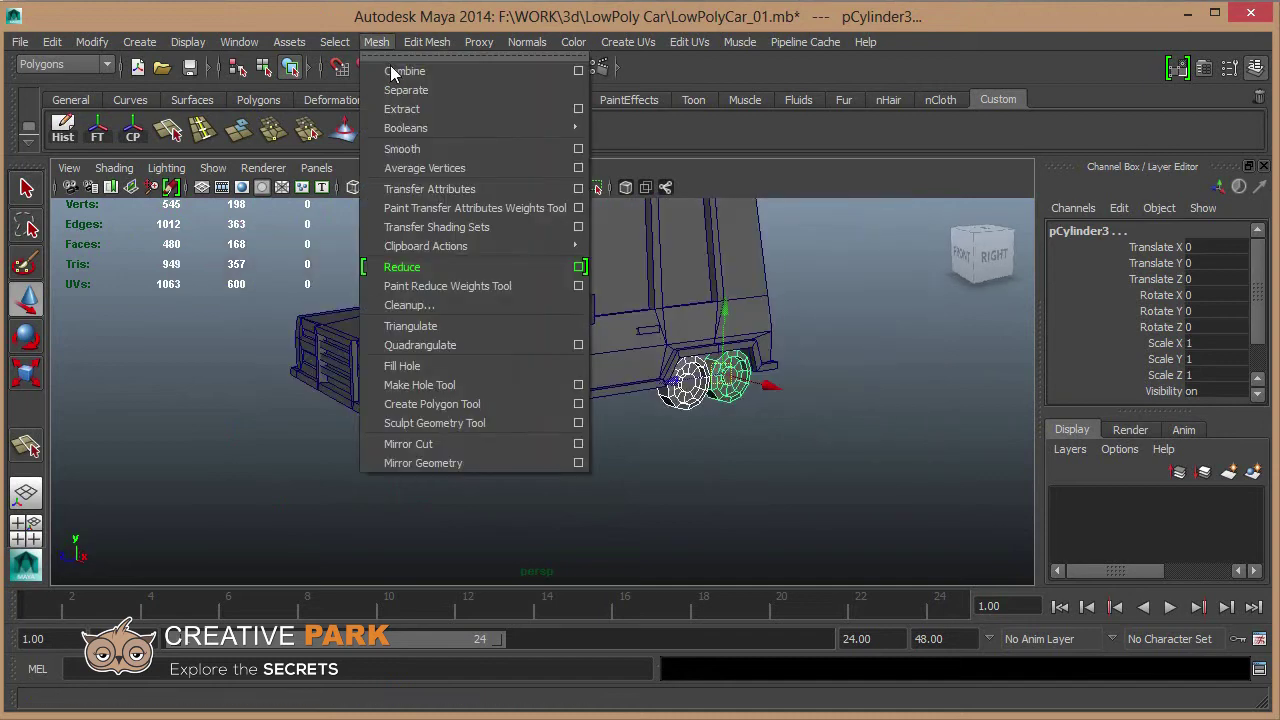
left_click(400, 70)
left_click(75, 128)
left_click(131, 133)
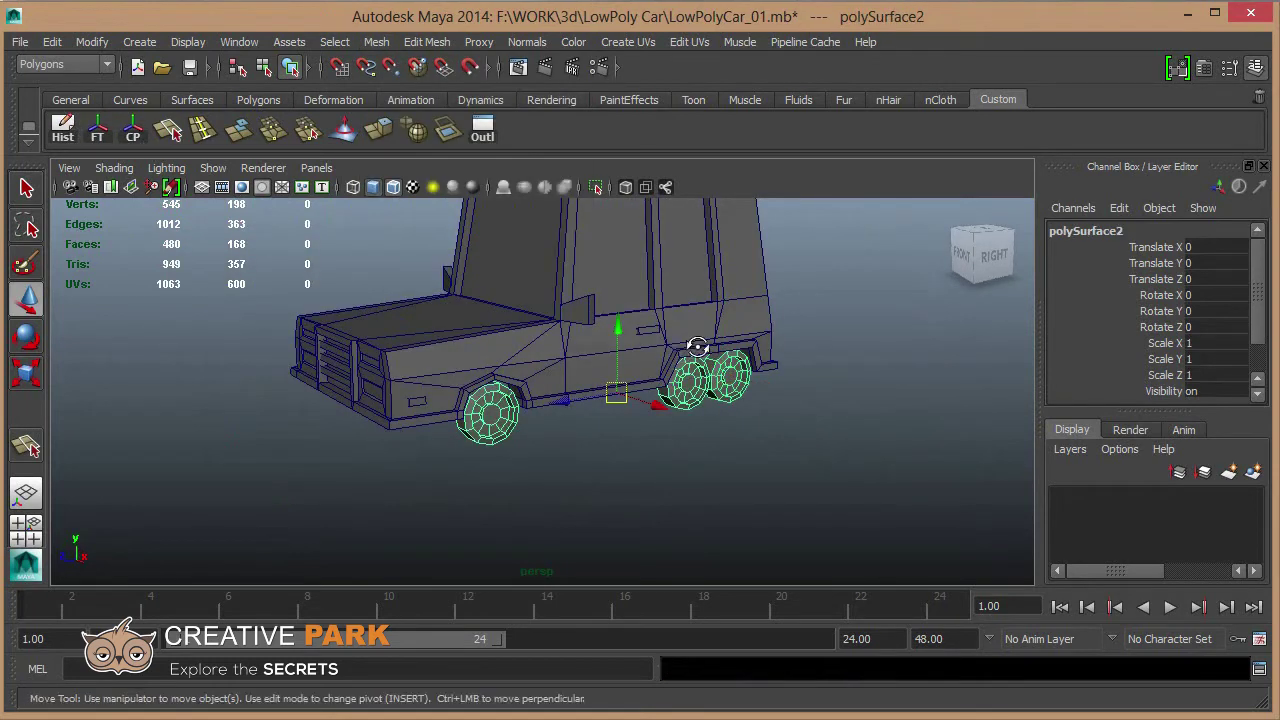
In the front view, move the wheels' pivot onto the car's centre line.
left_click_drag(697, 346, 620, 360, "alt")
scroll(640, 400, "up", 3)
scroll(709, 370, "down", 3)
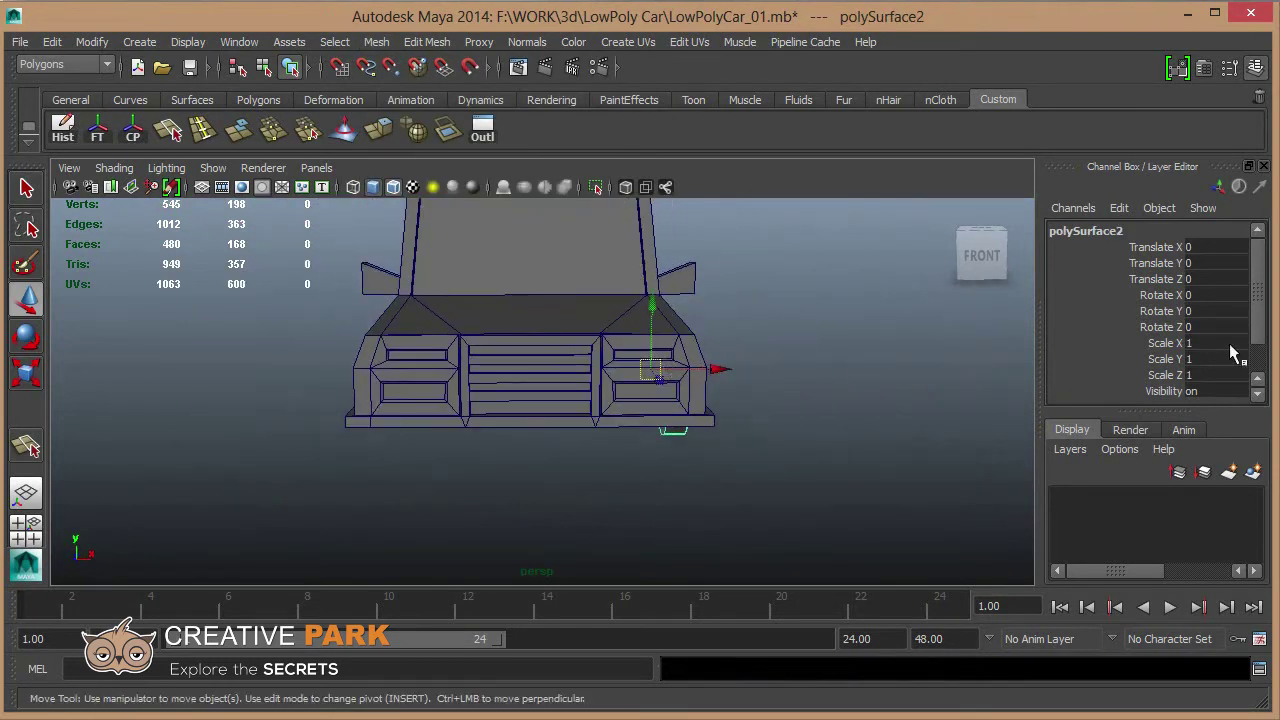
key("space")
left_click_drag(622, 381, 729, 491)
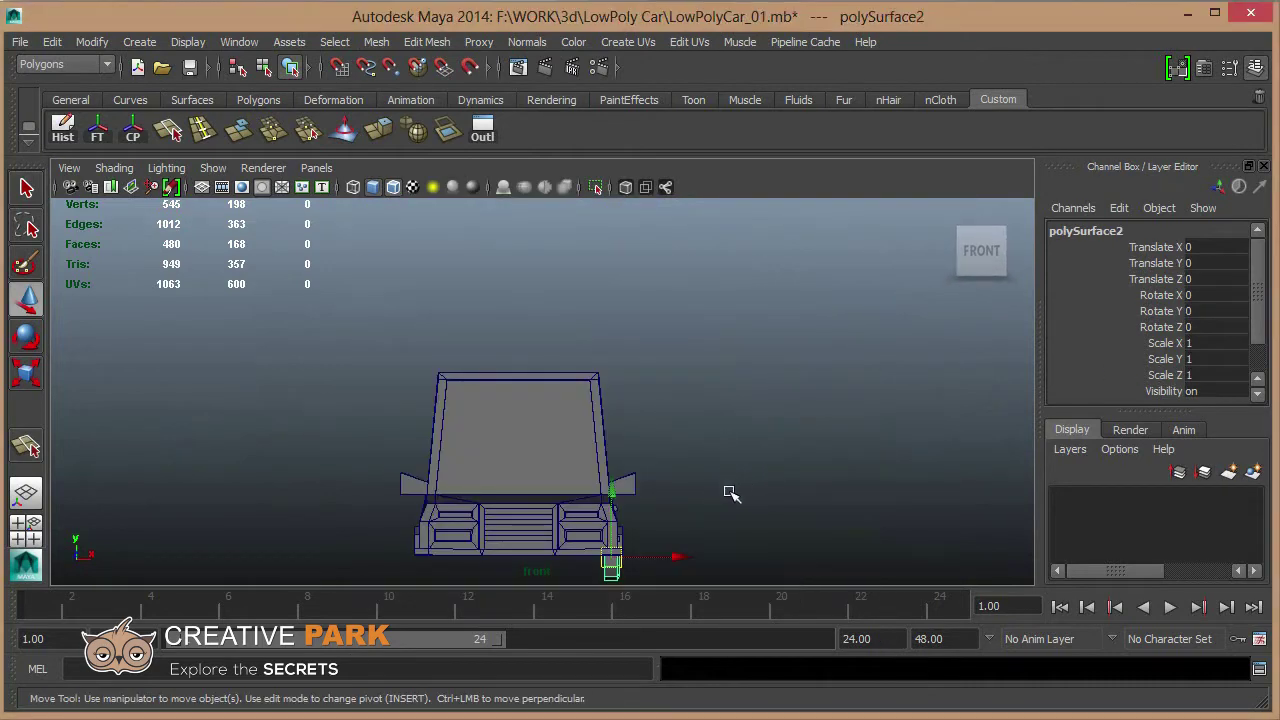
scroll(677, 423, "up", 5)
scroll(593, 424, "down", 4)
scroll(593, 424, "up", 2)
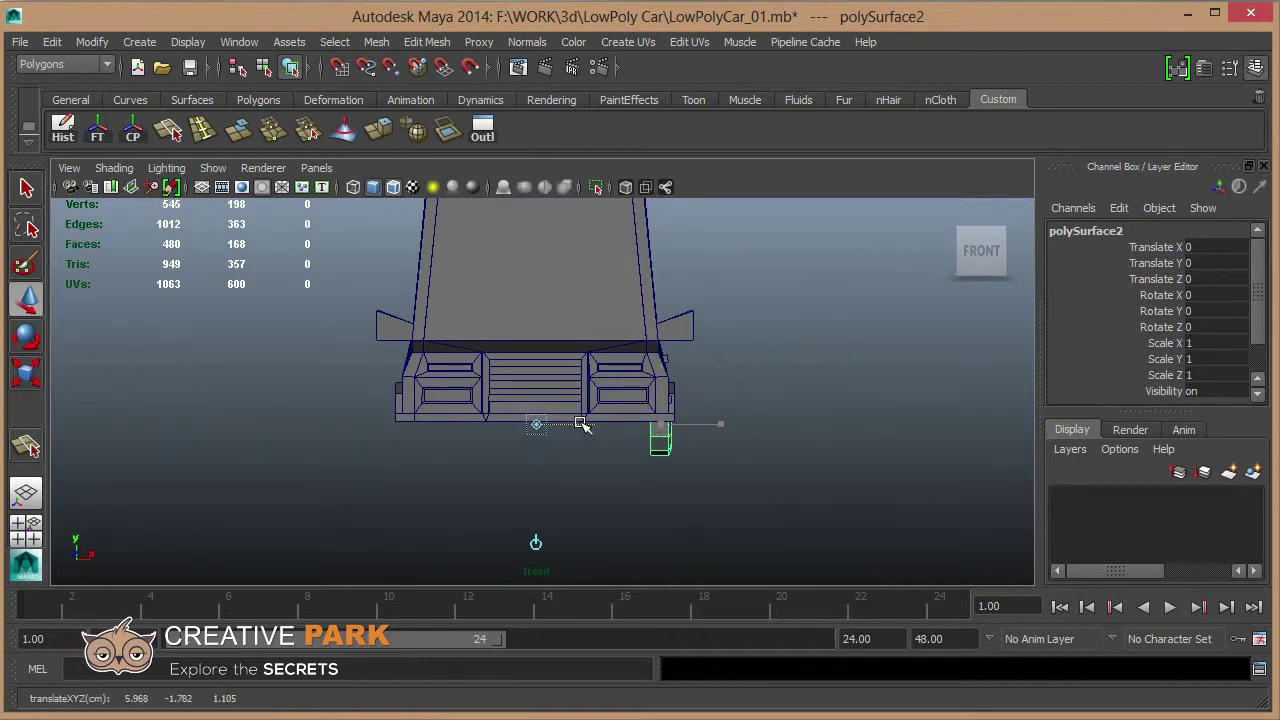
left_click_drag(583, 425, 591, 423)
key("space")
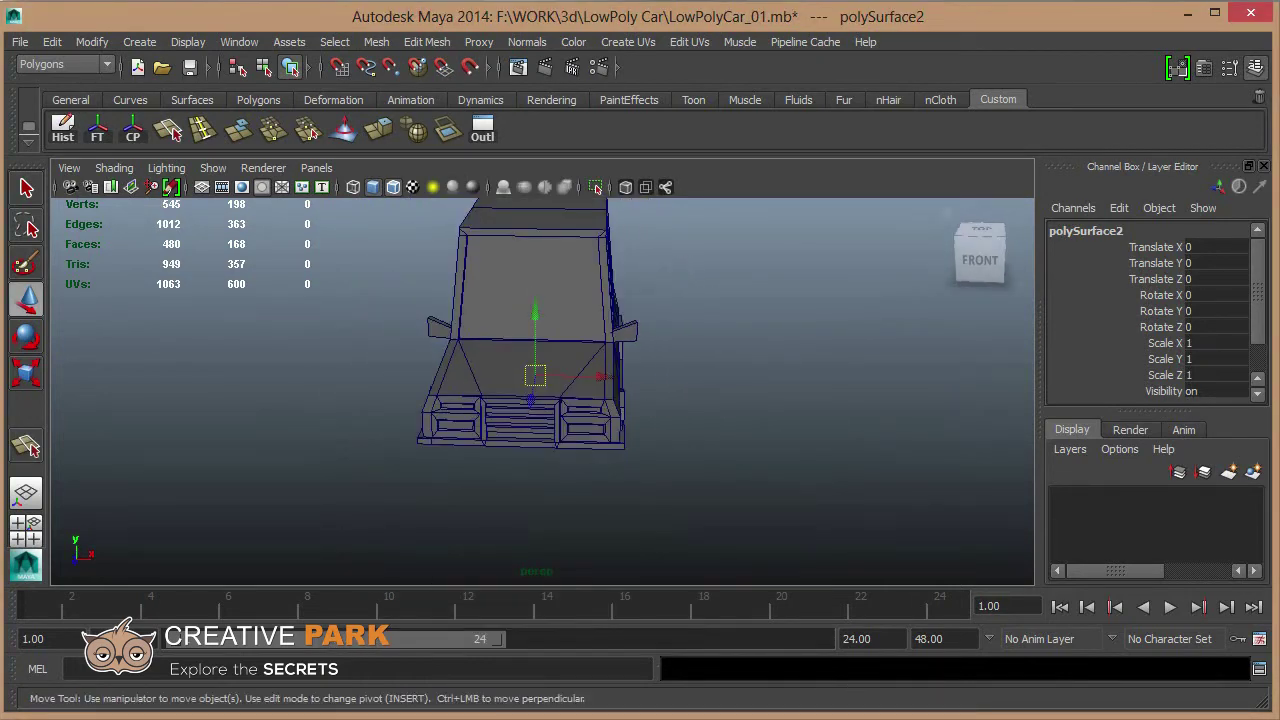
Mirror the wheel copy to the car's other side with Scale X set to -1.
mouse_move(944, 389)
left_mouse_down("alt")
mouse_move(600, 400)
mouse_move(760, 378)
left_mouse_up("alt")
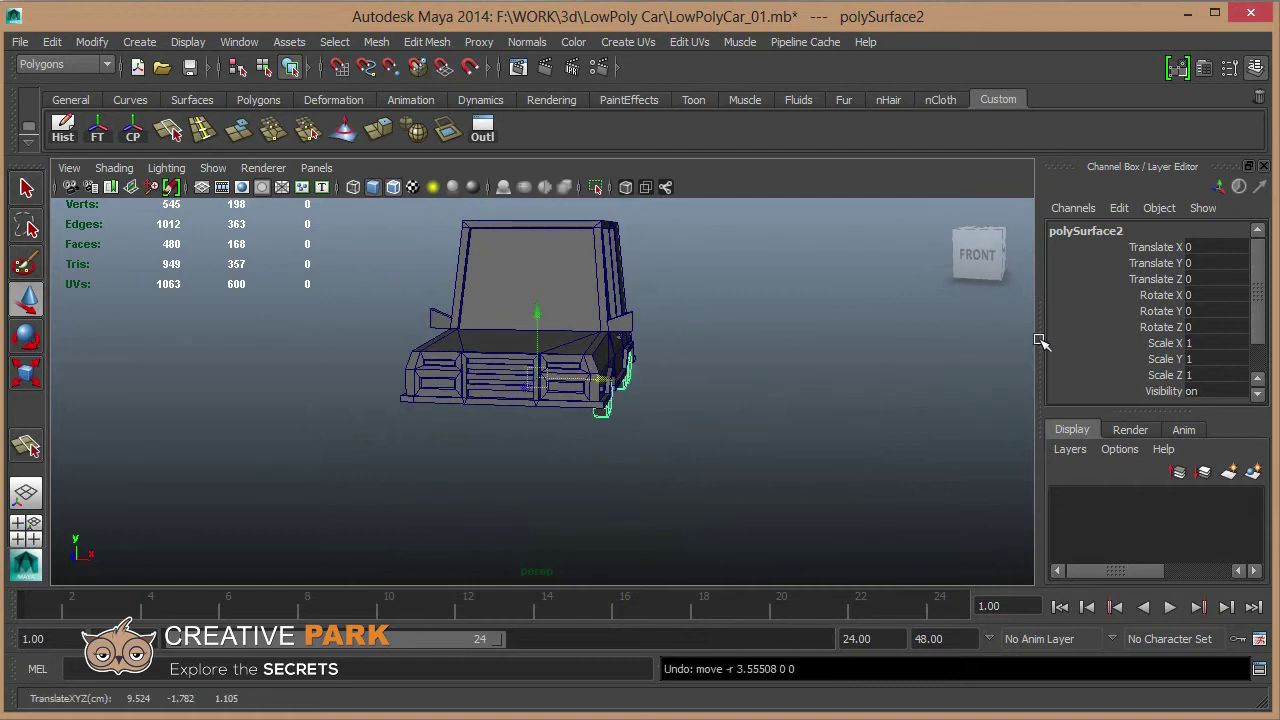
left_click(1226, 343)
type("-")
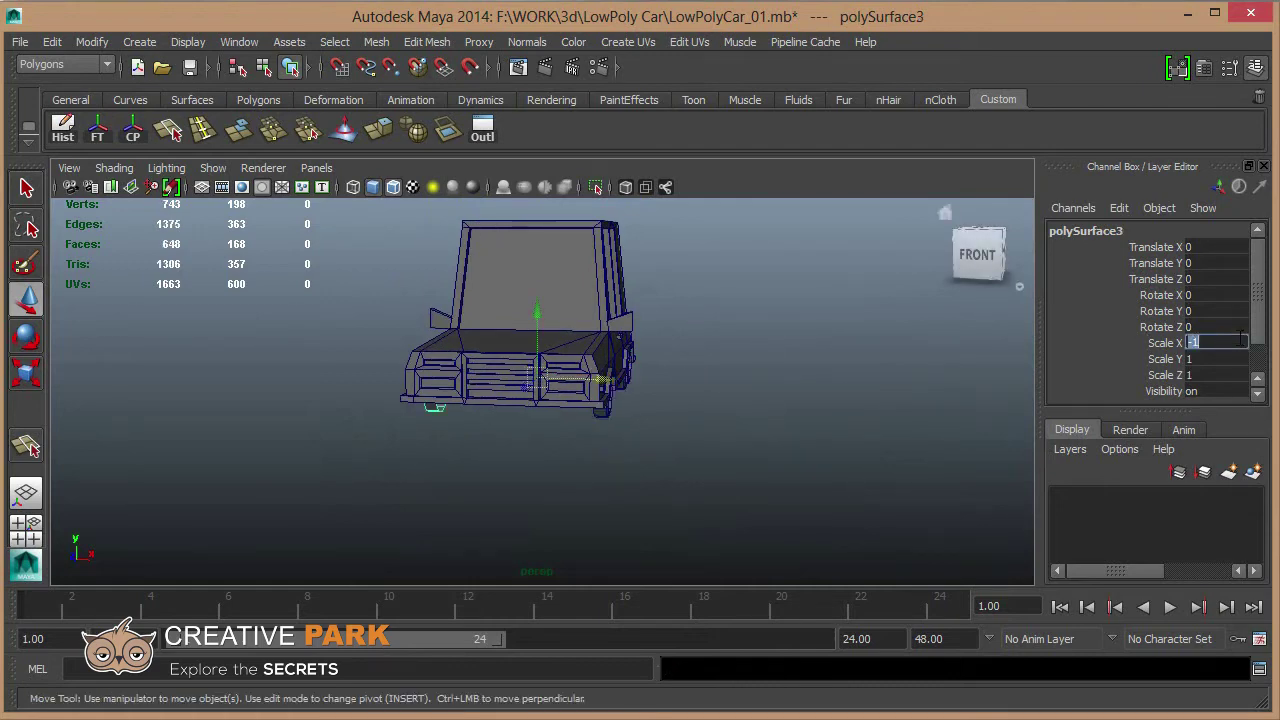
key("Return")
mouse_move(700, 420)
left_mouse_down("alt")
mouse_move(526, 431)
mouse_move(580, 429)
mouse_move(577, 372)
mouse_move(651, 434)
mouse_move(609, 423)
left_mouse_up("alt")
left_click(560, 430)
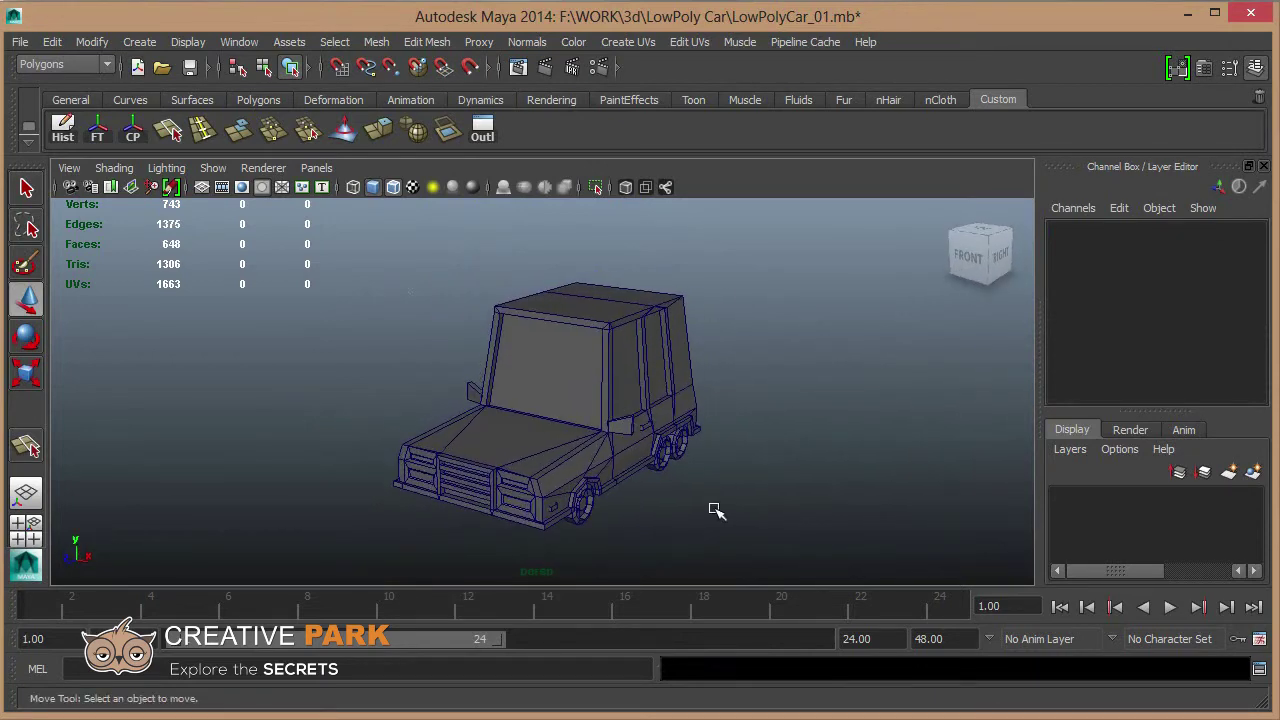
Select all car parts, combine them into one mesh and freeze transformations.
right_click_drag(714, 511, 710, 492, "alt")
left_click_drag(584, 362, 565, 352, "alt")
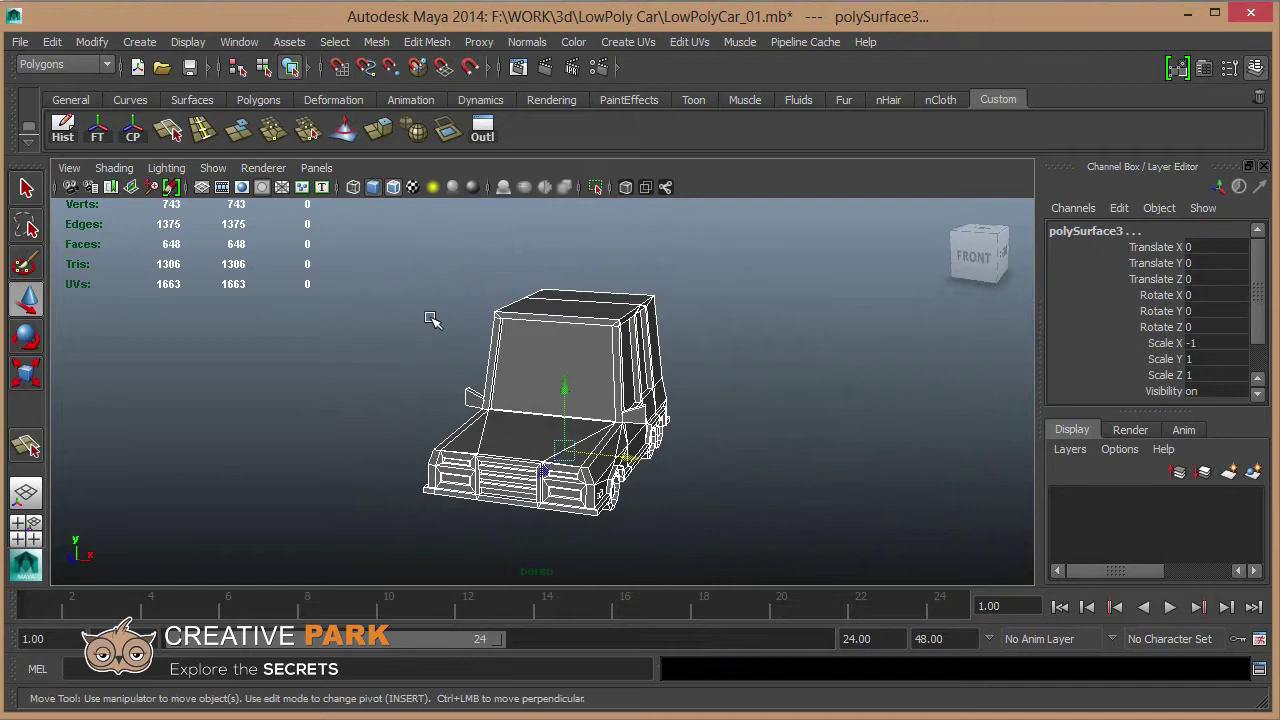
left_click_drag(431, 317, 420, 316, "alt")
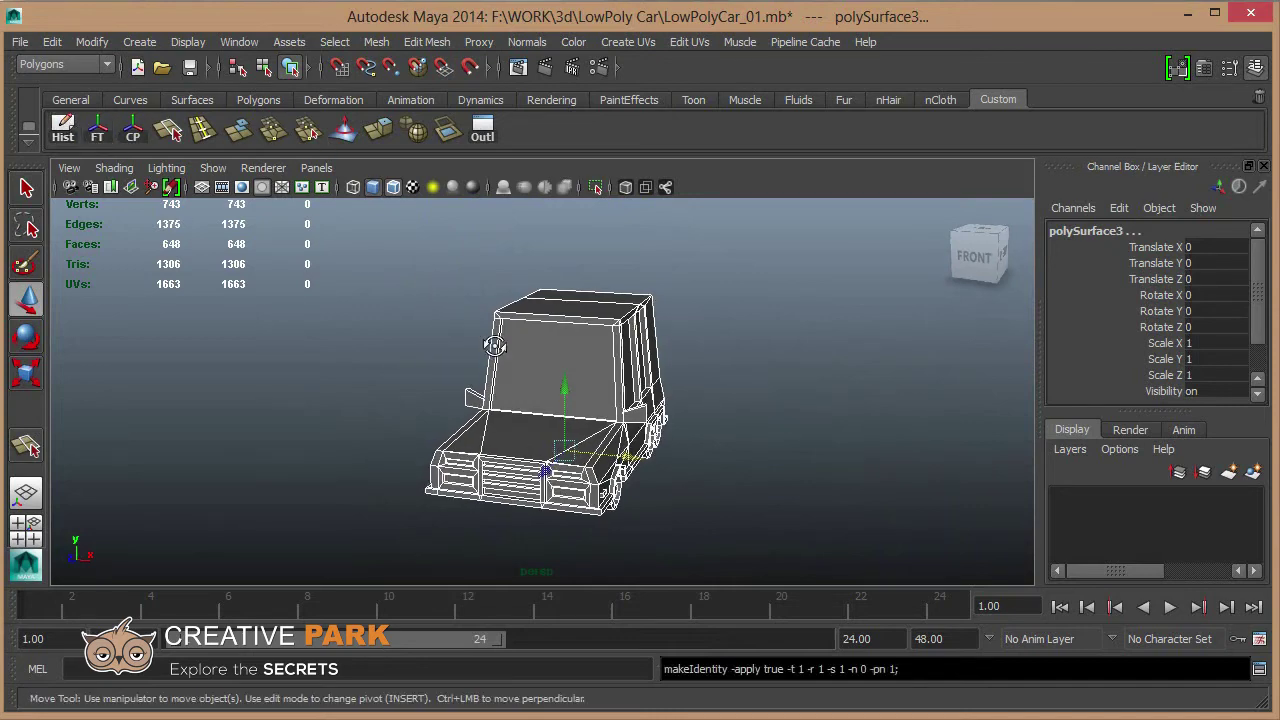
mouse_move(494, 345)
left_mouse_down("alt")
mouse_move(514, 374)
mouse_move(451, 371)
left_mouse_up("alt")
left_click(376, 42)
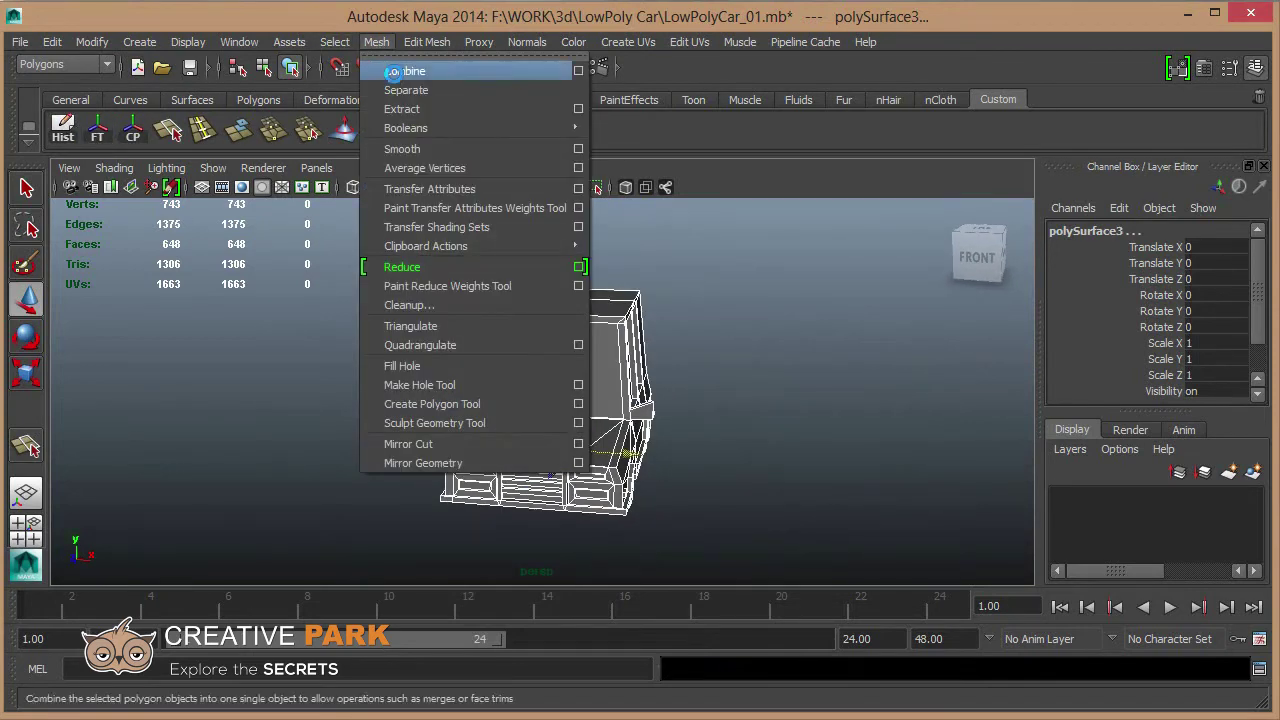
left_click(393, 72)
left_click(97, 133)
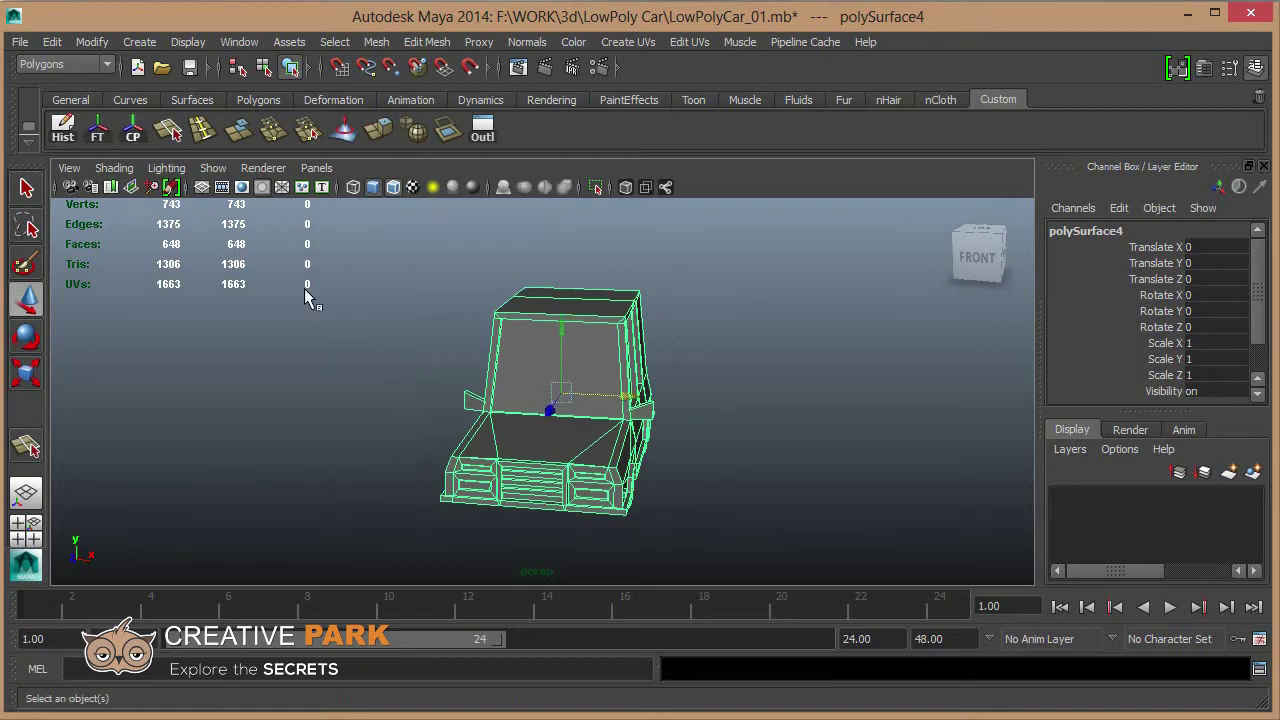
mouse_move(305, 295)
left_mouse_down("alt")
mouse_move(457, 377)
mouse_move(650, 342)
left_mouse_up("alt")
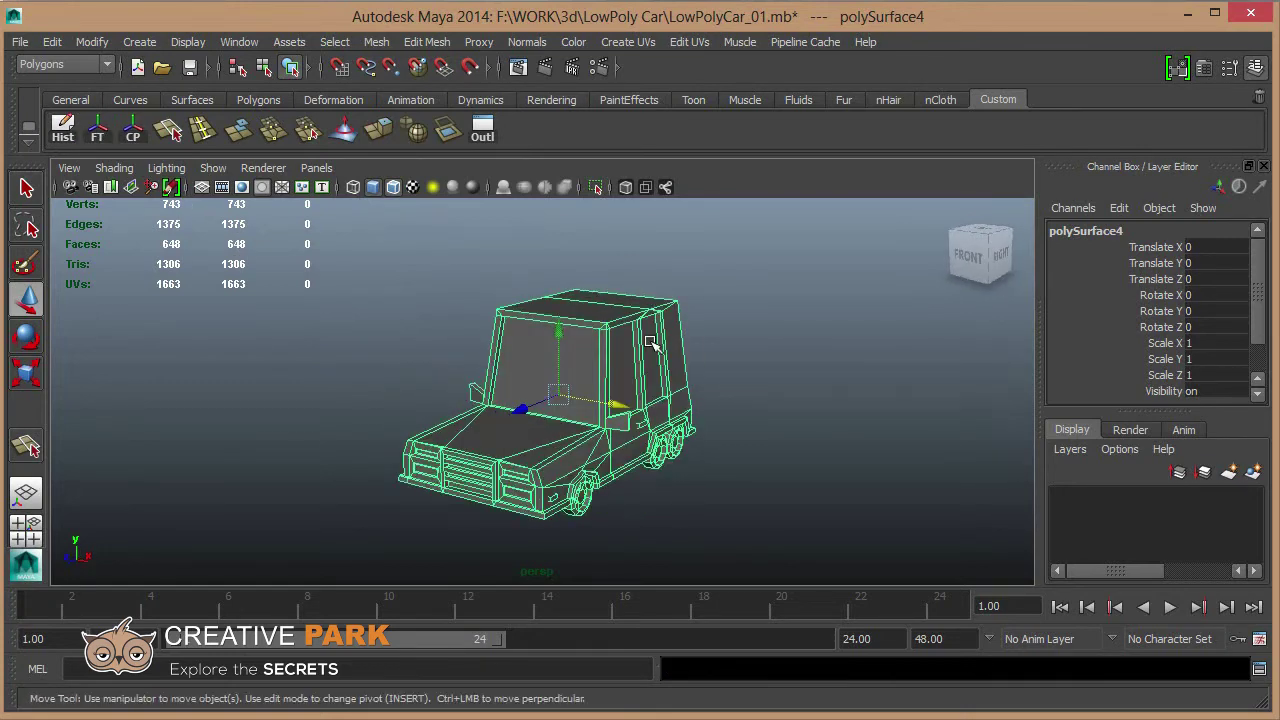
left_click(760, 474)
mouse_move(760, 474)
left_mouse_down("alt")
mouse_move(623, 480)
mouse_move(609, 451)
mouse_move(543, 456)
mouse_move(429, 389)
mouse_move(485, 380)
mouse_move(630, 414)
mouse_move(568, 334)
mouse_move(687, 431)
mouse_move(610, 420)
left_mouse_up("alt")
left_click(600, 470)
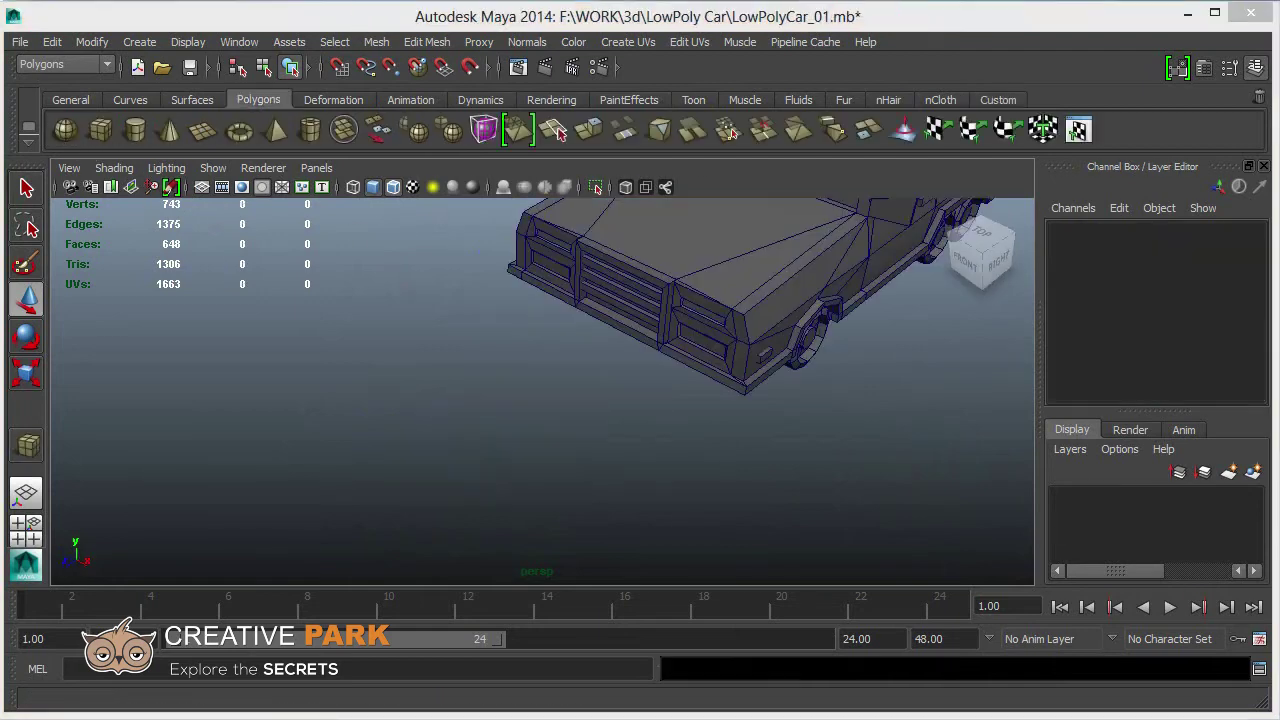
Give the new flat box height and lower its right top edge to slope the top.
scroll(614, 343, "down", 5)
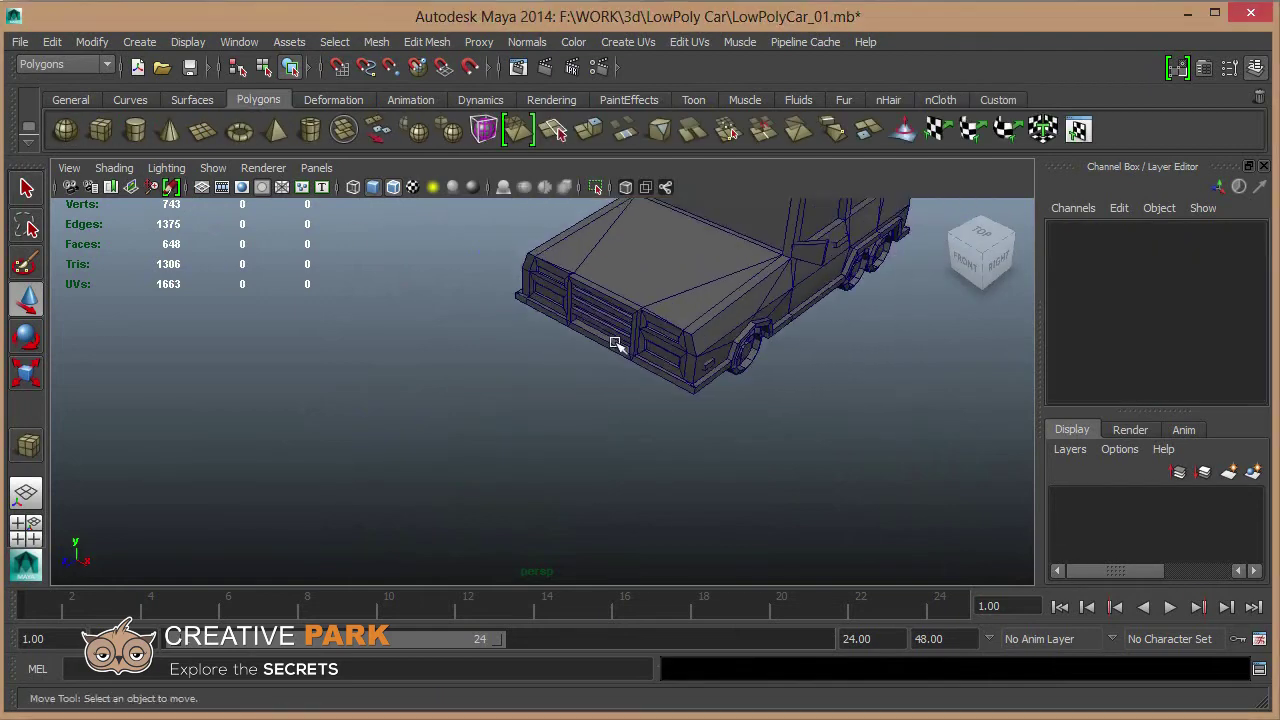
left_click_drag(614, 343, 508, 449, "alt")
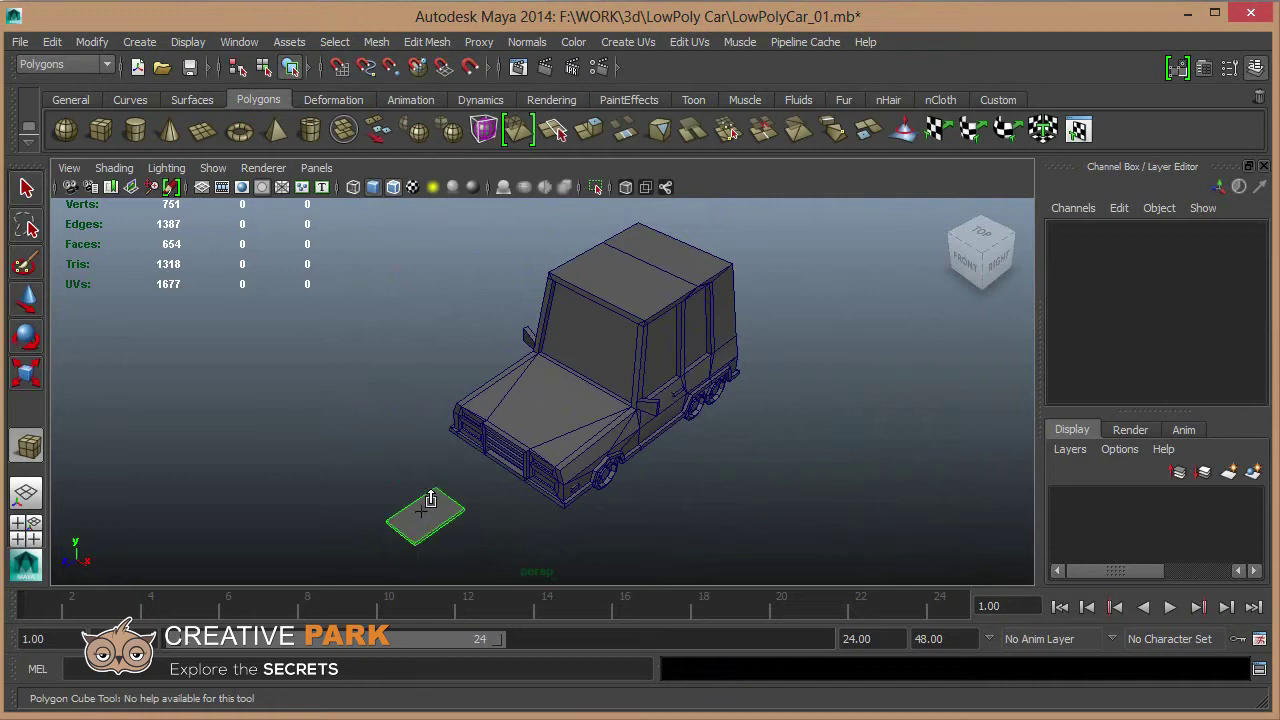
left_click_drag(431, 498, 431, 480)
scroll(480, 505, "up", 2)
key("f")
left_click_drag(366, 400, 637, 373, "alt")
key("F10")
left_click(640, 370)
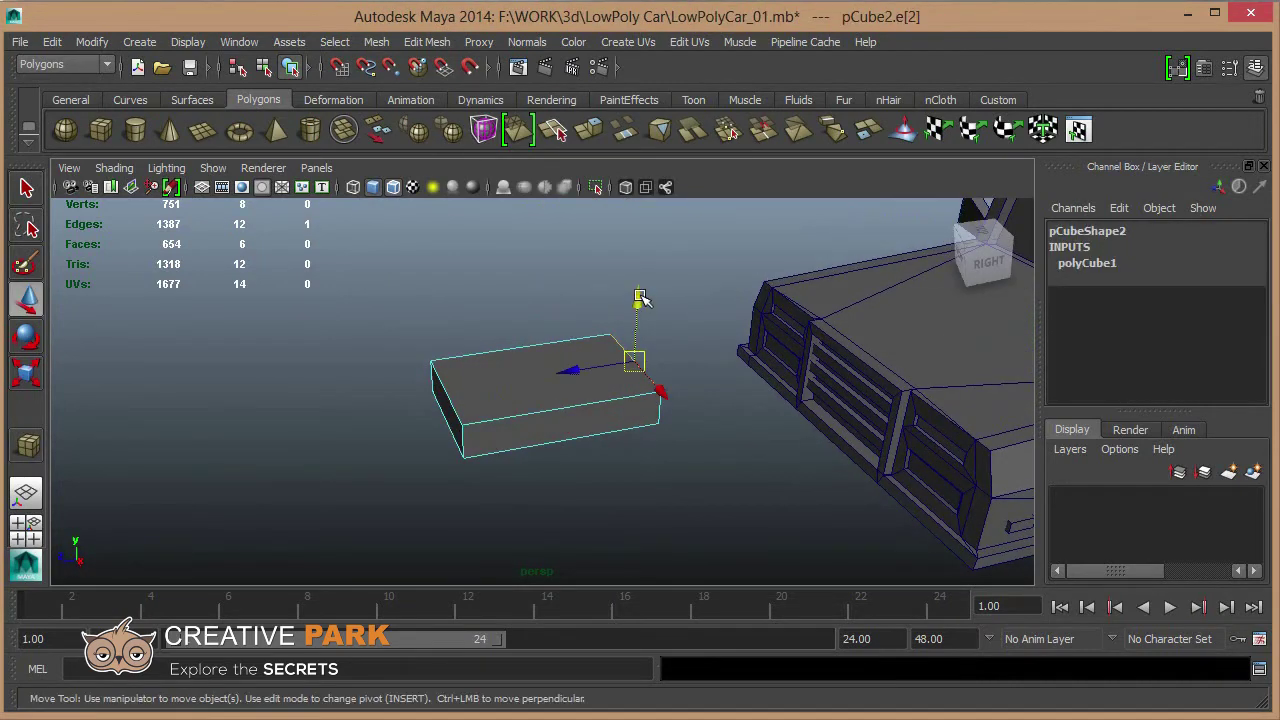
mouse_move(640, 299)
left_mouse_down()
mouse_move(640, 313)
mouse_move(560, 366)
mouse_move(571, 449)
left_mouse_up()
Extrude the box's front face, then delete its bottom and front faces.
key("F11")
left_click(500, 443)
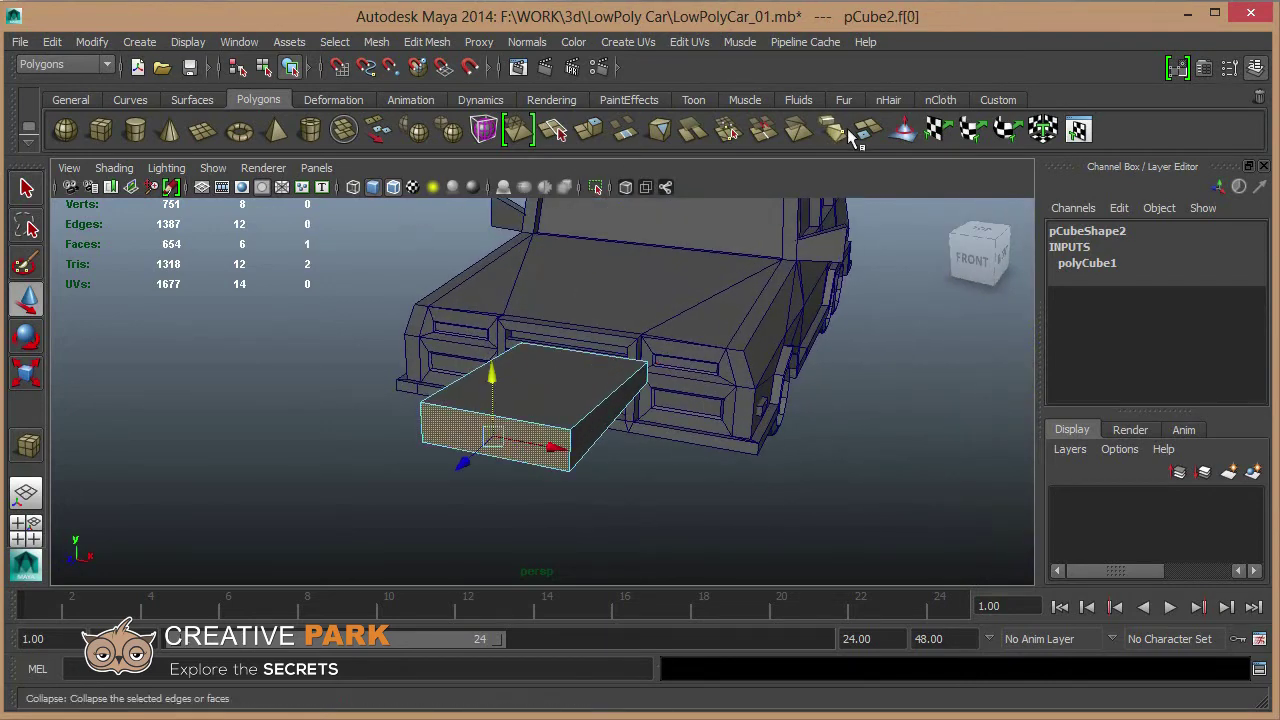
left_click(593, 143)
mouse_move(502, 441)
left_mouse_down("alt")
mouse_move(462, 463)
mouse_move(537, 406)
left_mouse_up("alt")
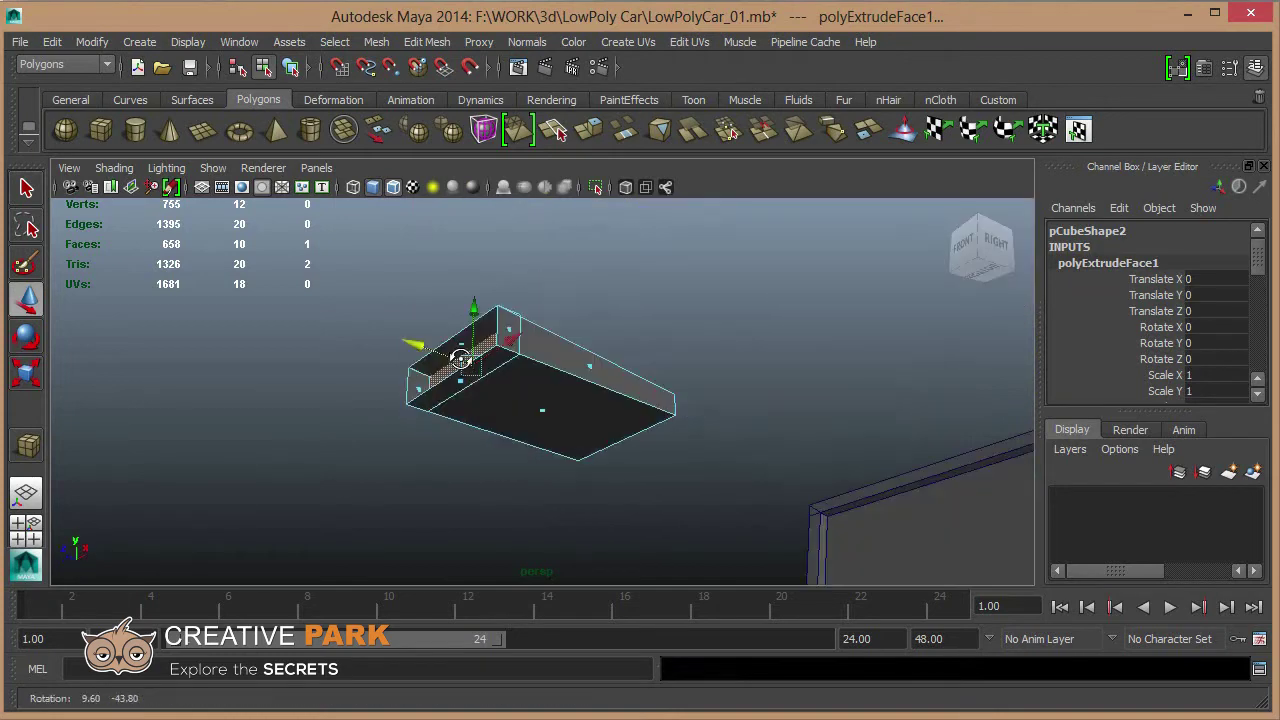
left_click(516, 393)
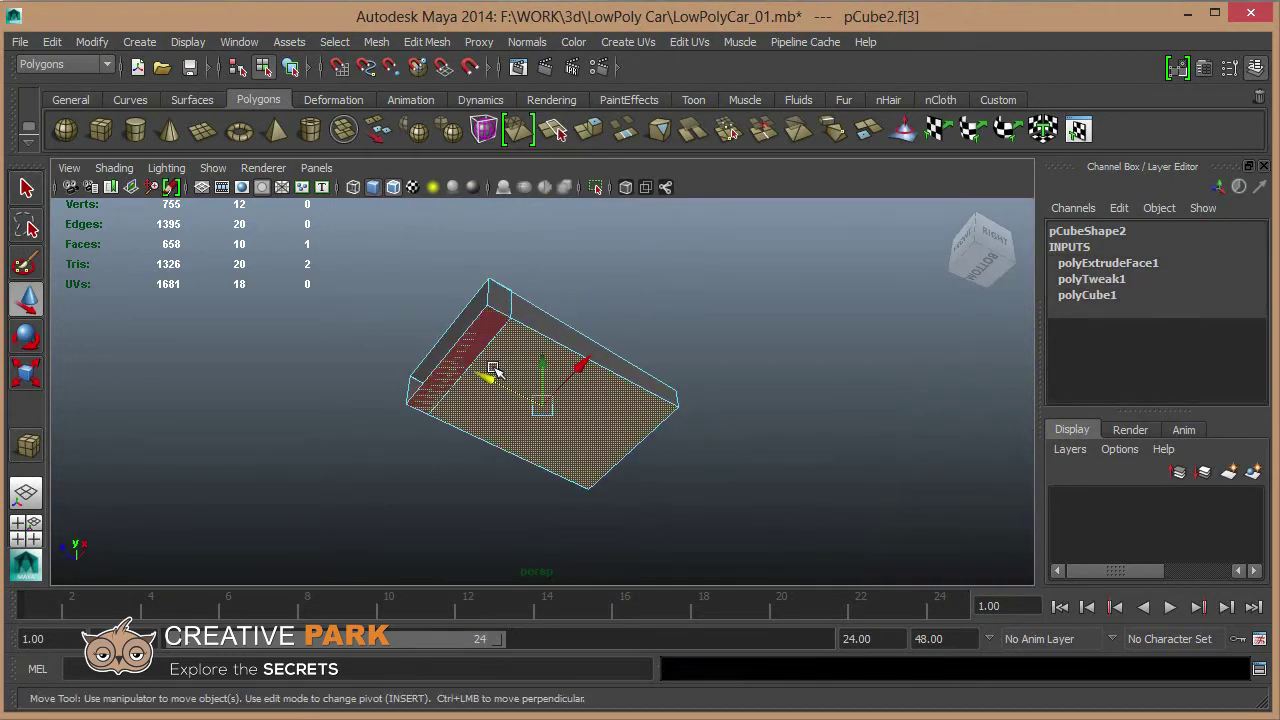
key("Delete")
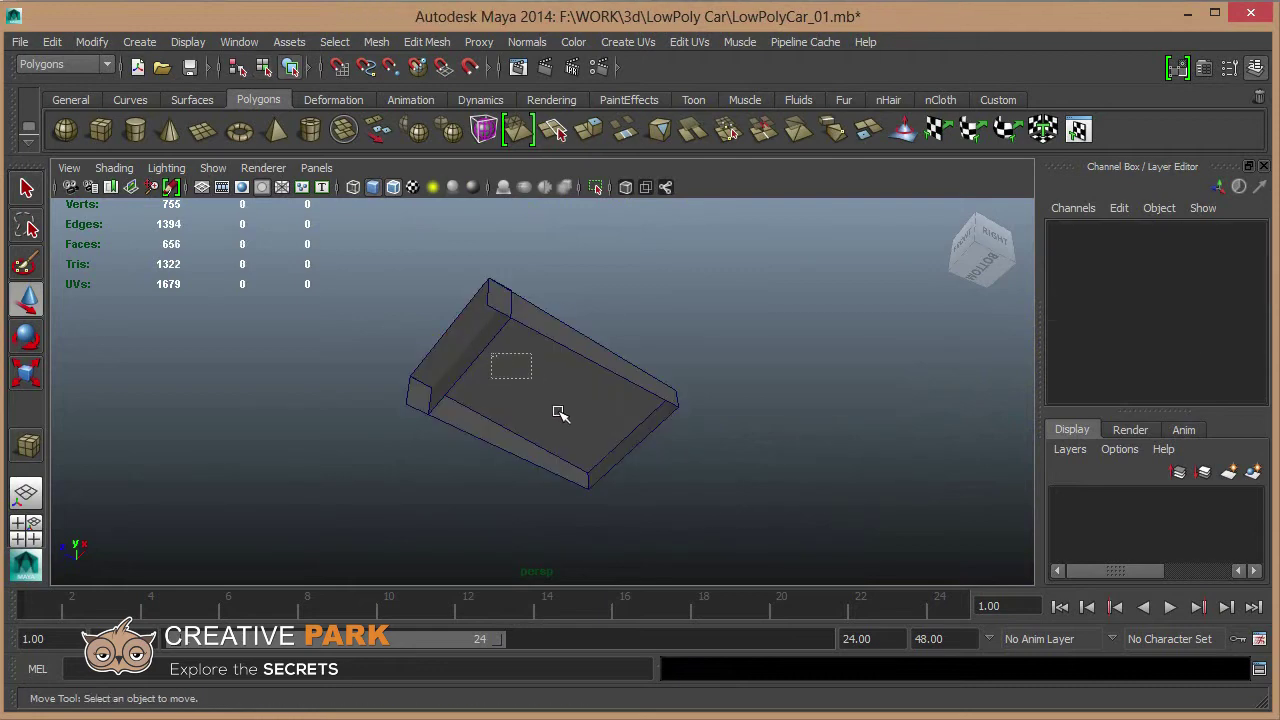
mouse_move(530, 404)
left_mouse_down("alt")
mouse_move(513, 393)
mouse_move(500, 404)
left_mouse_up("alt")
left_click(500, 406)
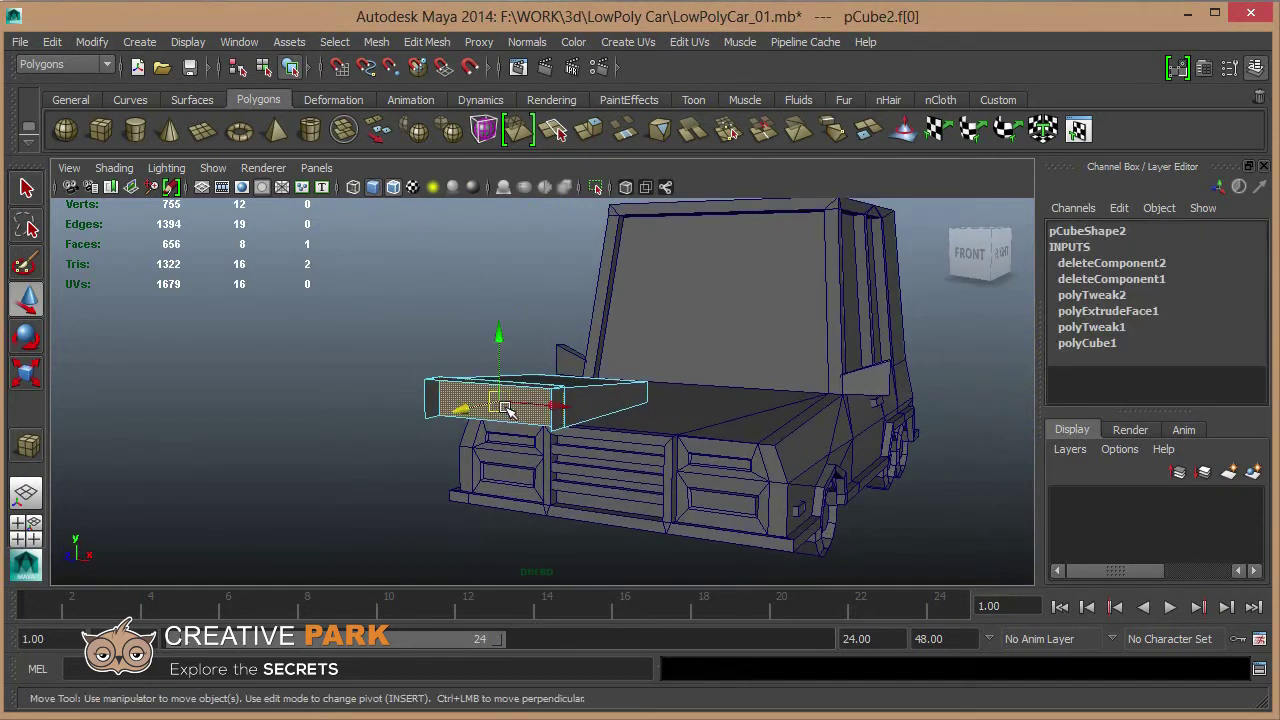
key("Delete")
Remove an edge loop from the scoop box and undo a trial end-face lift.
left_click(556, 420)
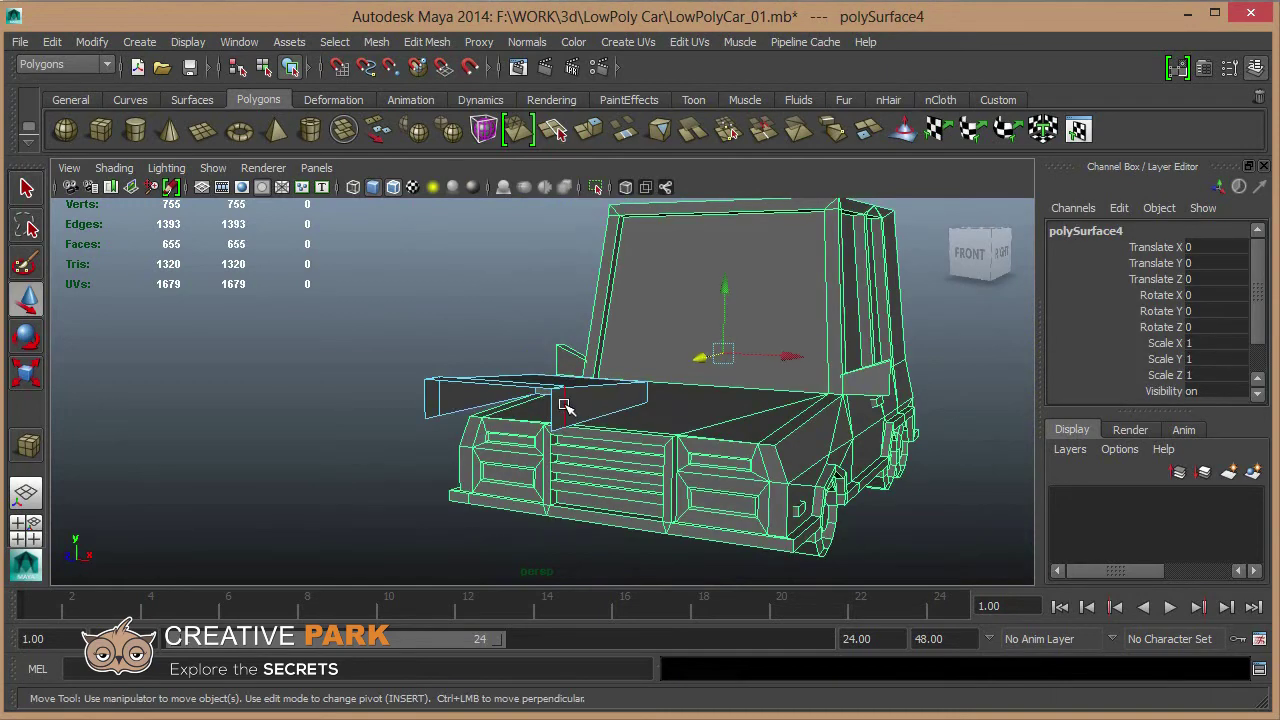
left_click(565, 405)
left_click(585, 445)
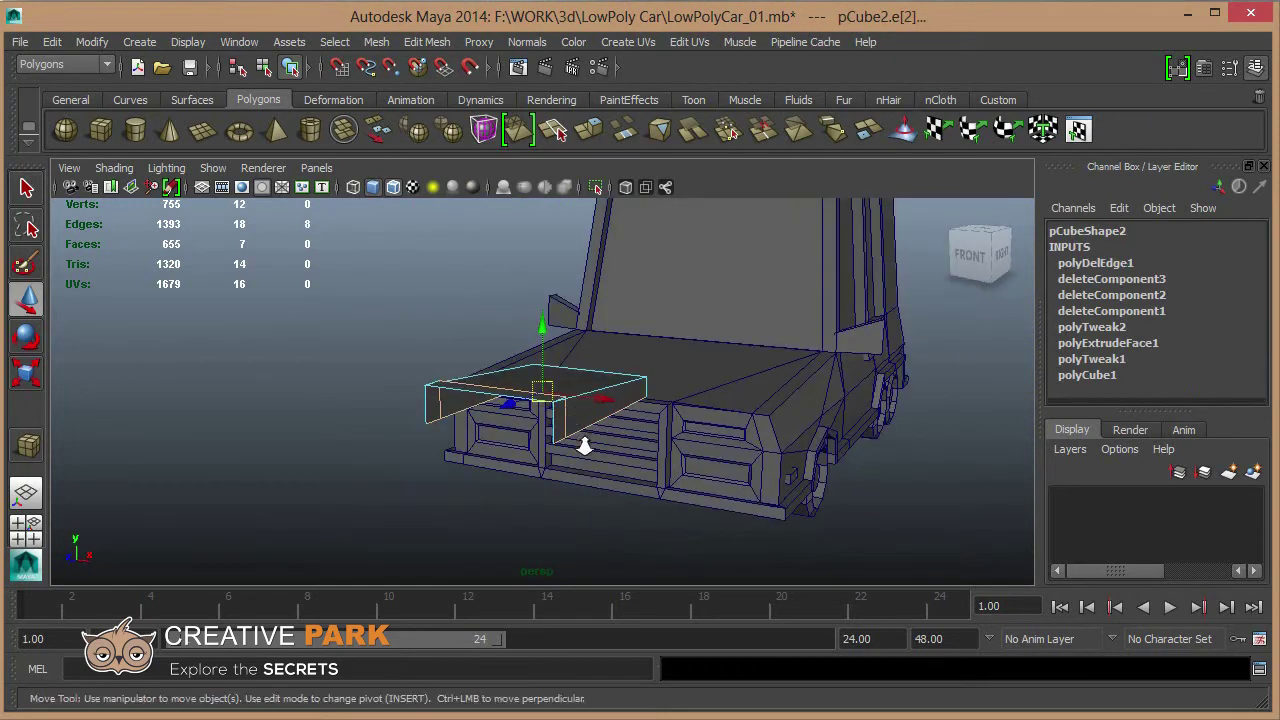
left_click_drag(585, 445, 566, 425, "alt")
right_click_drag(587, 432, 555, 480, "shift")
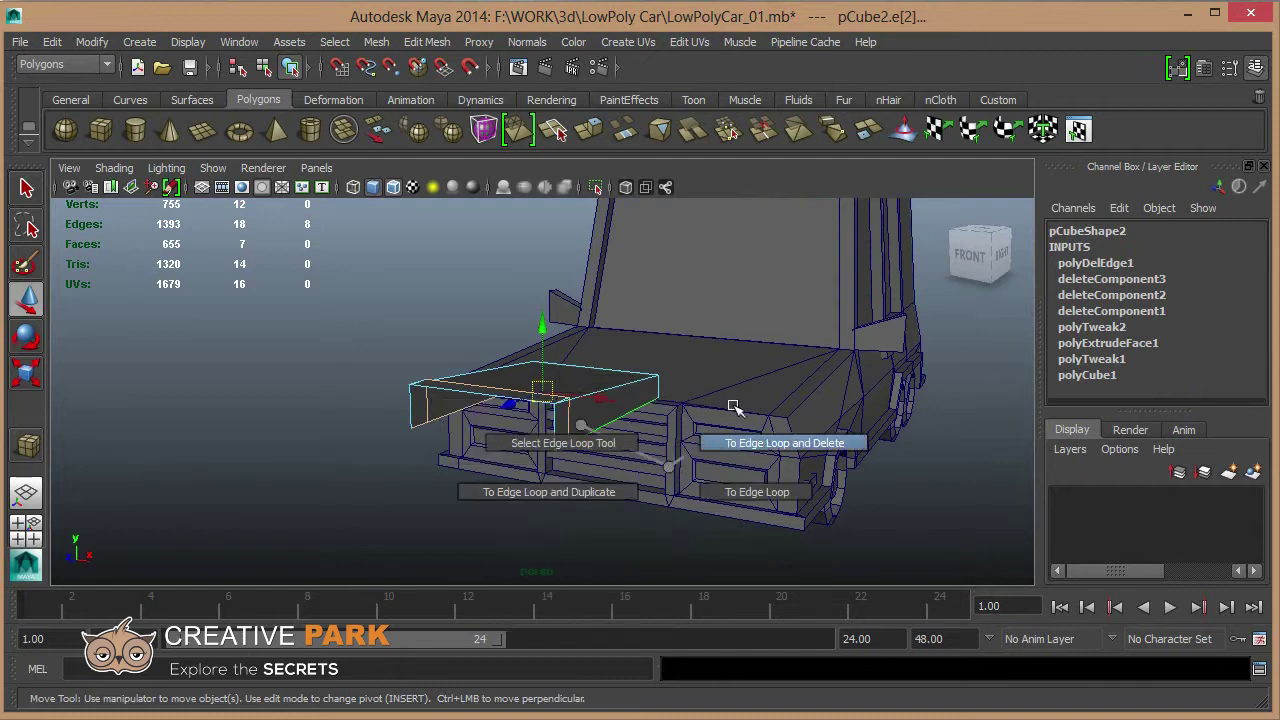
mouse_move(586, 423)
left_mouse_down("alt")
mouse_move(560, 424)
mouse_move(563, 451)
mouse_move(500, 471)
mouse_move(430, 400)
left_mouse_up("alt")
left_click(430, 400)
mouse_move(422, 333)
left_mouse_down()
mouse_move(430, 400)
mouse_move(447, 367)
mouse_move(447, 388)
left_mouse_up()
key("ctrl+z")
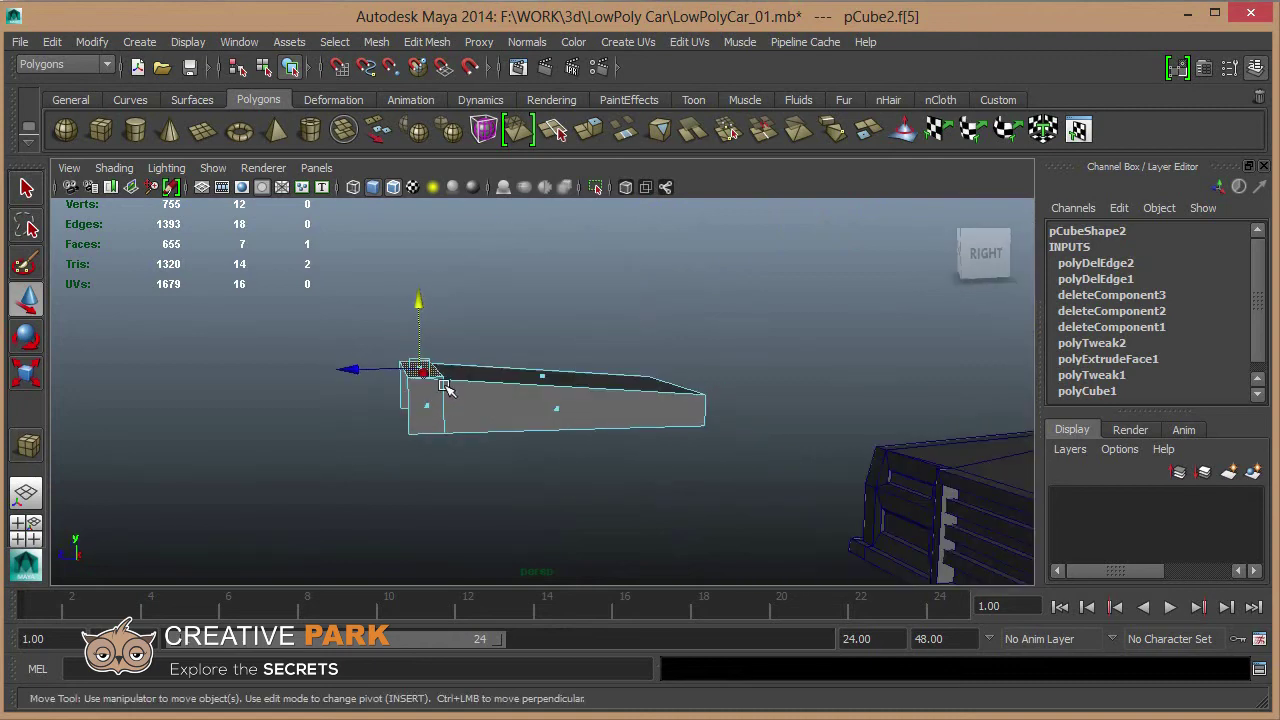
key("F10")
Move the block's two end edges to the left and select its bottom edge.
left_click_drag(443, 398, 688, 535, "alt")
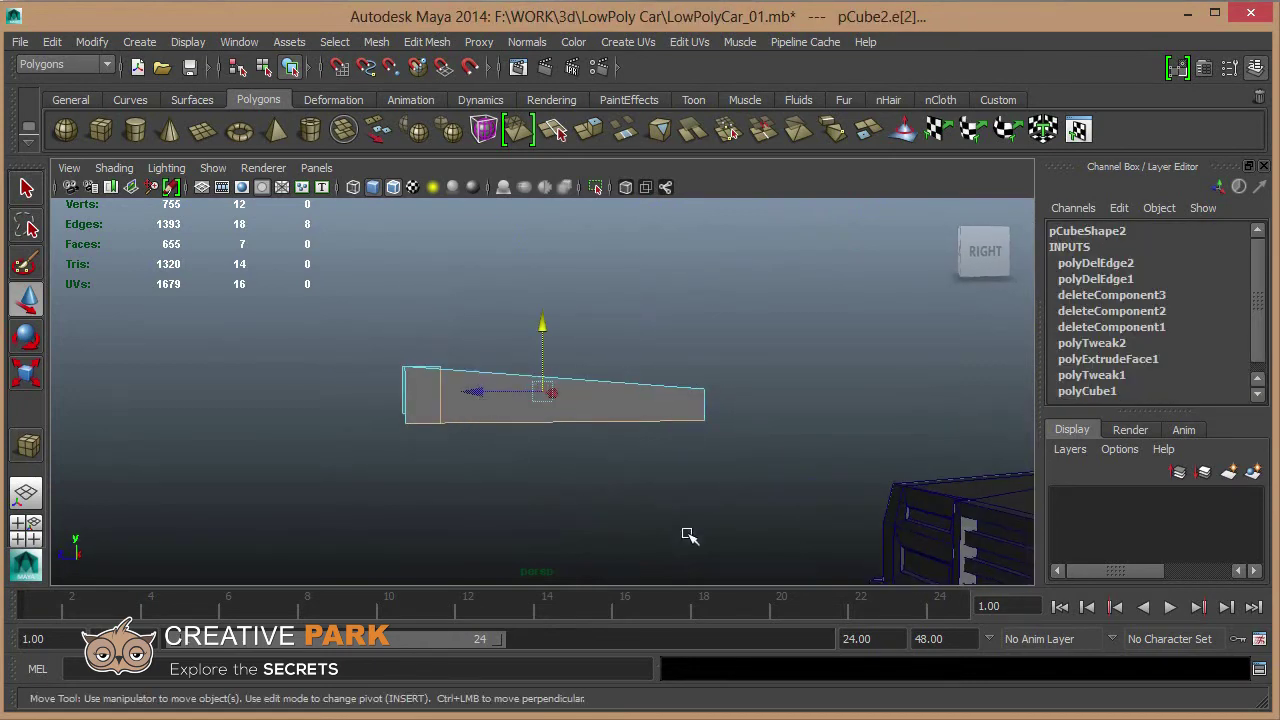
left_click_drag(868, 570, 866, 568)
mouse_move(386, 400)
left_mouse_down("alt")
mouse_move(300, 394)
mouse_move(318, 398)
left_mouse_up("alt")
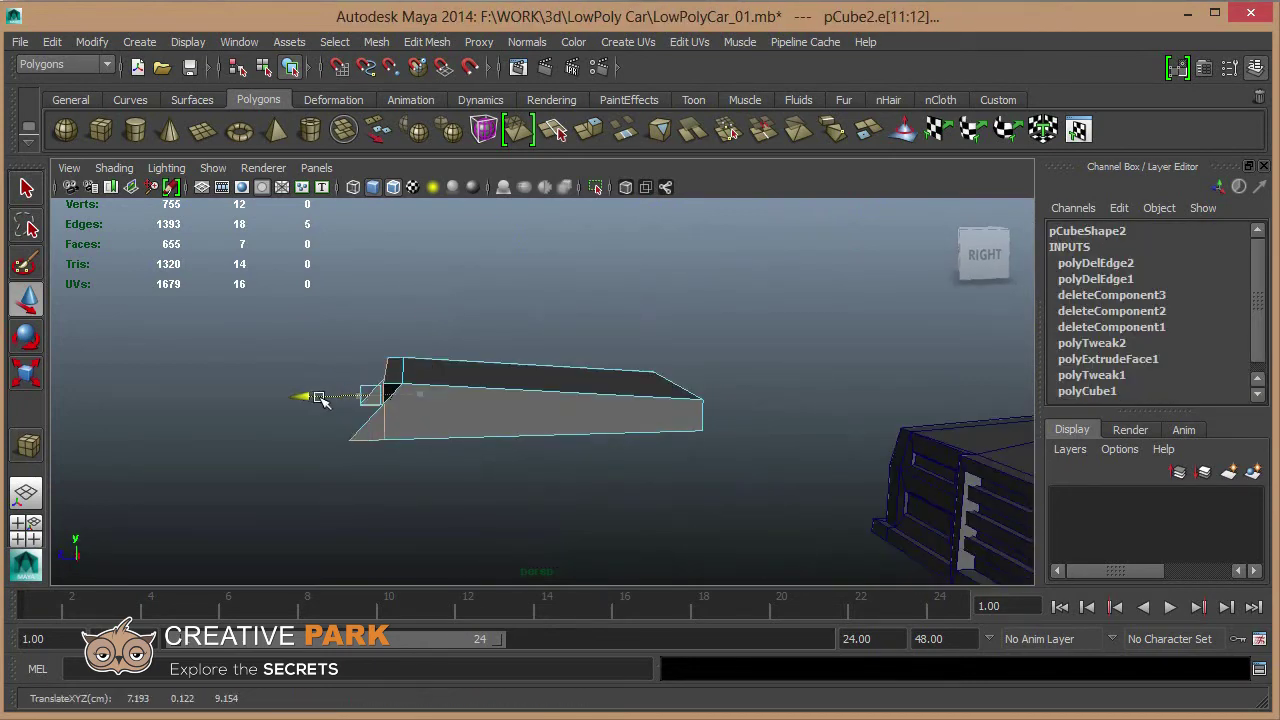
left_click(411, 438)
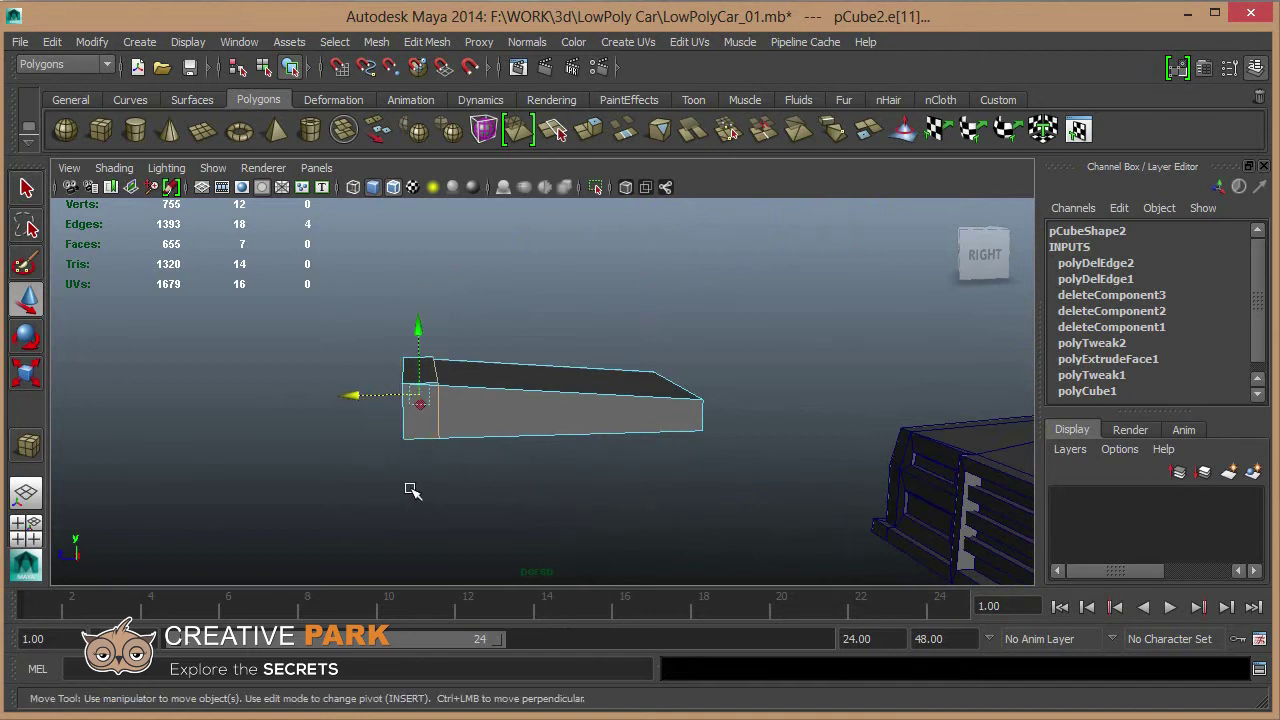
mouse_move(414, 491)
left_mouse_down("alt")
mouse_move(437, 431)
mouse_move(362, 398)
left_mouse_up("alt")
key("e")
key("r")
key("w")
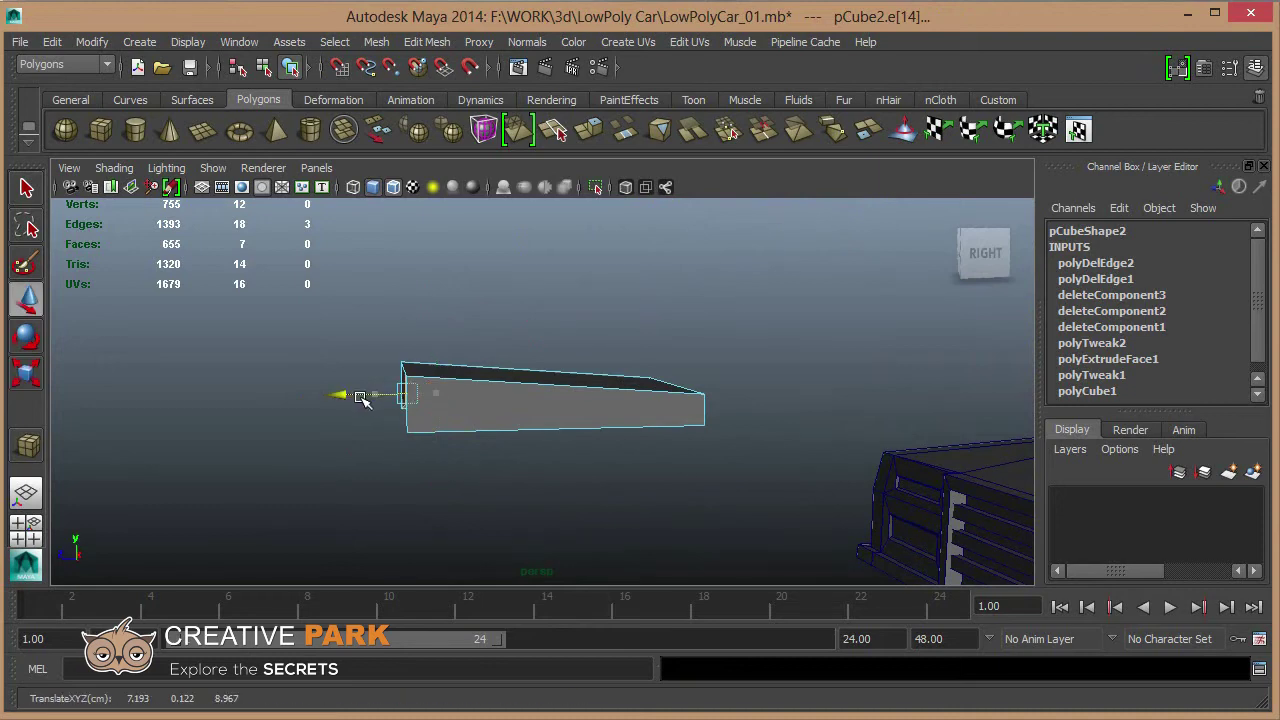
Extrude the block's bottom edge into a lip and pull it into place.
mouse_move(492, 418)
left_mouse_down("alt")
mouse_move(470, 350)
mouse_move(503, 143)
left_mouse_up("alt")
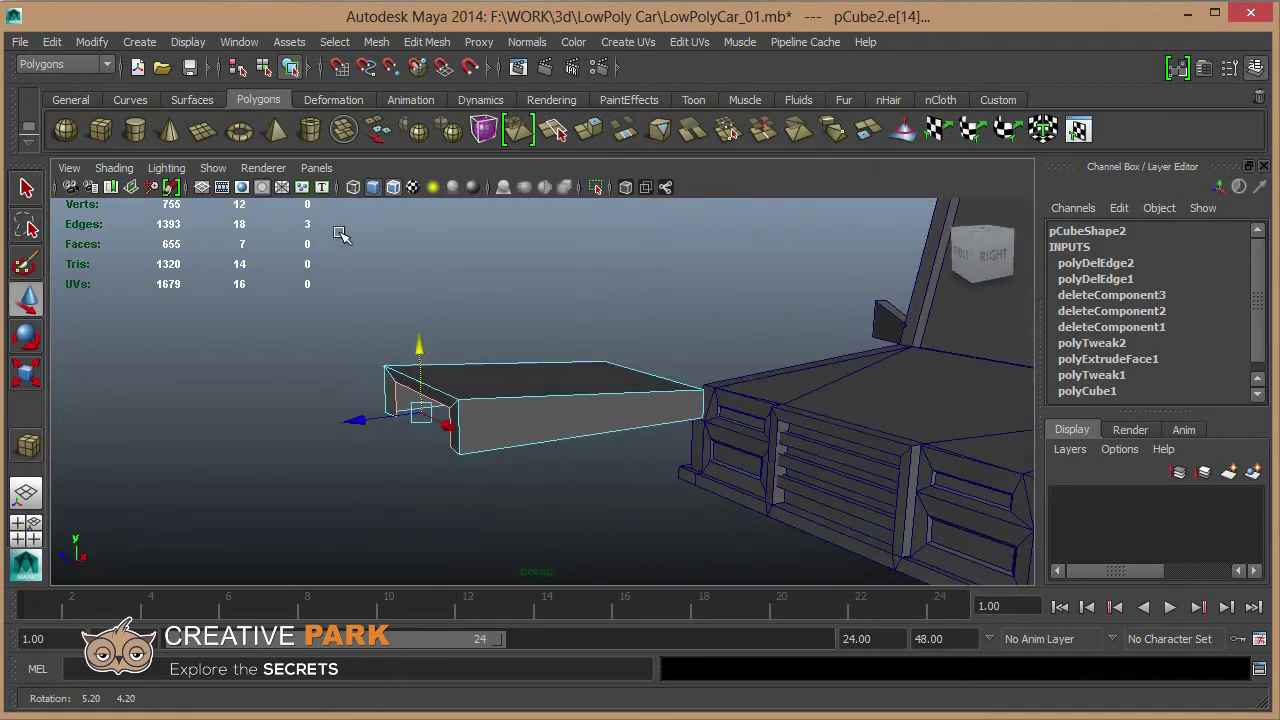
left_click(588, 129)
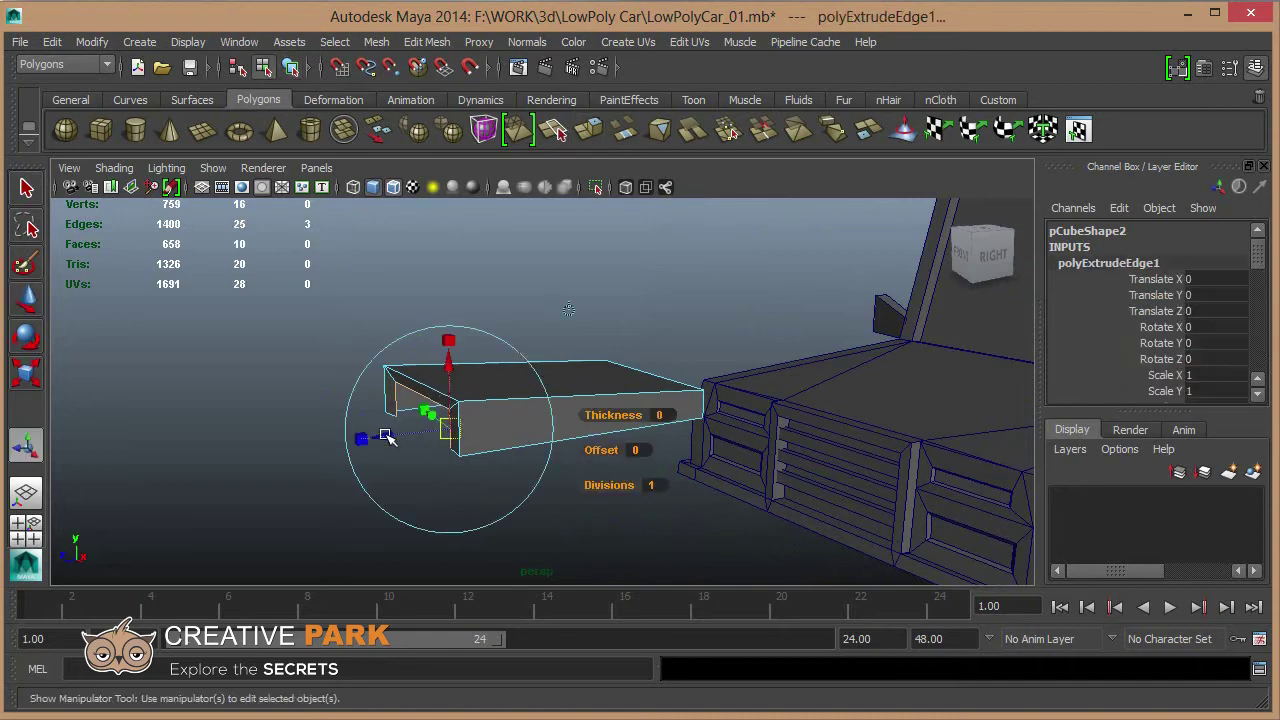
key("w")
left_click_drag(494, 437, 414, 435, "alt")
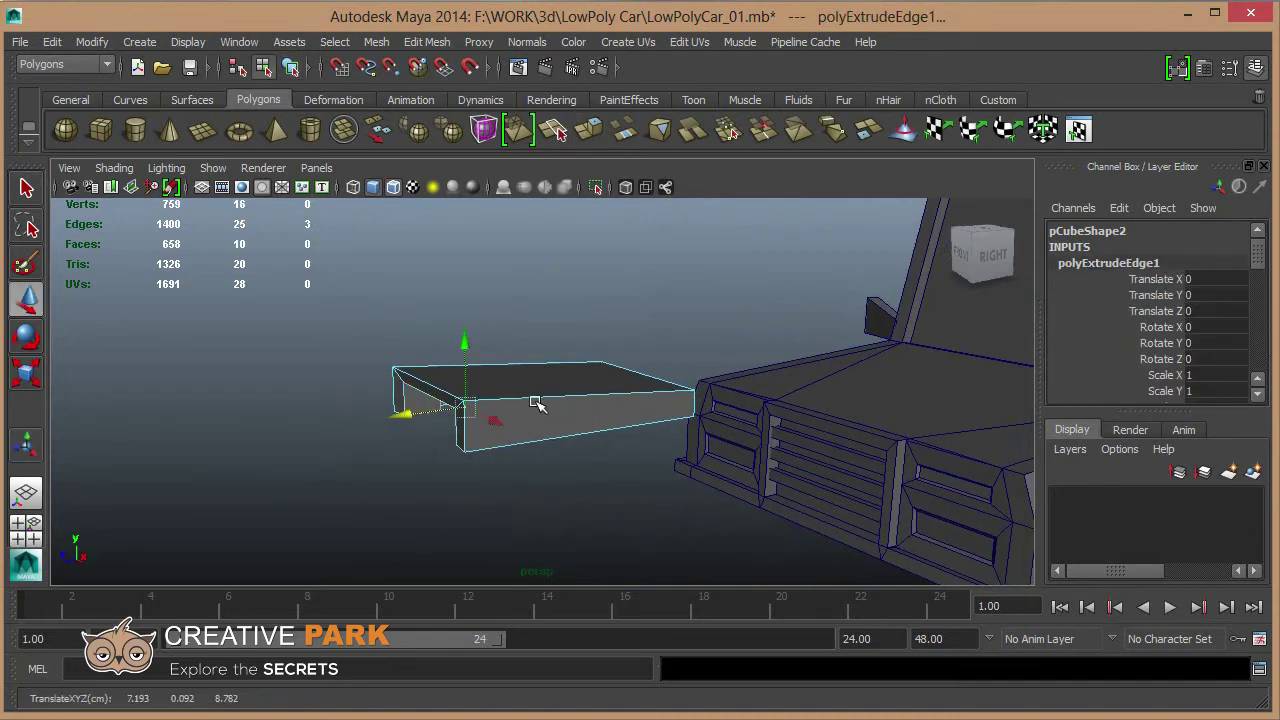
key("F8")
left_click_drag(540, 401, 870, 392, "alt")
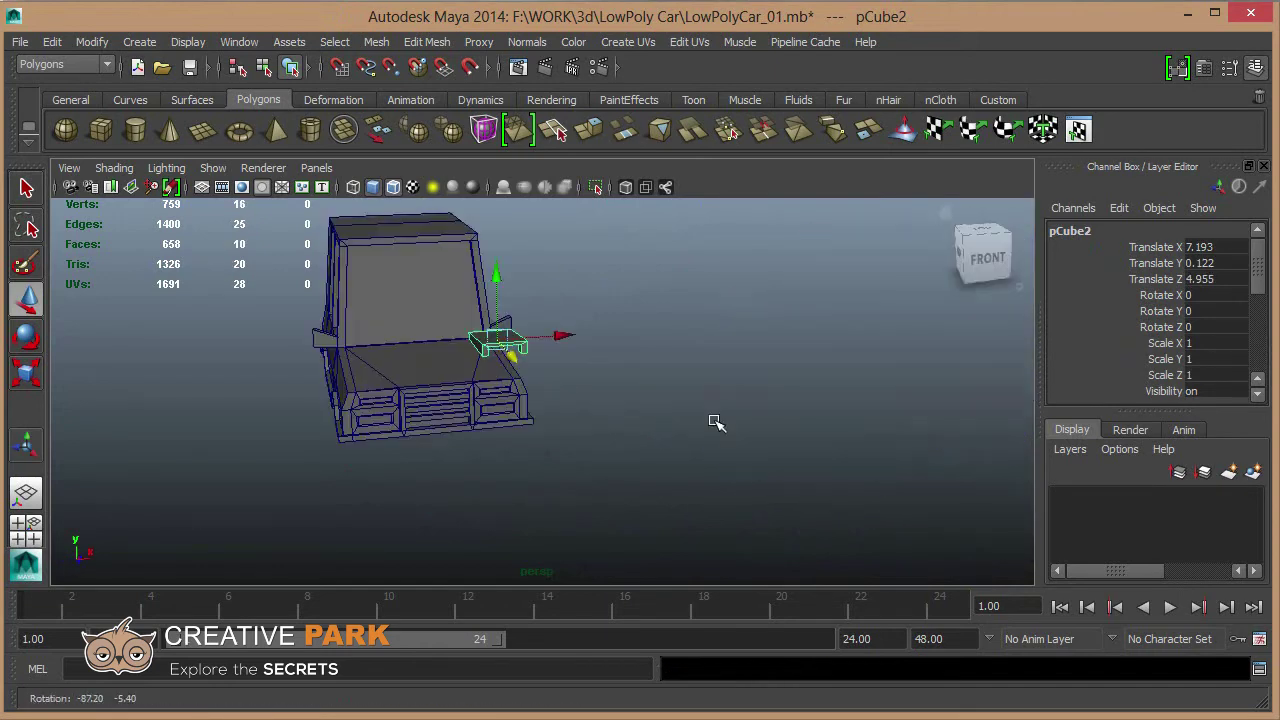
Slide the hood scoop block back along Z toward the windshield, centred on the hood.
mouse_move(714, 423)
left_mouse_down("alt")
mouse_move(437, 422)
mouse_move(517, 452)
left_mouse_up("alt")
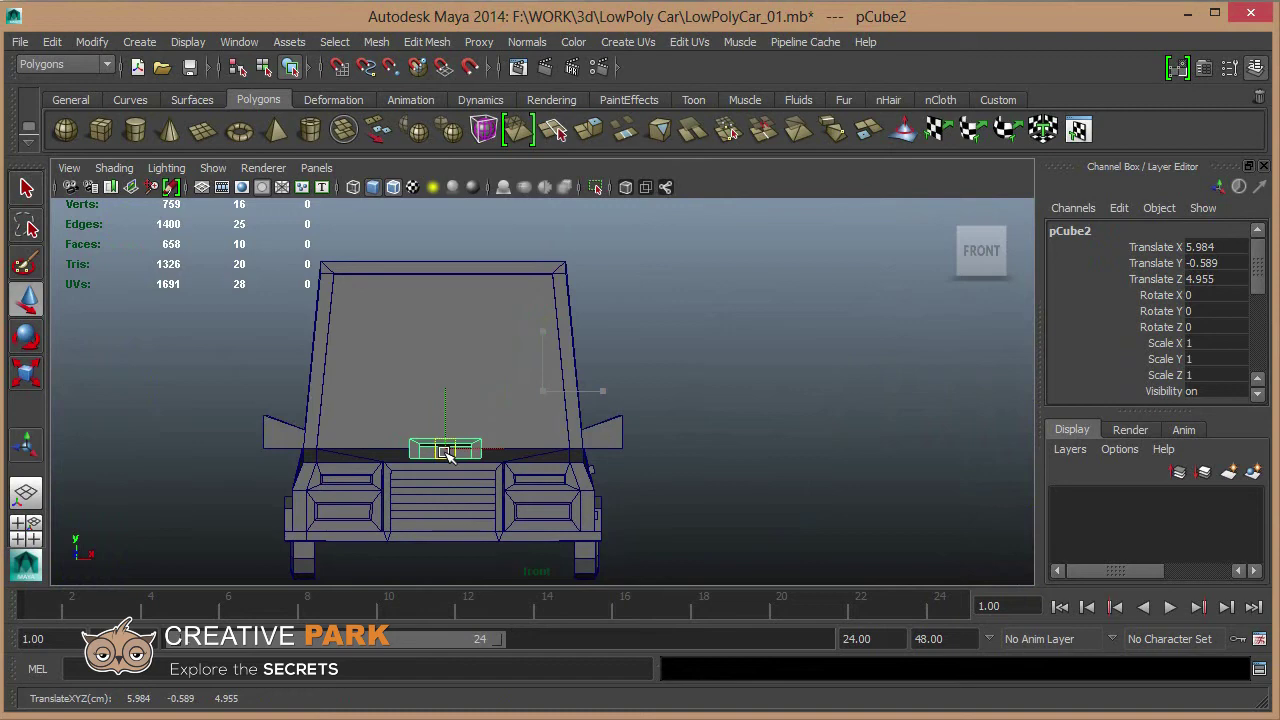
left_click_drag(508, 449, 300, 470, "alt")
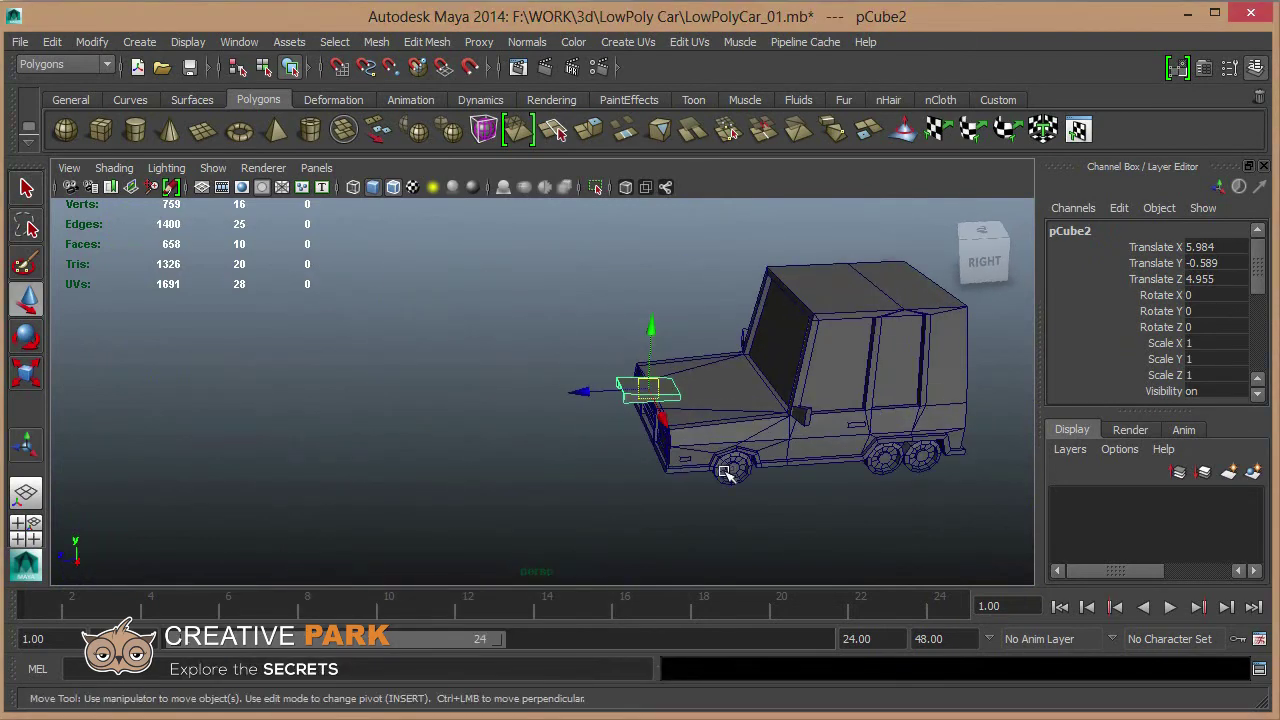
key("f")
scroll(446, 412, "down", 5)
mouse_move(466, 400)
left_mouse_down()
mouse_move(661, 403)
mouse_move(268, 423)
mouse_move(540, 327)
left_mouse_up()
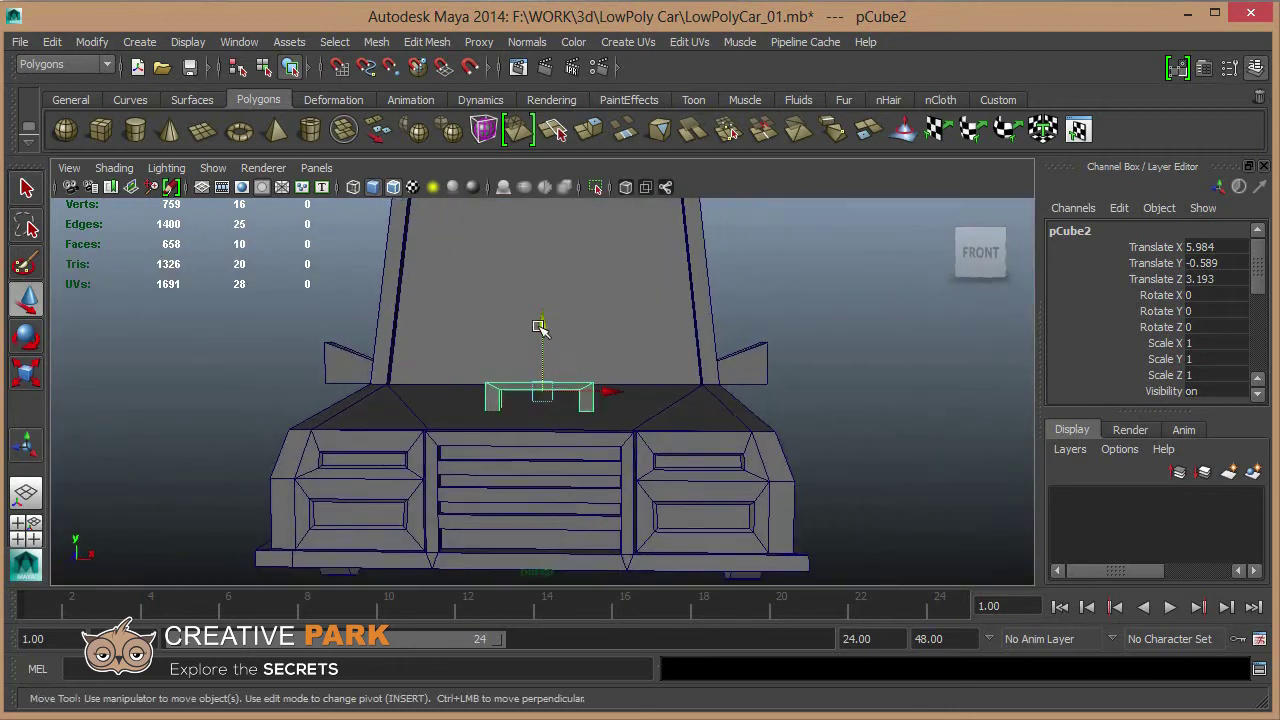
mouse_move(677, 364)
left_mouse_down("alt")
mouse_move(600, 405)
mouse_move(662, 390)
left_mouse_up("alt")
scroll(600, 405, "up", 5)
Isolate the scoop to inspect it alone, then bring the rest of the car back.
left_click(596, 188)
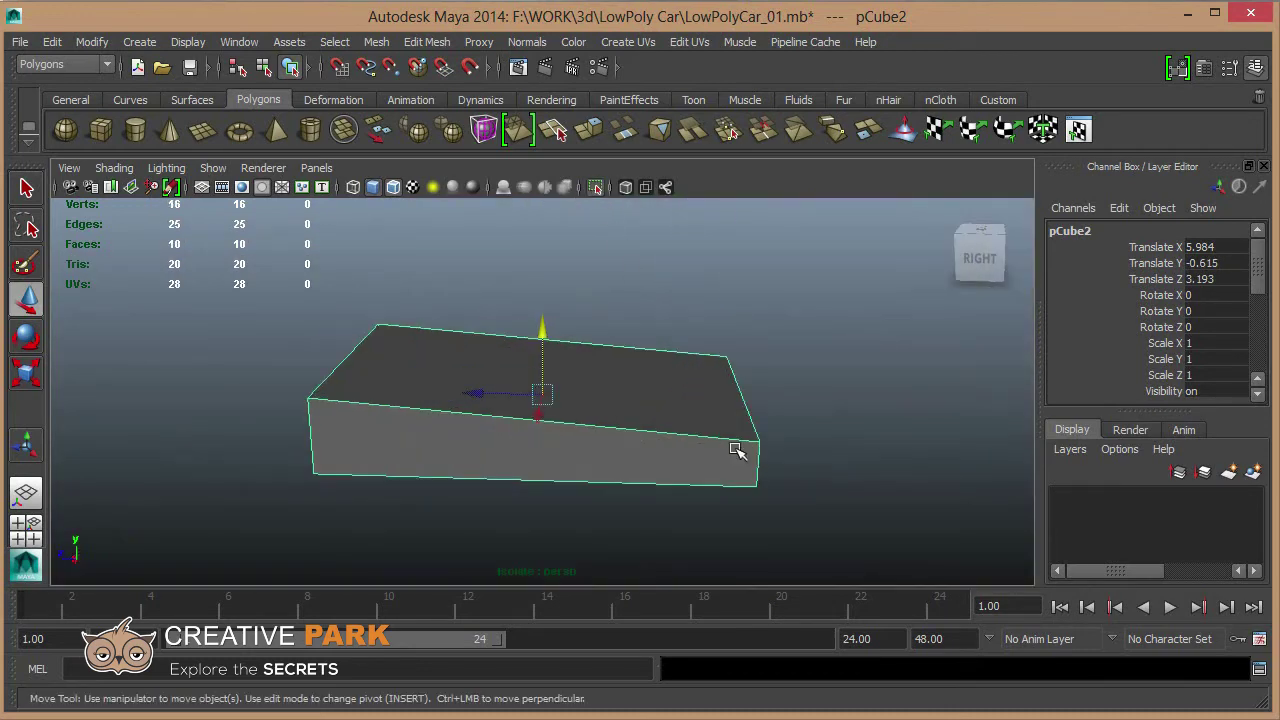
scroll(735, 449, "up", 3)
scroll(534, 434, "down", 3)
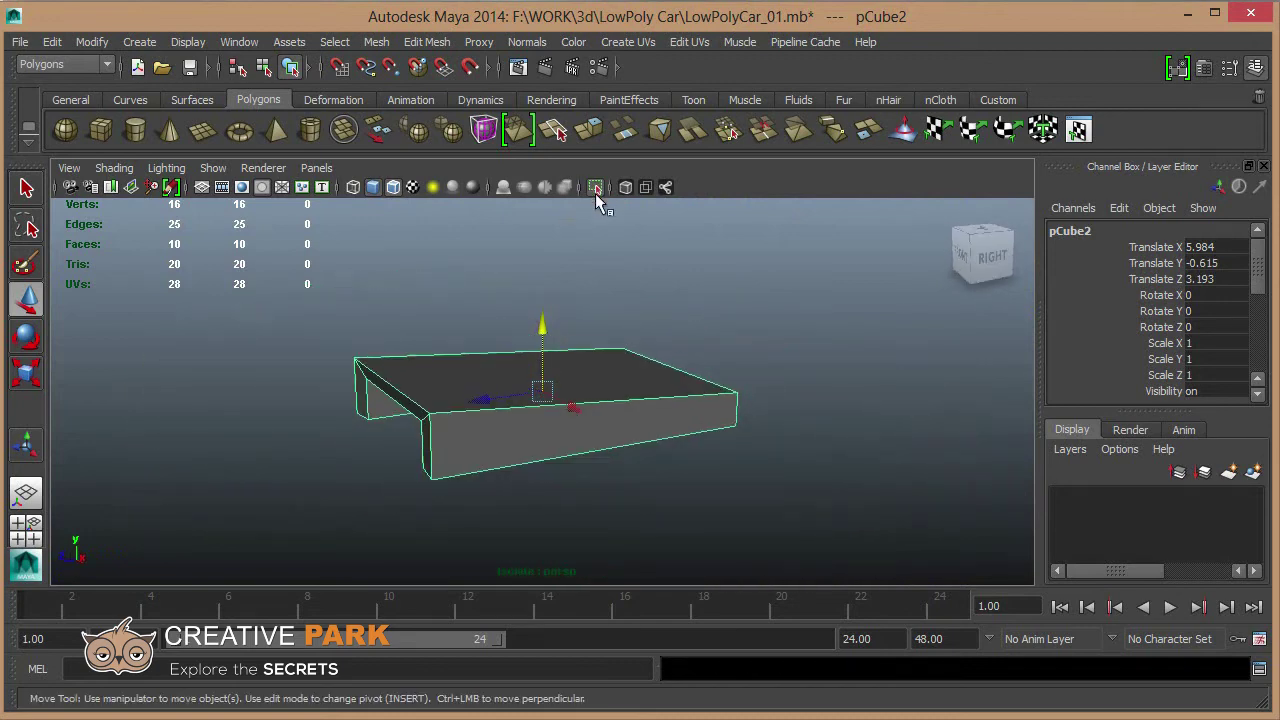
left_click(596, 188)
Check the scoop's front edges in edge mode, then return to object selection.
mouse_move(486, 409)
left_mouse_down("alt")
mouse_move(509, 406)
mouse_move(449, 363)
left_mouse_up("alt")
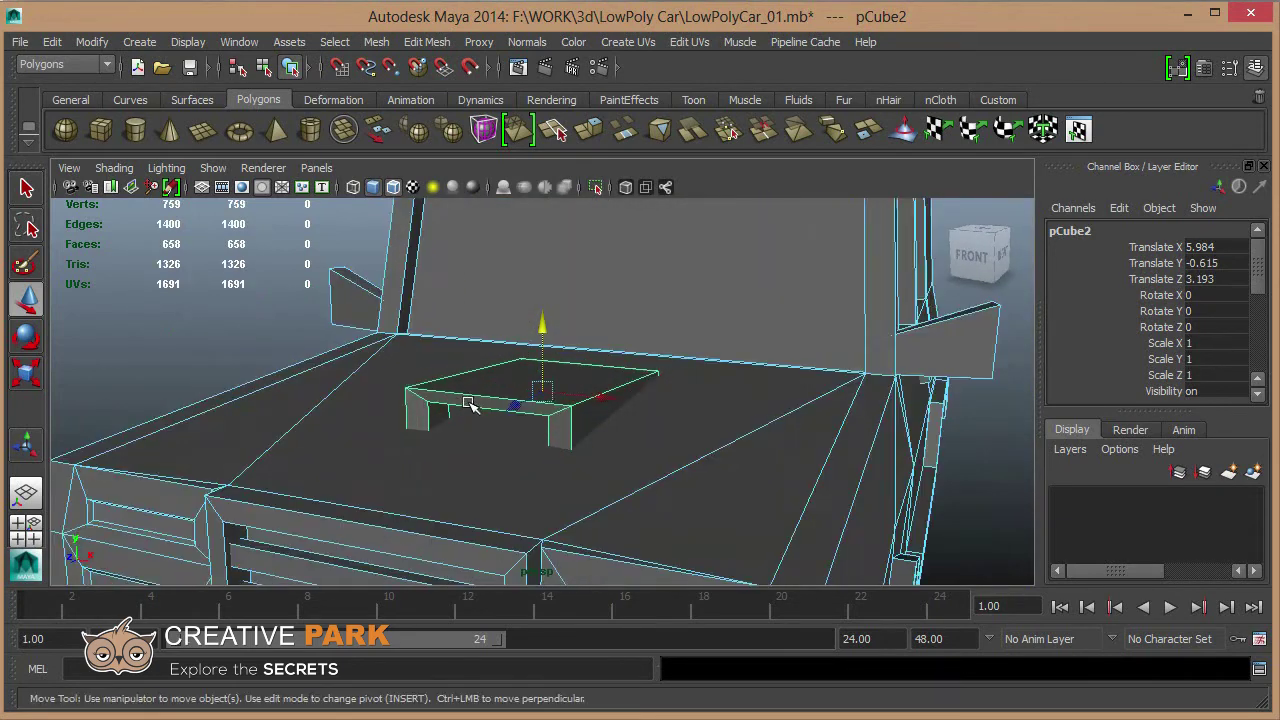
key("F10")
left_click(430, 387)
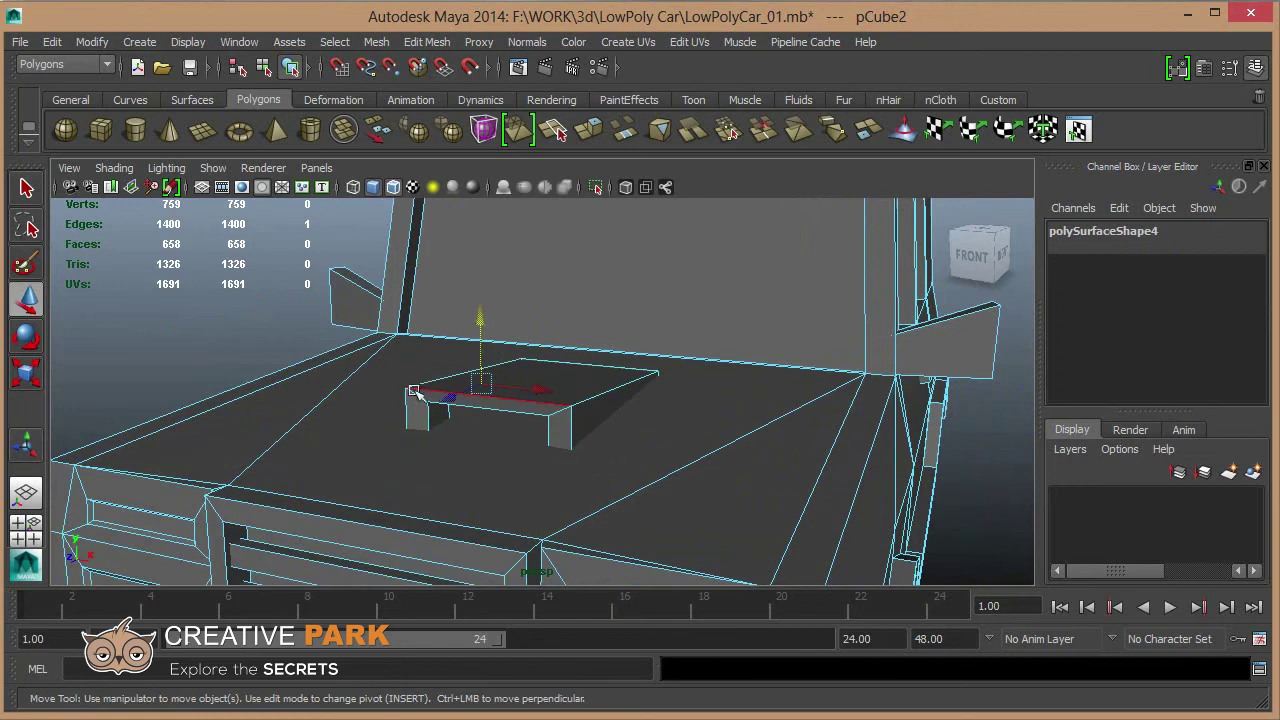
key("F8")
right_click_drag(467, 385, 467, 385)
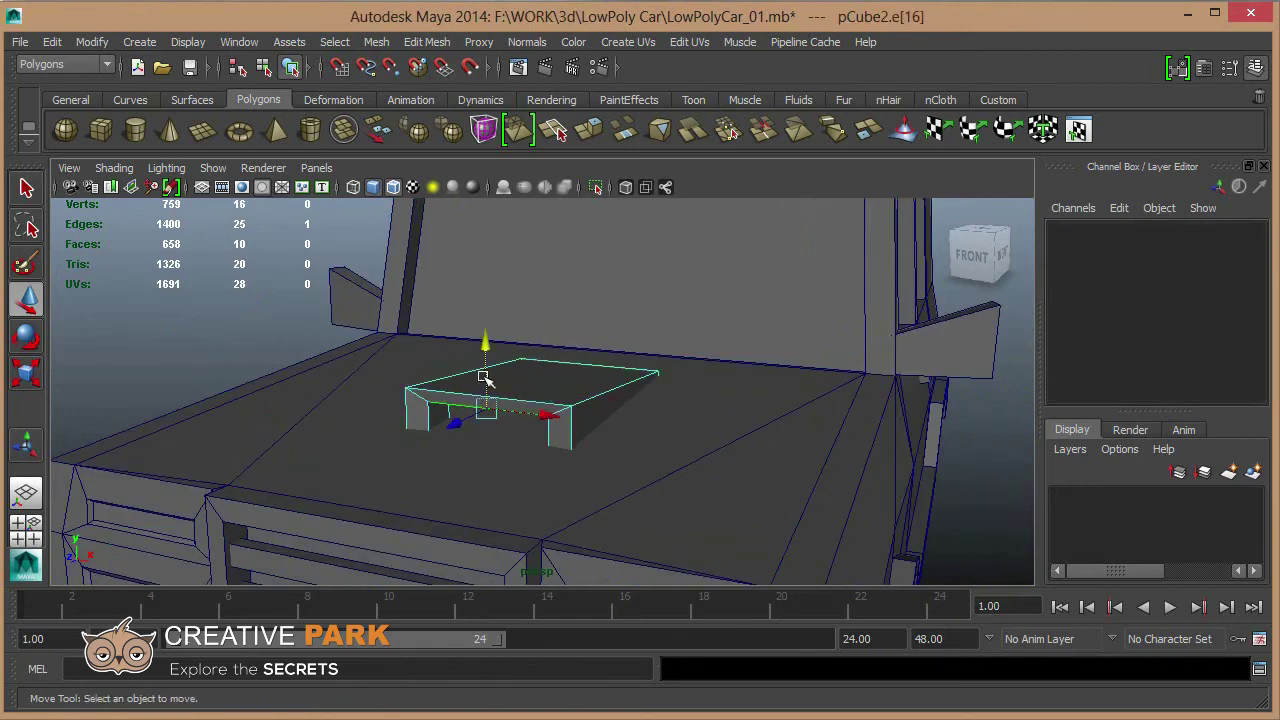
left_click(486, 408)
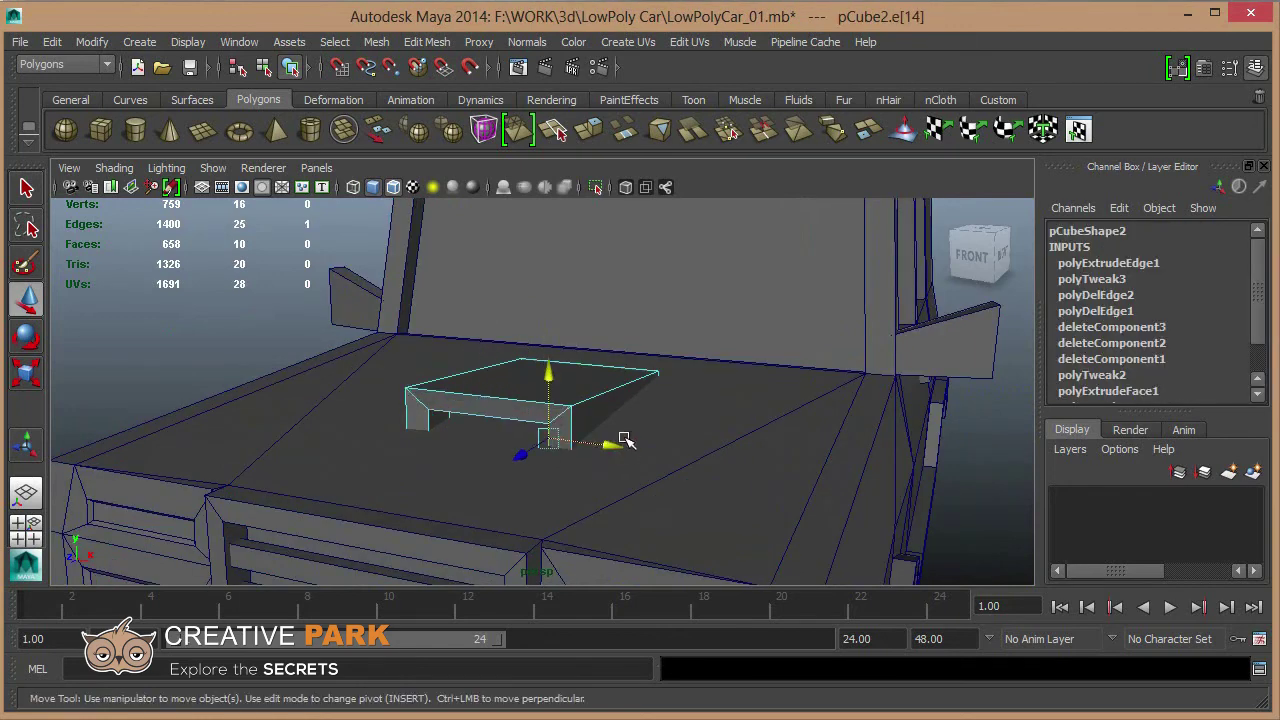
key("F8")
left_click_drag(600, 391, 134, 423, "alt")
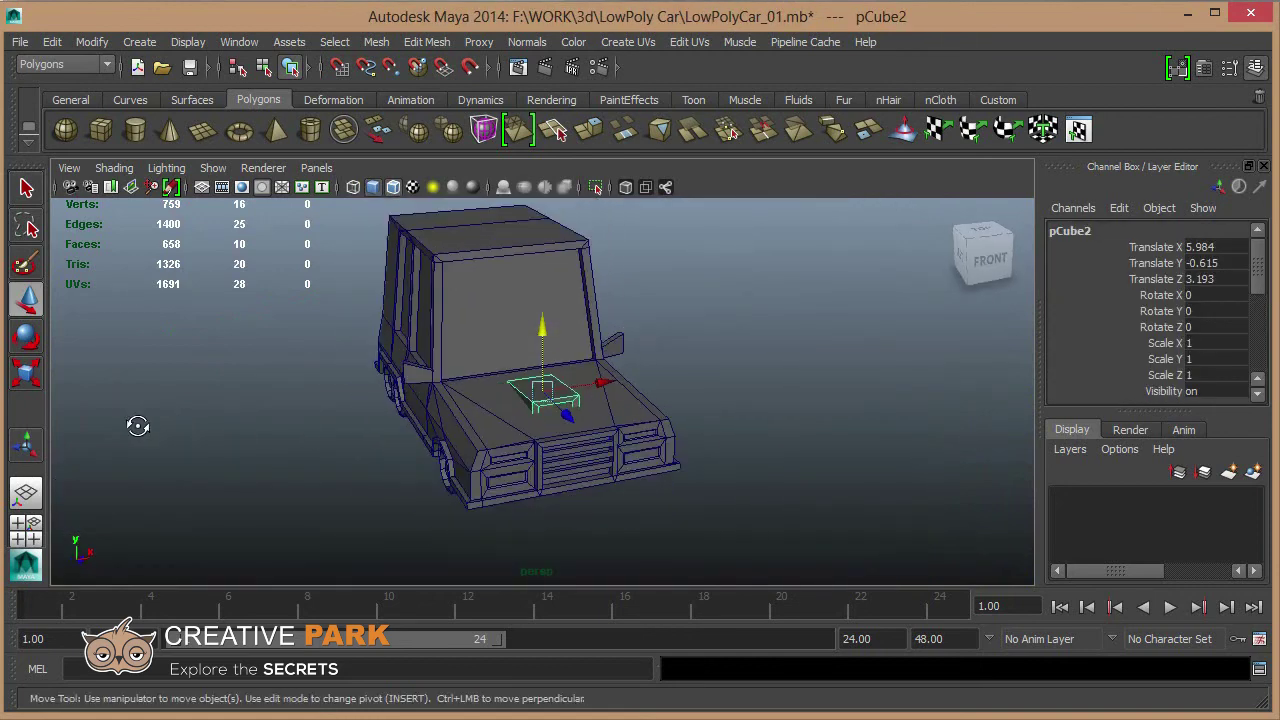
left_click(998, 99)
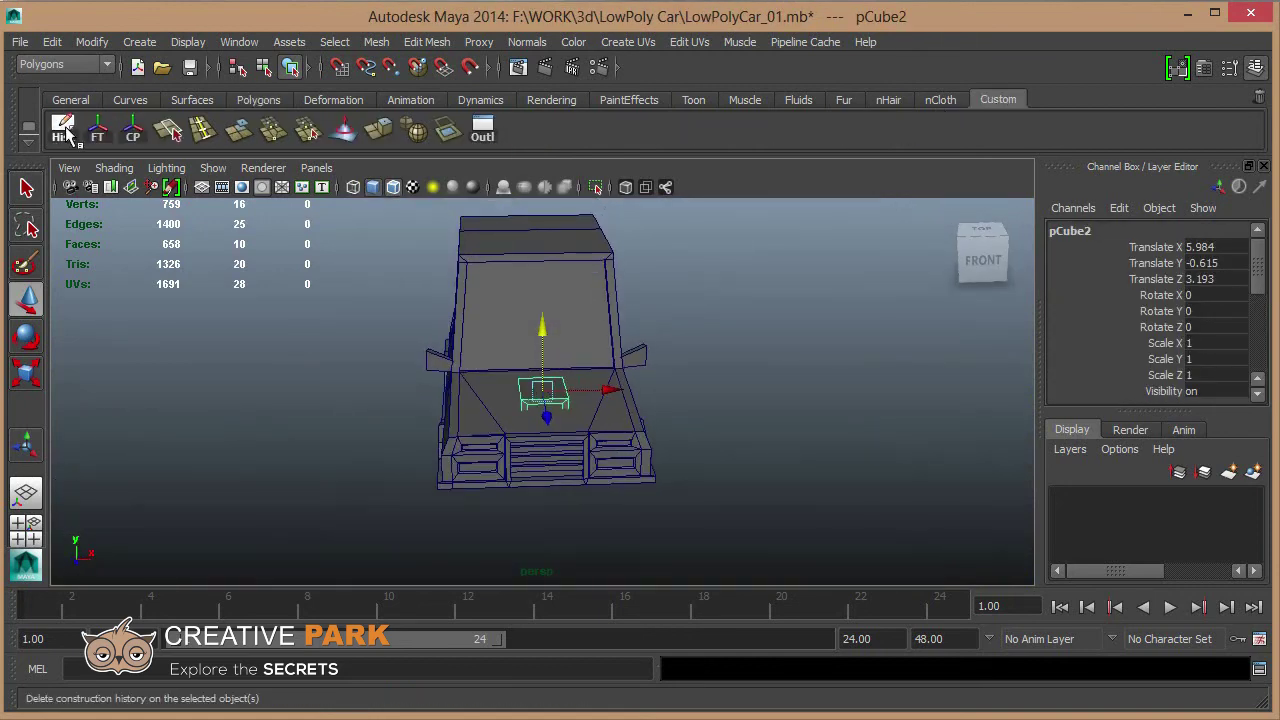
Freeze the scoop's transforms and scale the roof's top vertices inward in X to taper it.
left_click(97, 134)
left_click_drag(634, 420, 612, 463)
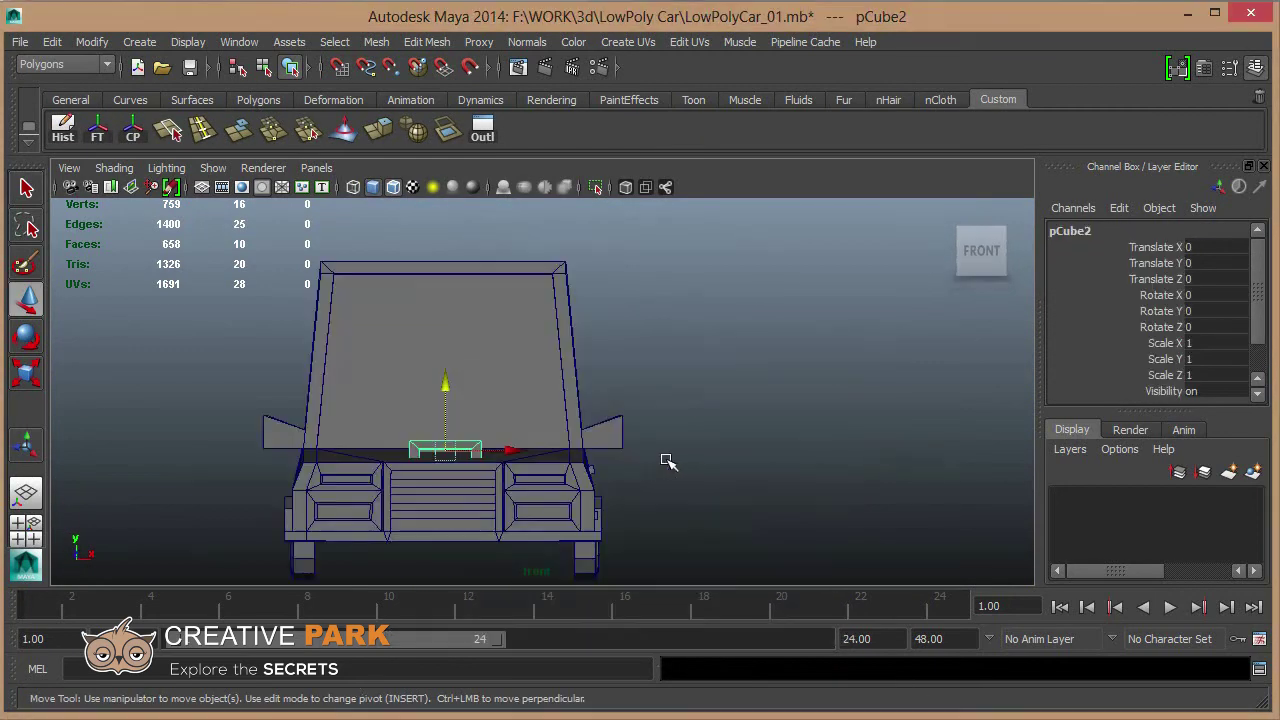
left_click(560, 320)
key("F9")
left_click_drag(634, 320, 350, 272)
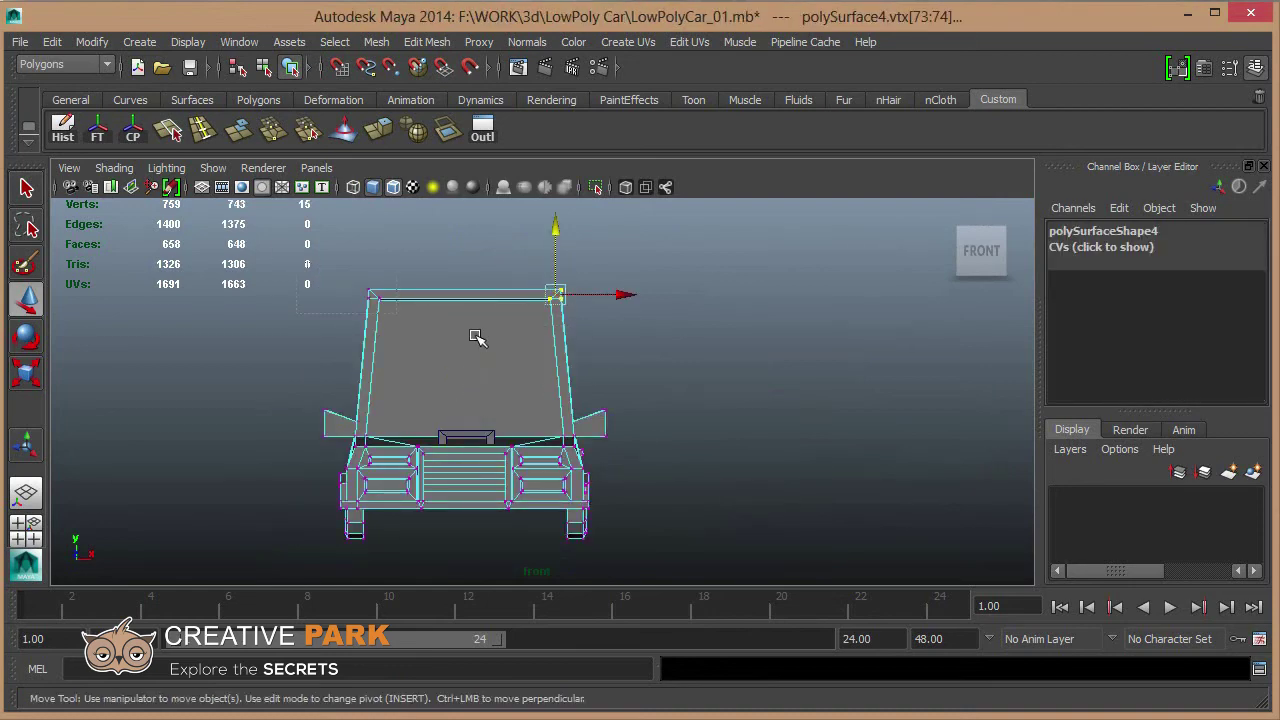
key("e")
key("r")
left_click_drag(556, 296, 550, 297)
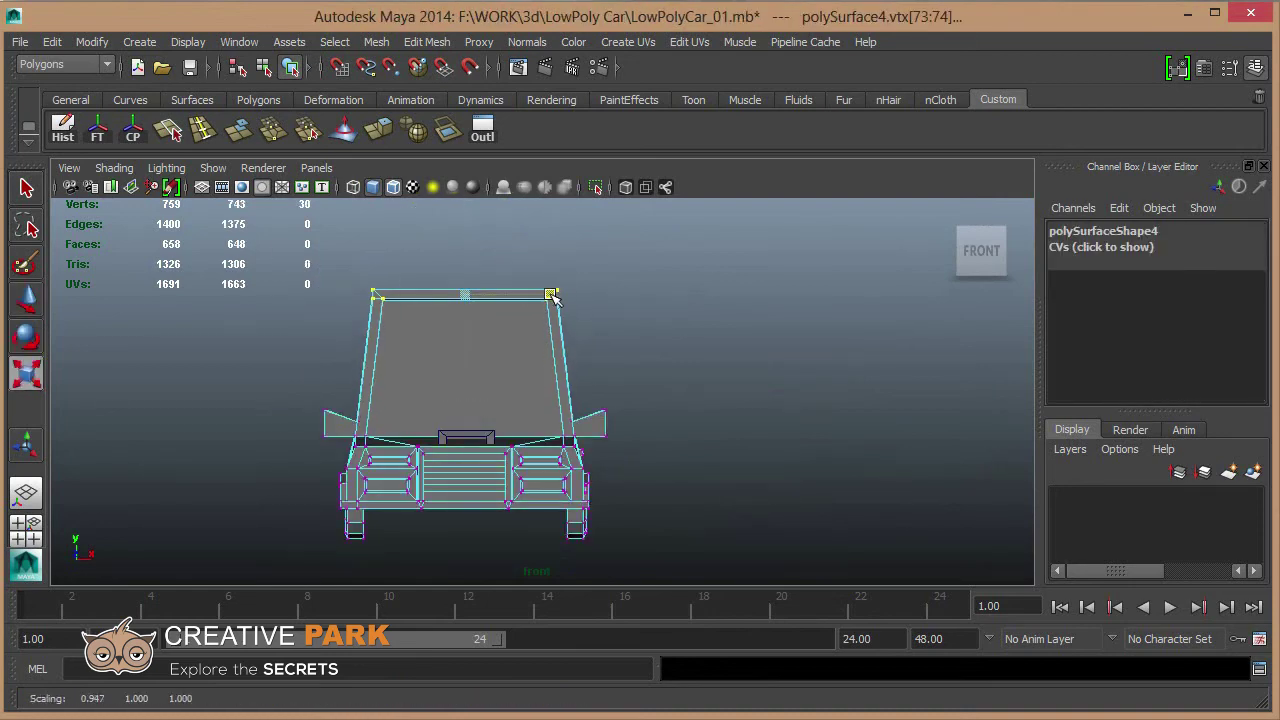
key("space")
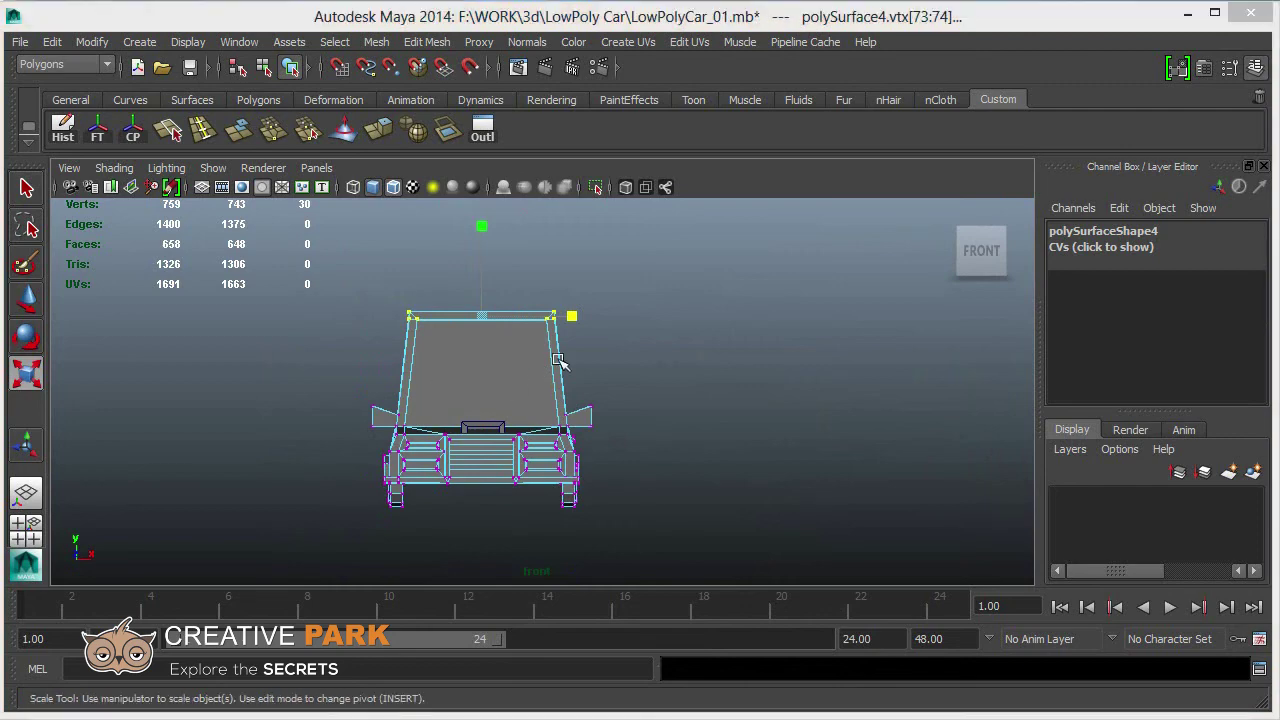
Combine the car body and hood scoop into a single mesh, polySurface5.
mouse_move(563, 360)
left_mouse_down("alt")
mouse_move(576, 319)
mouse_move(523, 366)
mouse_move(571, 300)
mouse_move(404, 292)
left_mouse_up("alt")
key("F8")
left_click(540, 392)
left_click_drag(540, 392, 622, 466, "alt")
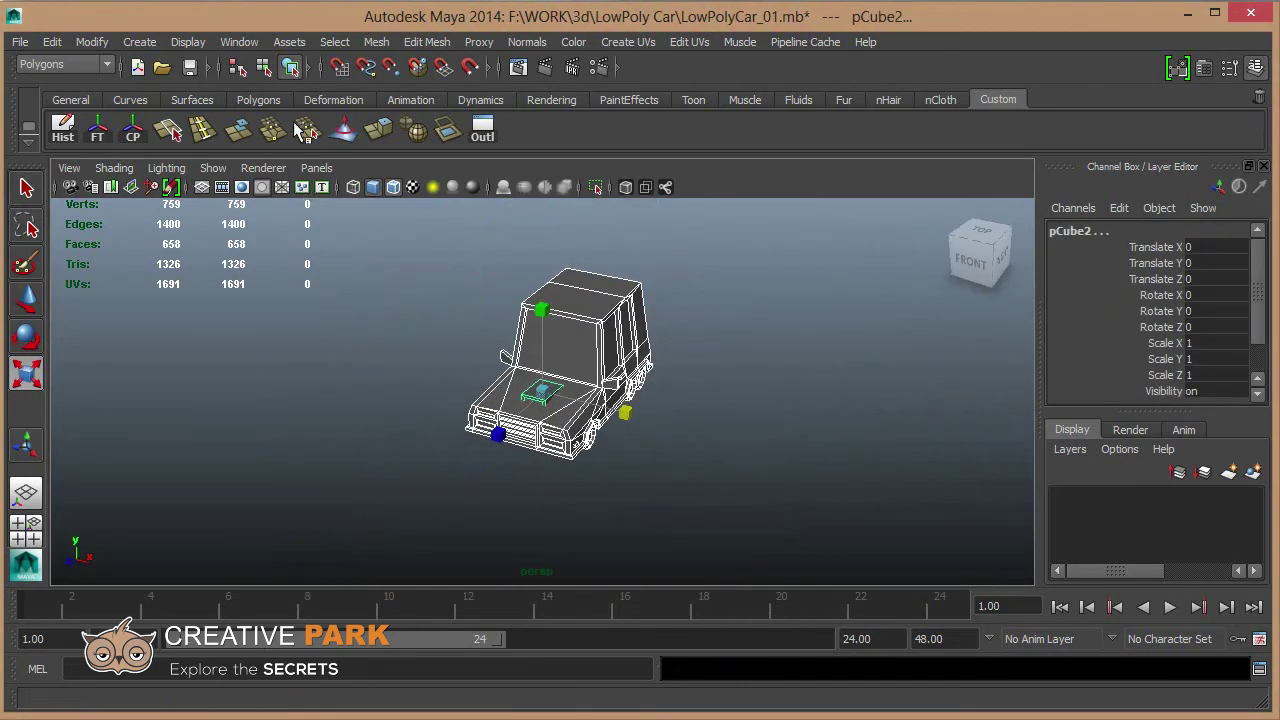
left_click(376, 42)
left_click(545, 63)
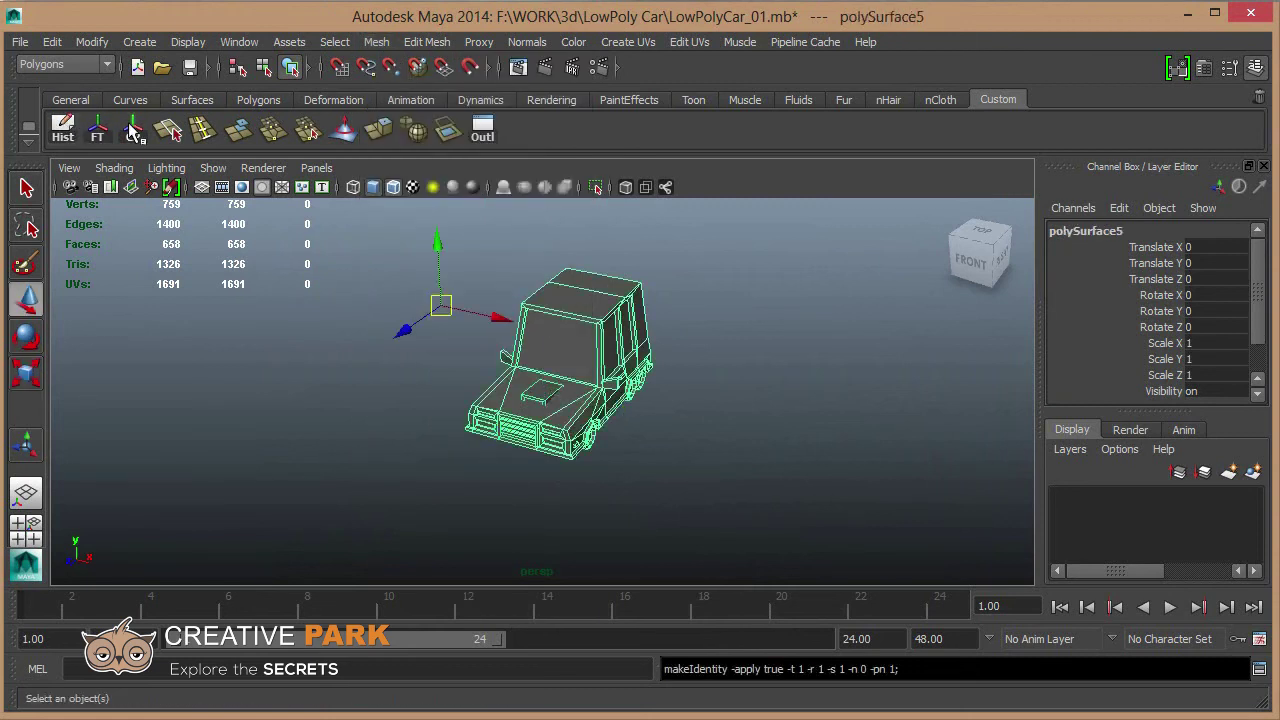
left_click_drag(305, 236, 720, 409, "alt")
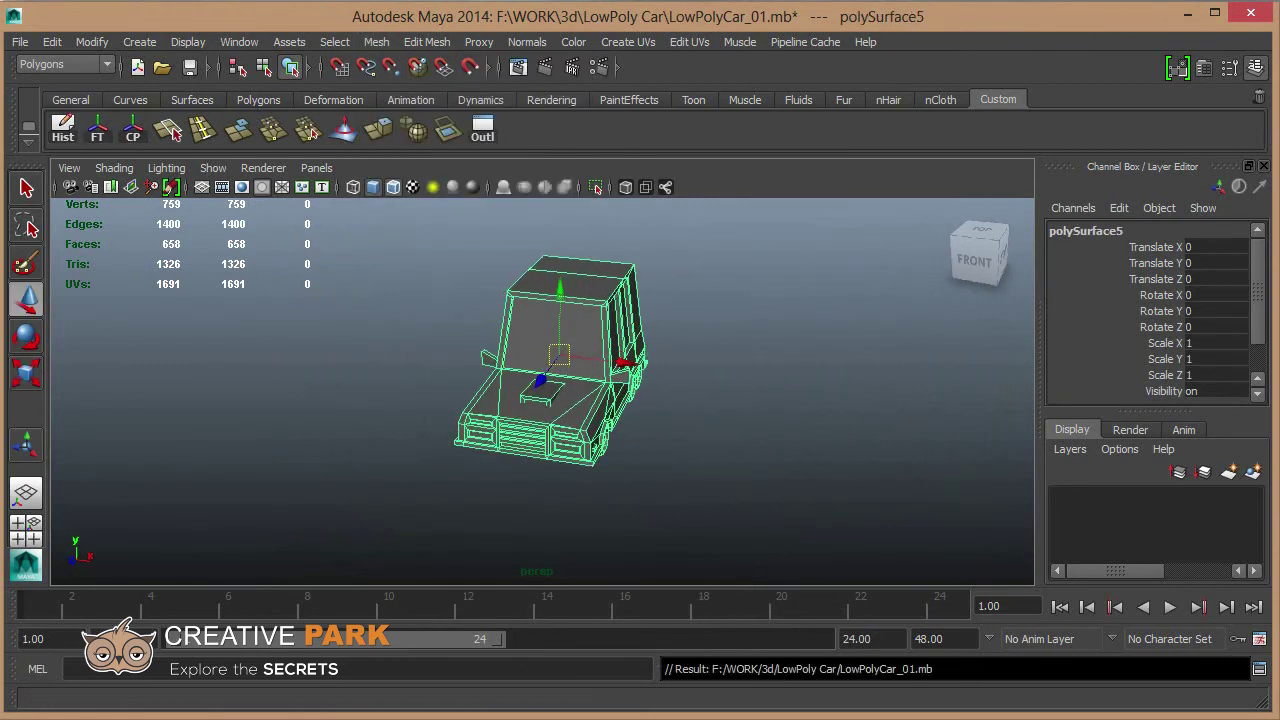